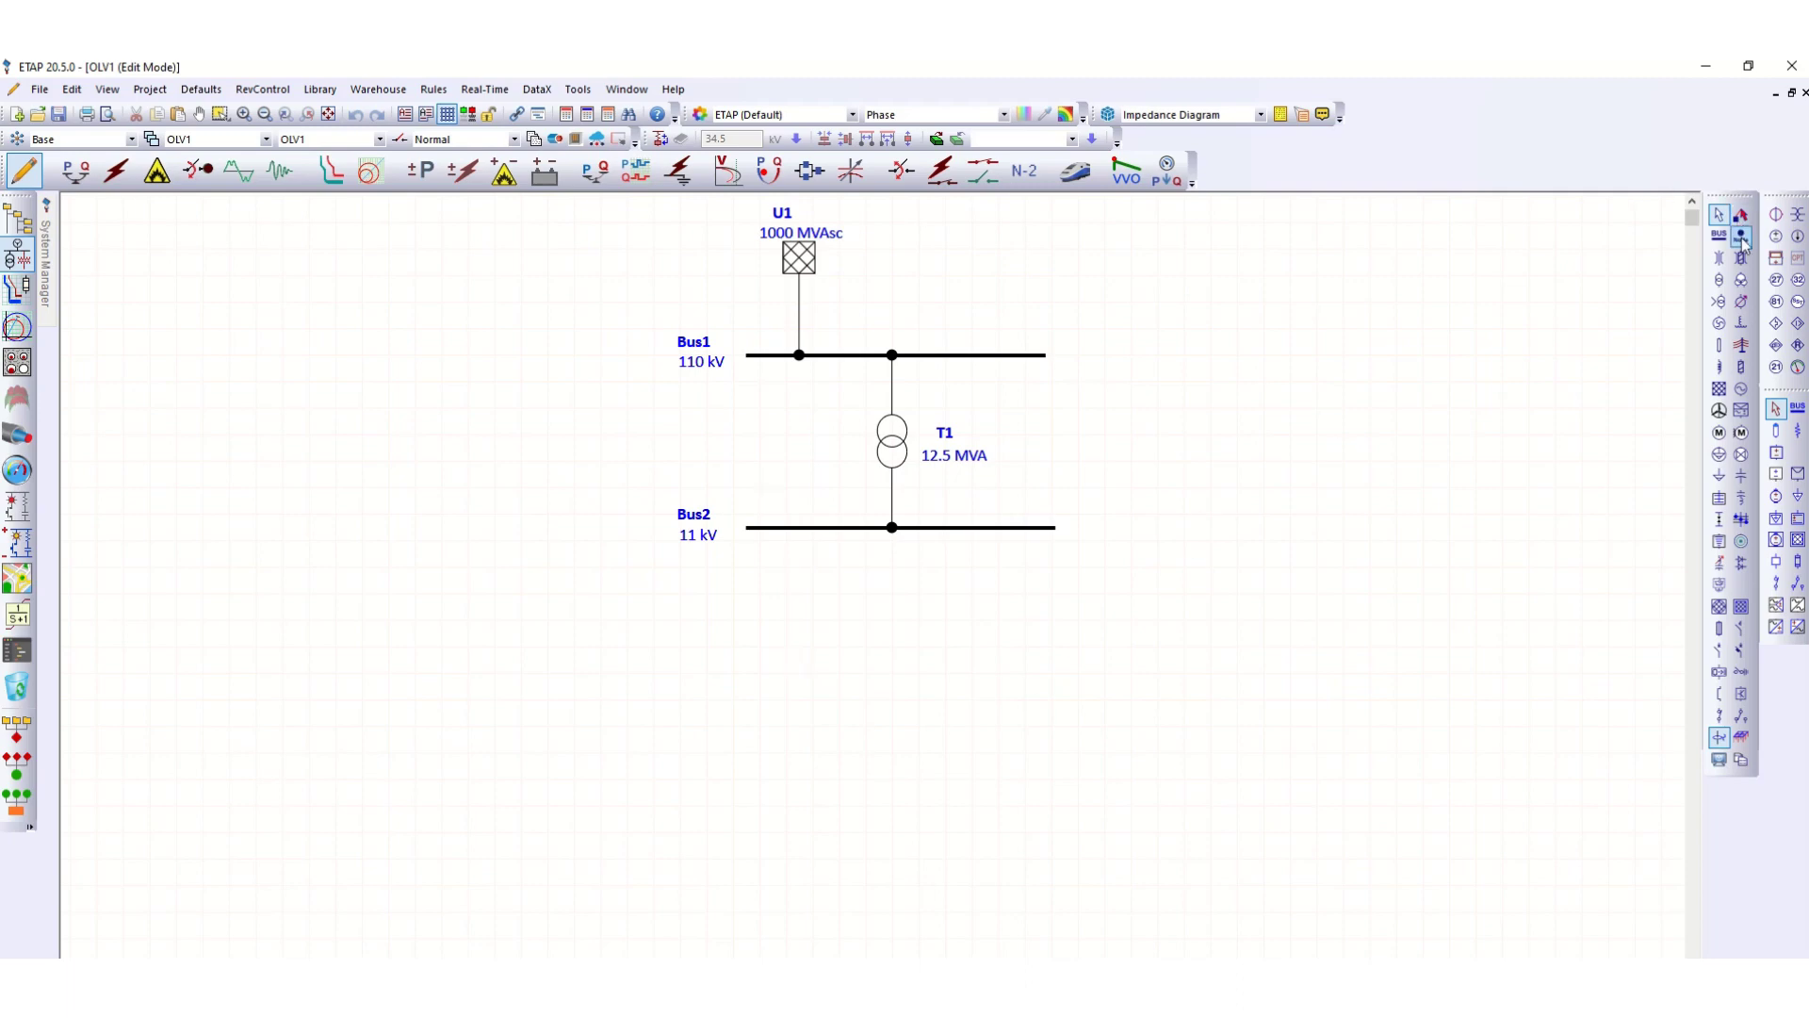
Place transformer T3 below Bus2 and a new Bus4 beneath it, wiring T3 between Bus2 and Bus4.
left_click(1717, 281)
left_click(812, 621)
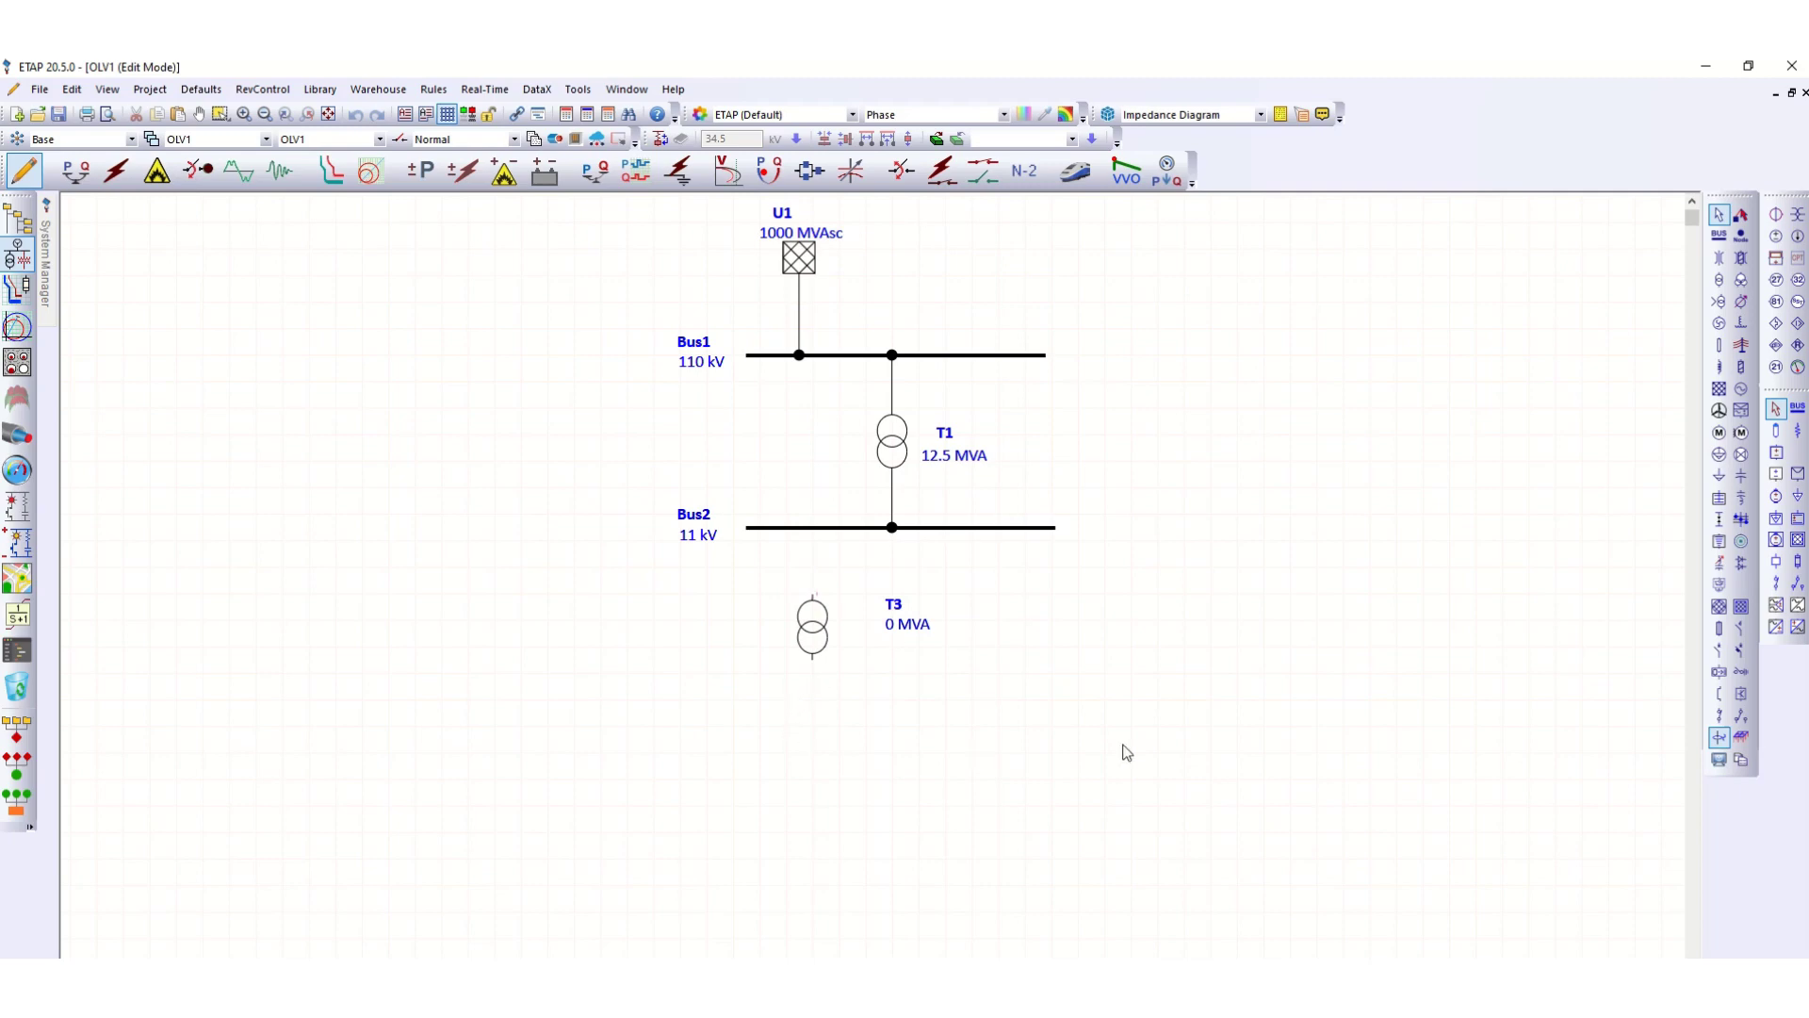
left_click(1719, 235)
left_click(812, 753)
left_click_drag(810, 754, 821, 803)
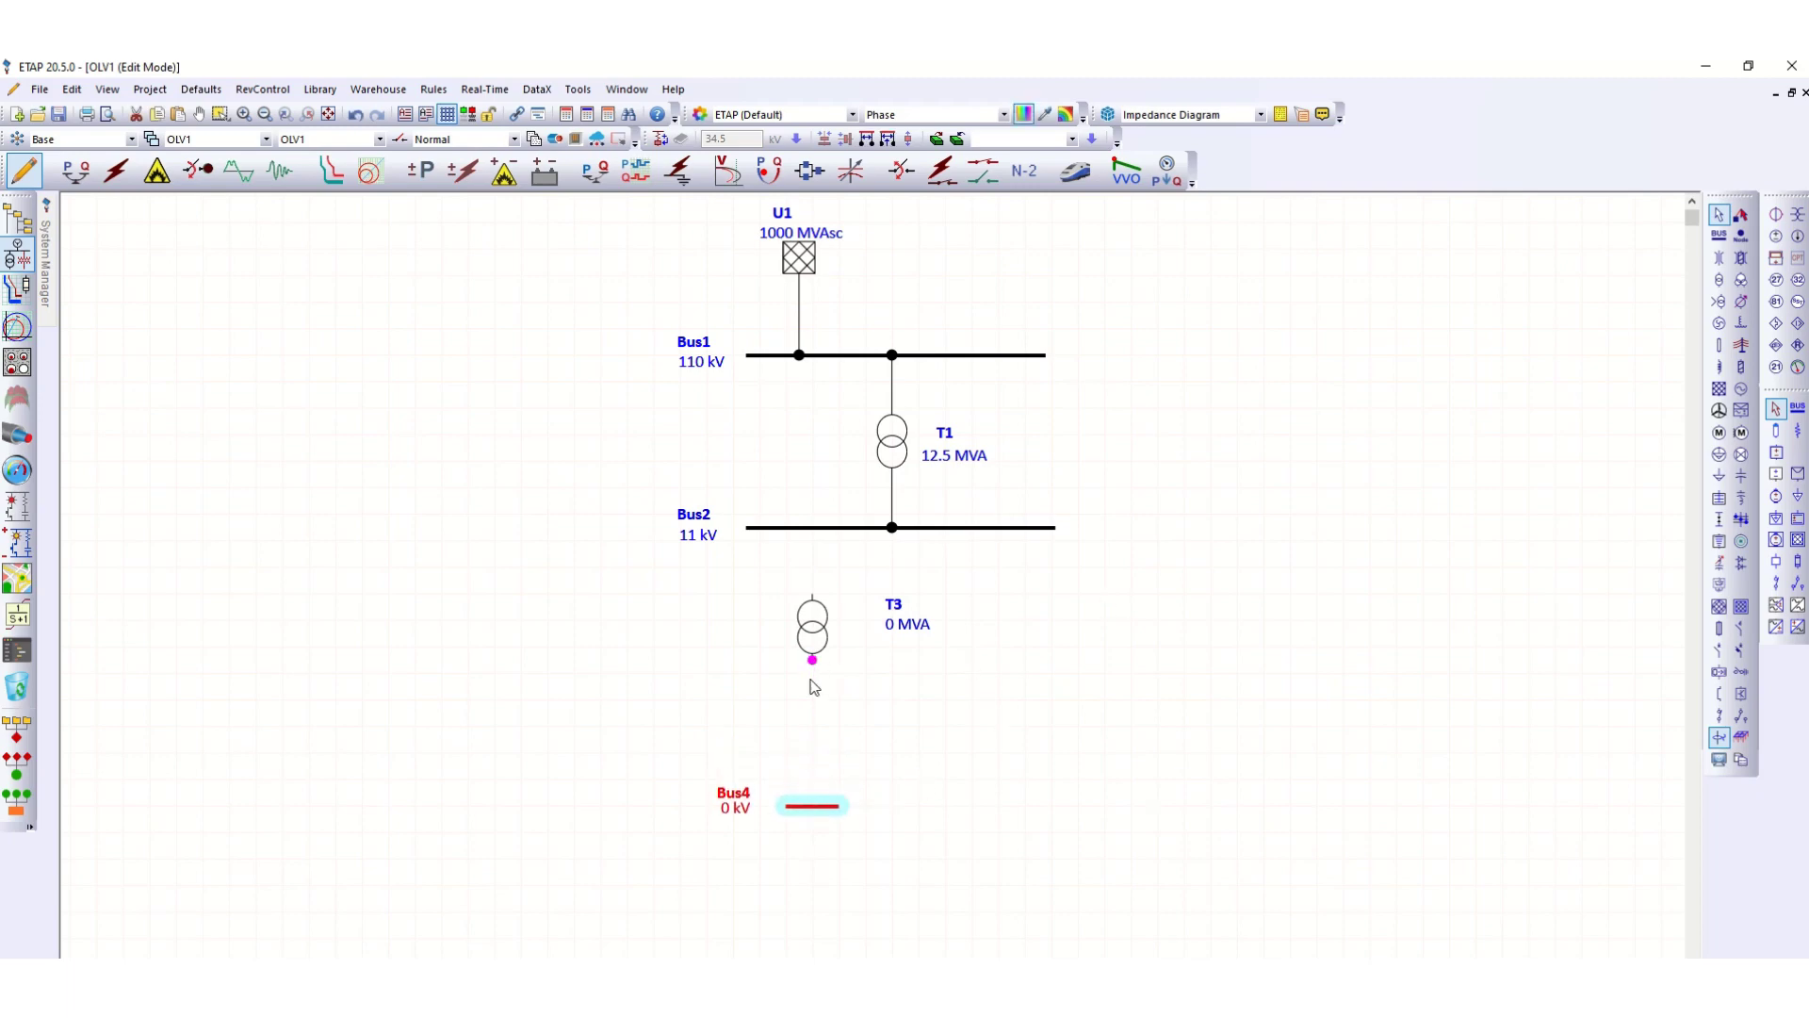
left_click_drag(812, 660, 812, 806)
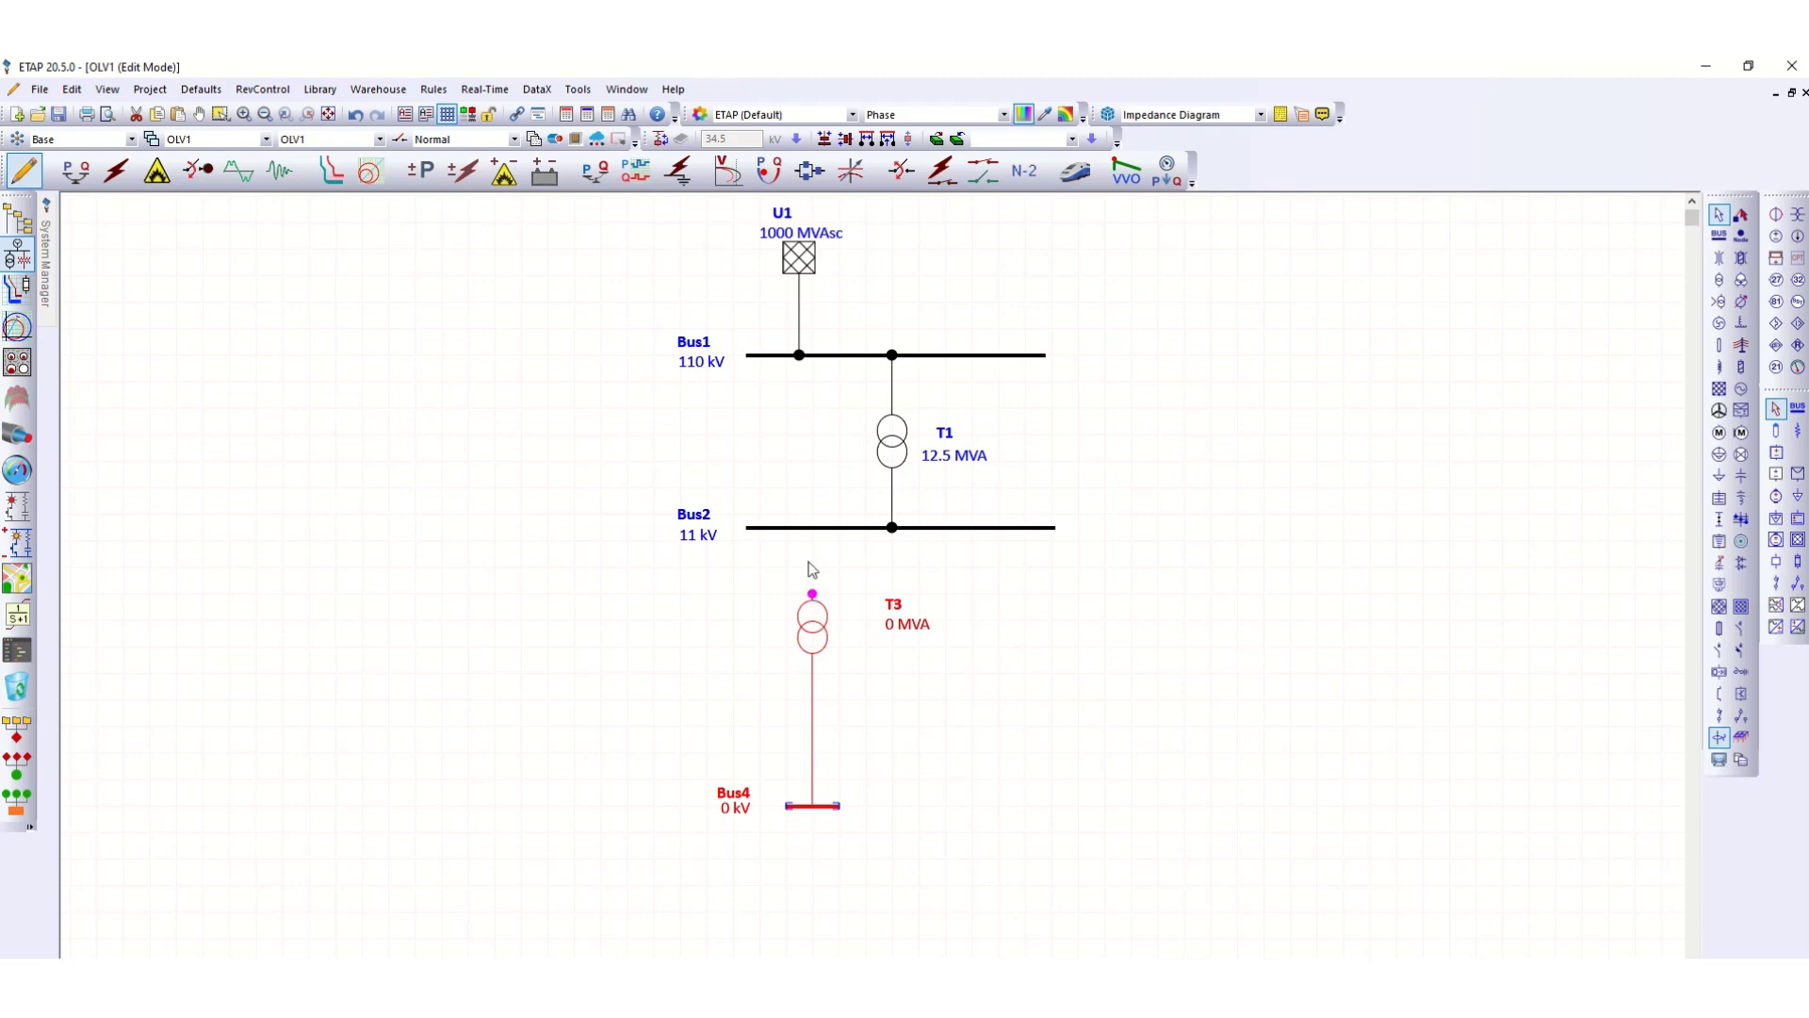
left_click_drag(809, 563, 812, 528)
left_click_drag(837, 806, 1146, 806)
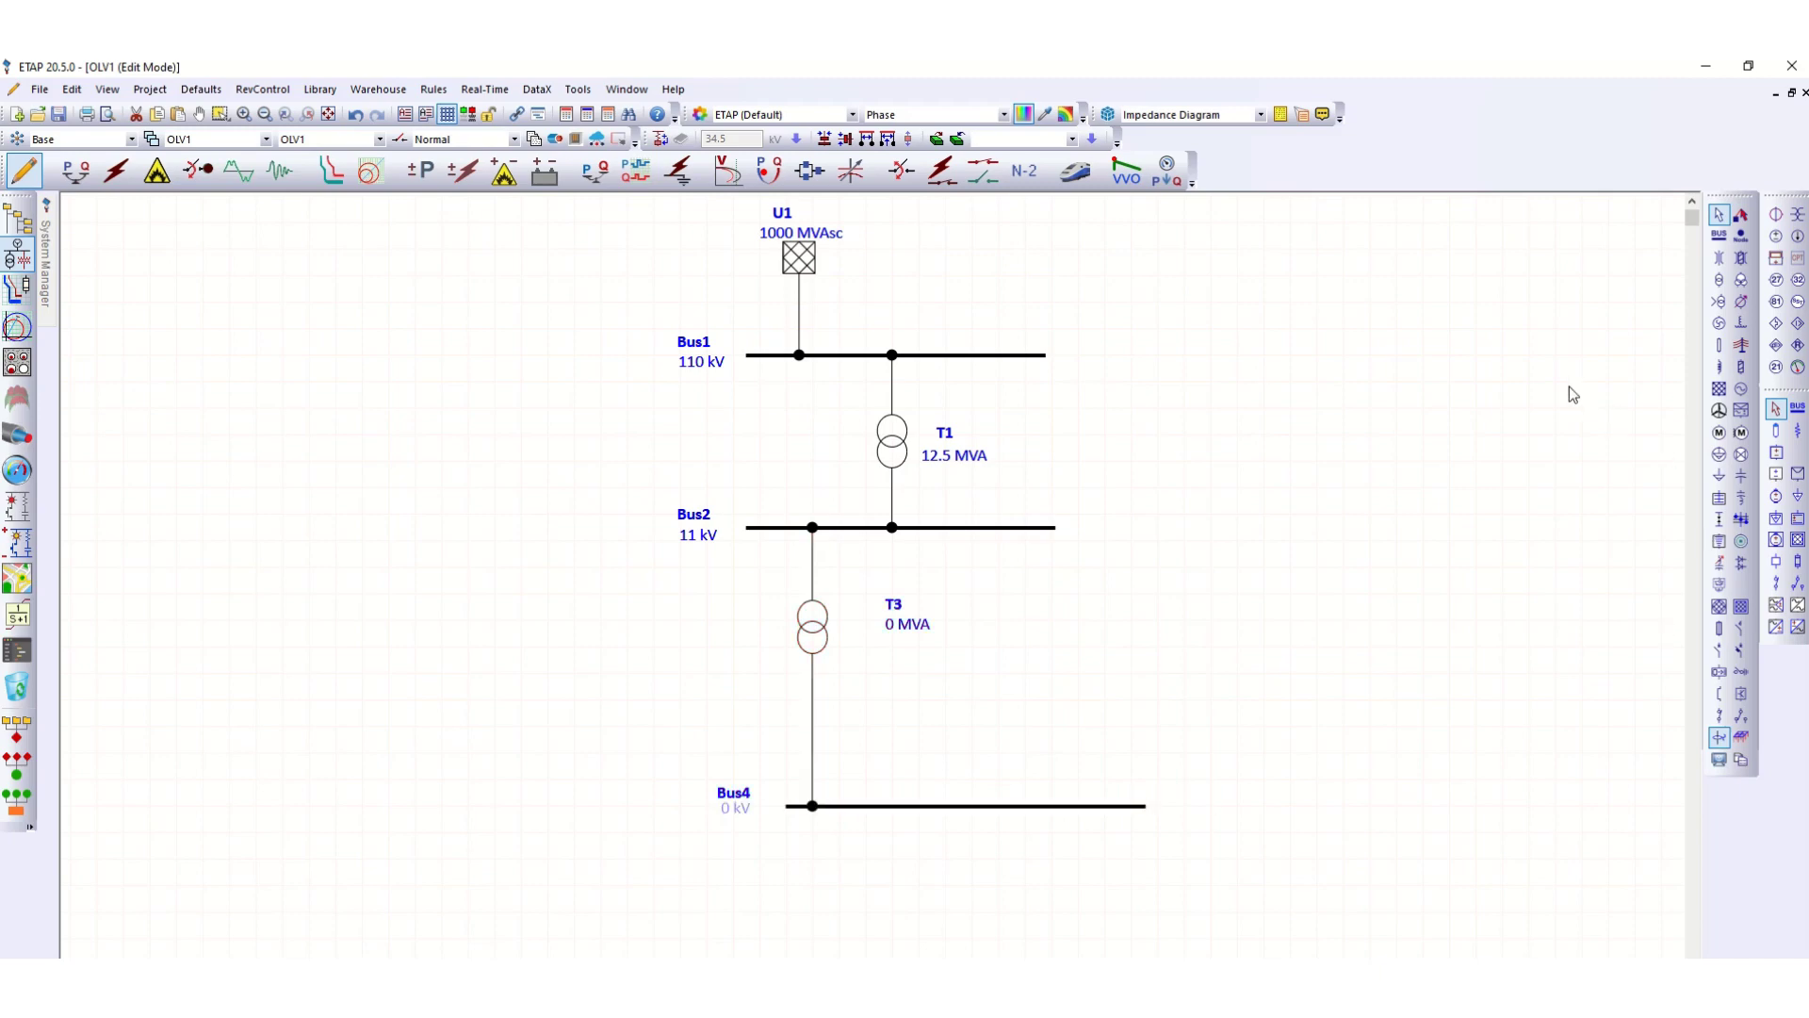
Add lumped load Lump2 below Bus4 and connect it to Bus4.
left_click(1719, 455)
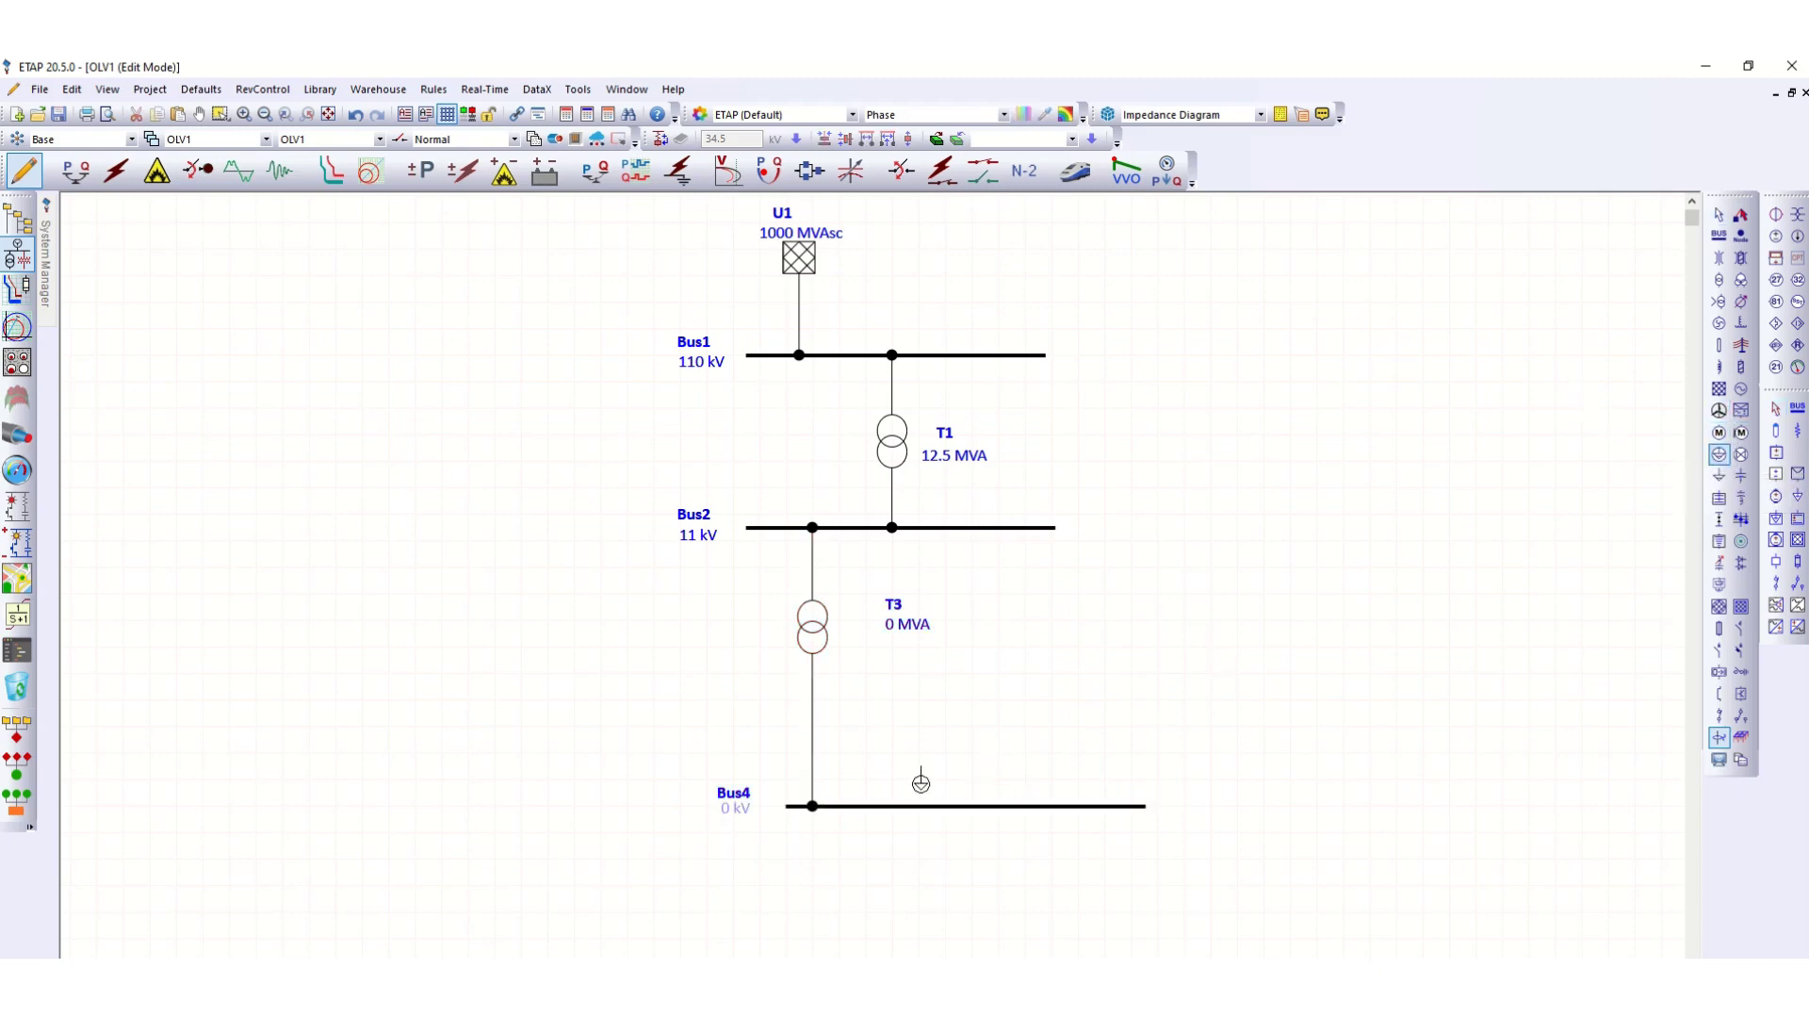
left_click(1037, 875)
left_click_drag(1037, 859, 1036, 809)
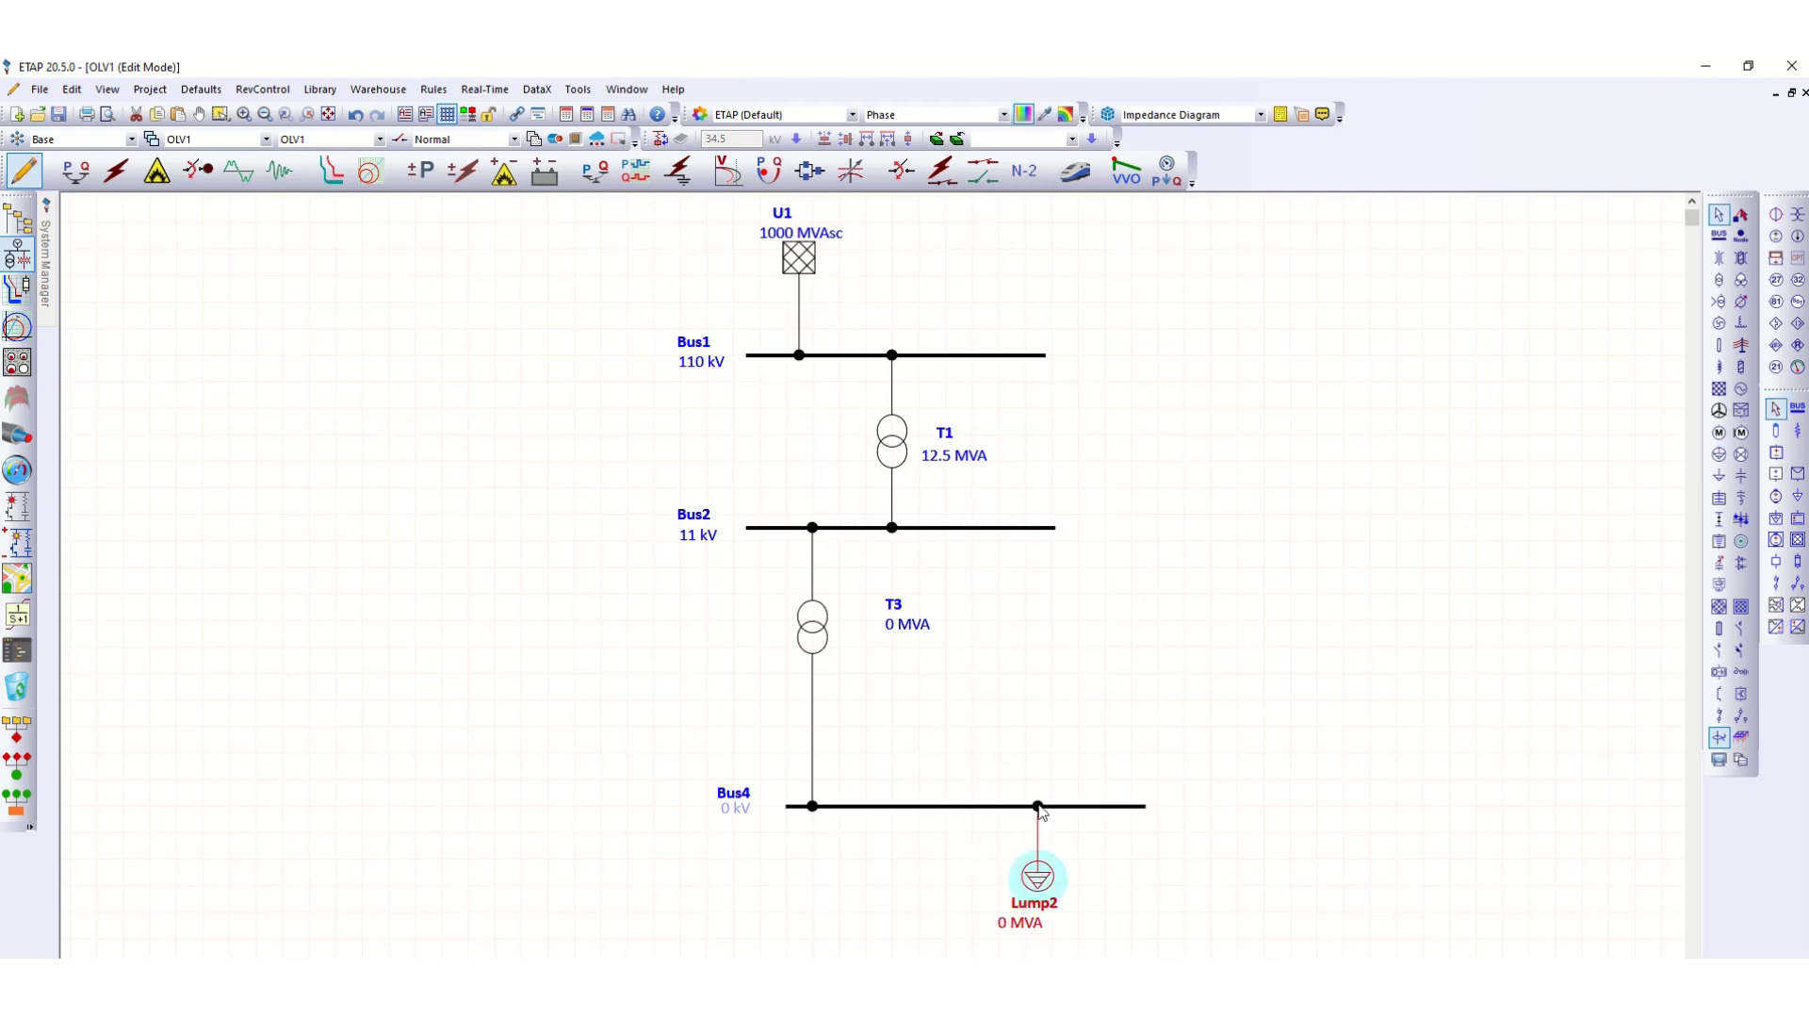
Set T3's secondary voltage to 0.42 kV and its rated power to 2.5 MVA.
double_click(807, 650)
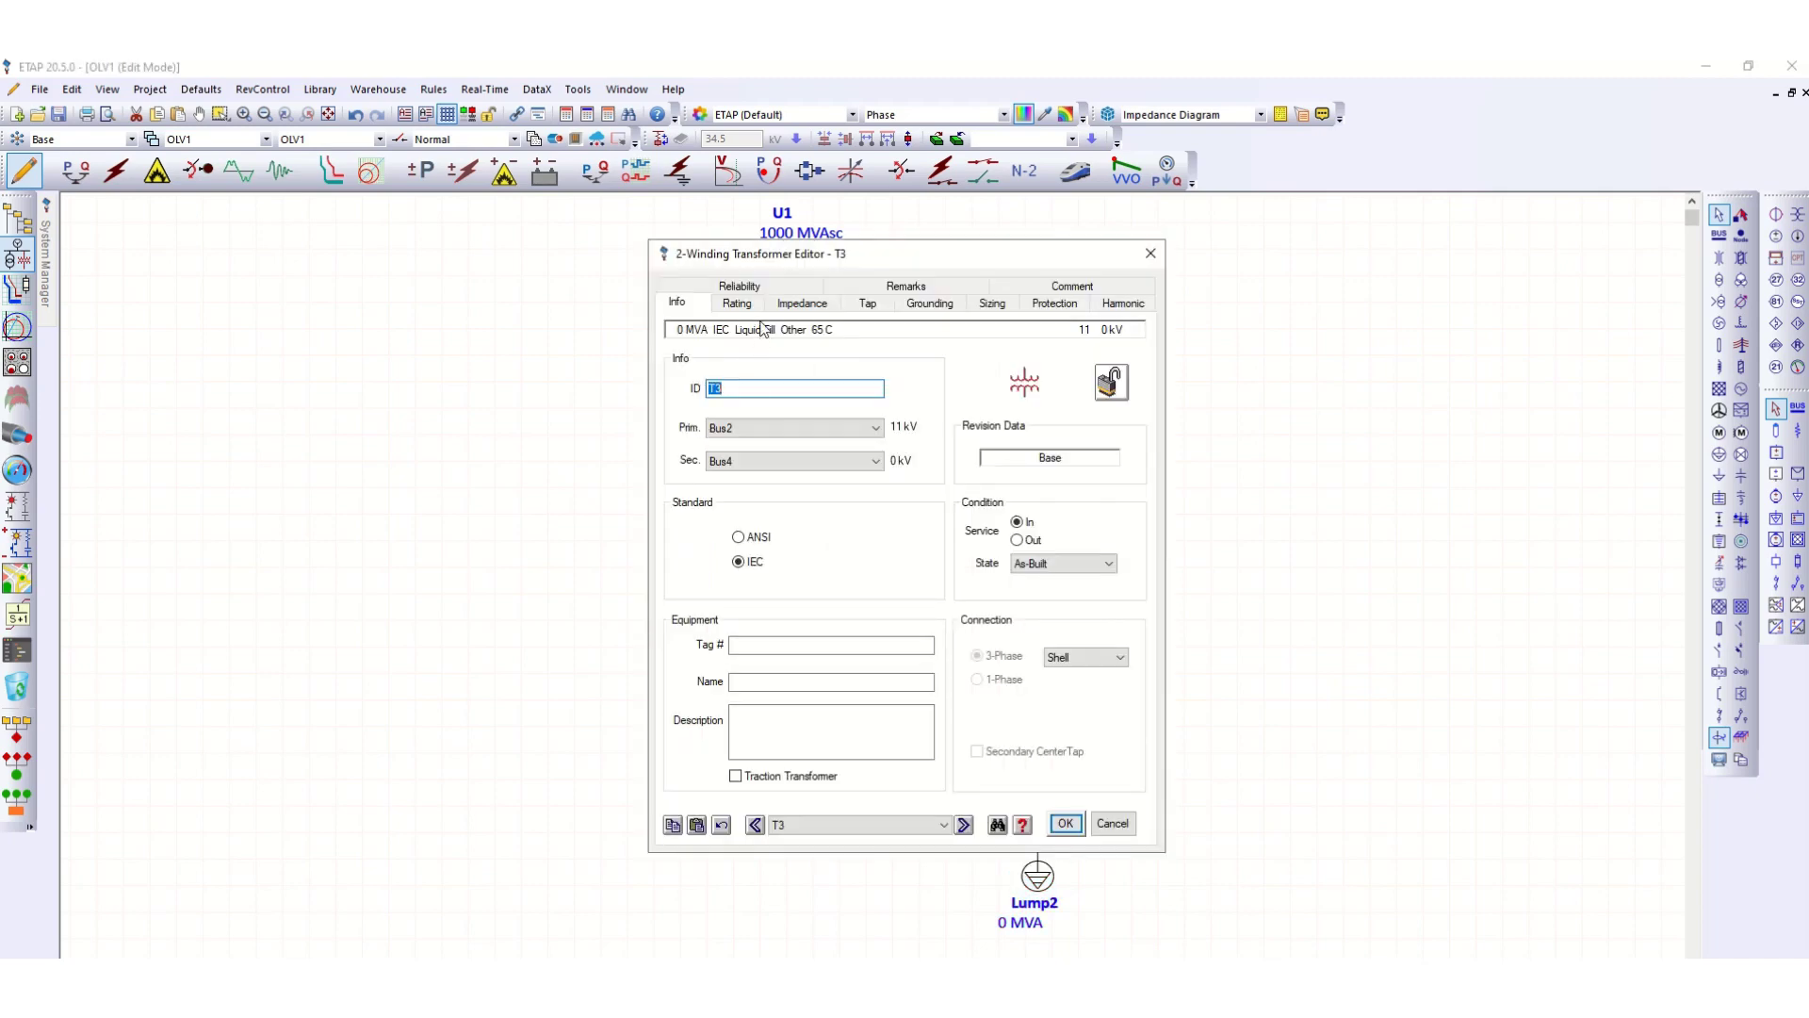
left_click(736, 303)
left_click(766, 414)
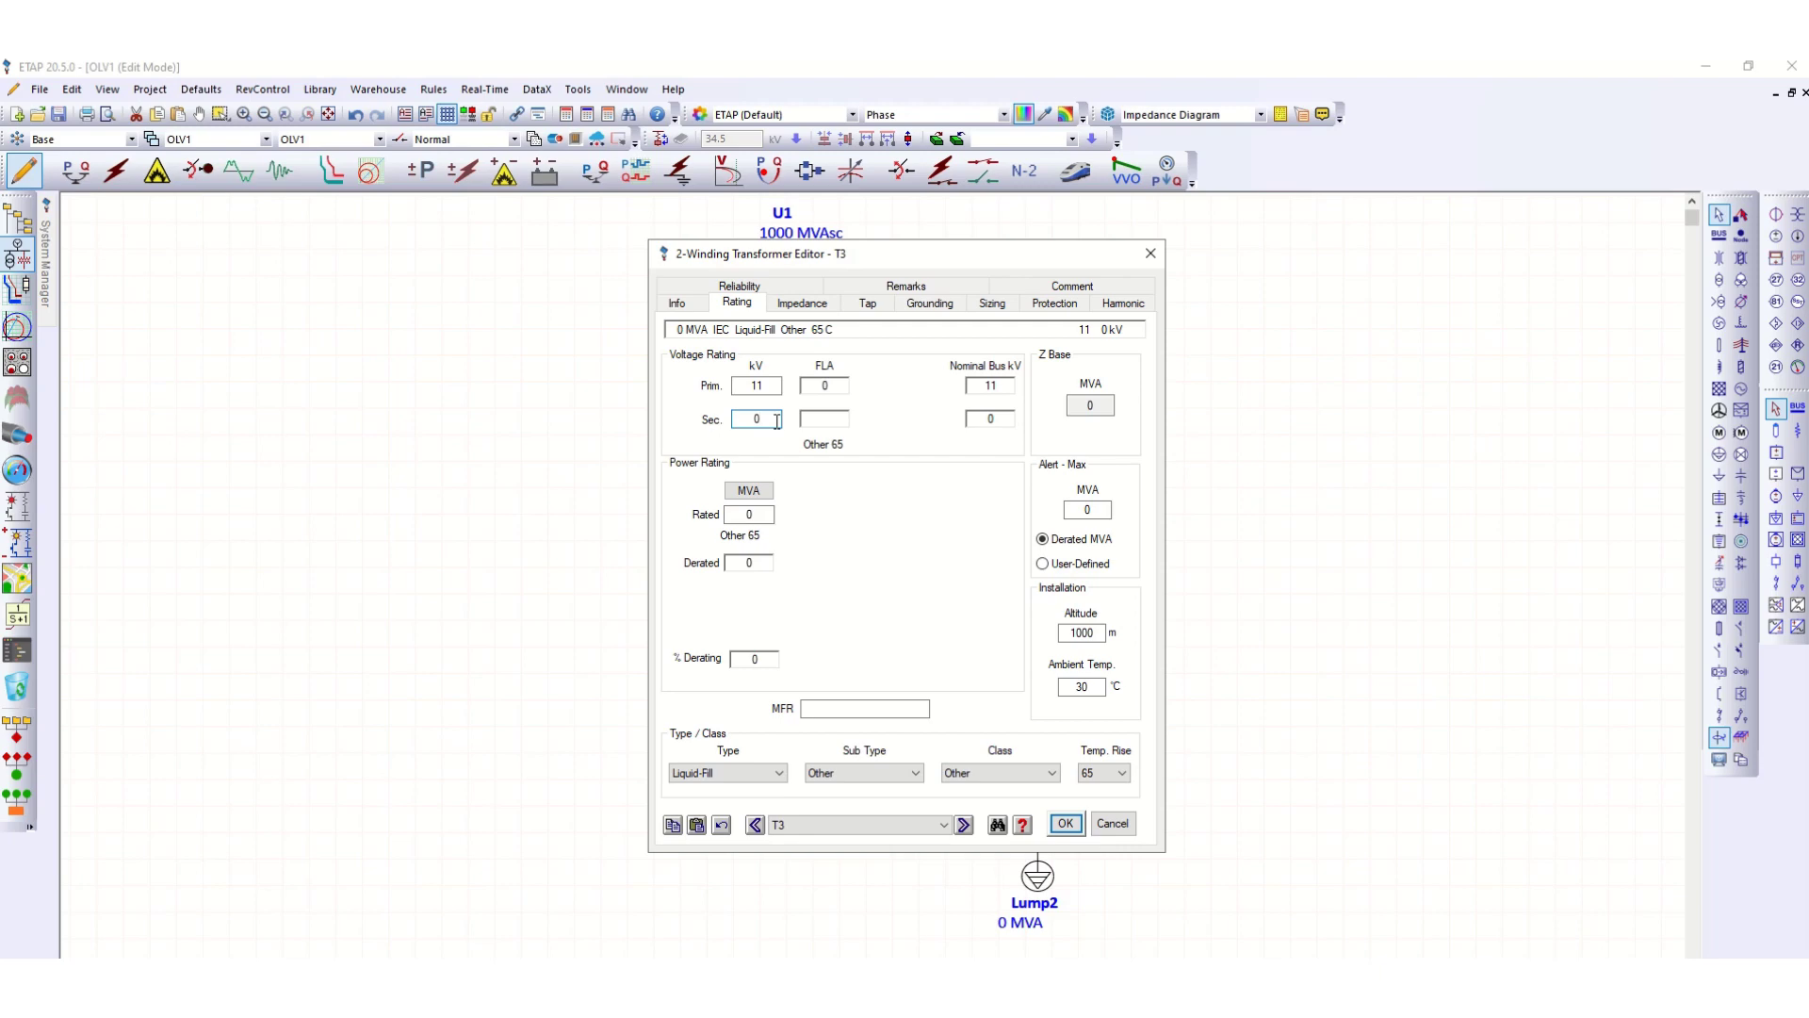
type(".41")
key("BackSpace")
type("2")
left_click(852, 482)
left_click(758, 514)
type("2")
Fill in T3's typical impedance (6.25 %Z, X/R 6) and apply the changes.
left_click(804, 305)
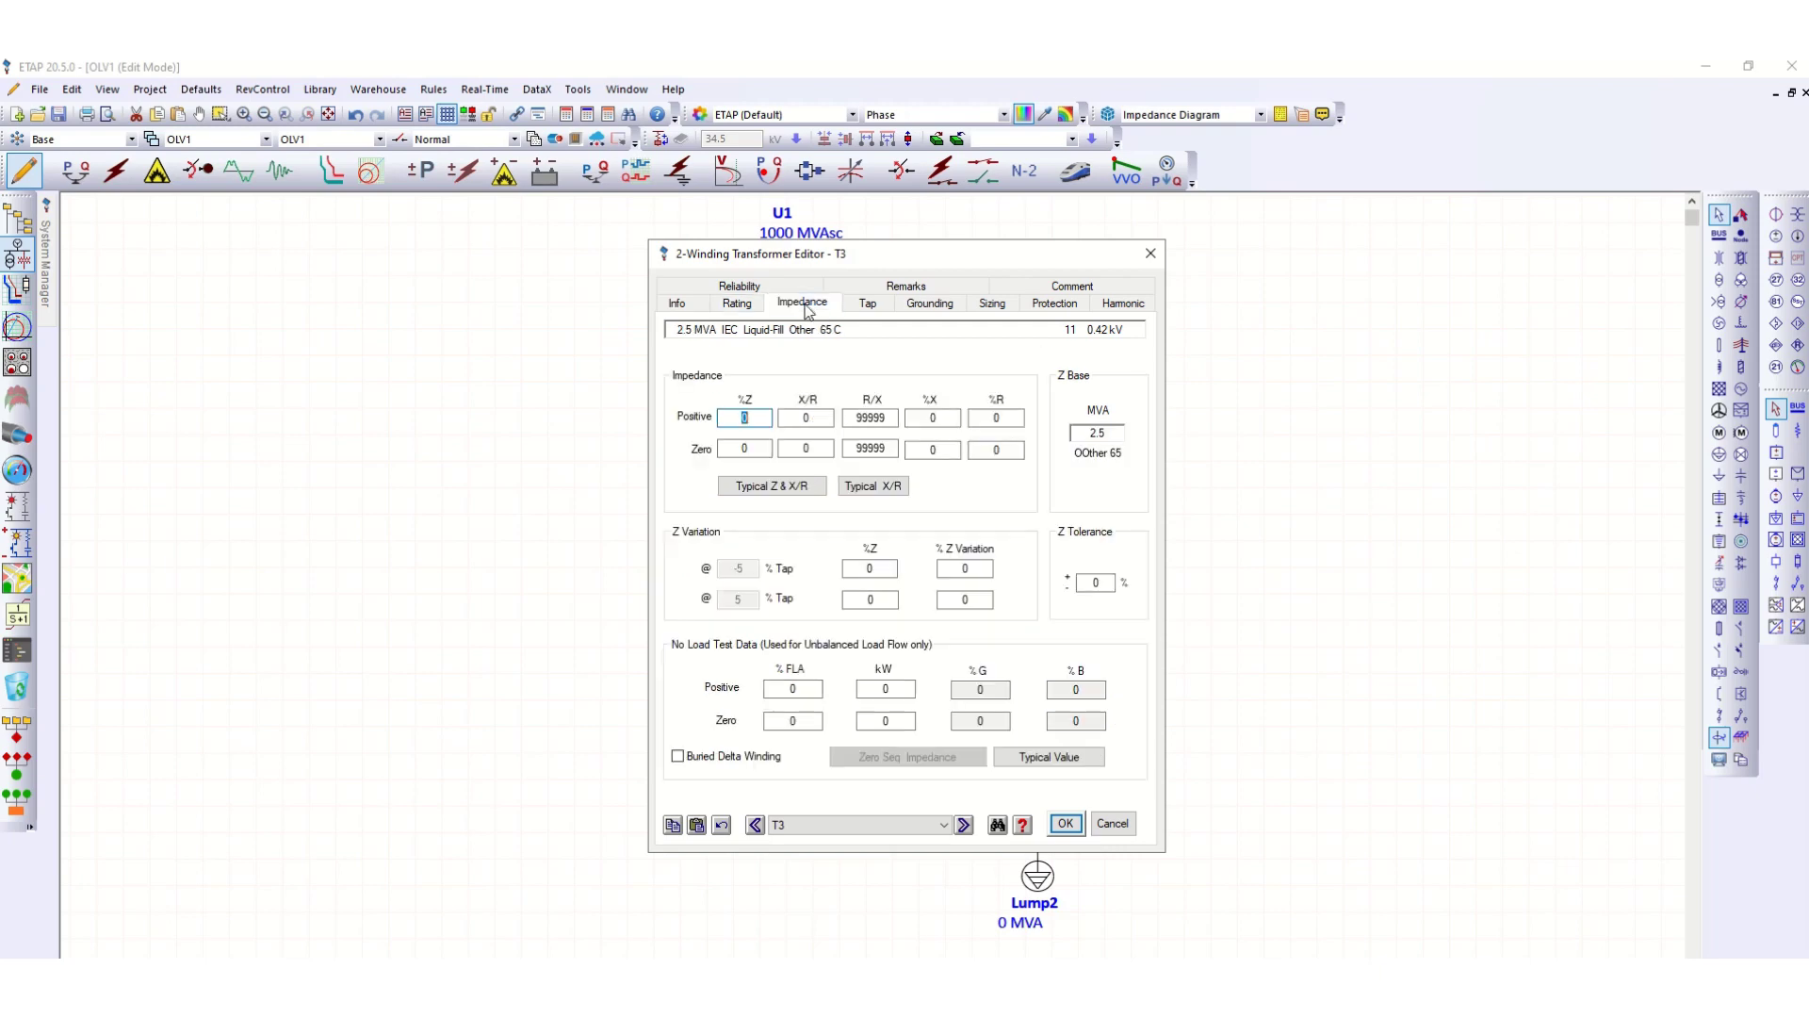
left_click(774, 485)
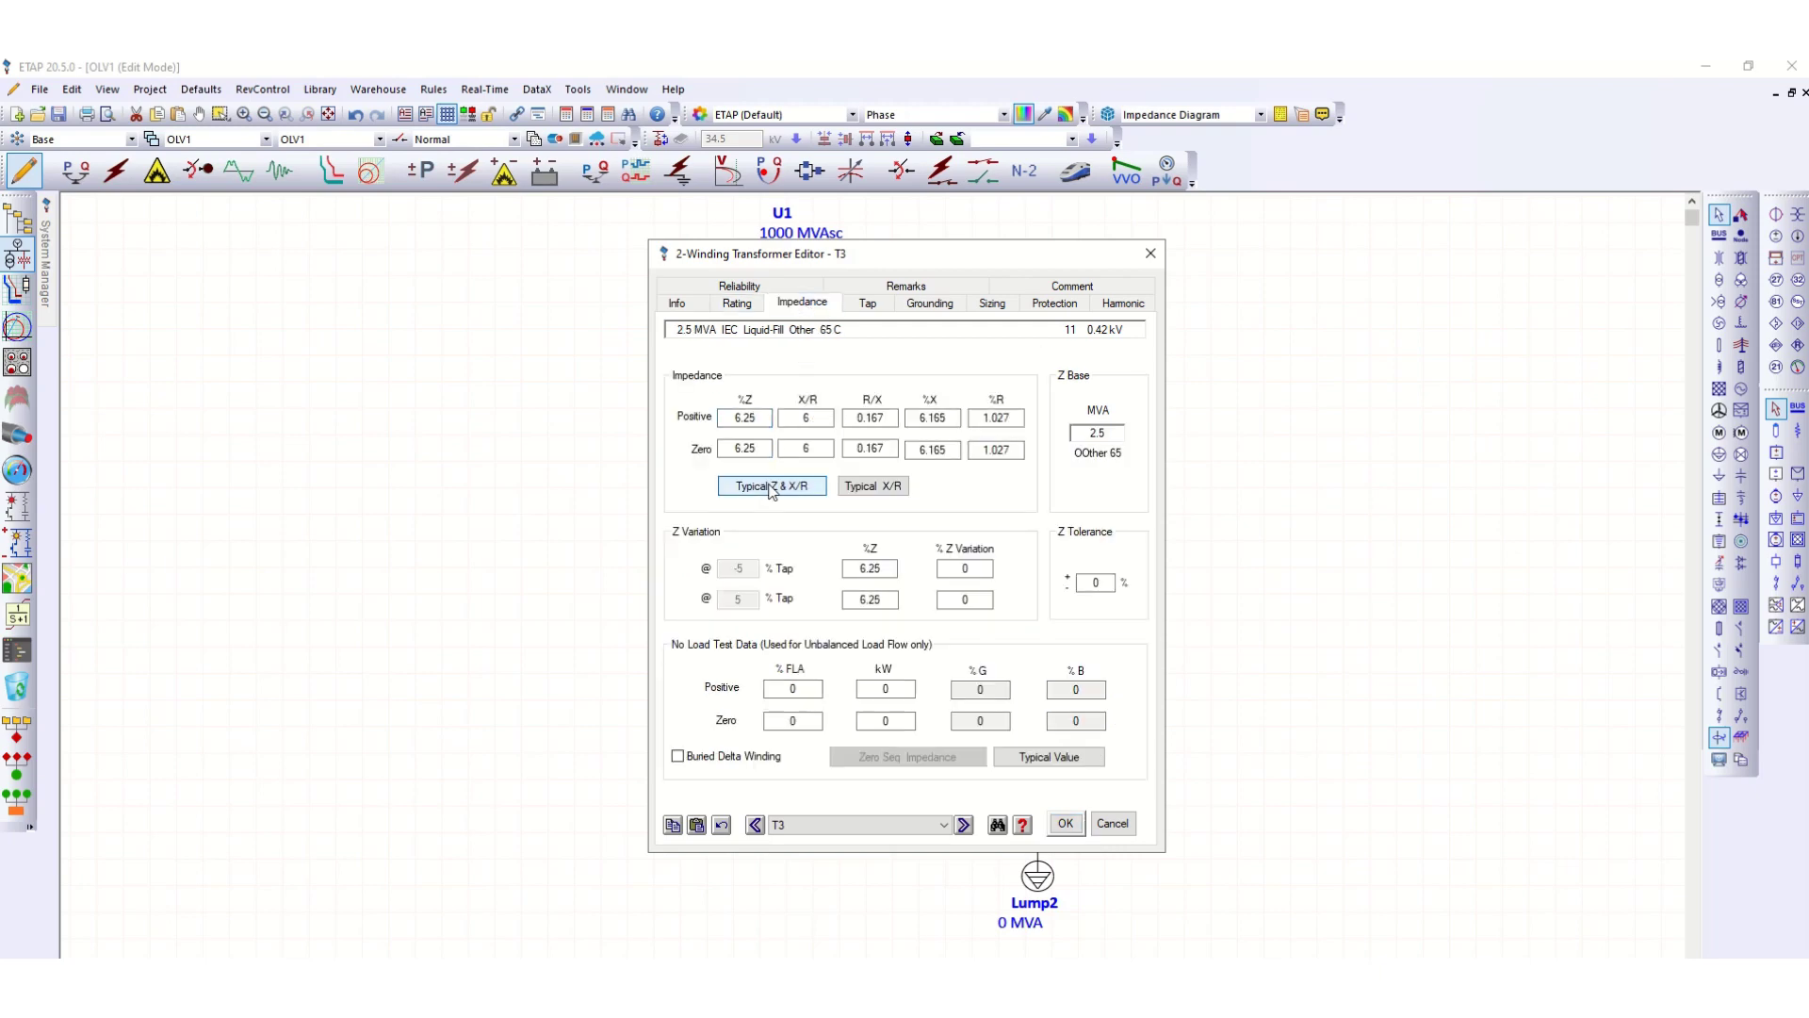
left_click(1074, 824)
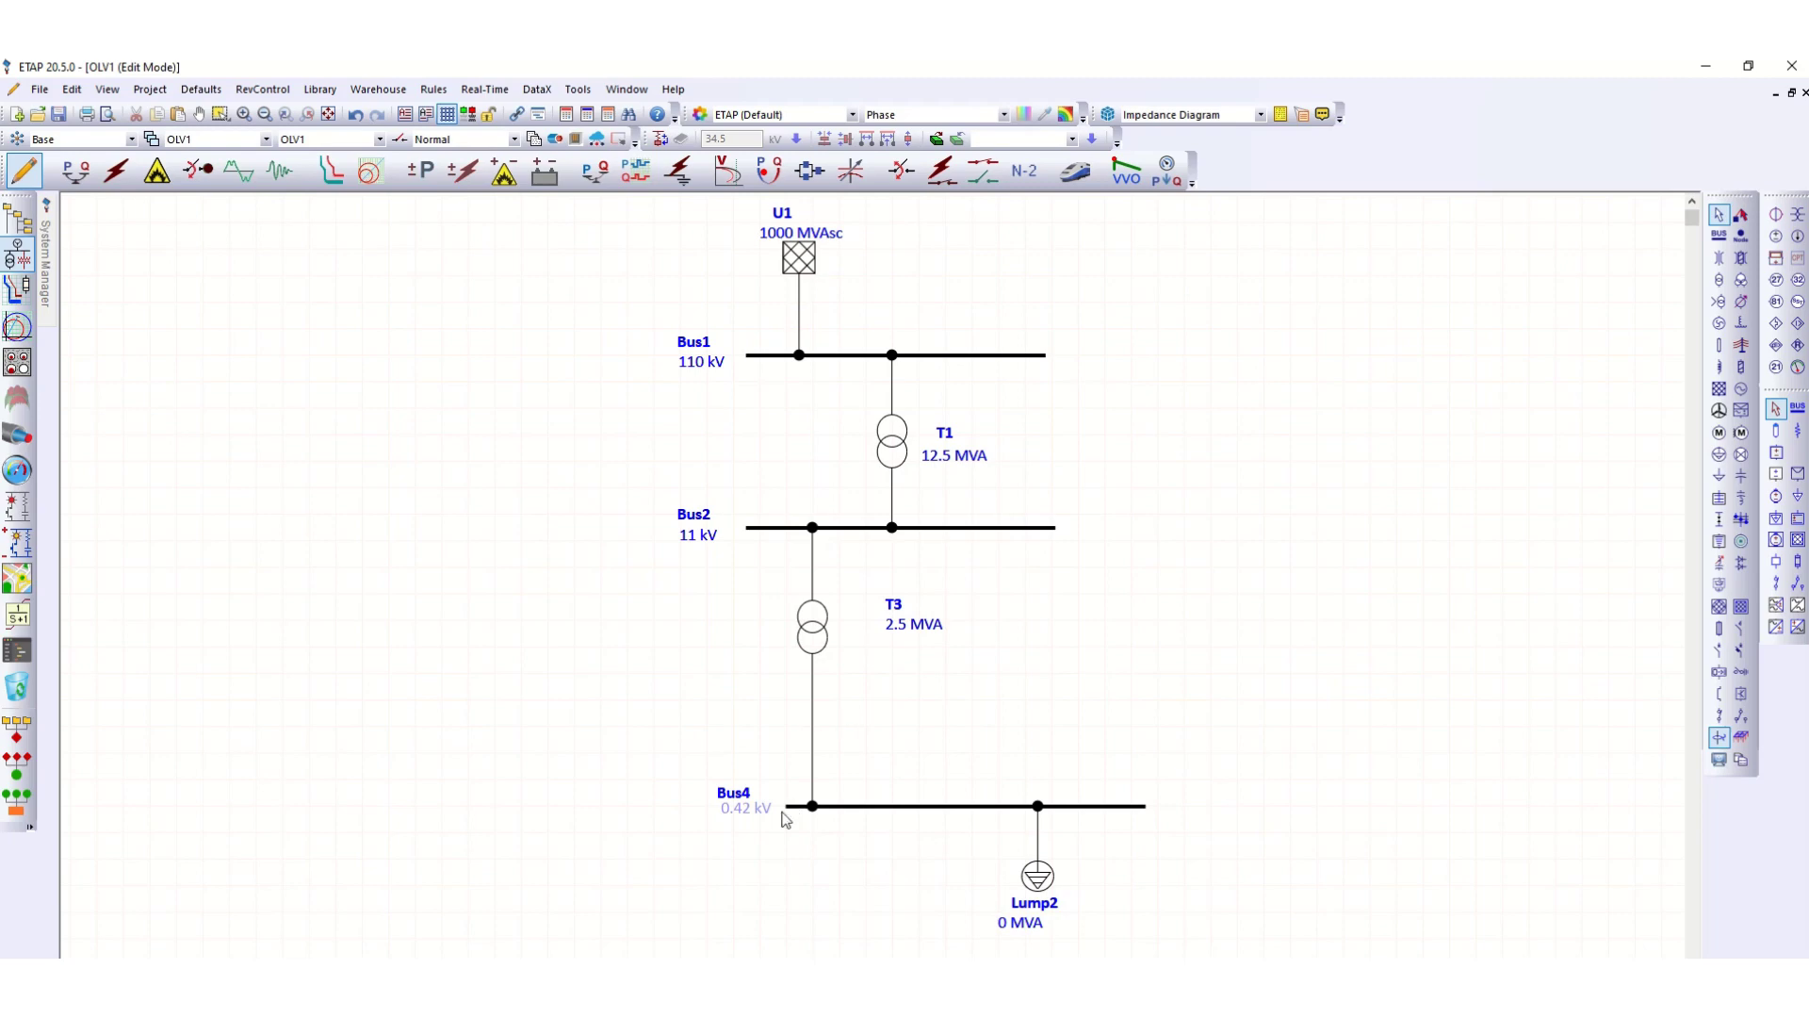
Set Bus4's nominal voltage to 0.415 kV.
double_click(839, 809)
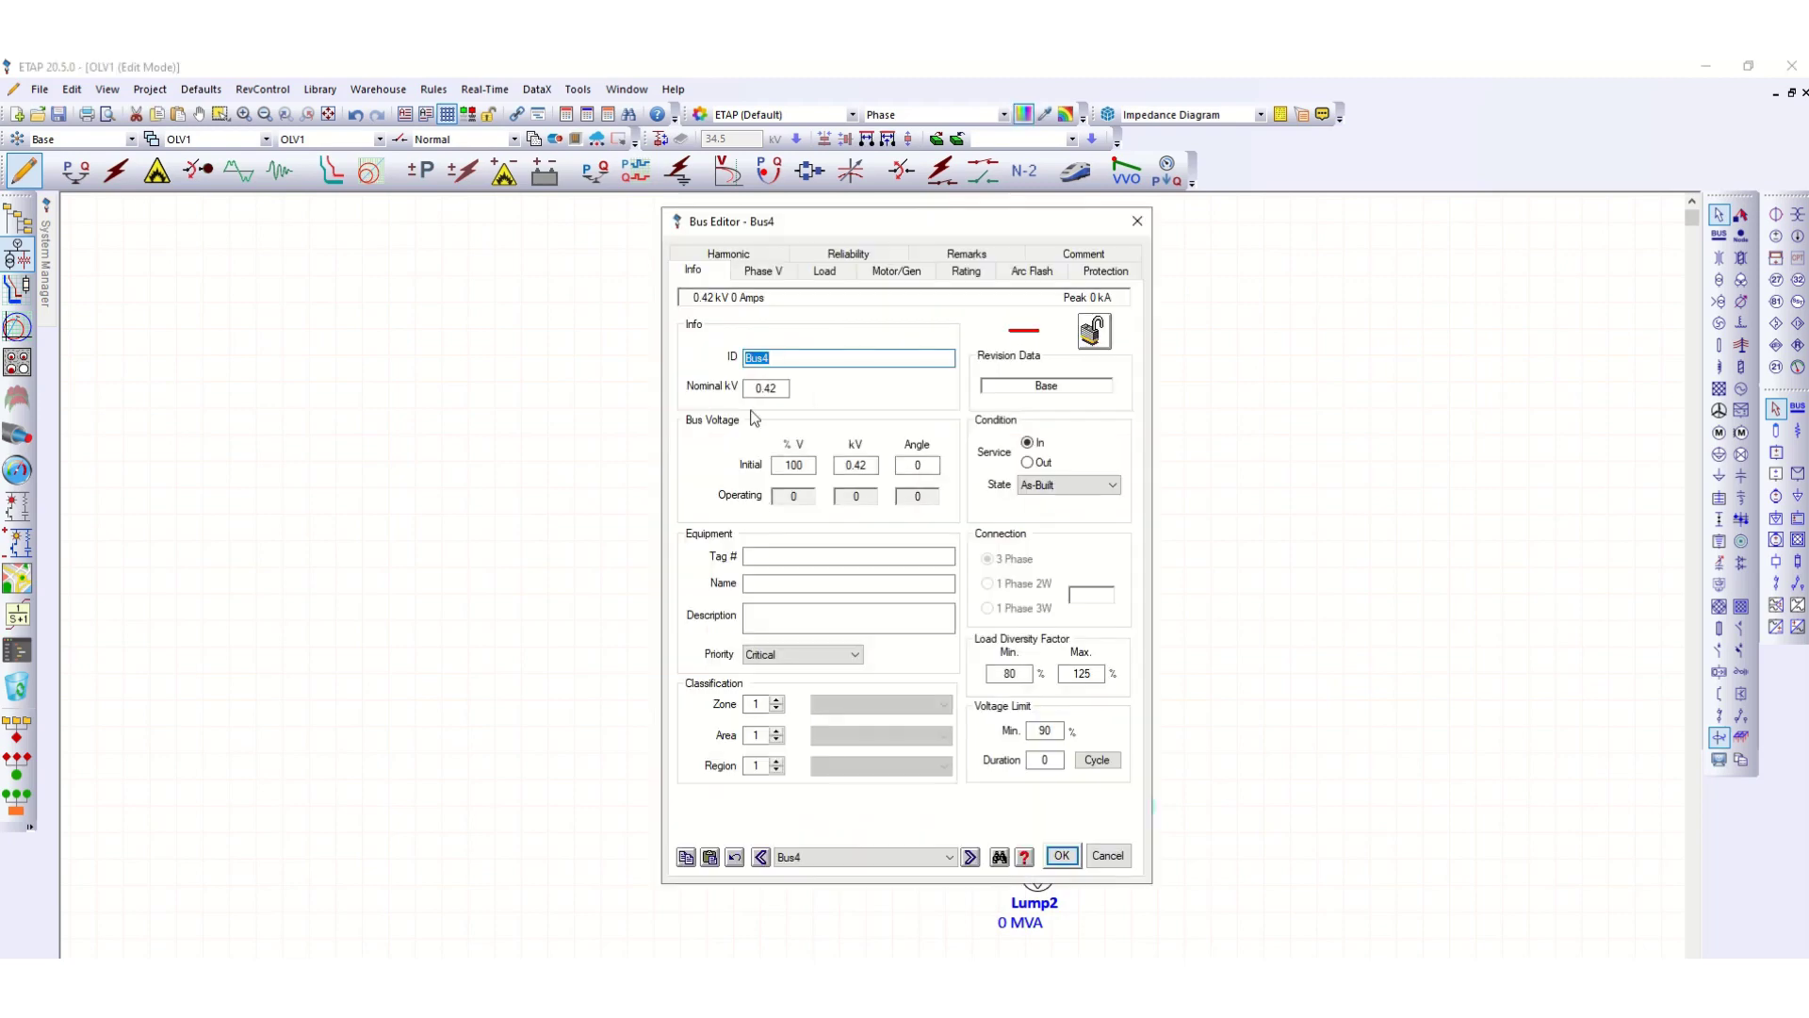
left_click(783, 388)
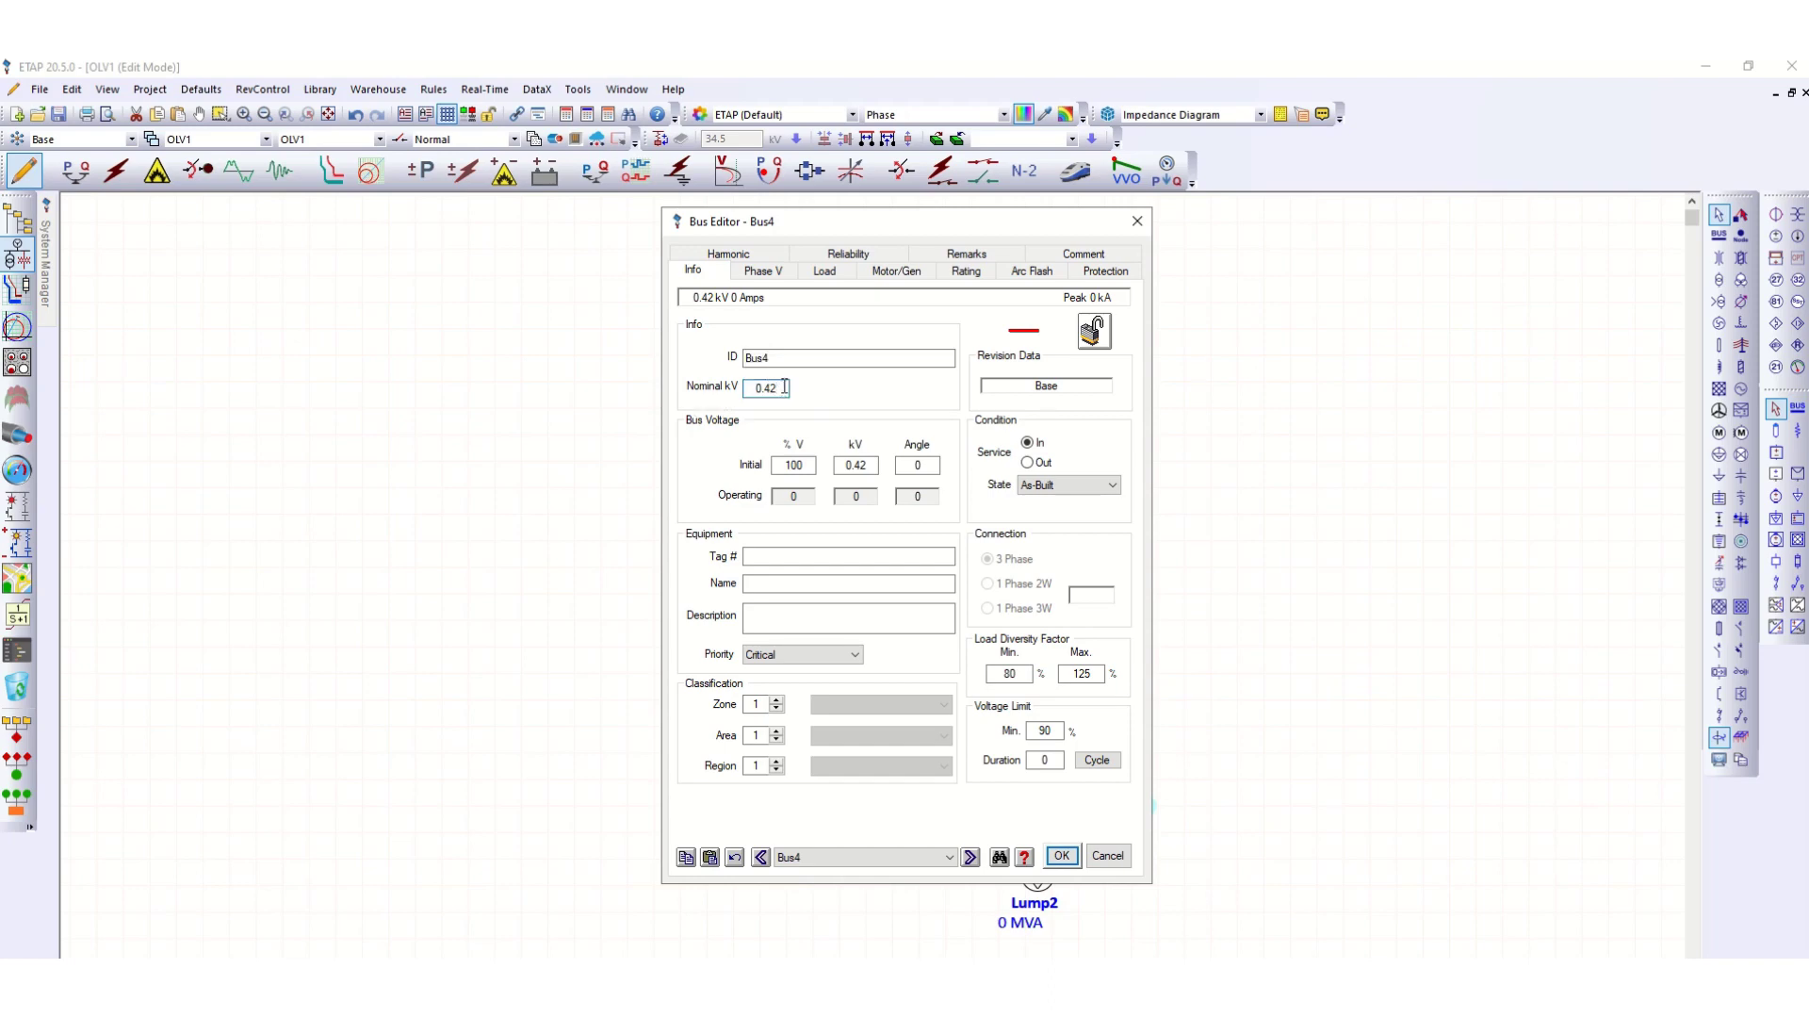
key("BackSpace")
type("15")
left_click(895, 401)
left_click(1061, 855)
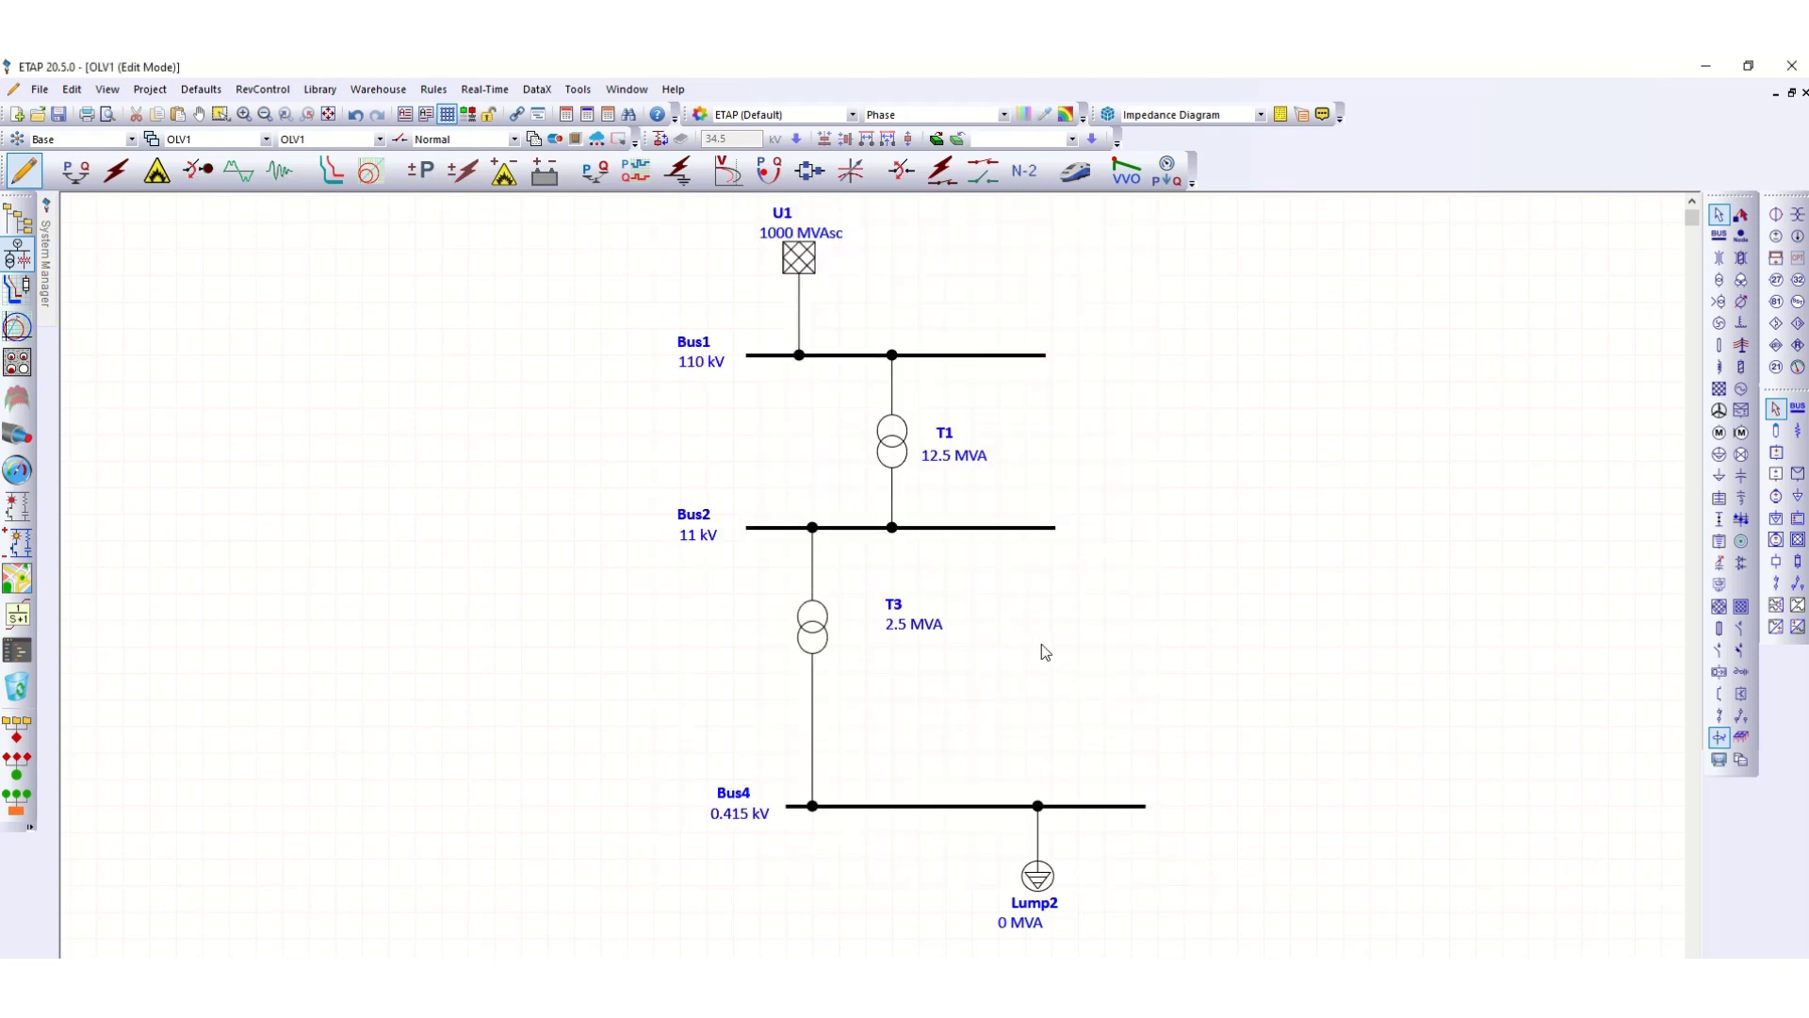
Give Lump2 a nameplate rating of 0.1 MVA at 0.415 kV.
left_click(1046, 893)
double_click(1046, 893)
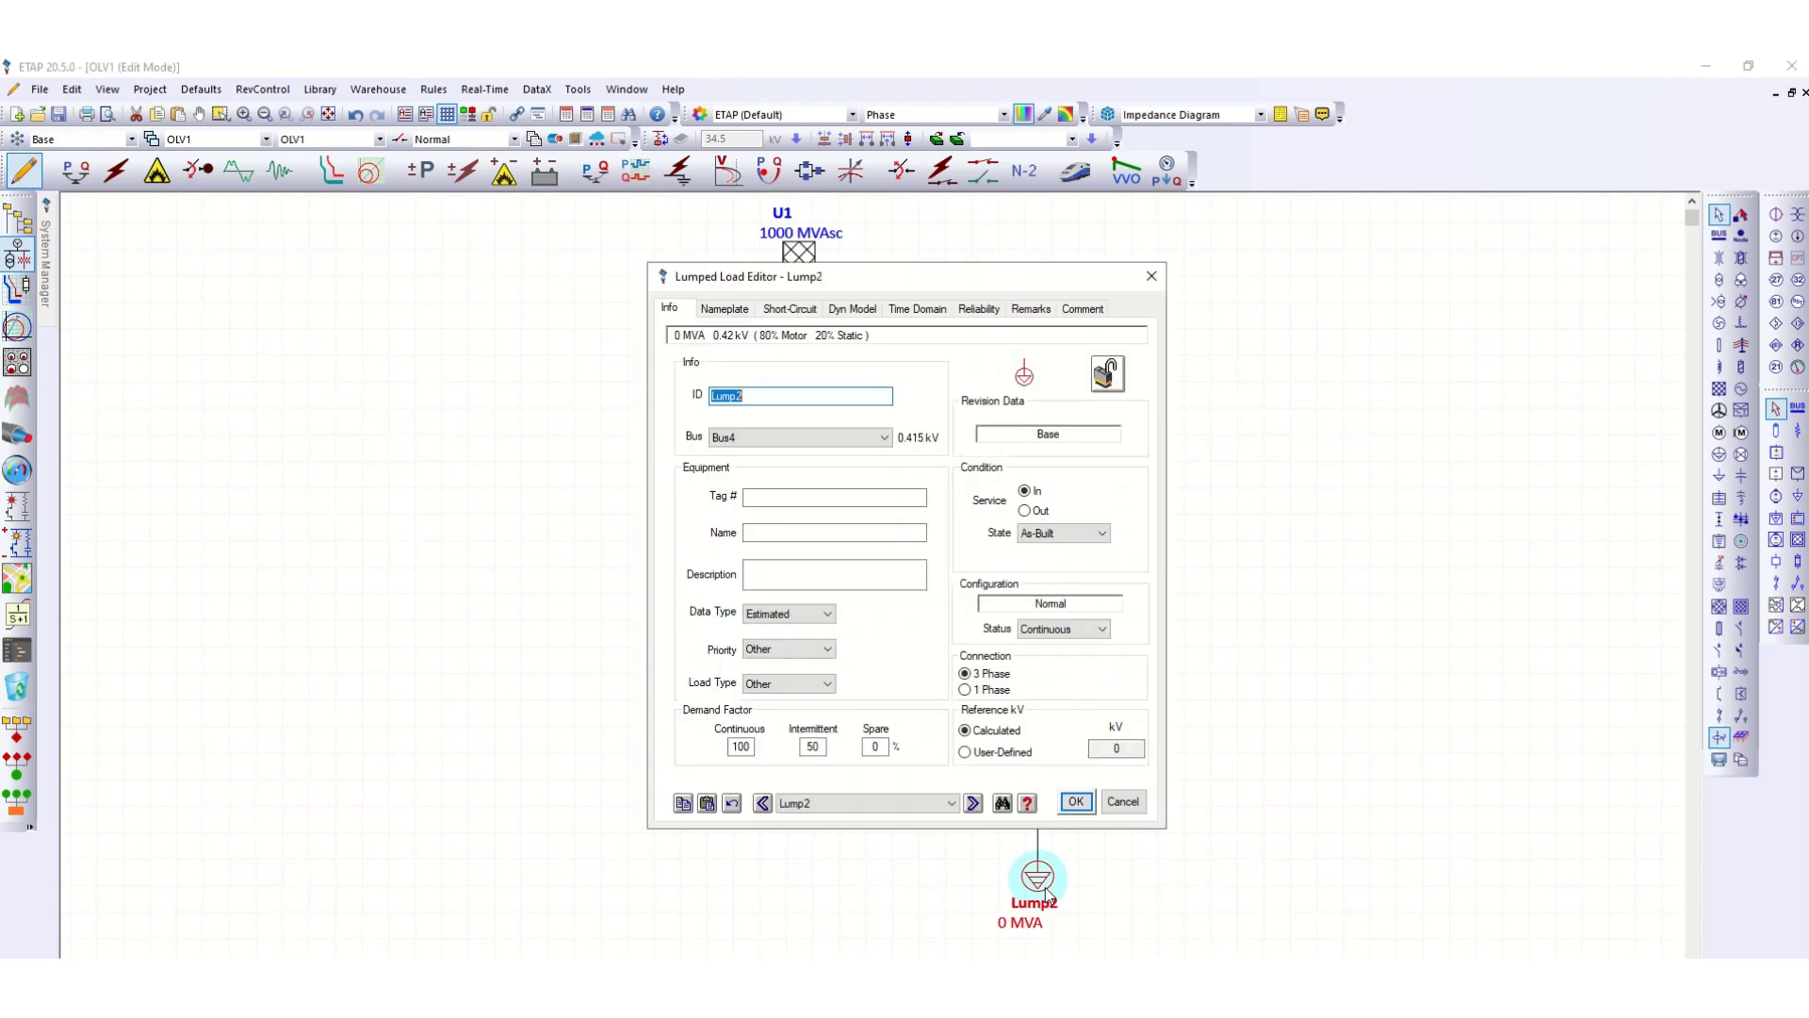
left_click(725, 308)
left_click(719, 472)
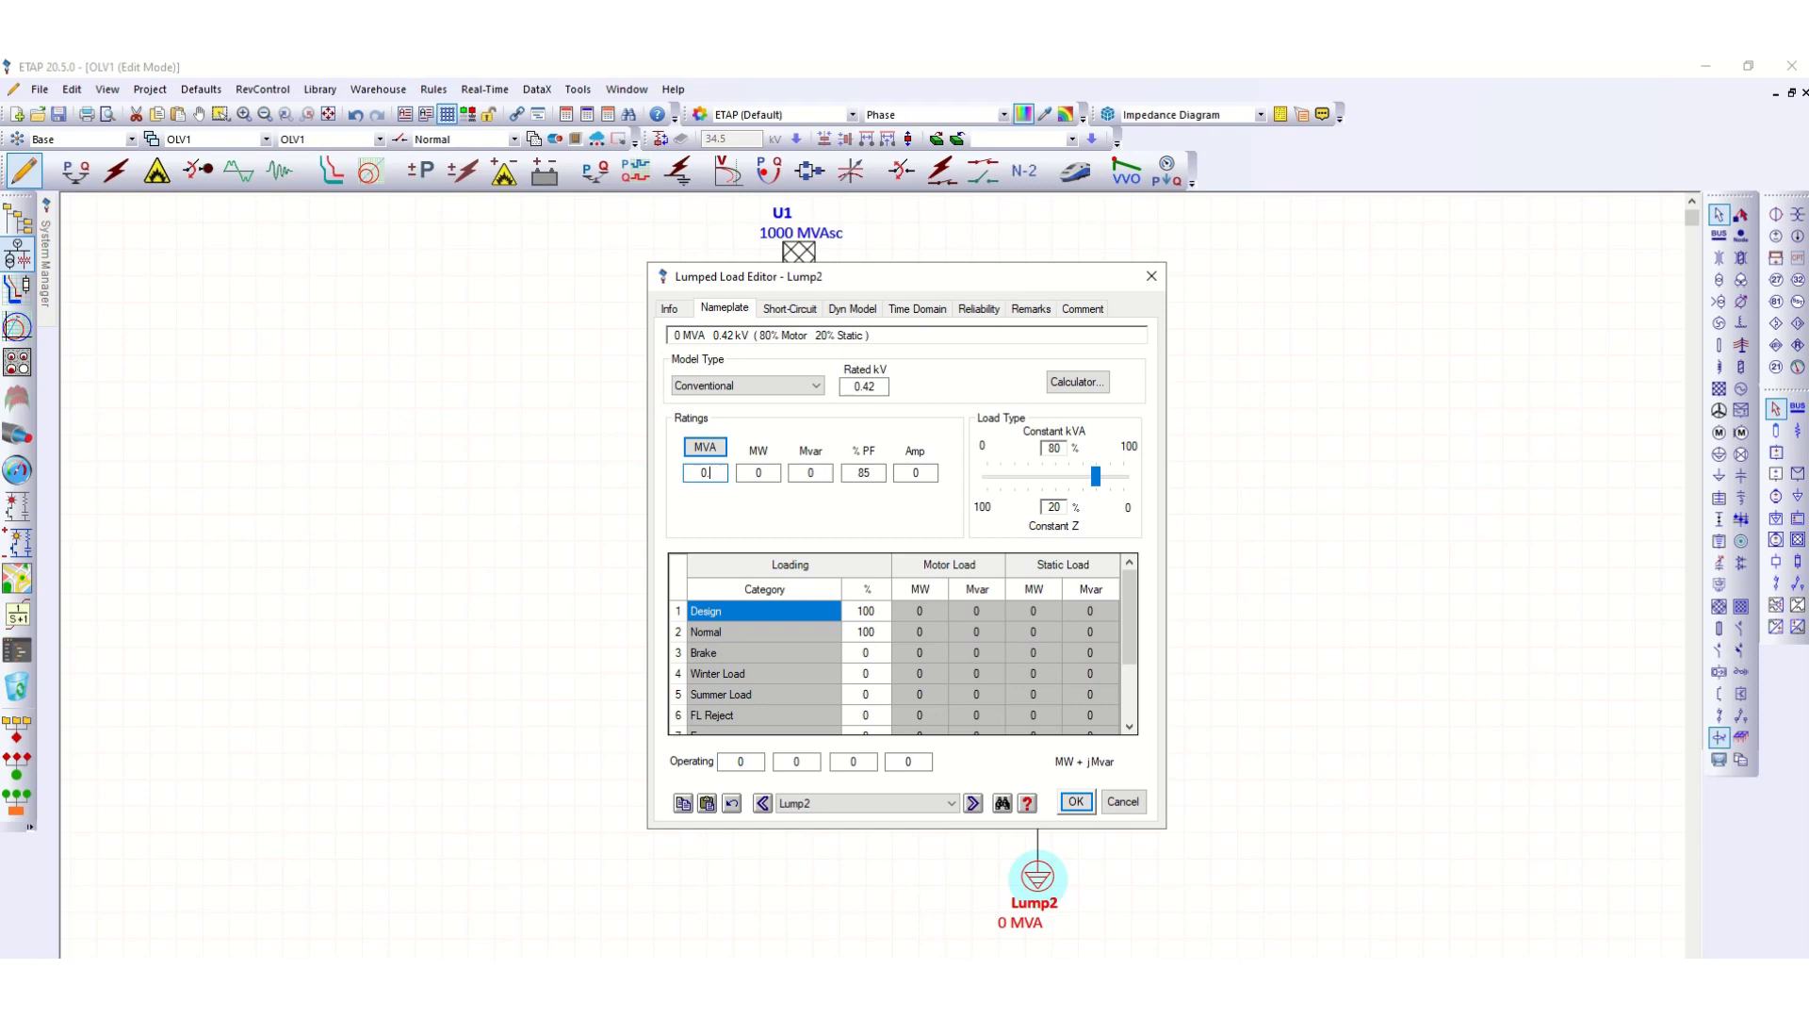
type(".1")
key("Tab")
left_click(876, 388)
key("BackSpace")
type("15")
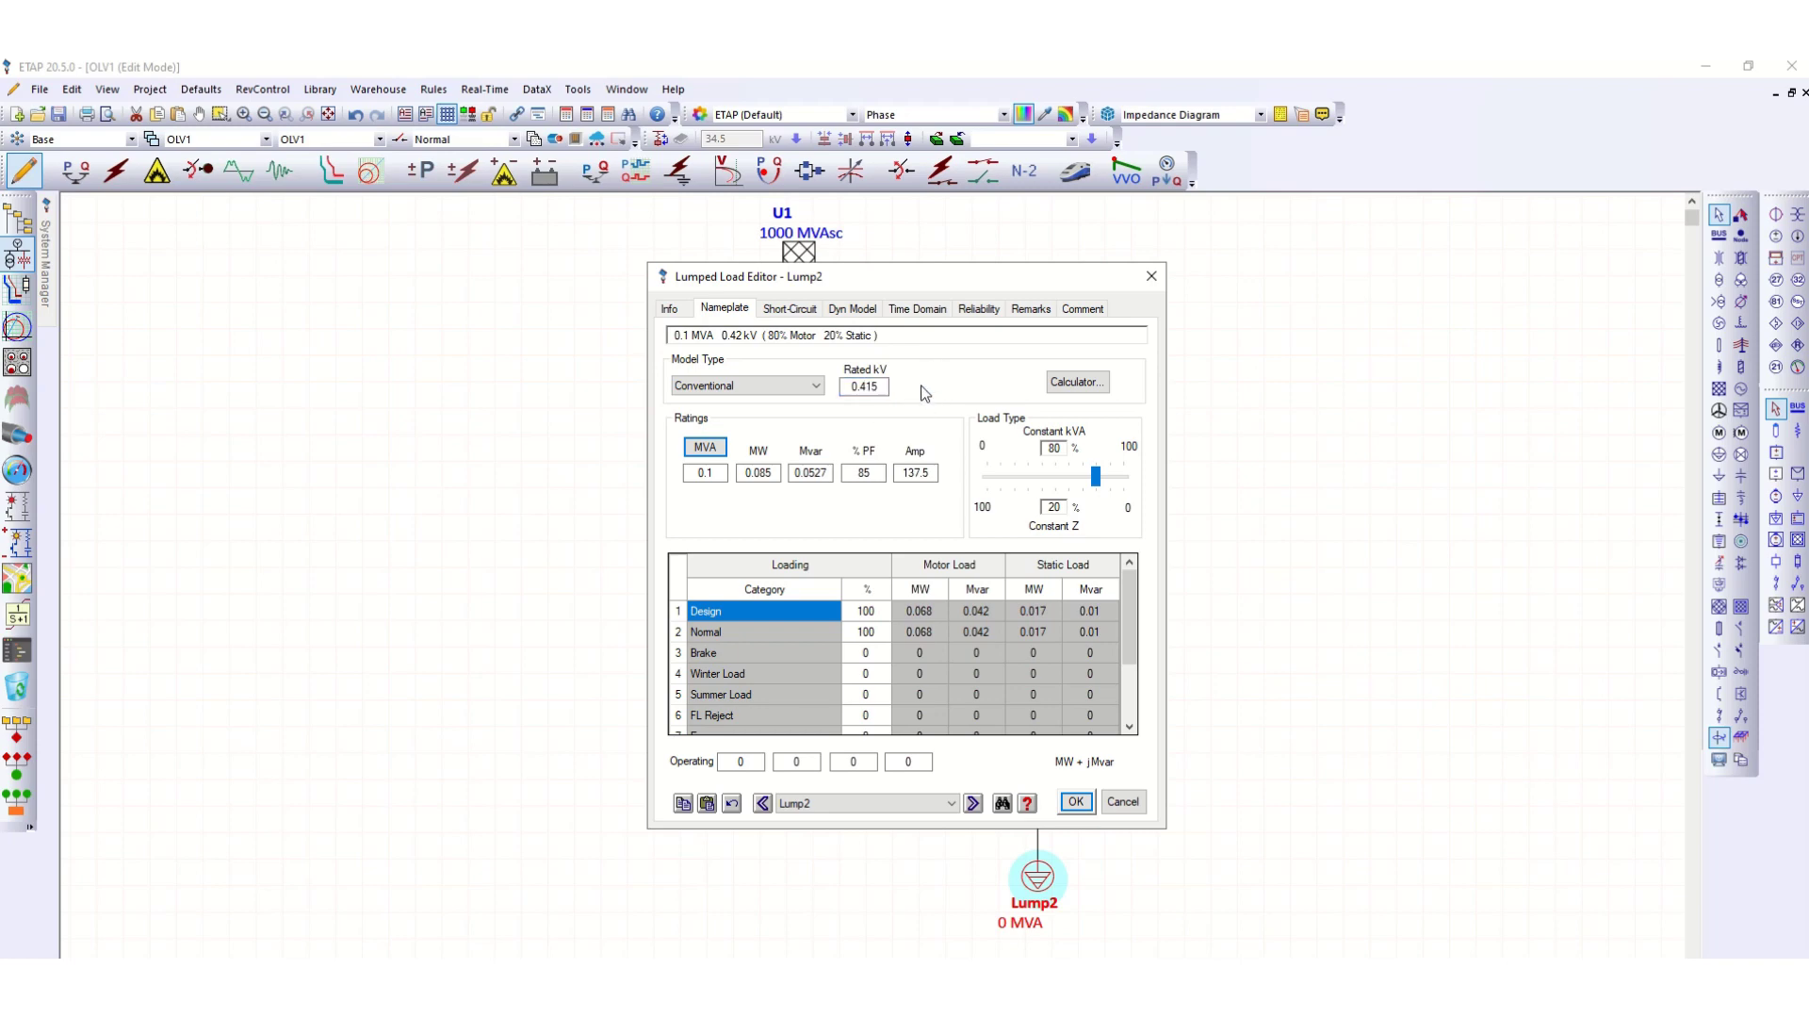
left_click(1075, 801)
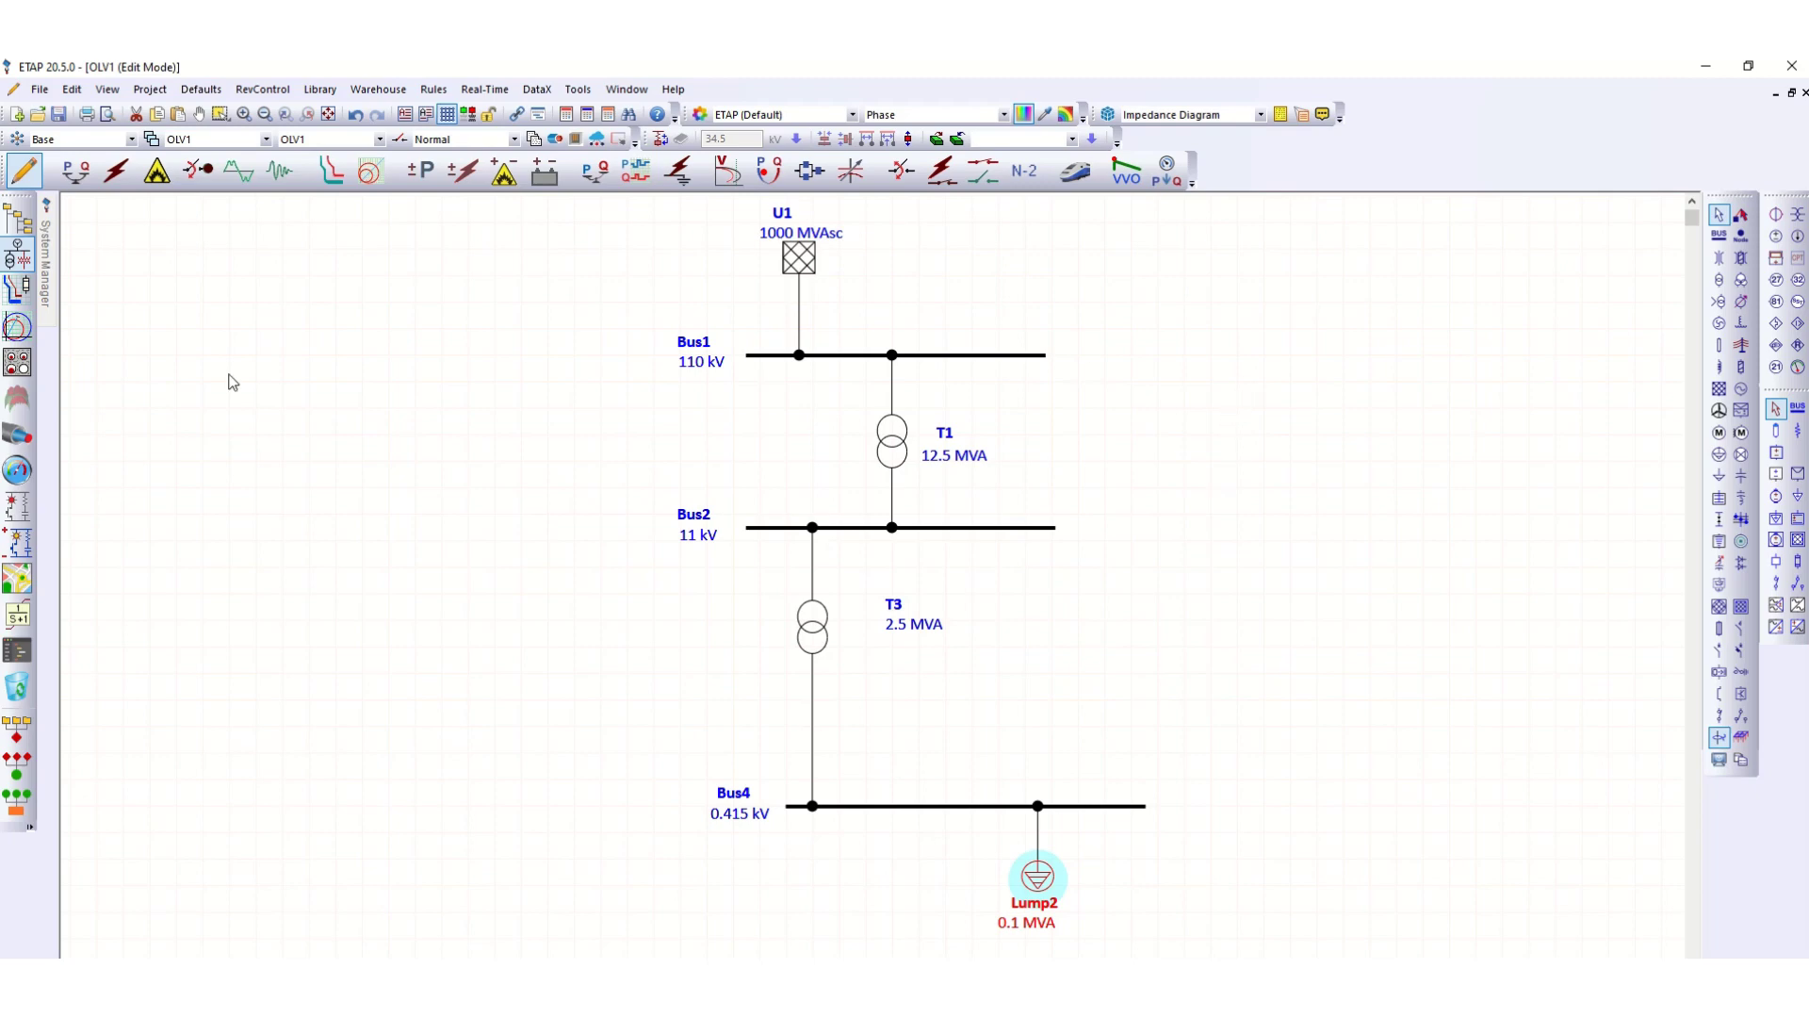
Run a load flow, giving 138.3 A into Bus4 at 101% voltage.
left_click(78, 179)
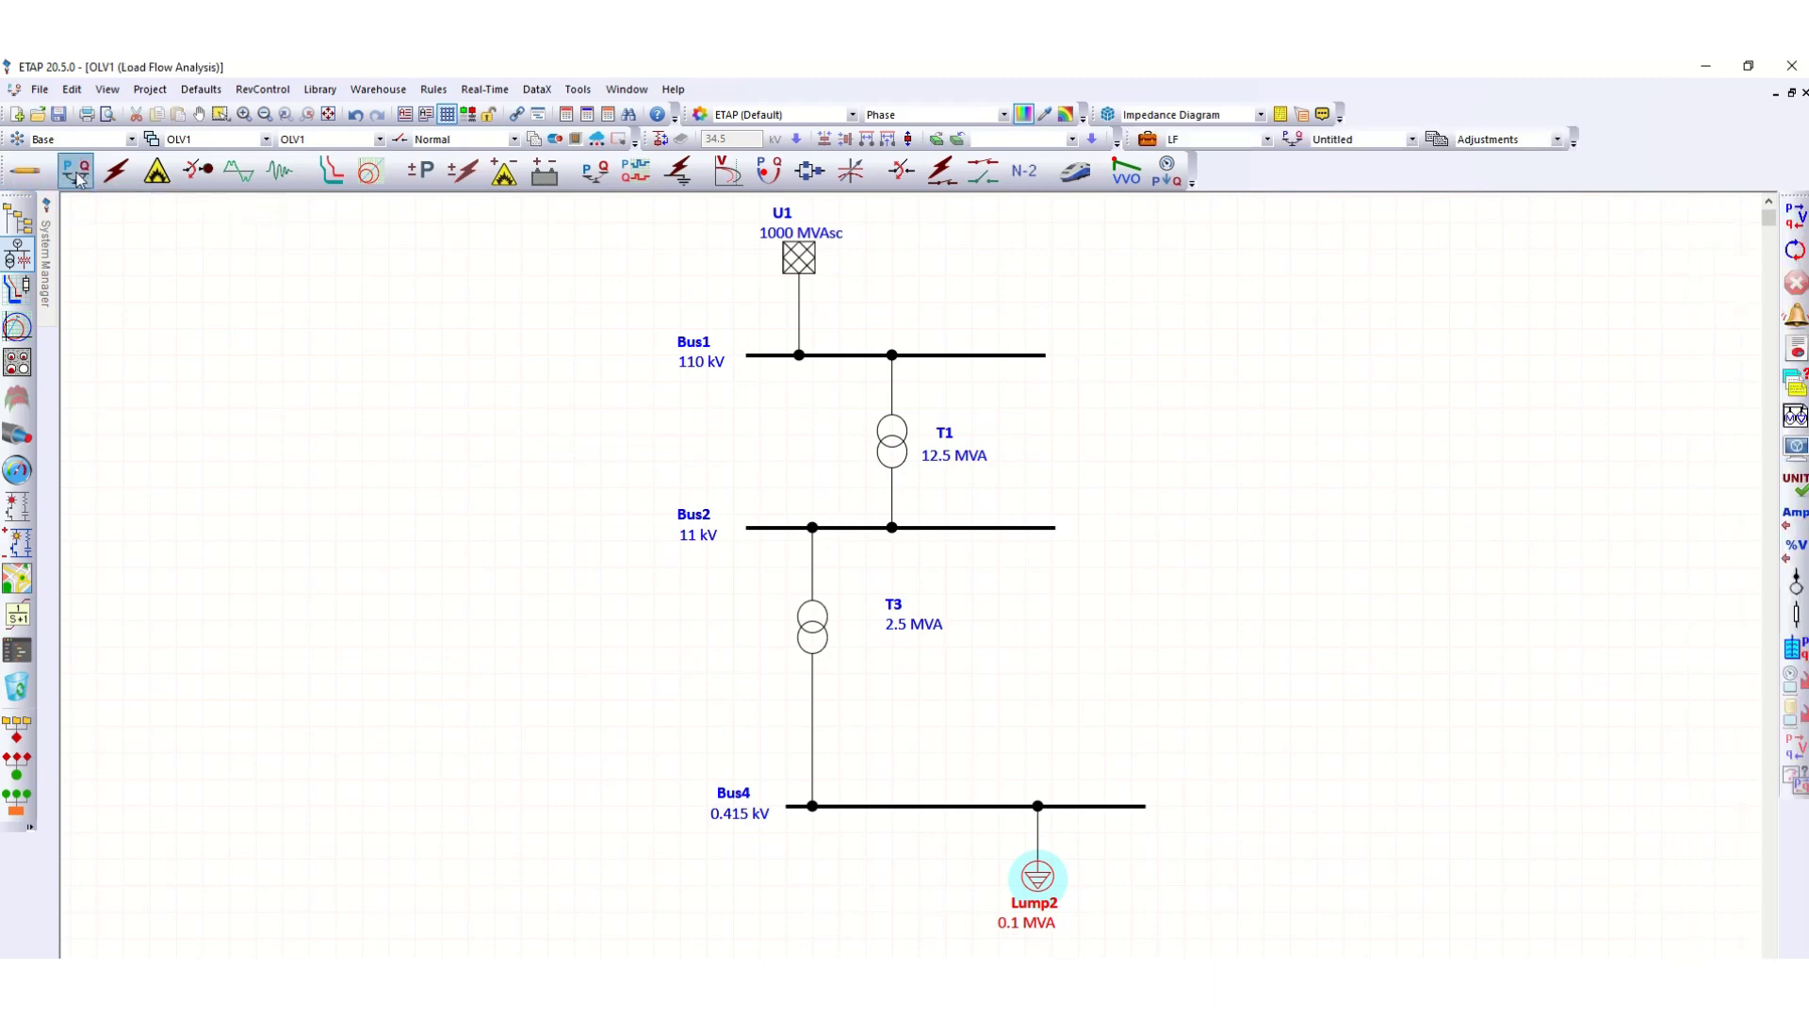
left_click(1797, 218)
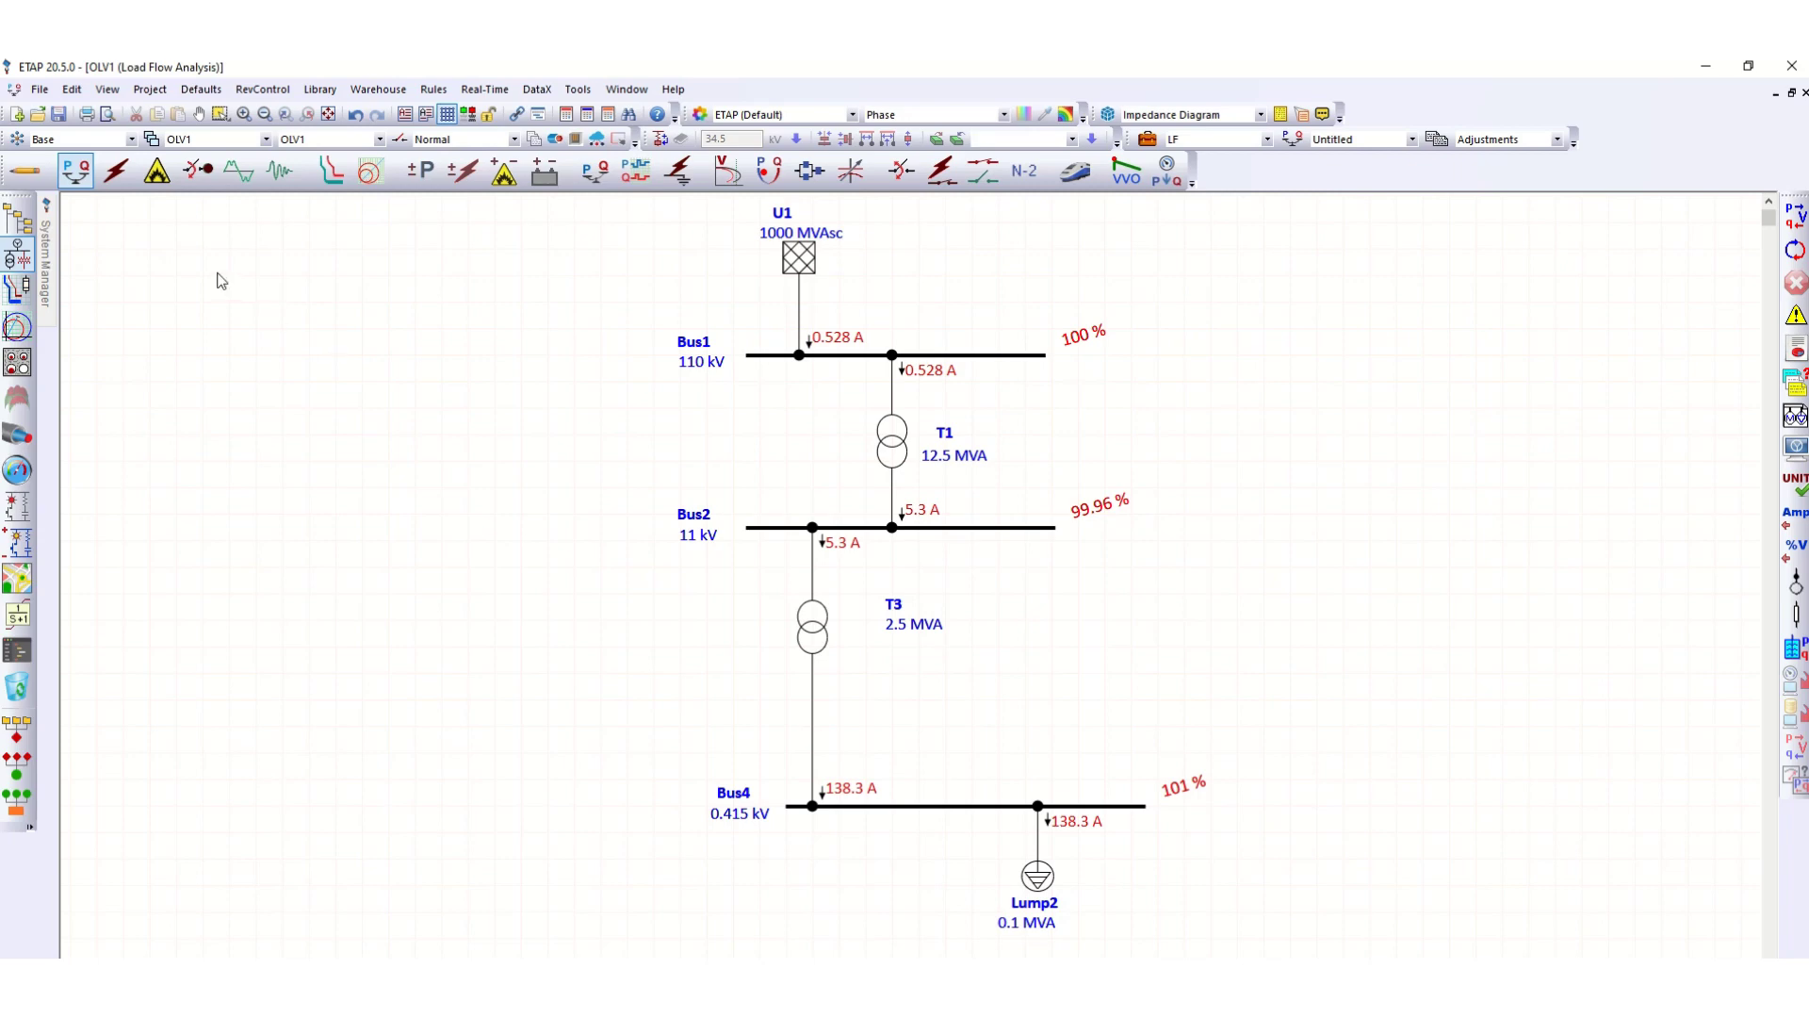
Fault Bus4 and run the IEC 60909 device duty, yielding 45.567 kA at Bus4.
left_click(116, 171)
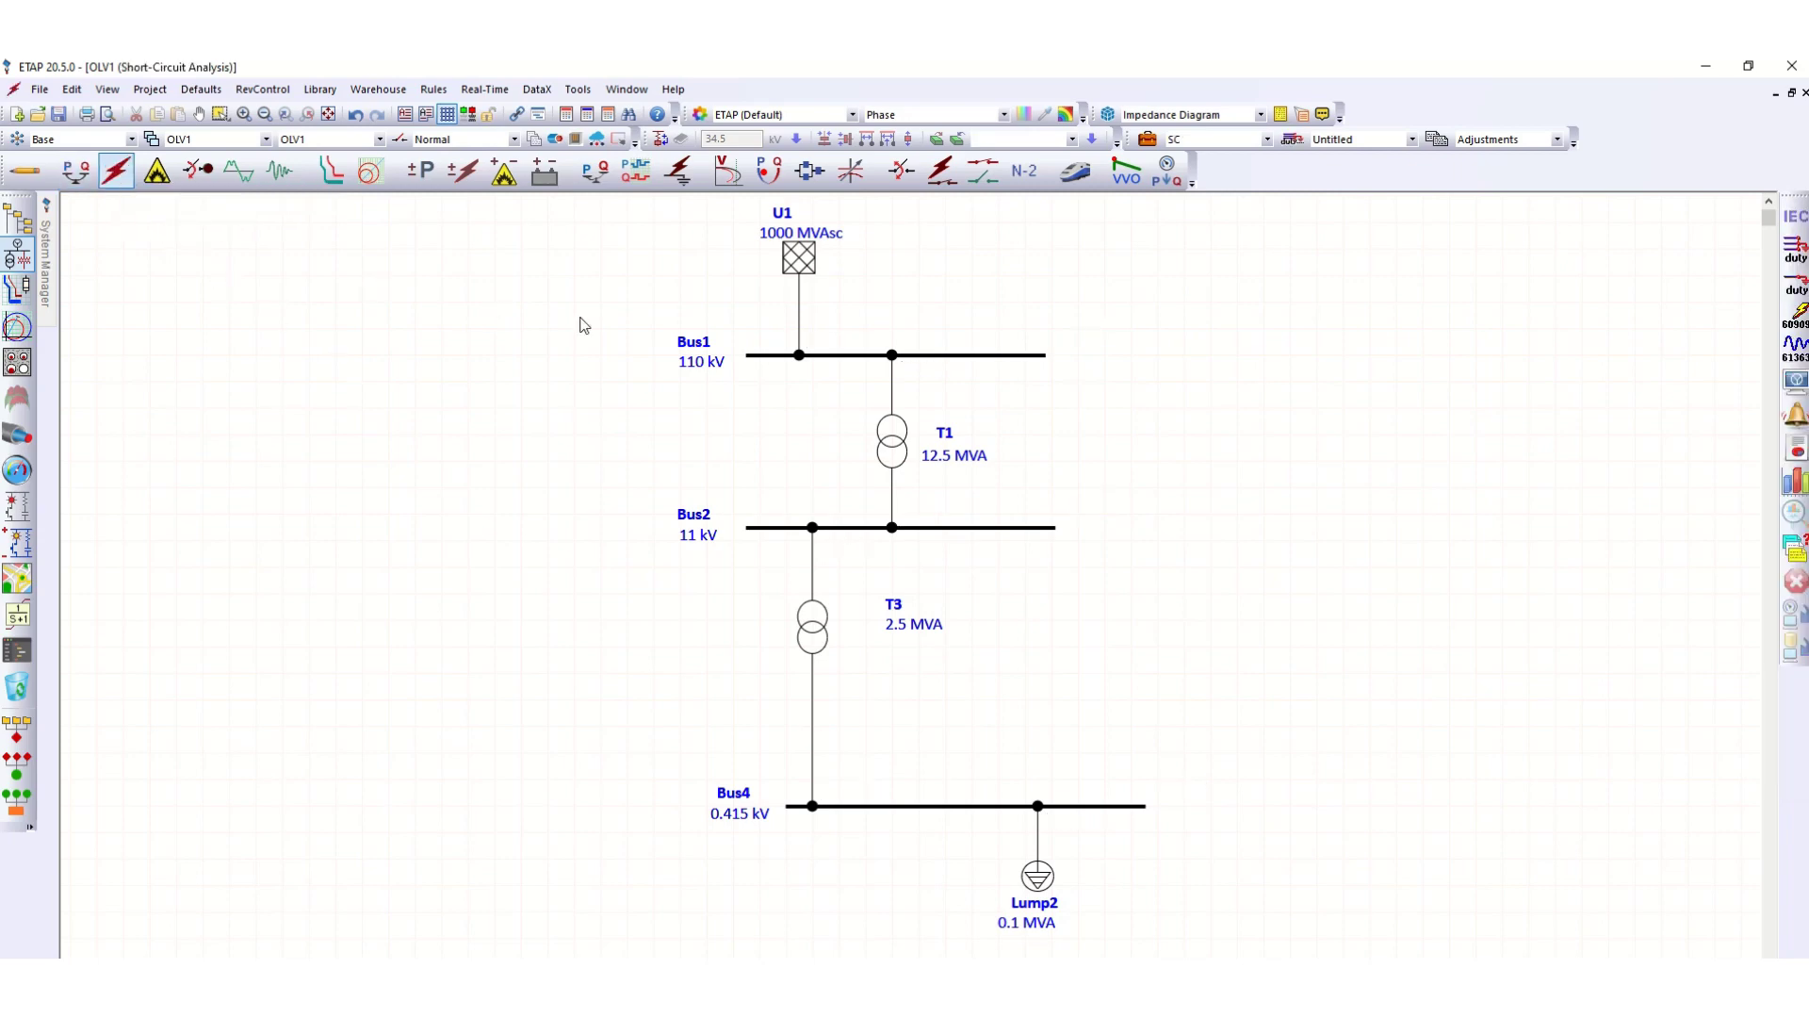
left_click(1797, 255)
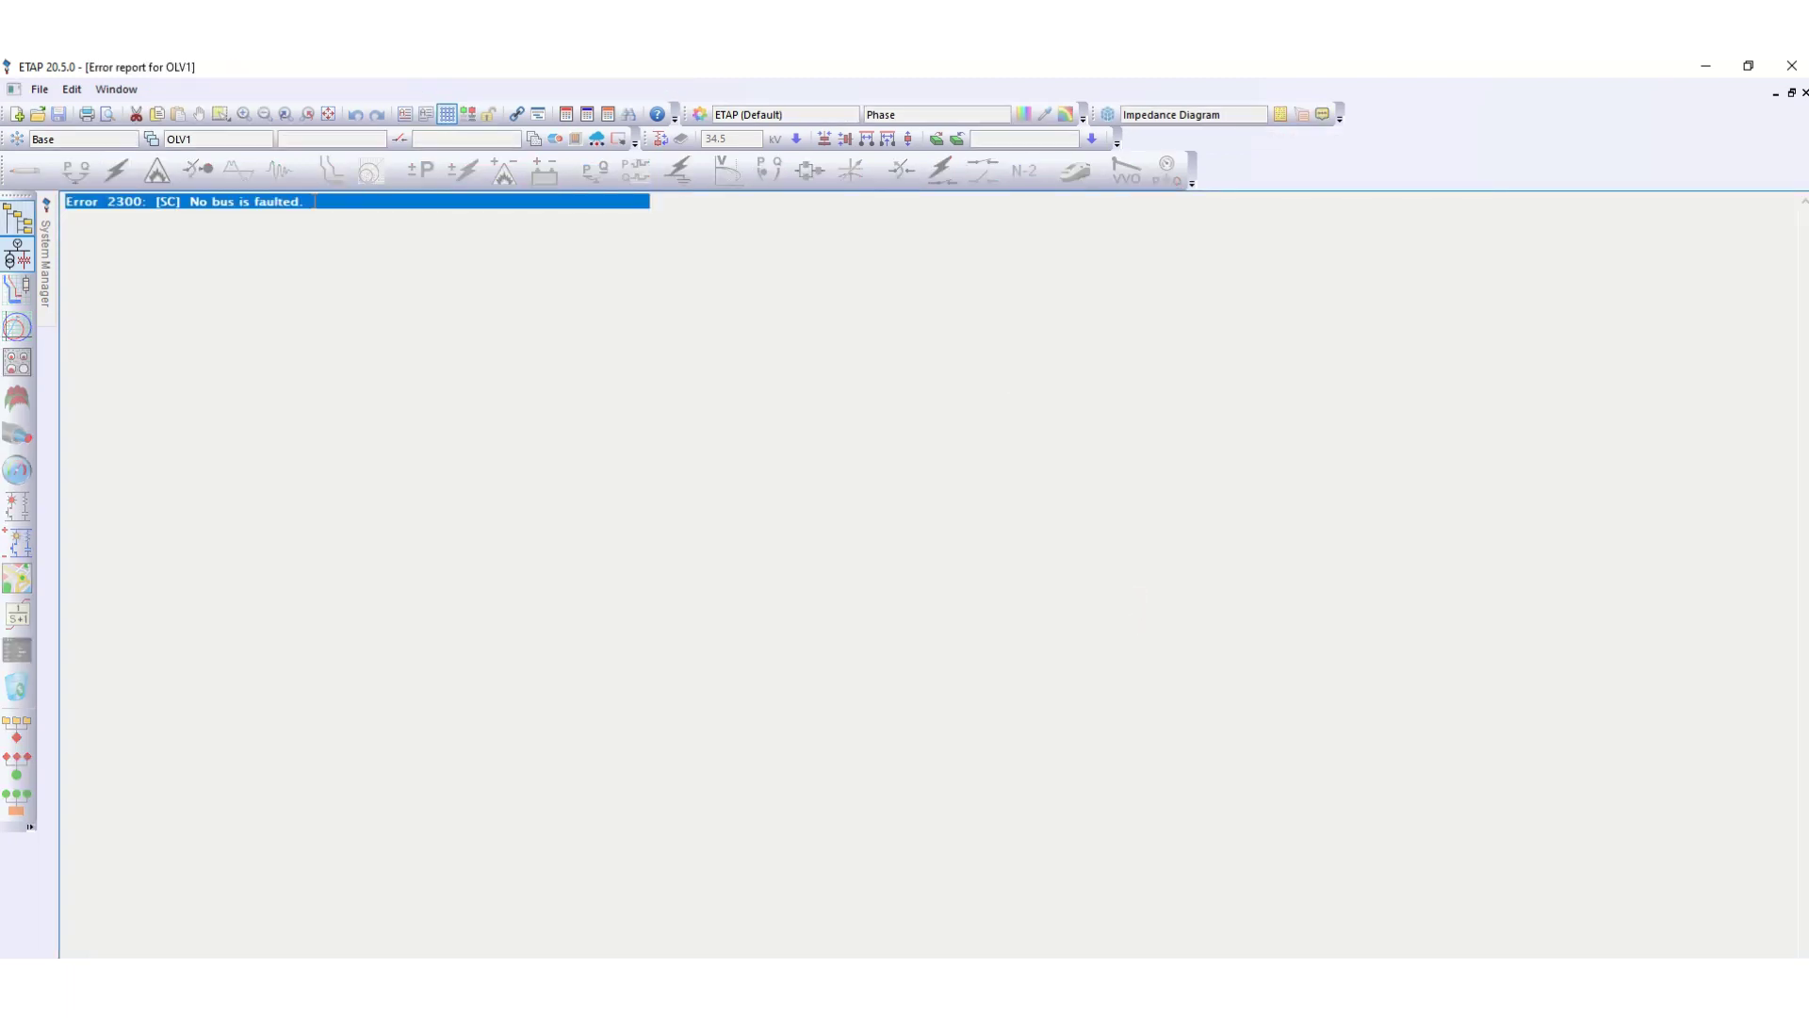
left_click(1805, 93)
right_click(976, 807)
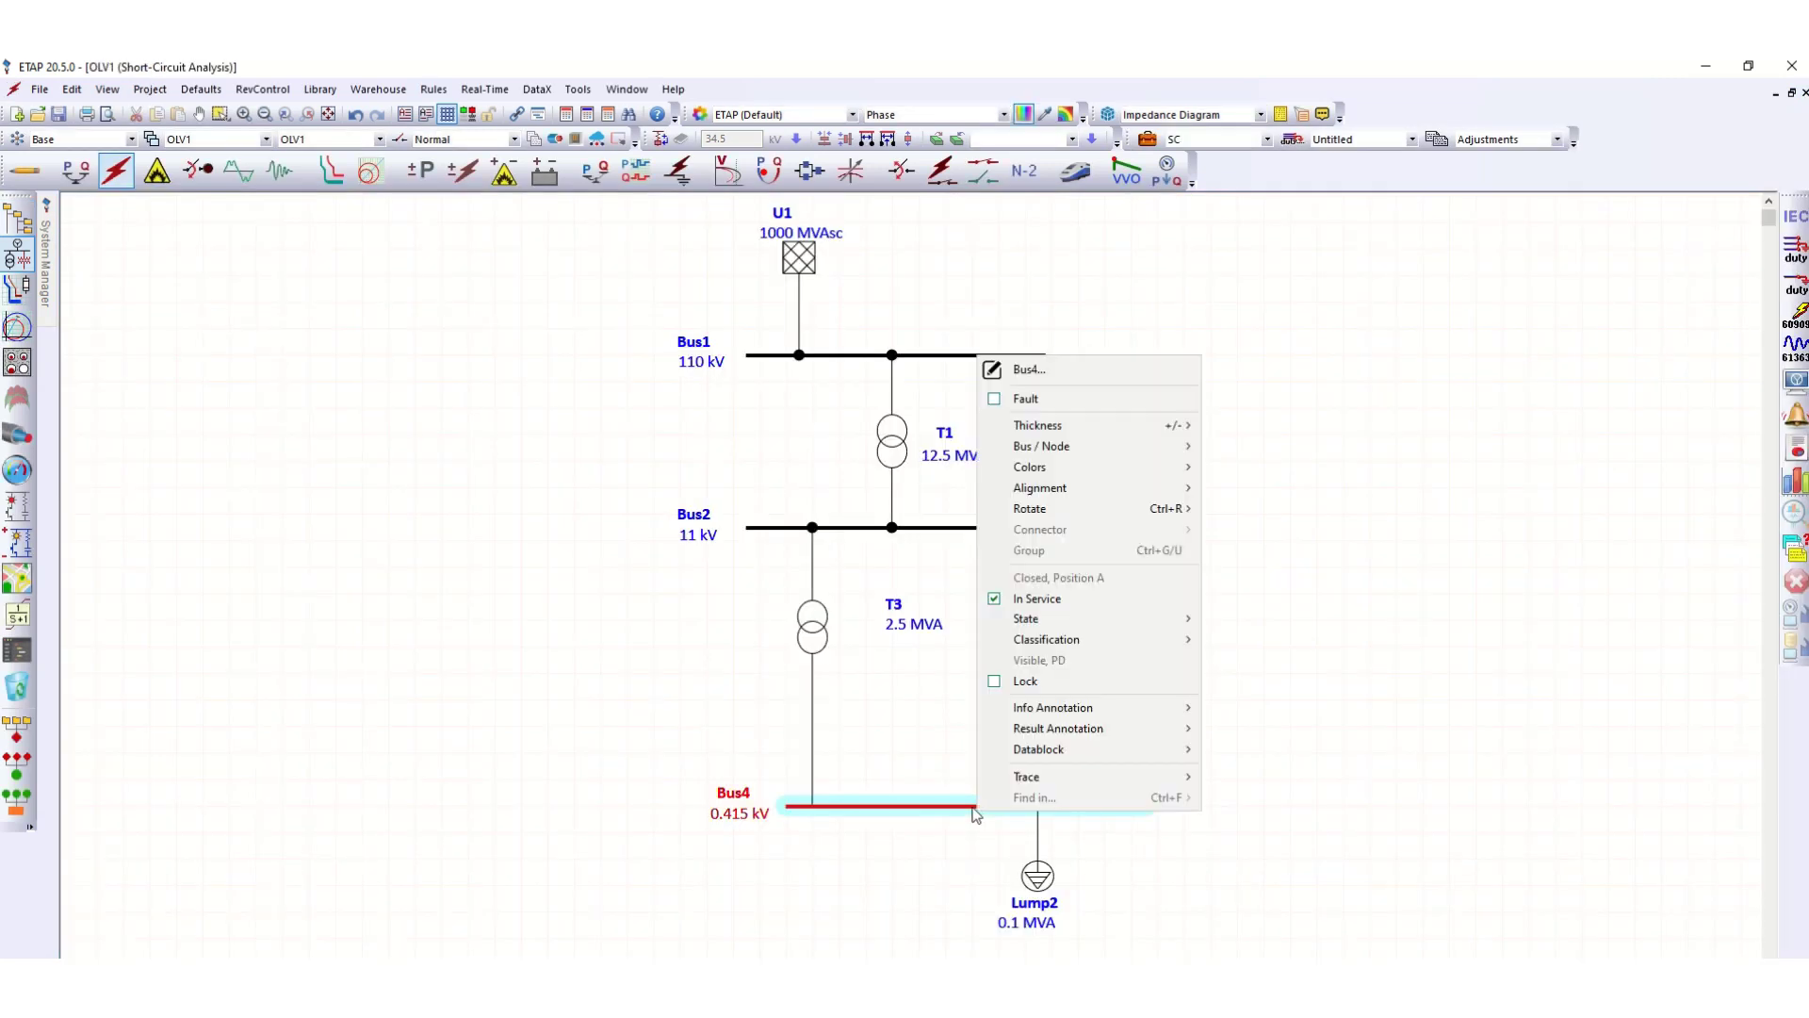
left_click(1025, 398)
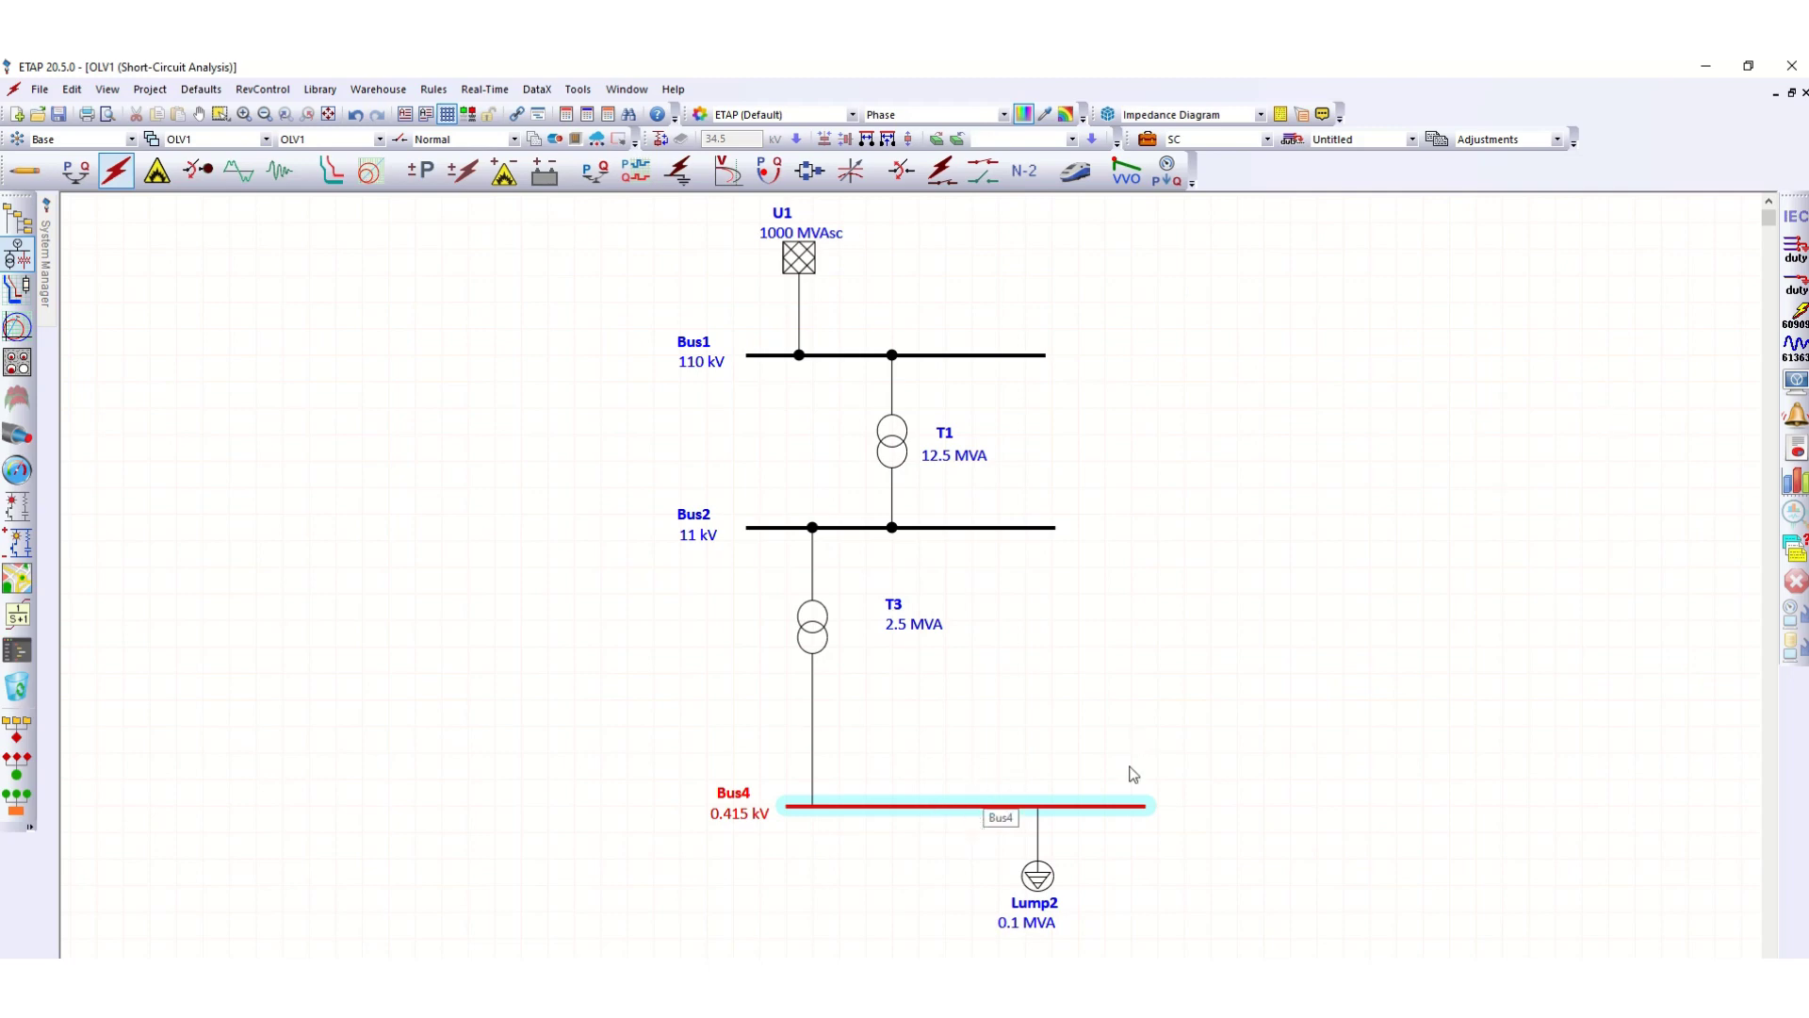
left_click(1795, 251)
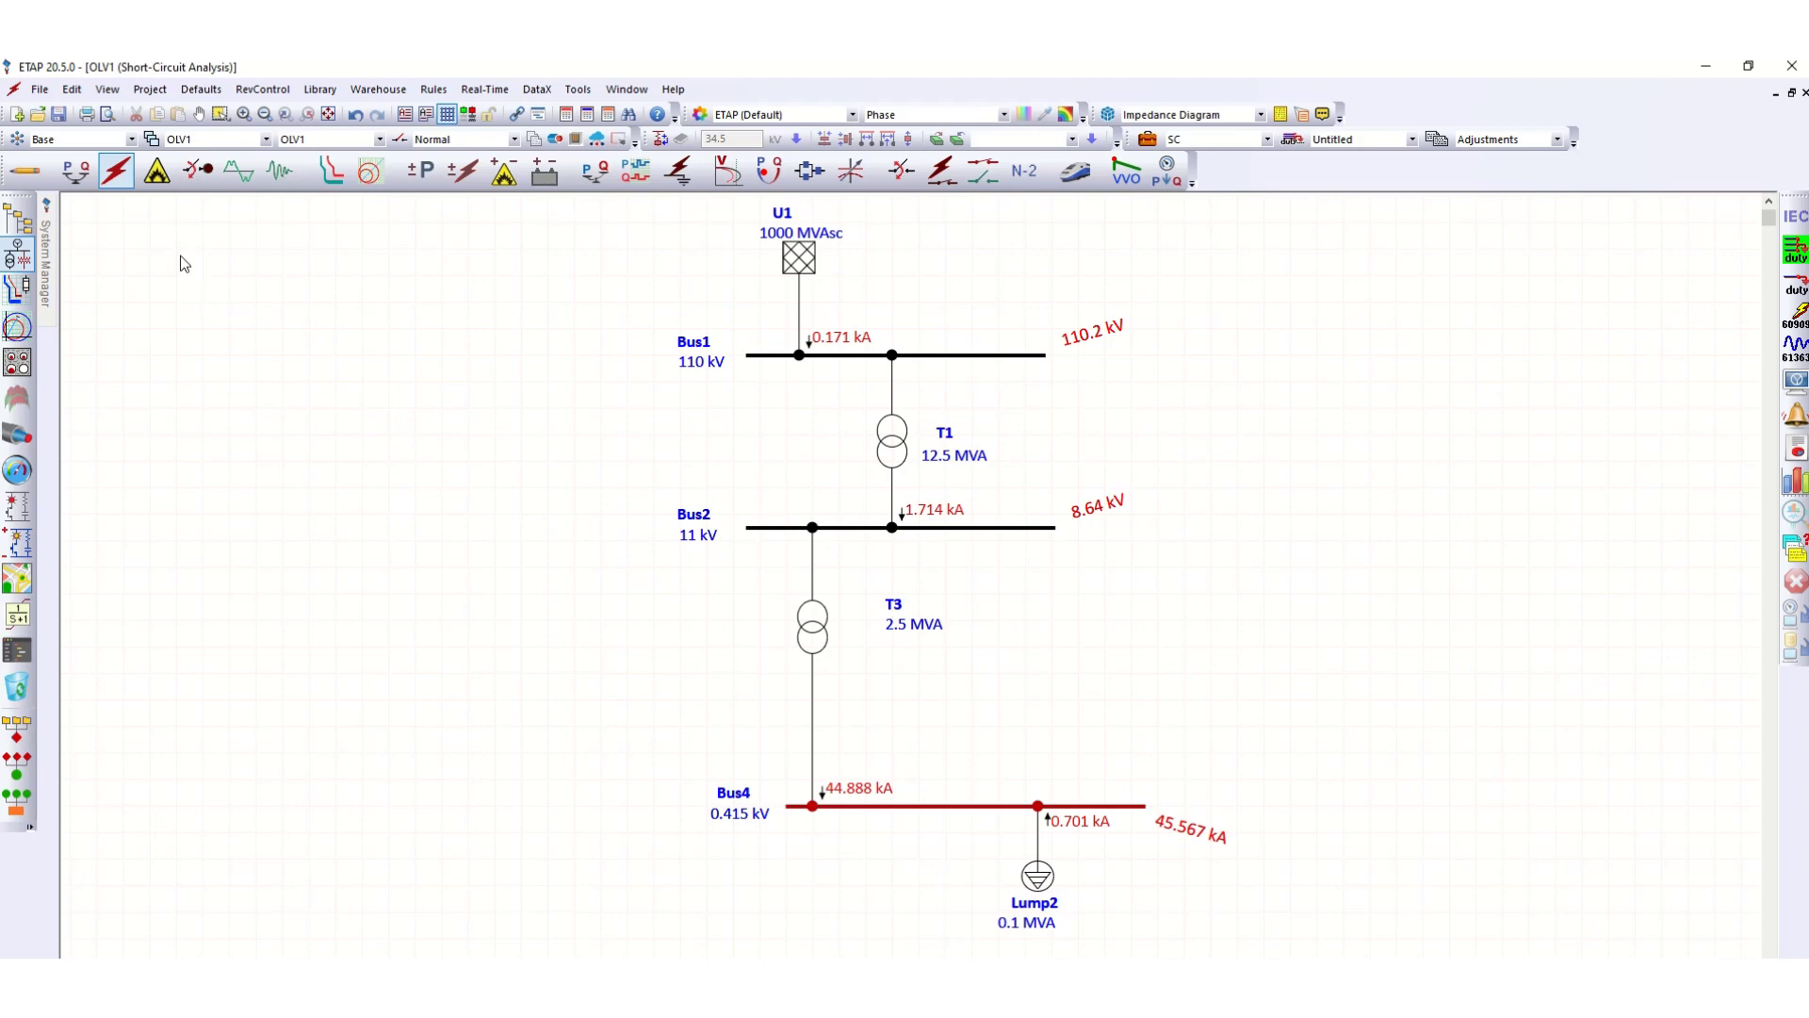
In Arc Flash mode, move Bus4 to the faulted buses of study case A_SC.
left_click(162, 179)
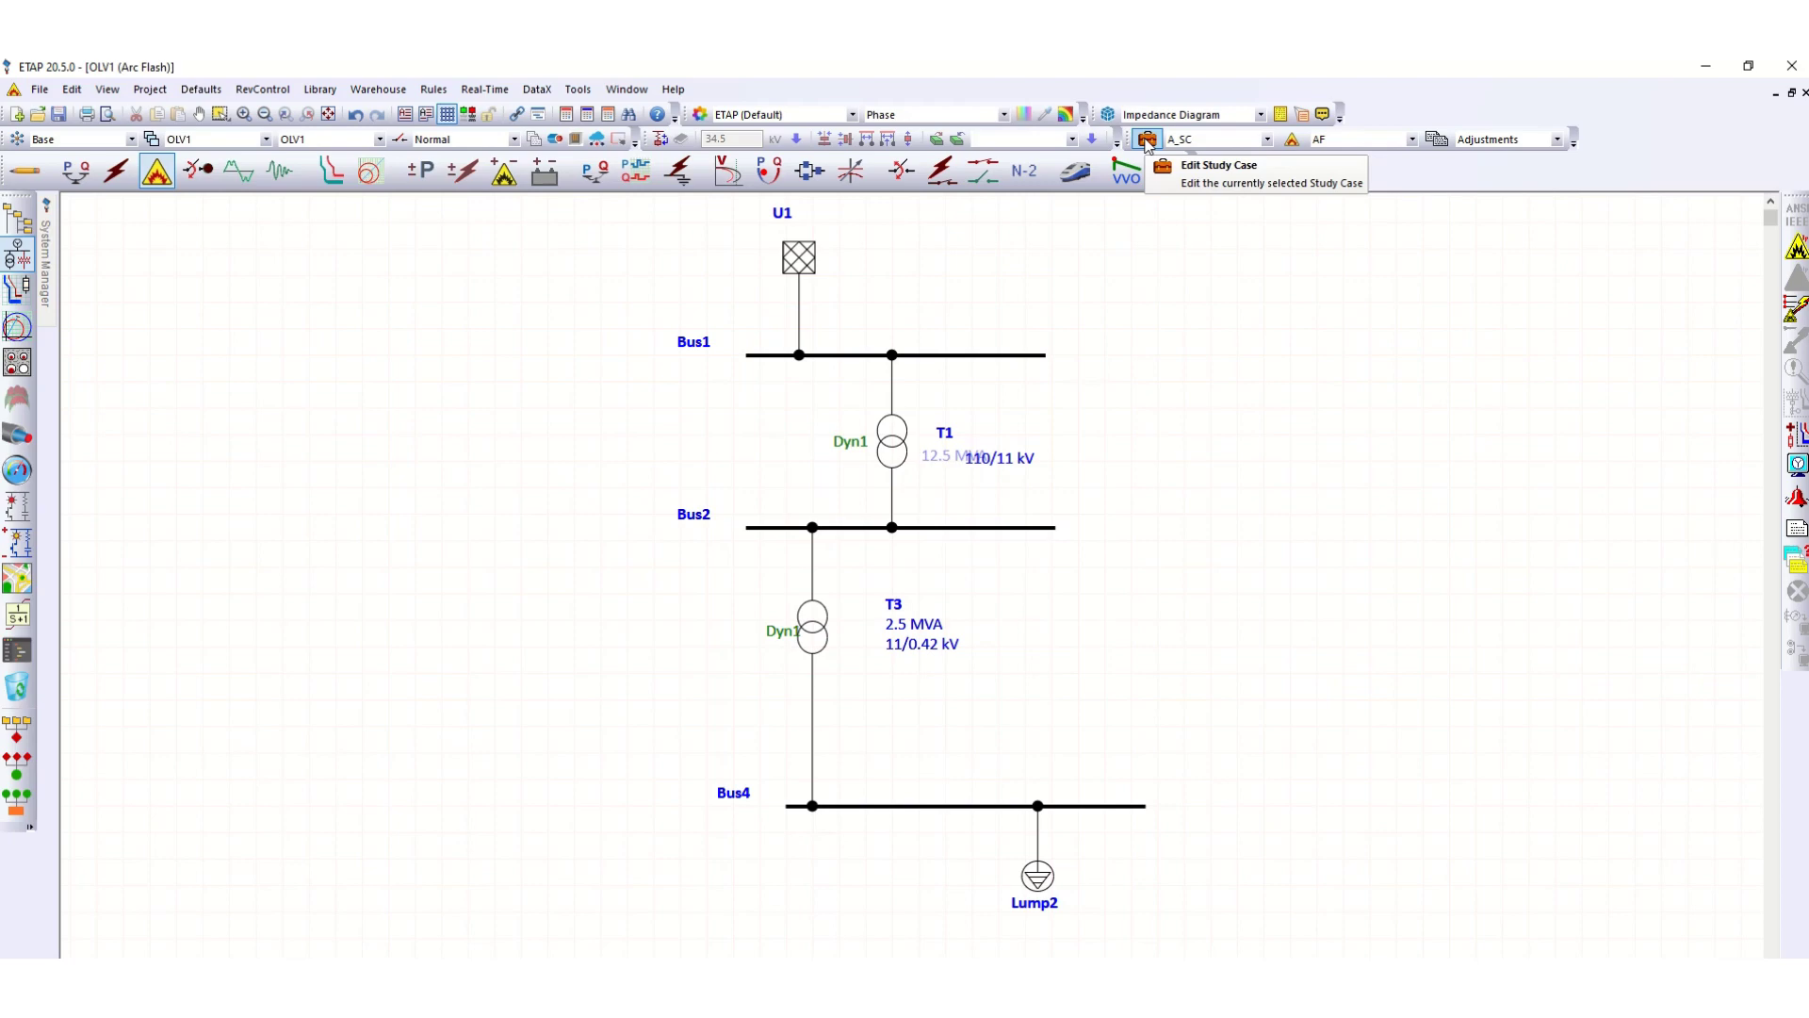
left_click(1147, 139)
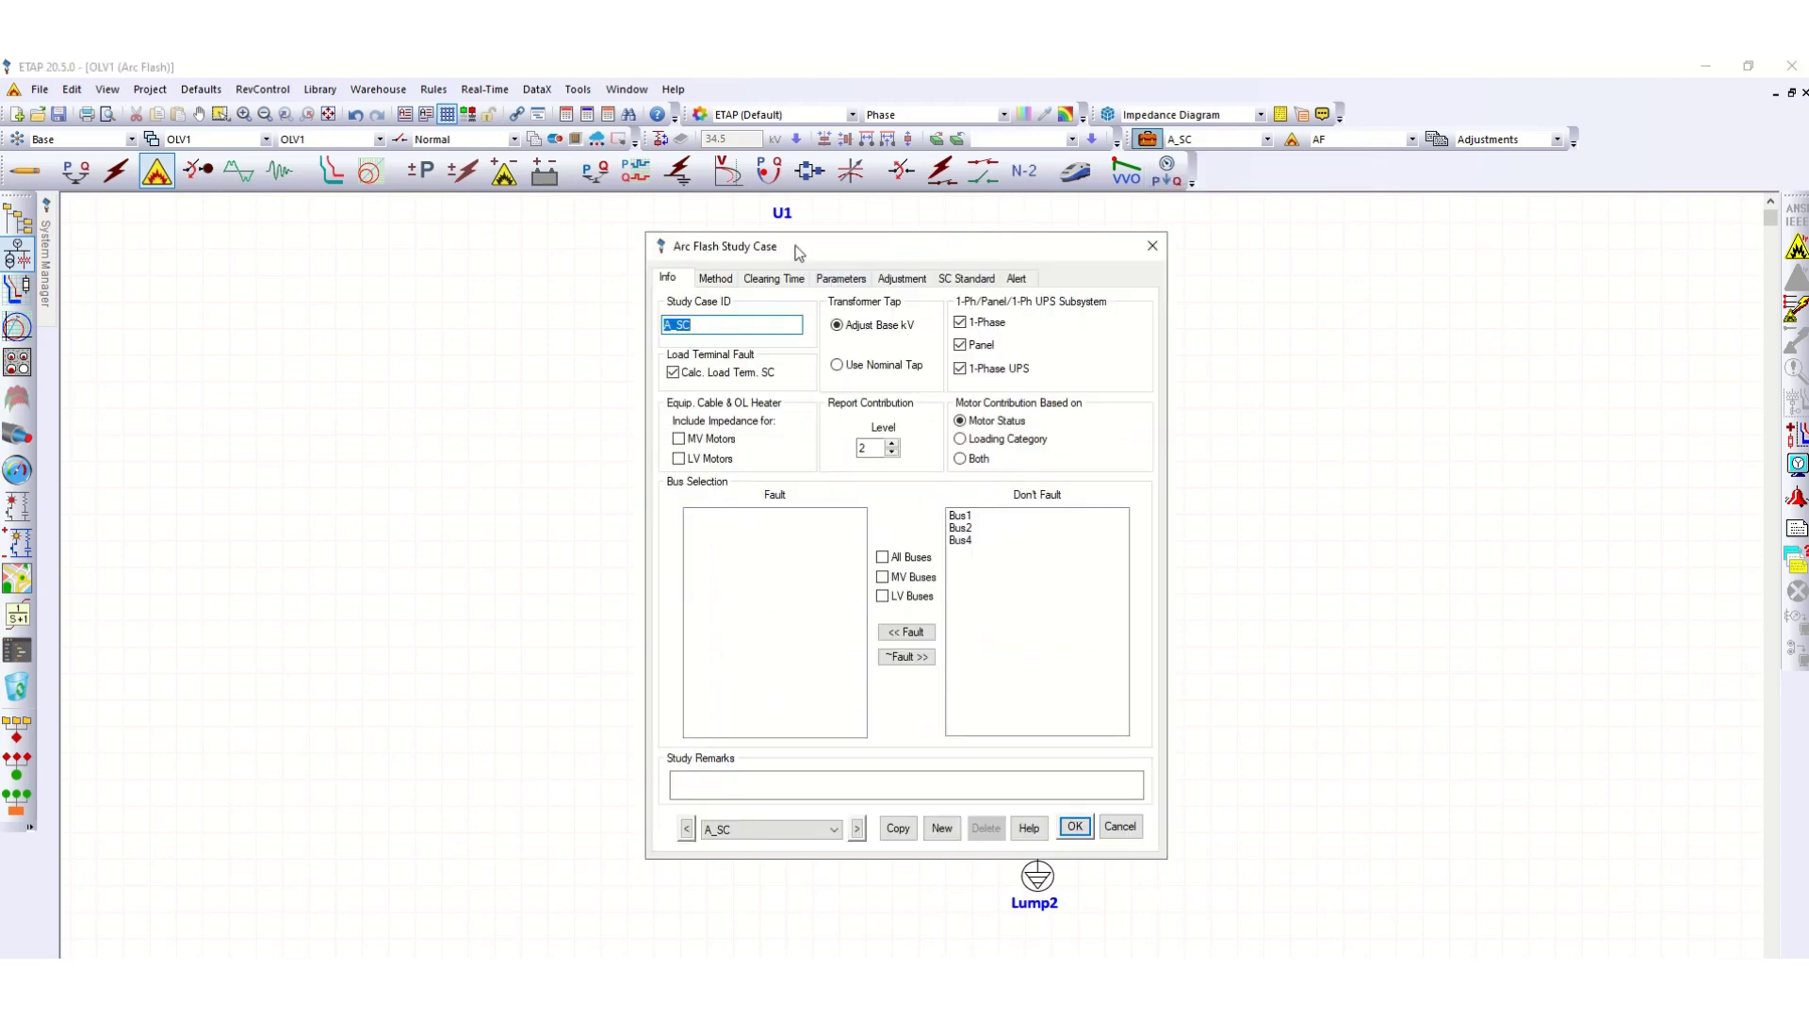
left_click_drag(803, 247, 1283, 232)
left_click(1219, 281)
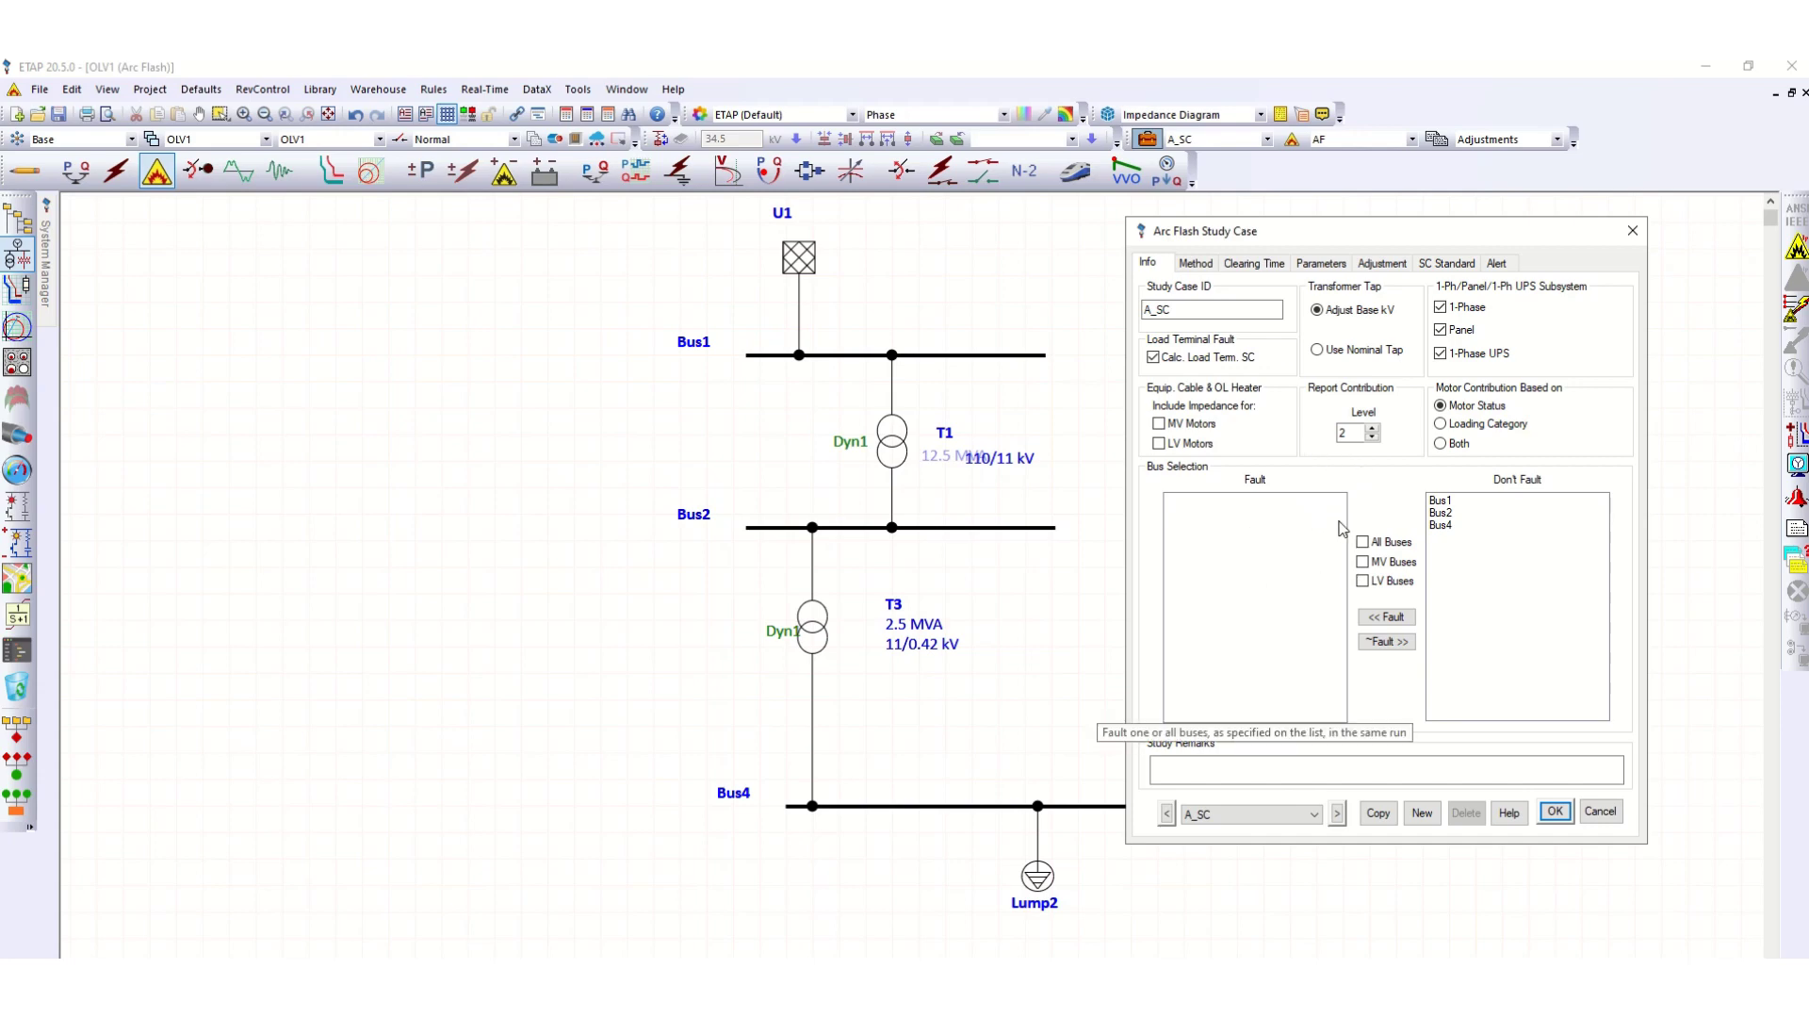
left_click(1441, 528)
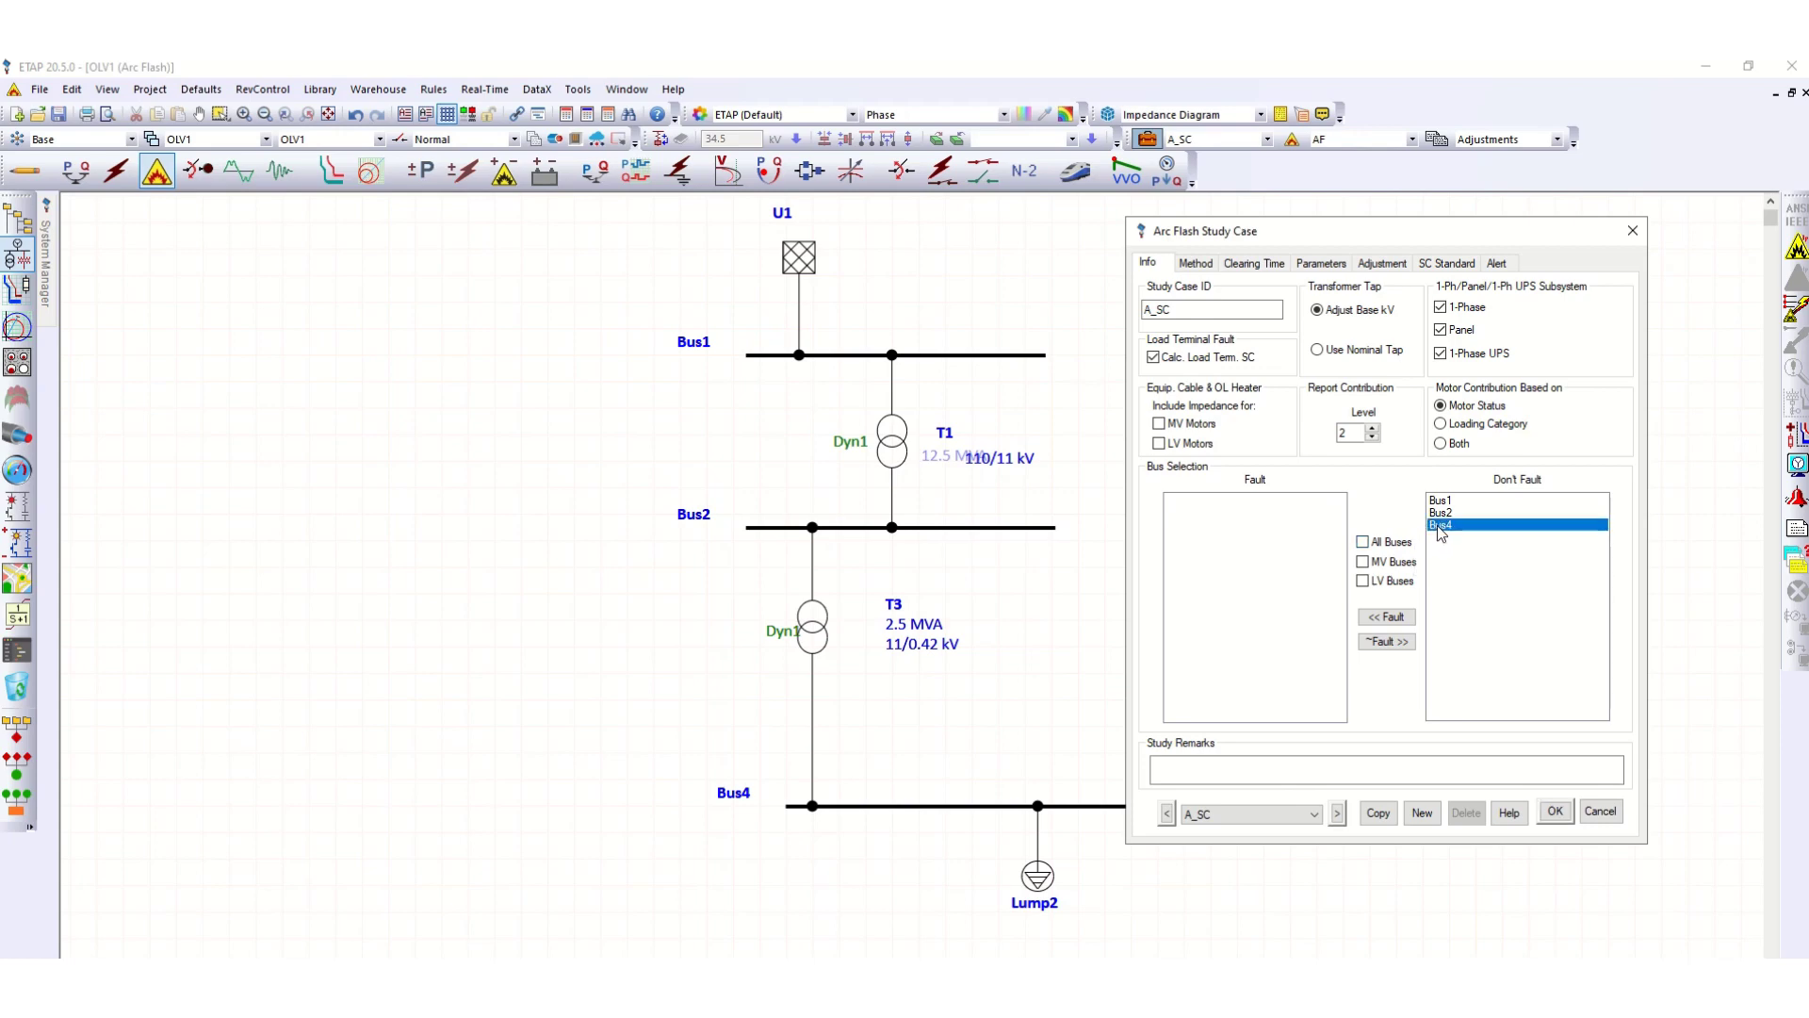
left_click(1389, 620)
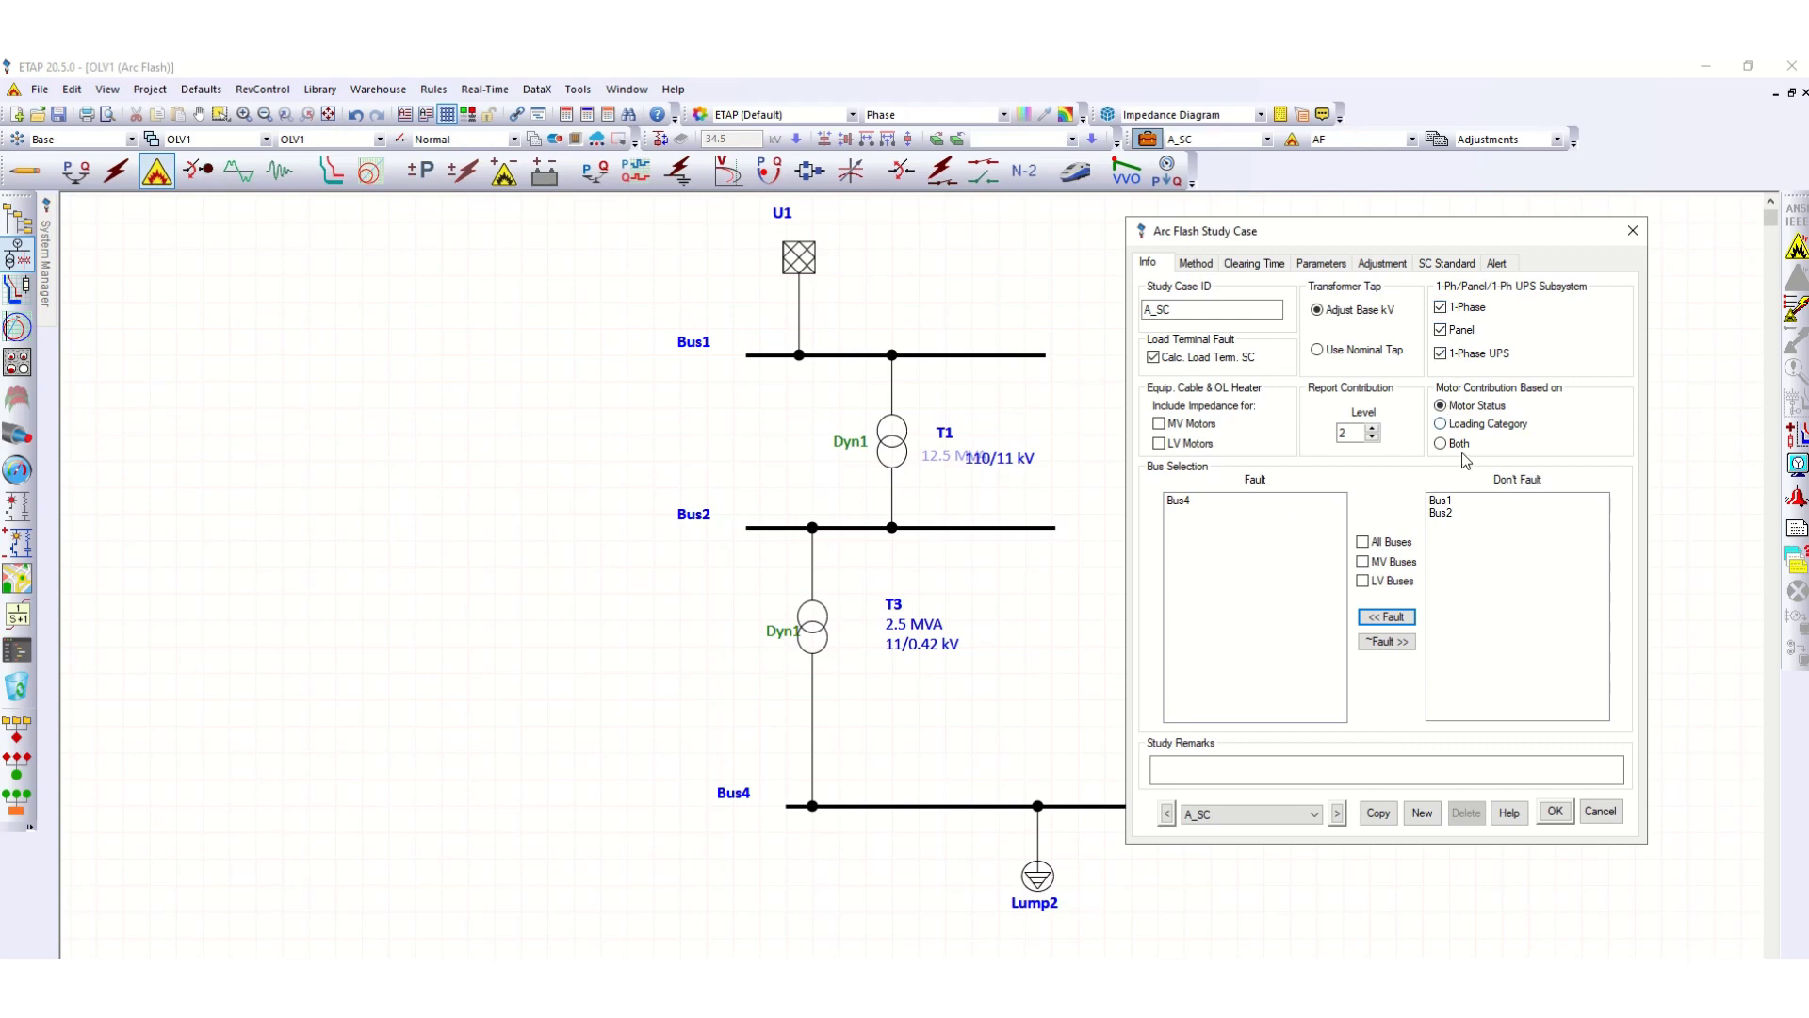
left_click(1203, 267)
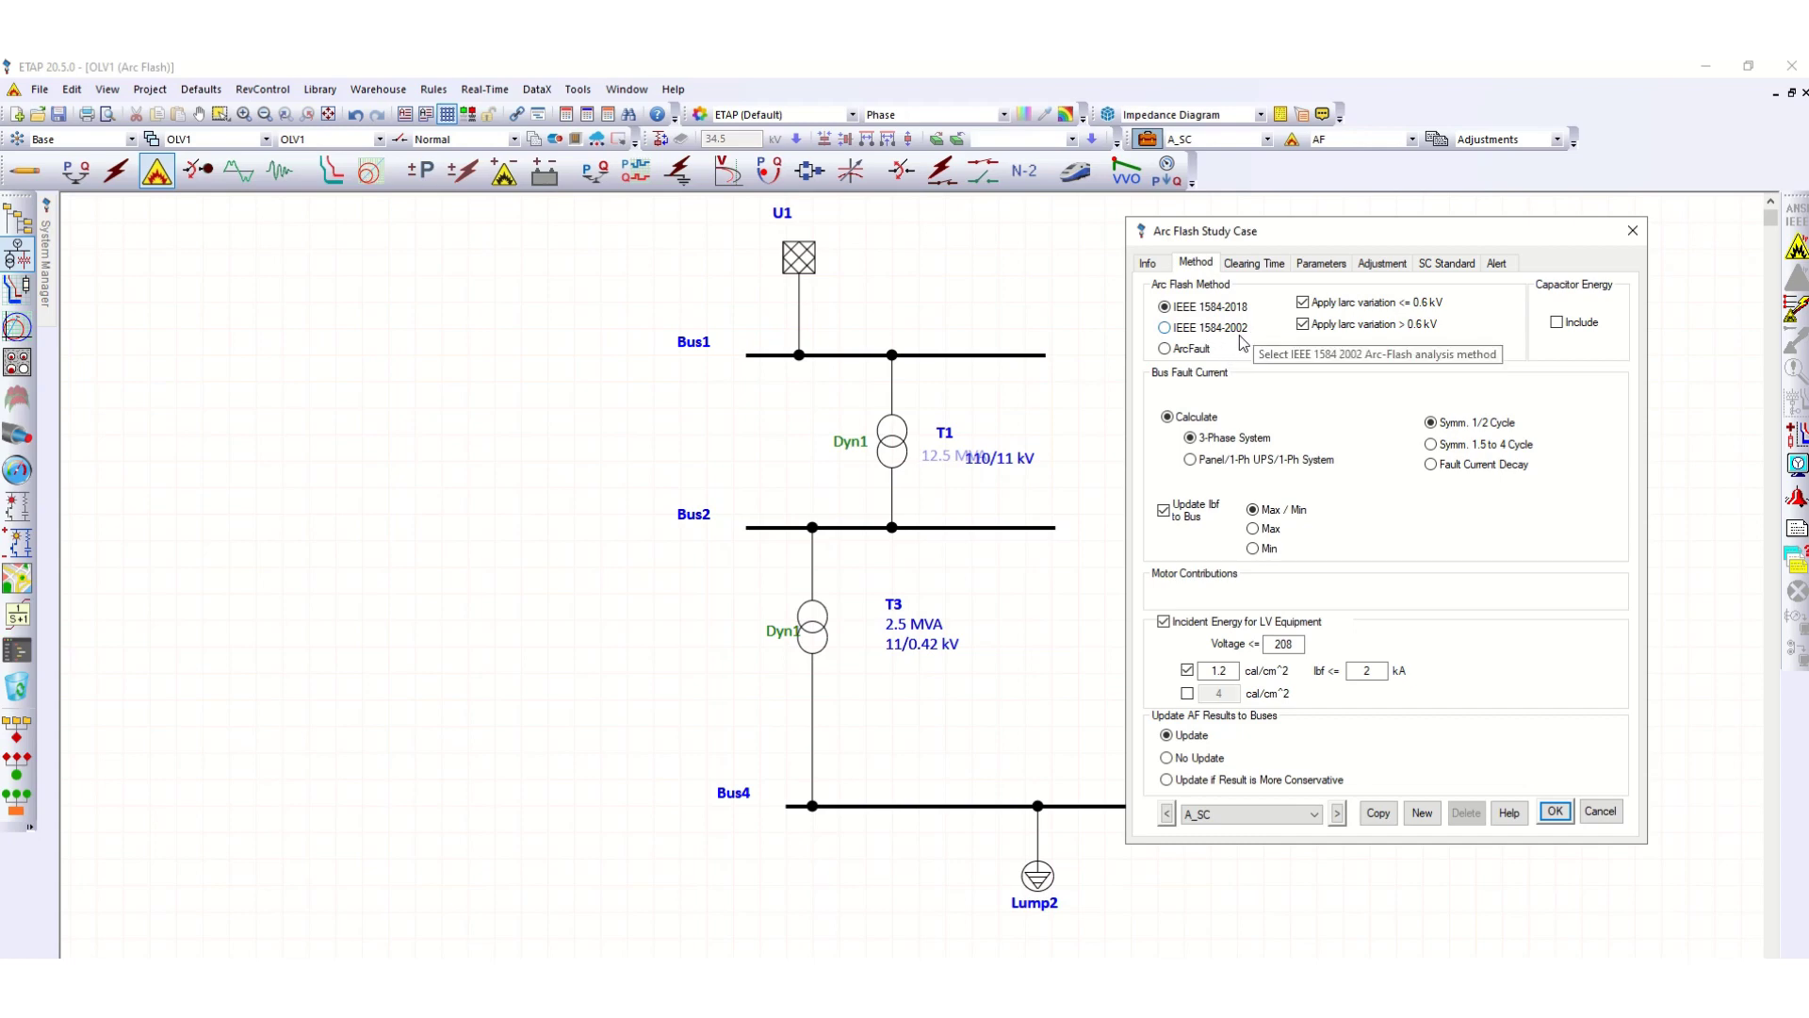
left_click(1201, 331)
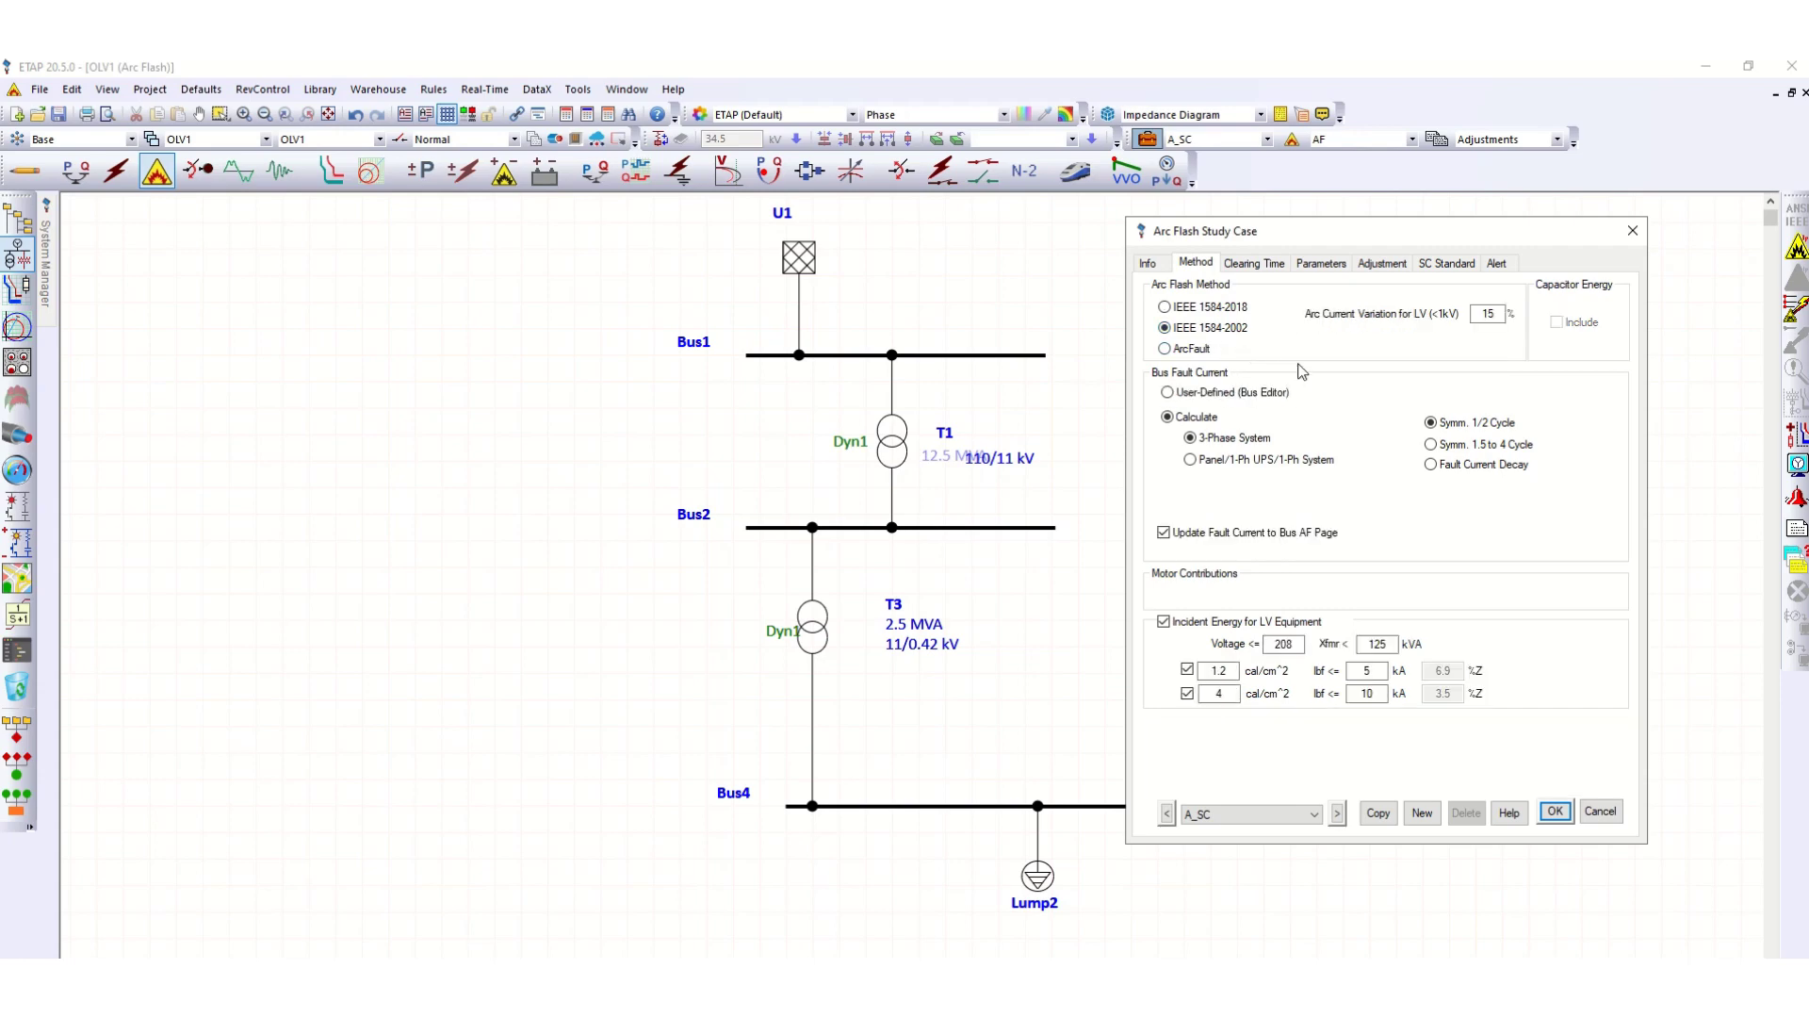
left_click(1210, 312)
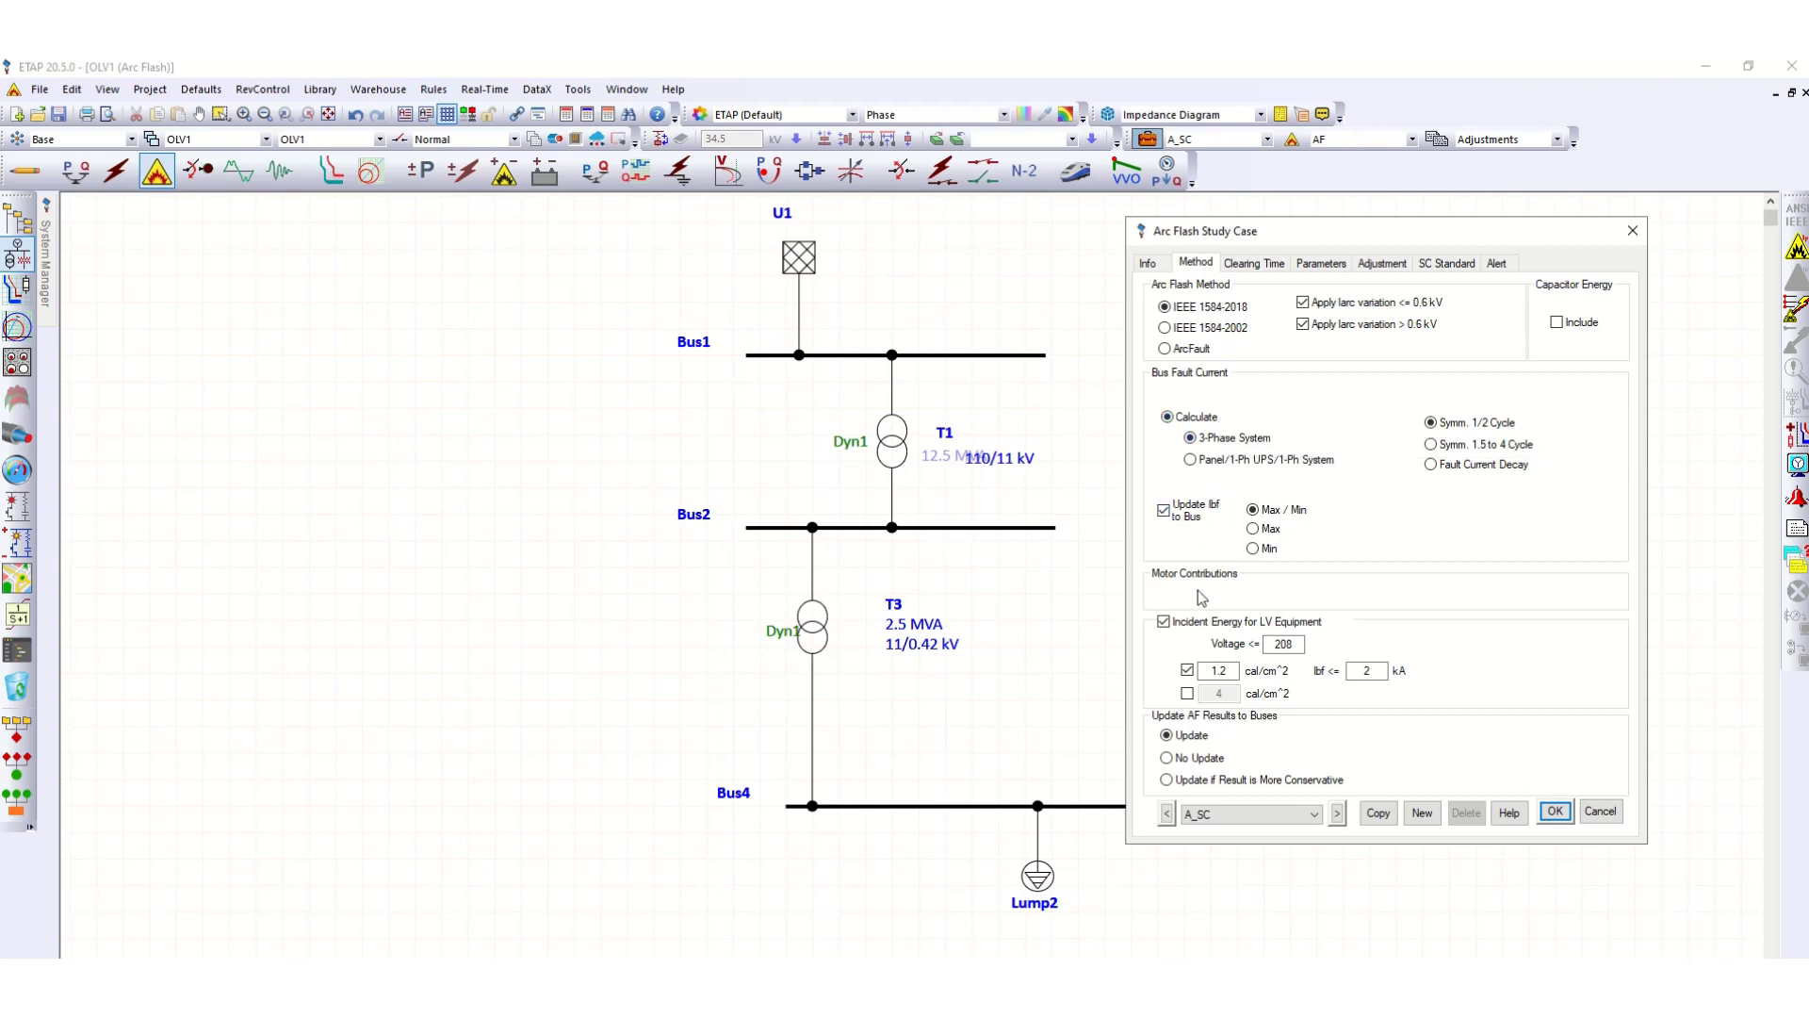
left_click(1165, 624)
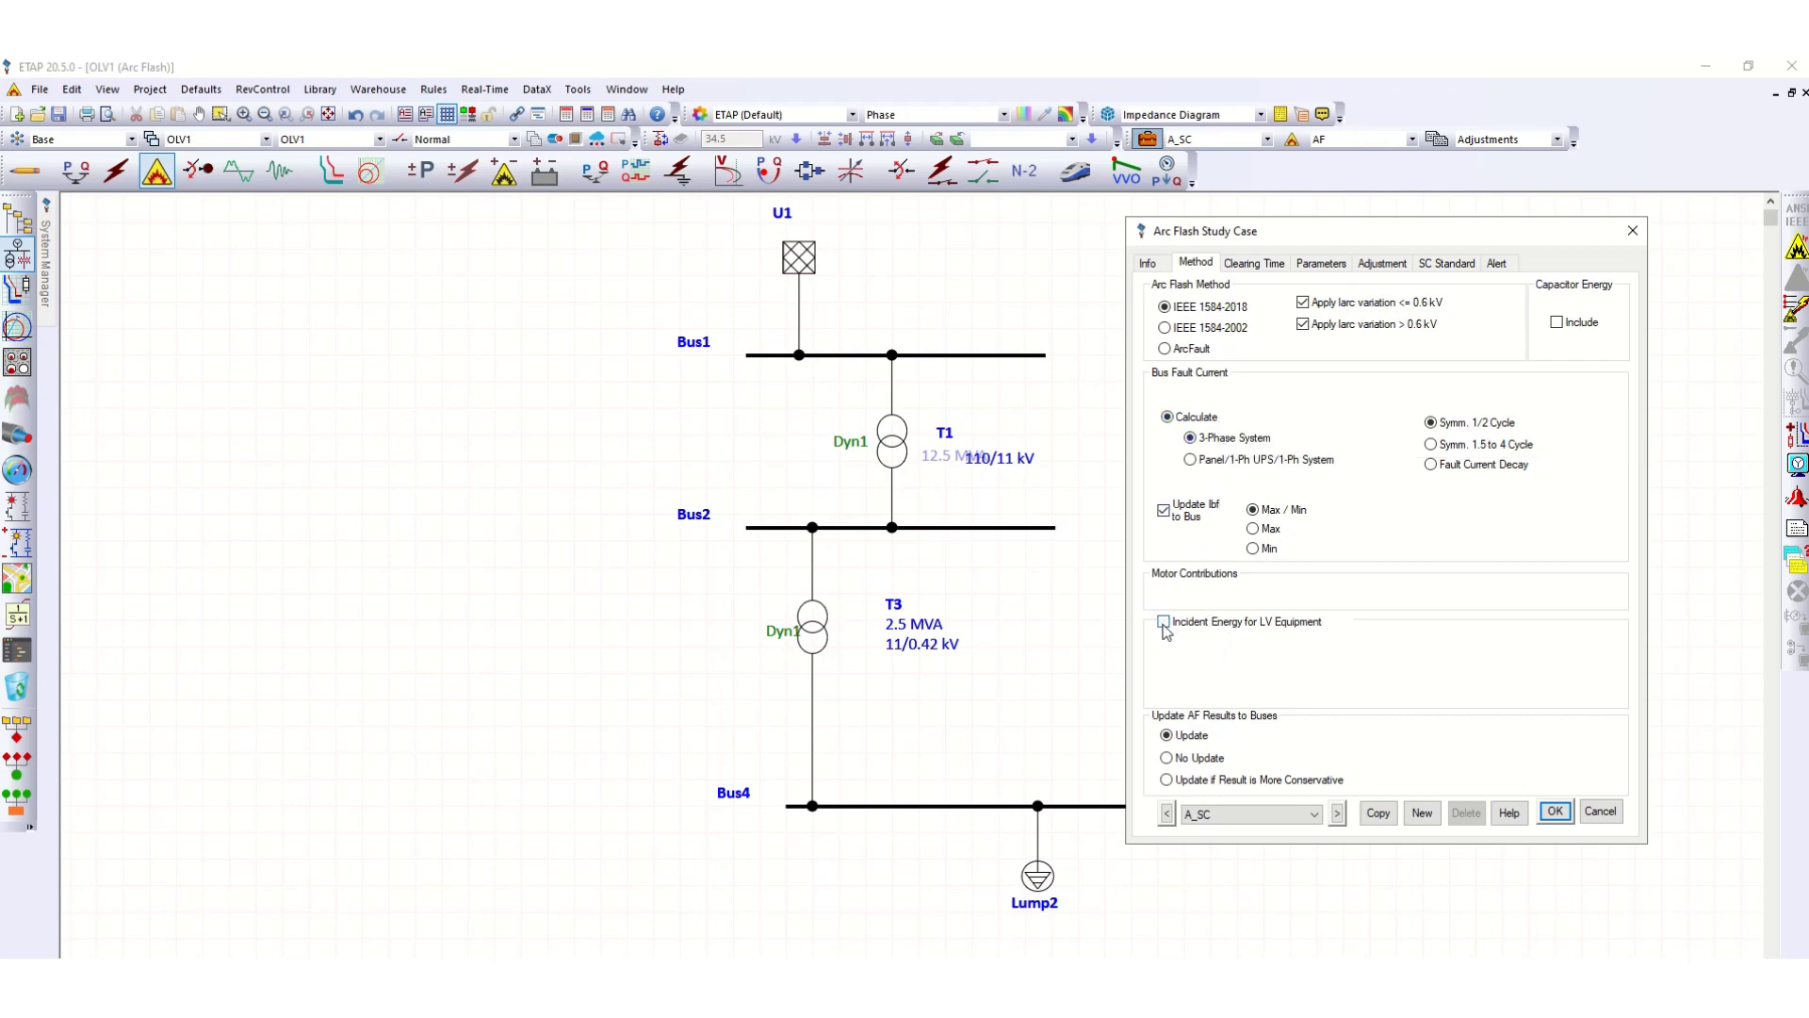
left_click(1165, 624)
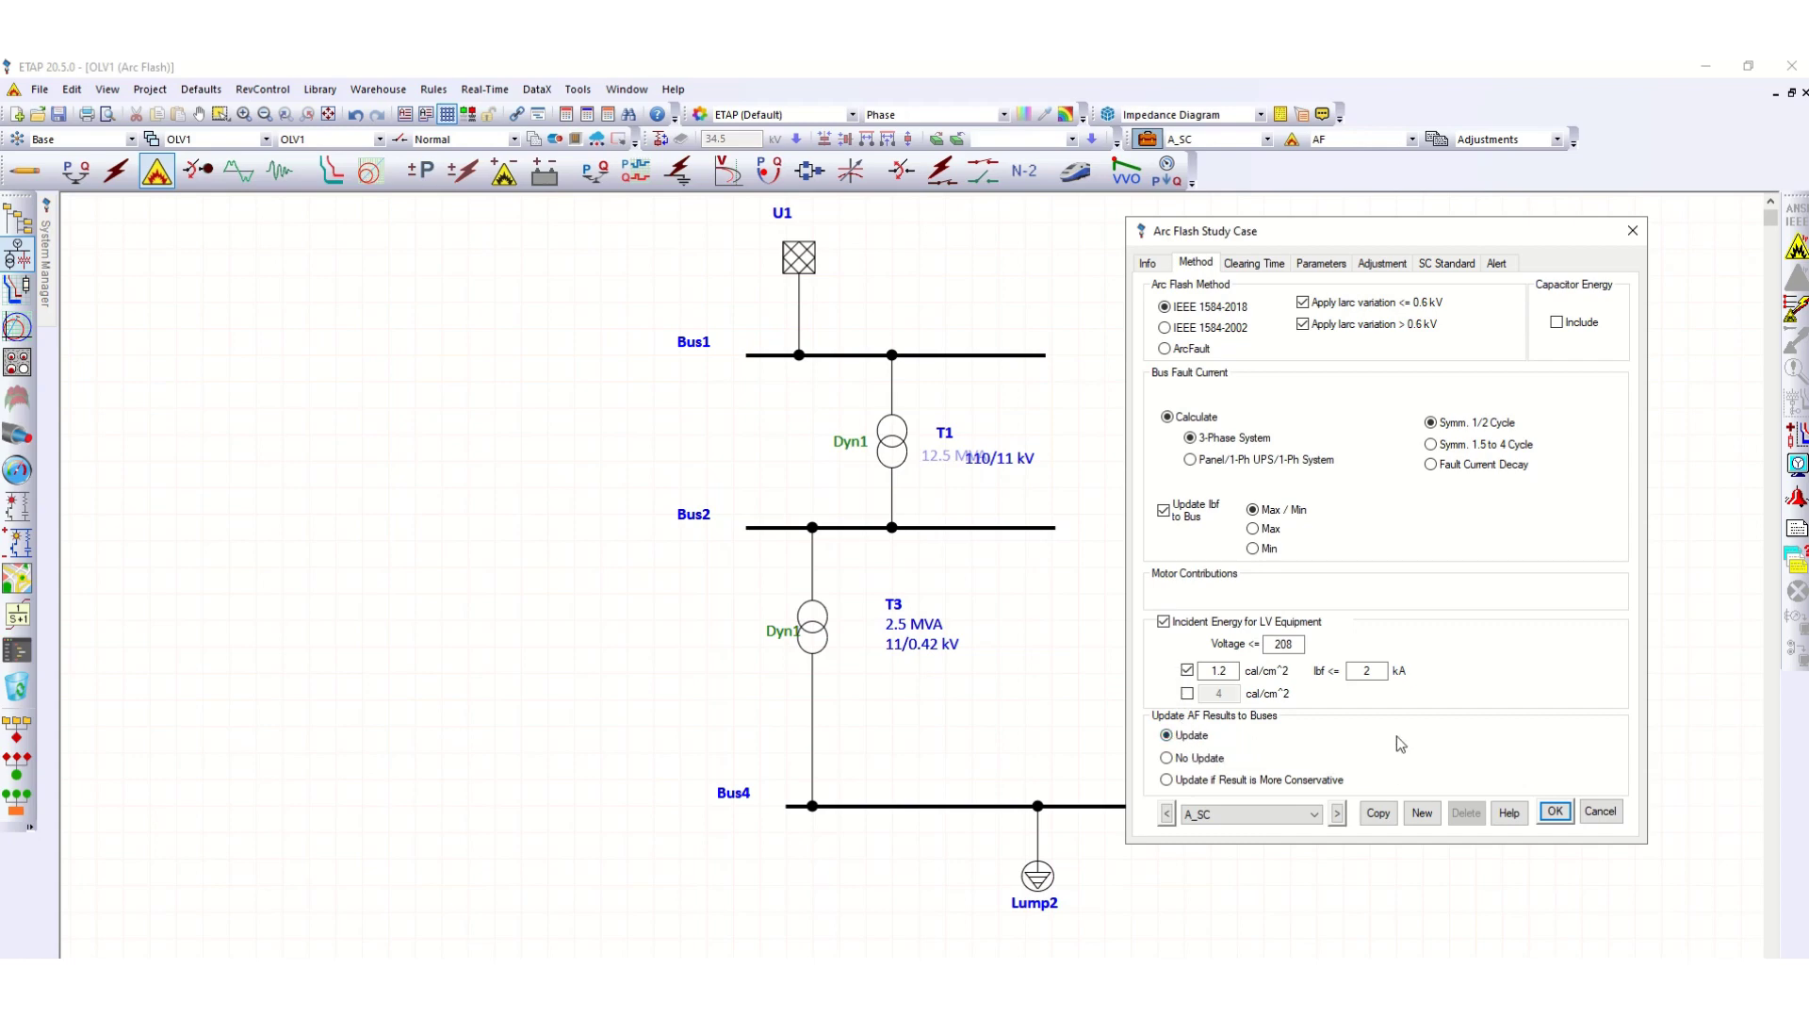
Show A_SC's Clearing Time settings, leaving main protective device isolation on Global.
left_click(1254, 266)
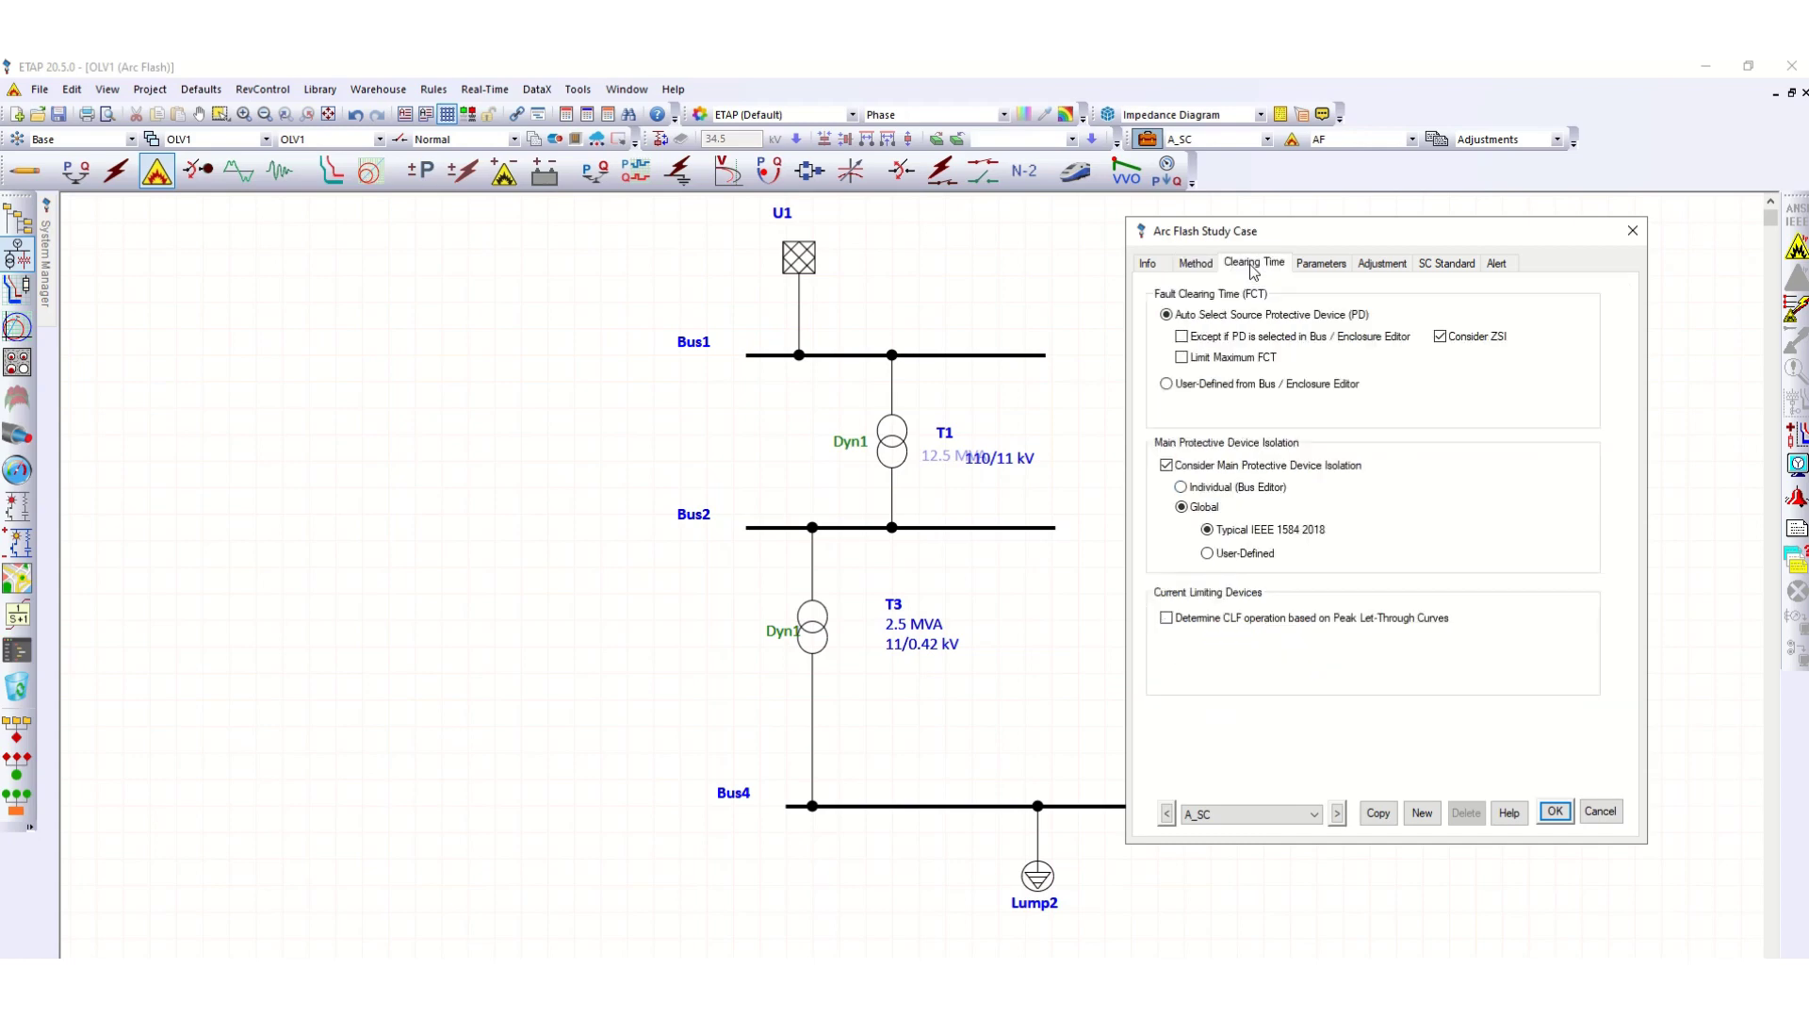
left_click(1213, 487)
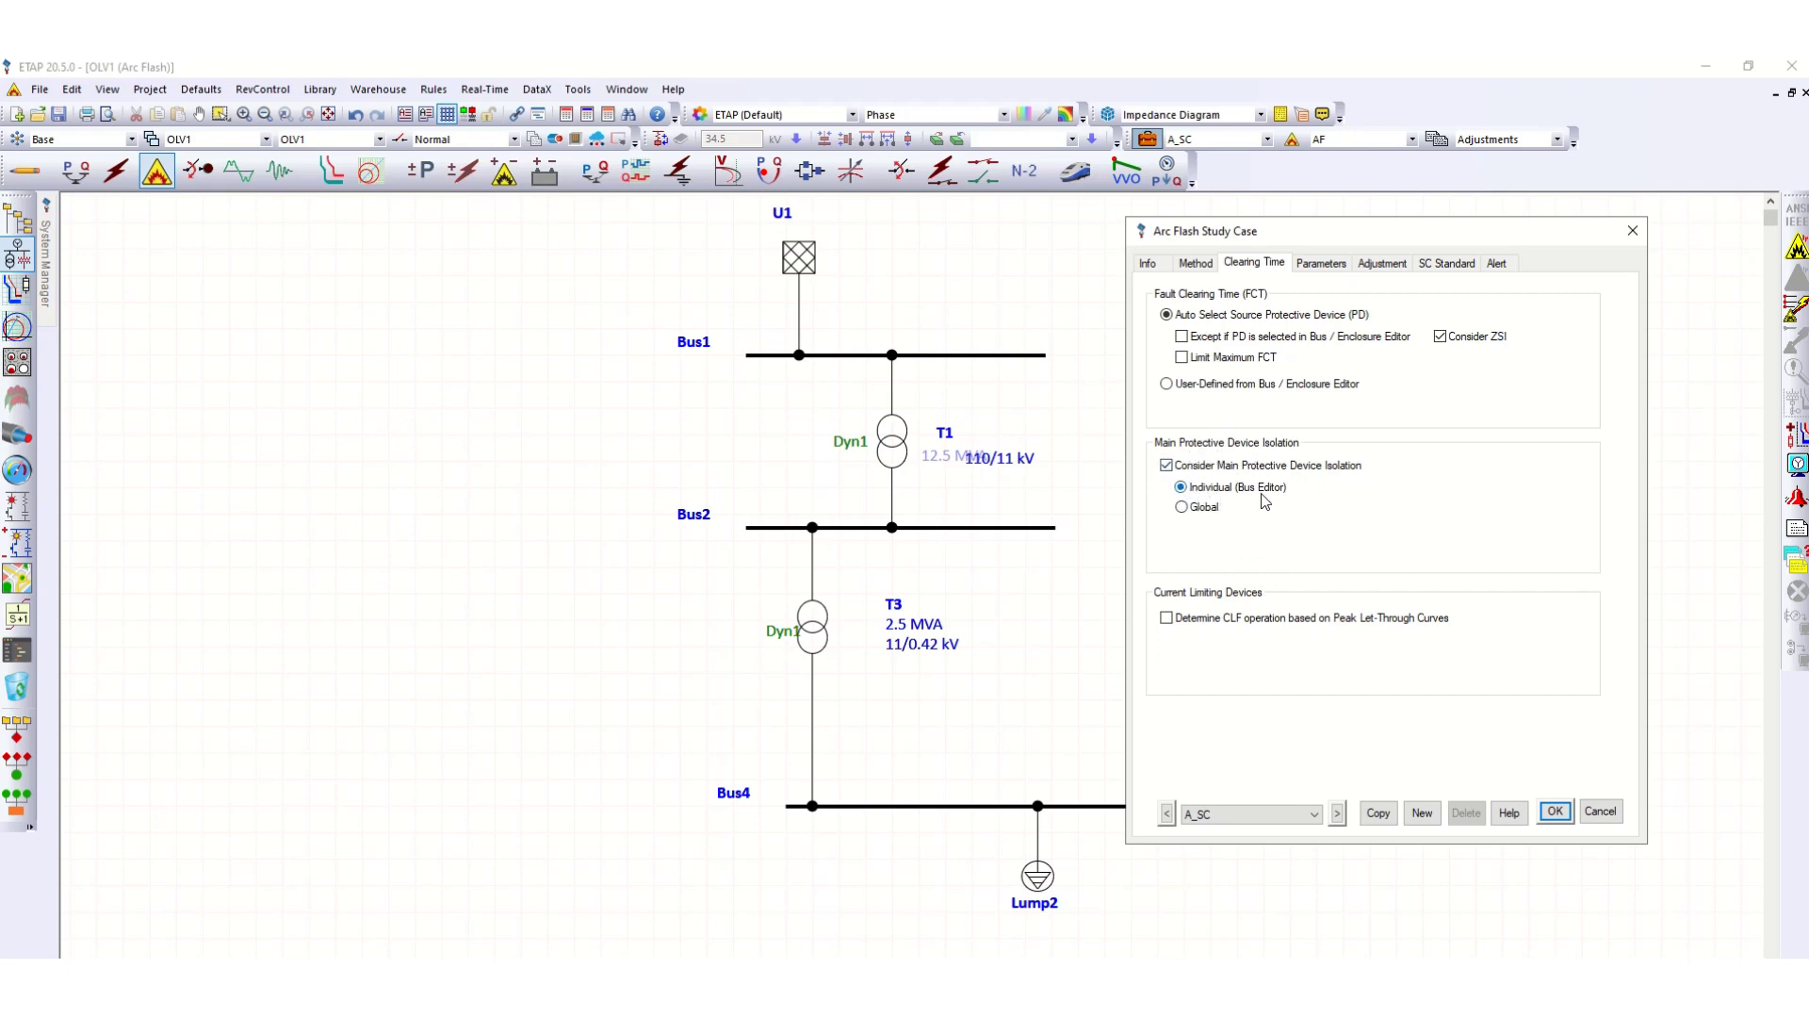
left_click(1183, 508)
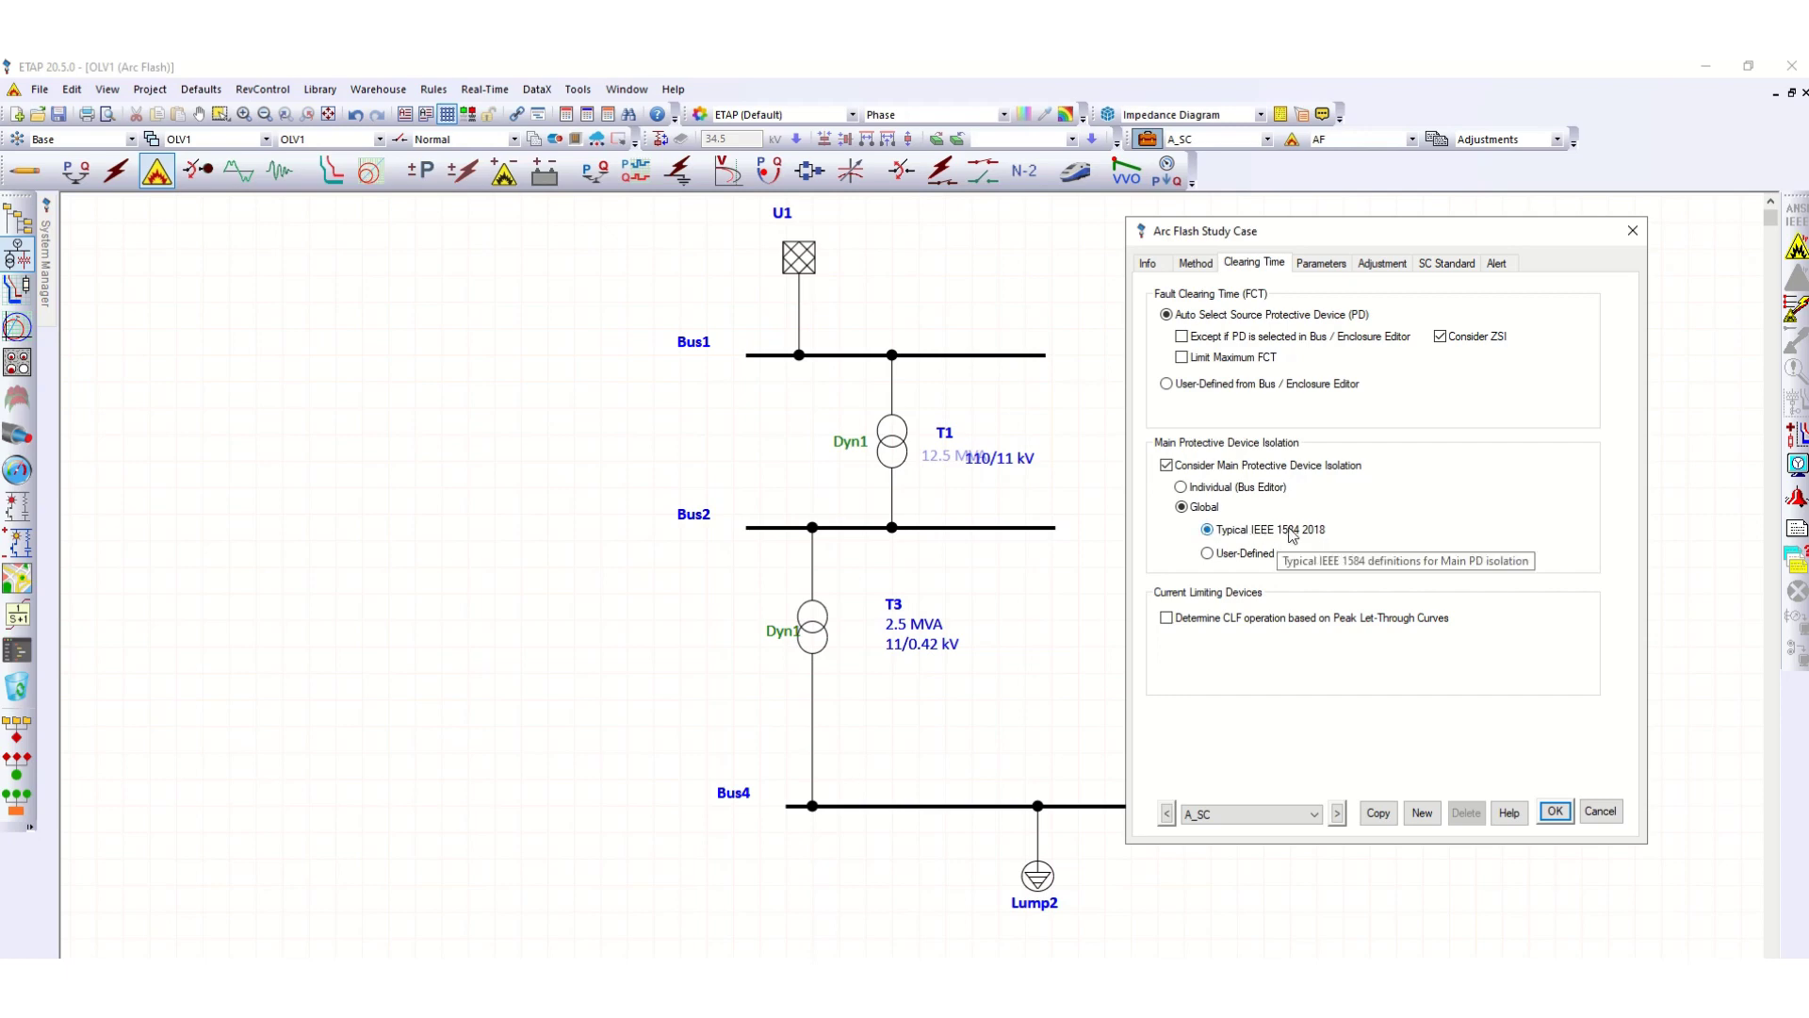
Choose Global data with Typical IEEE 1584 2018 gaps and open the gaps table.
left_click(1317, 269)
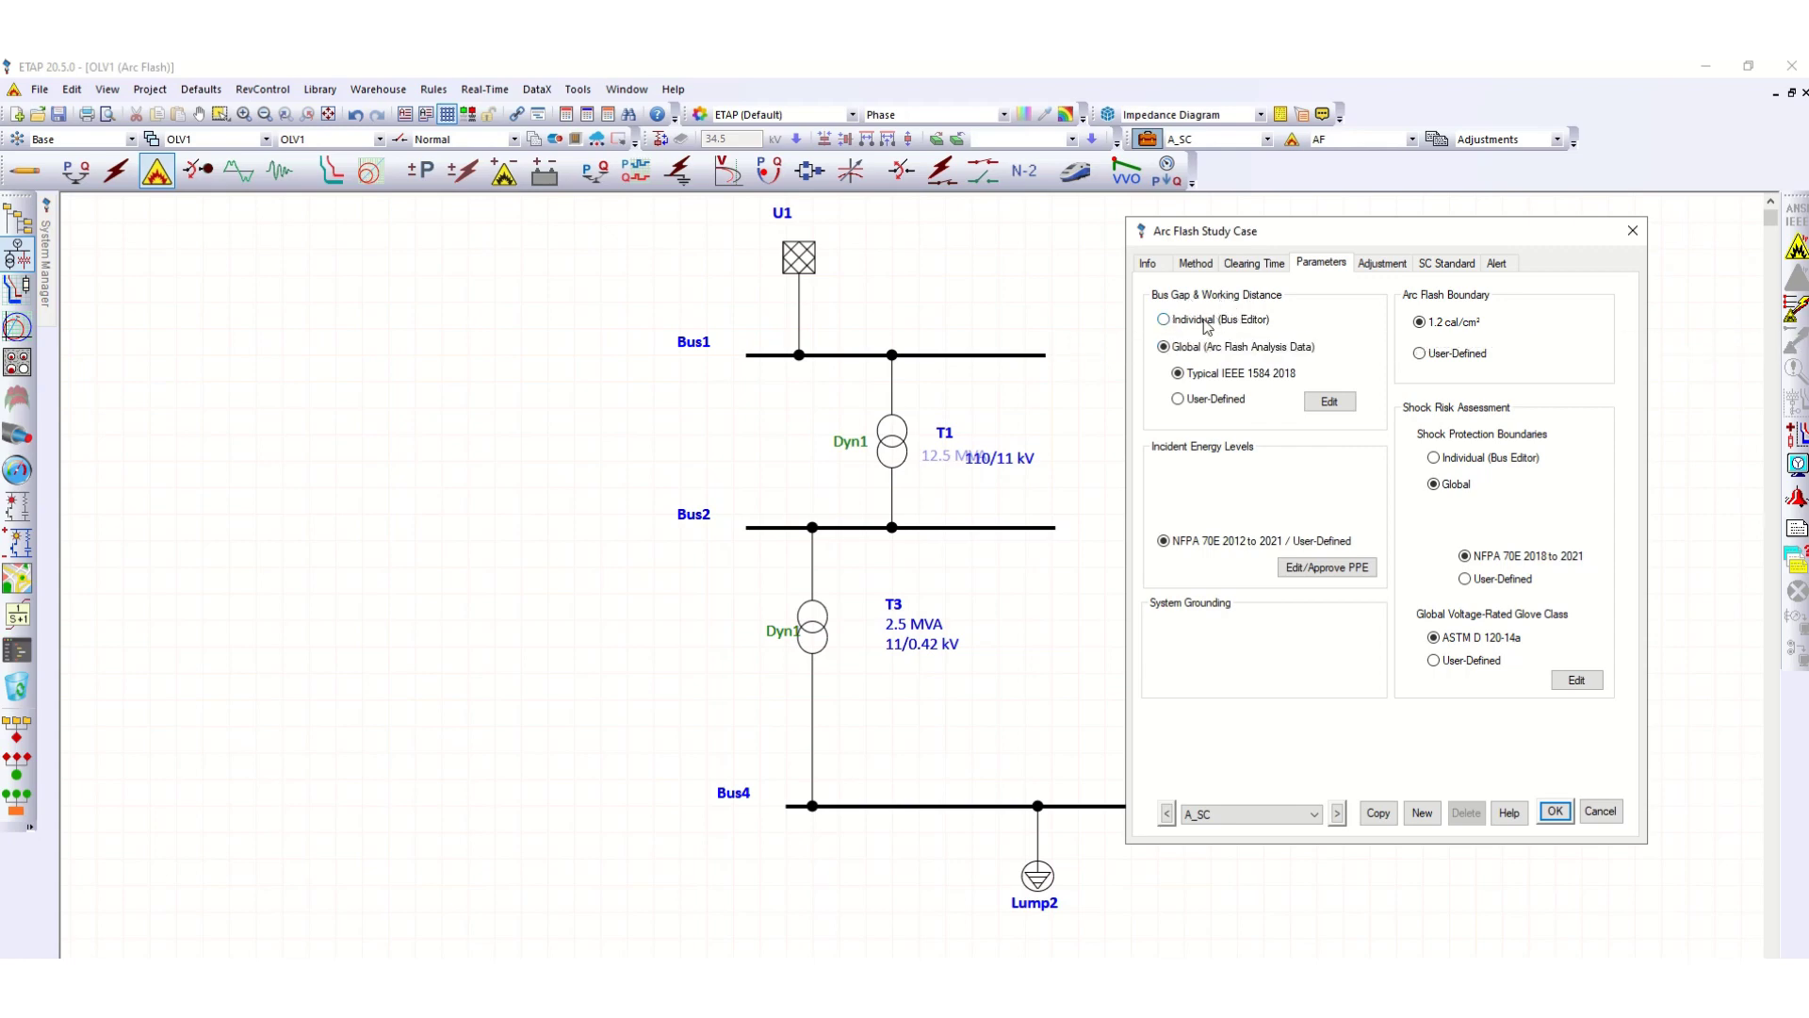
left_click(1166, 320)
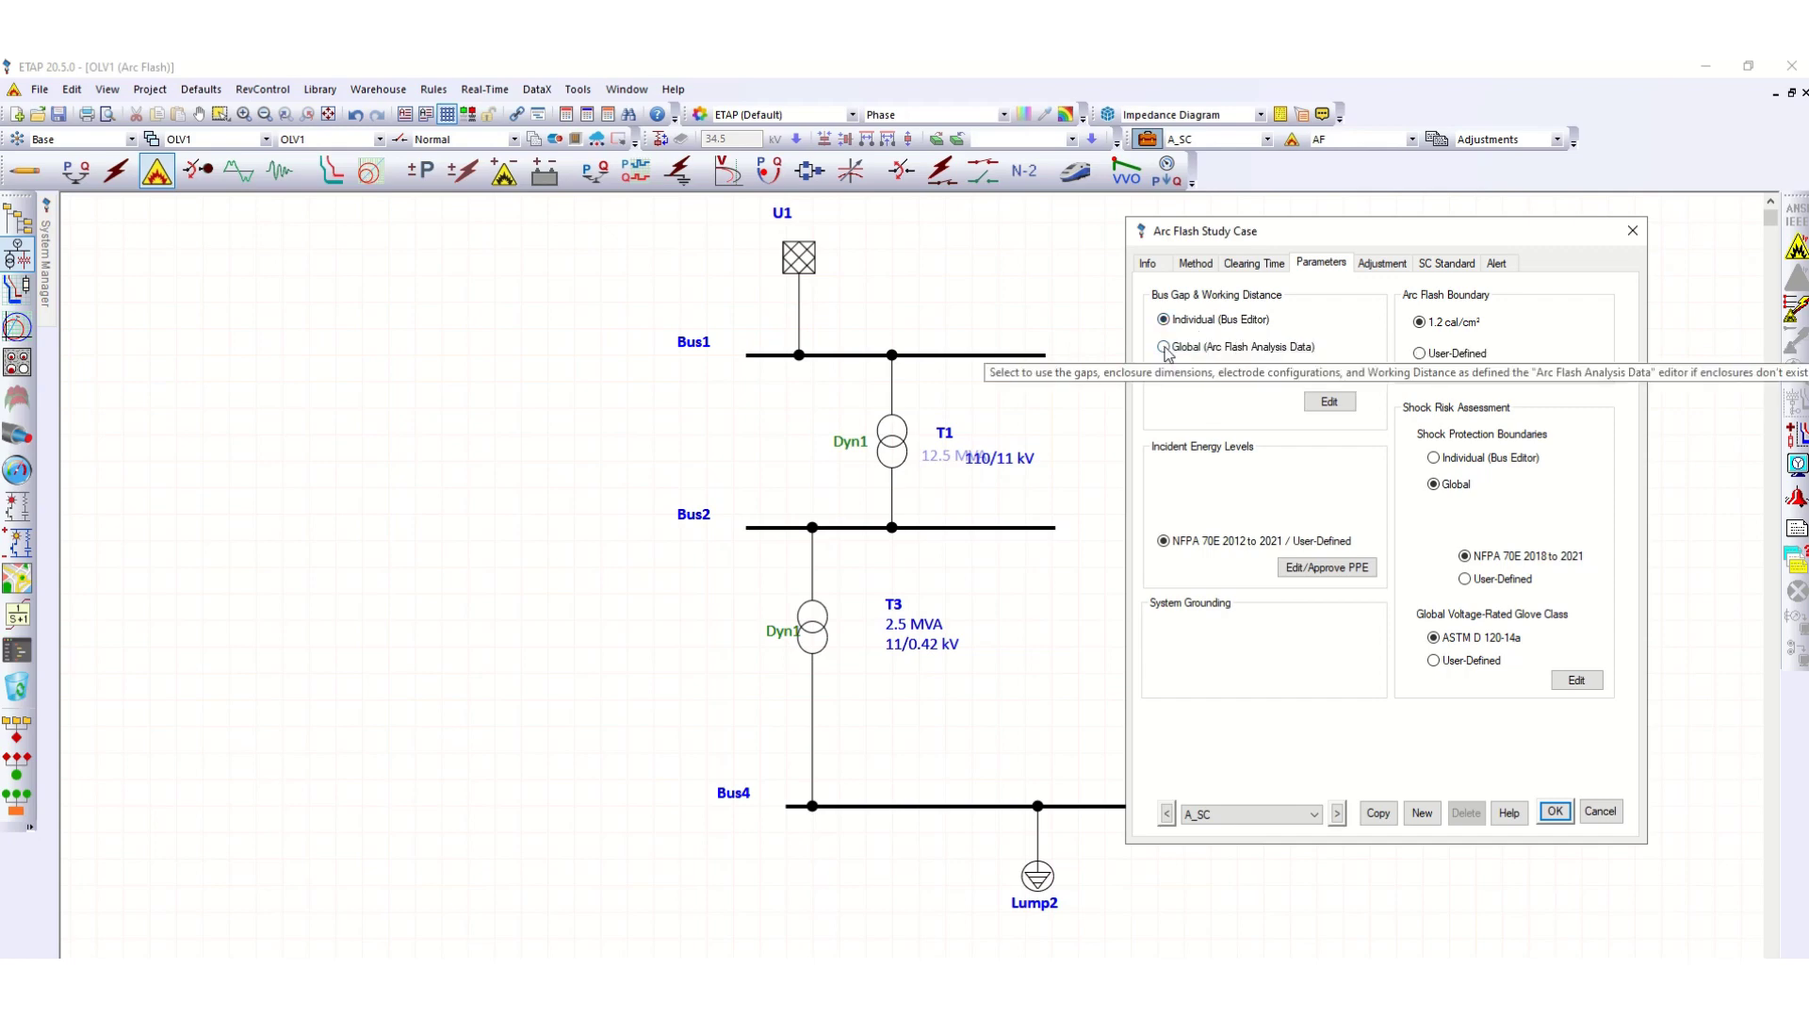
left_click(1165, 347)
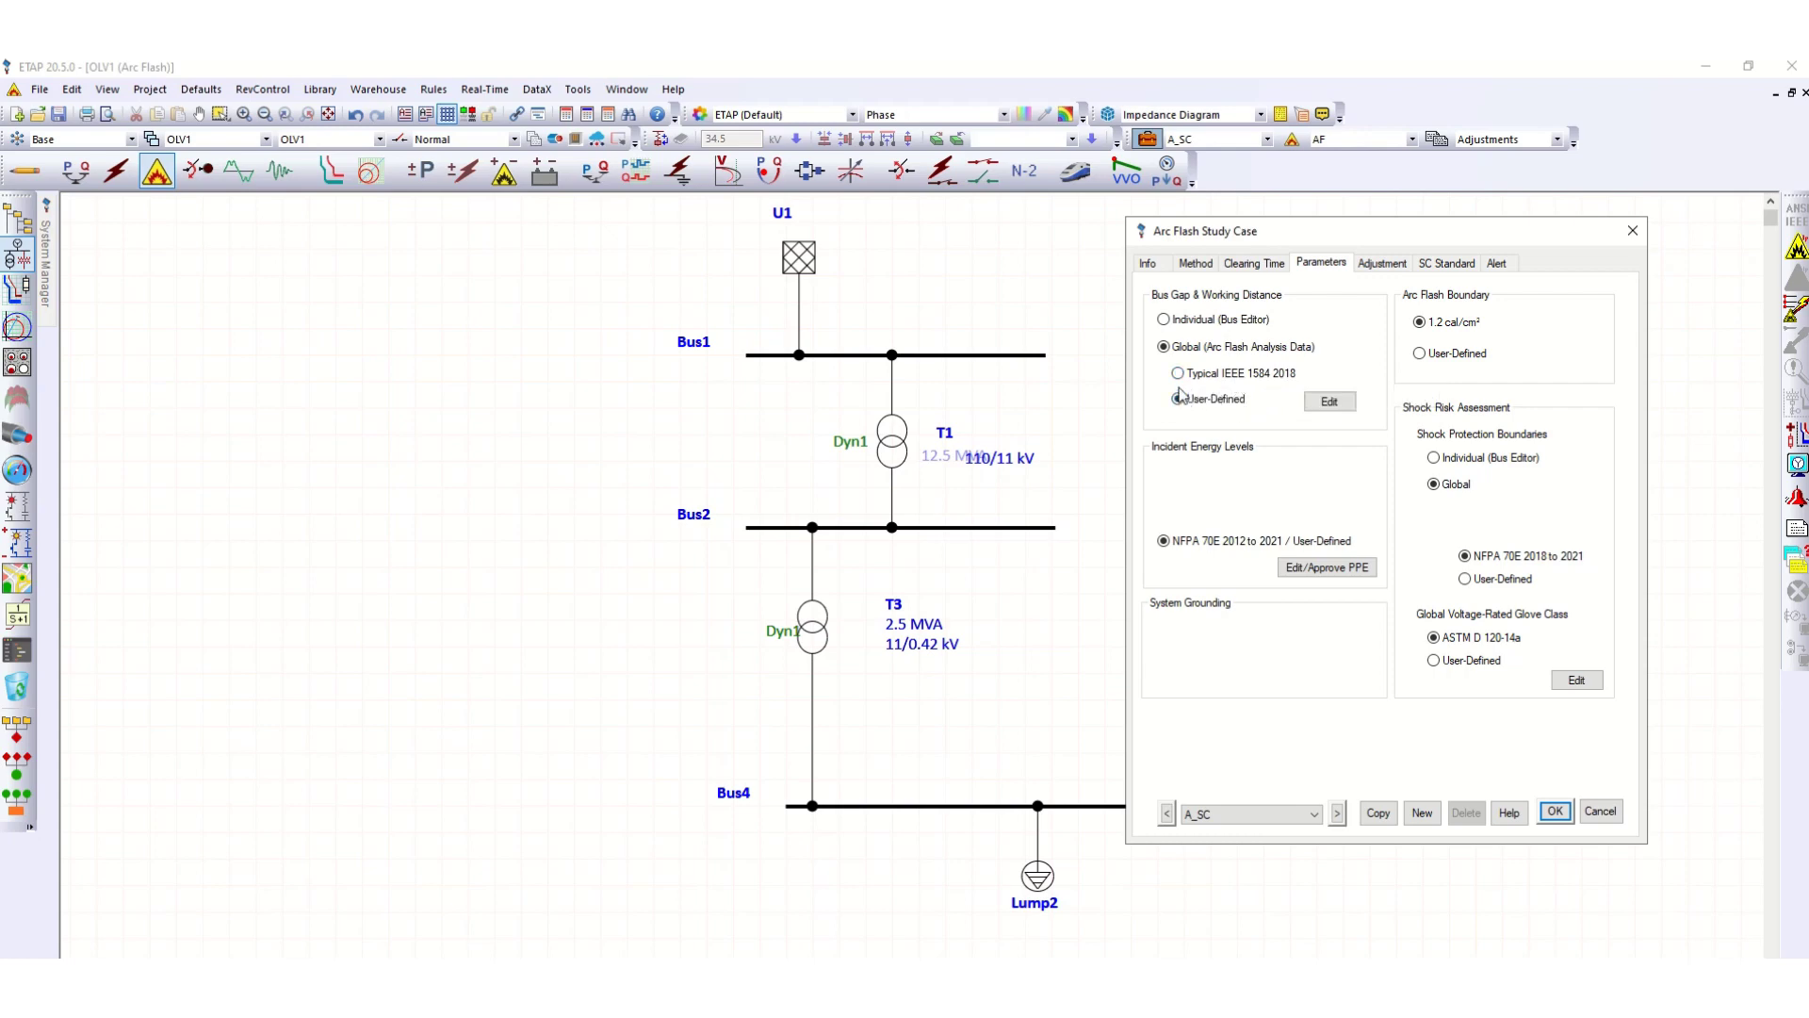
left_click(1179, 374)
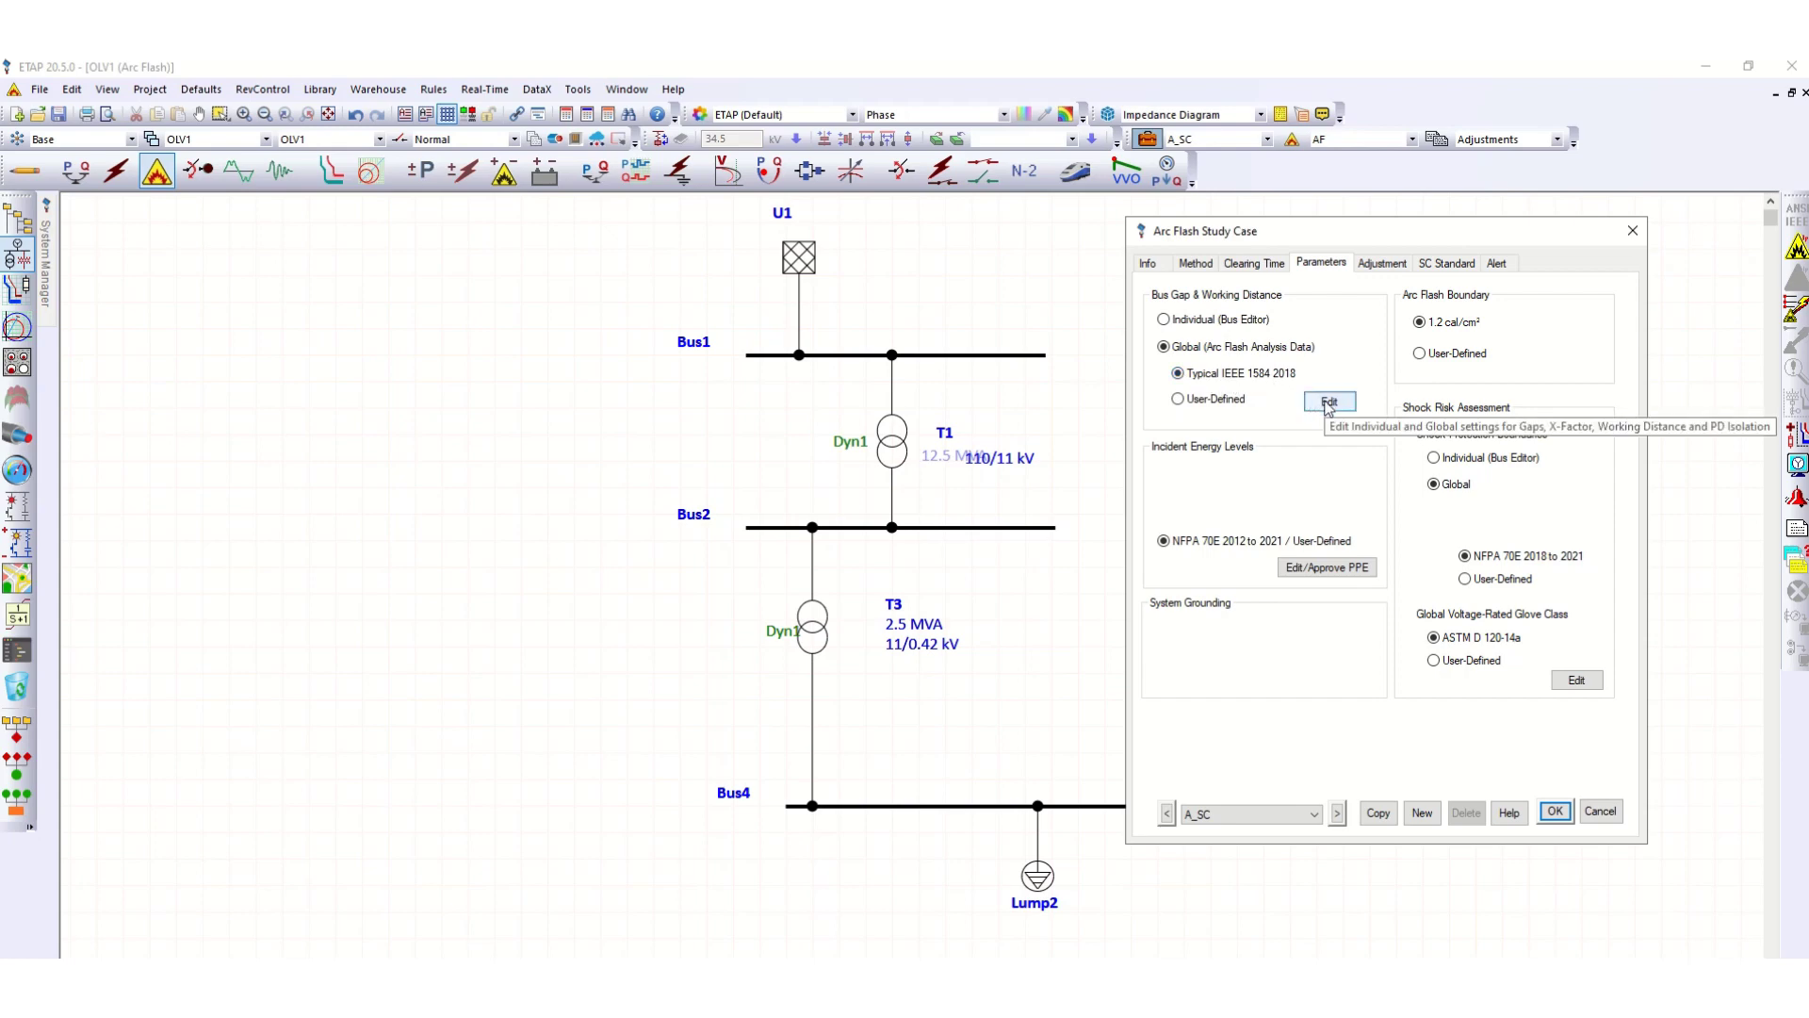
left_click(1328, 406)
left_click_drag(1275, 317, 1218, 320)
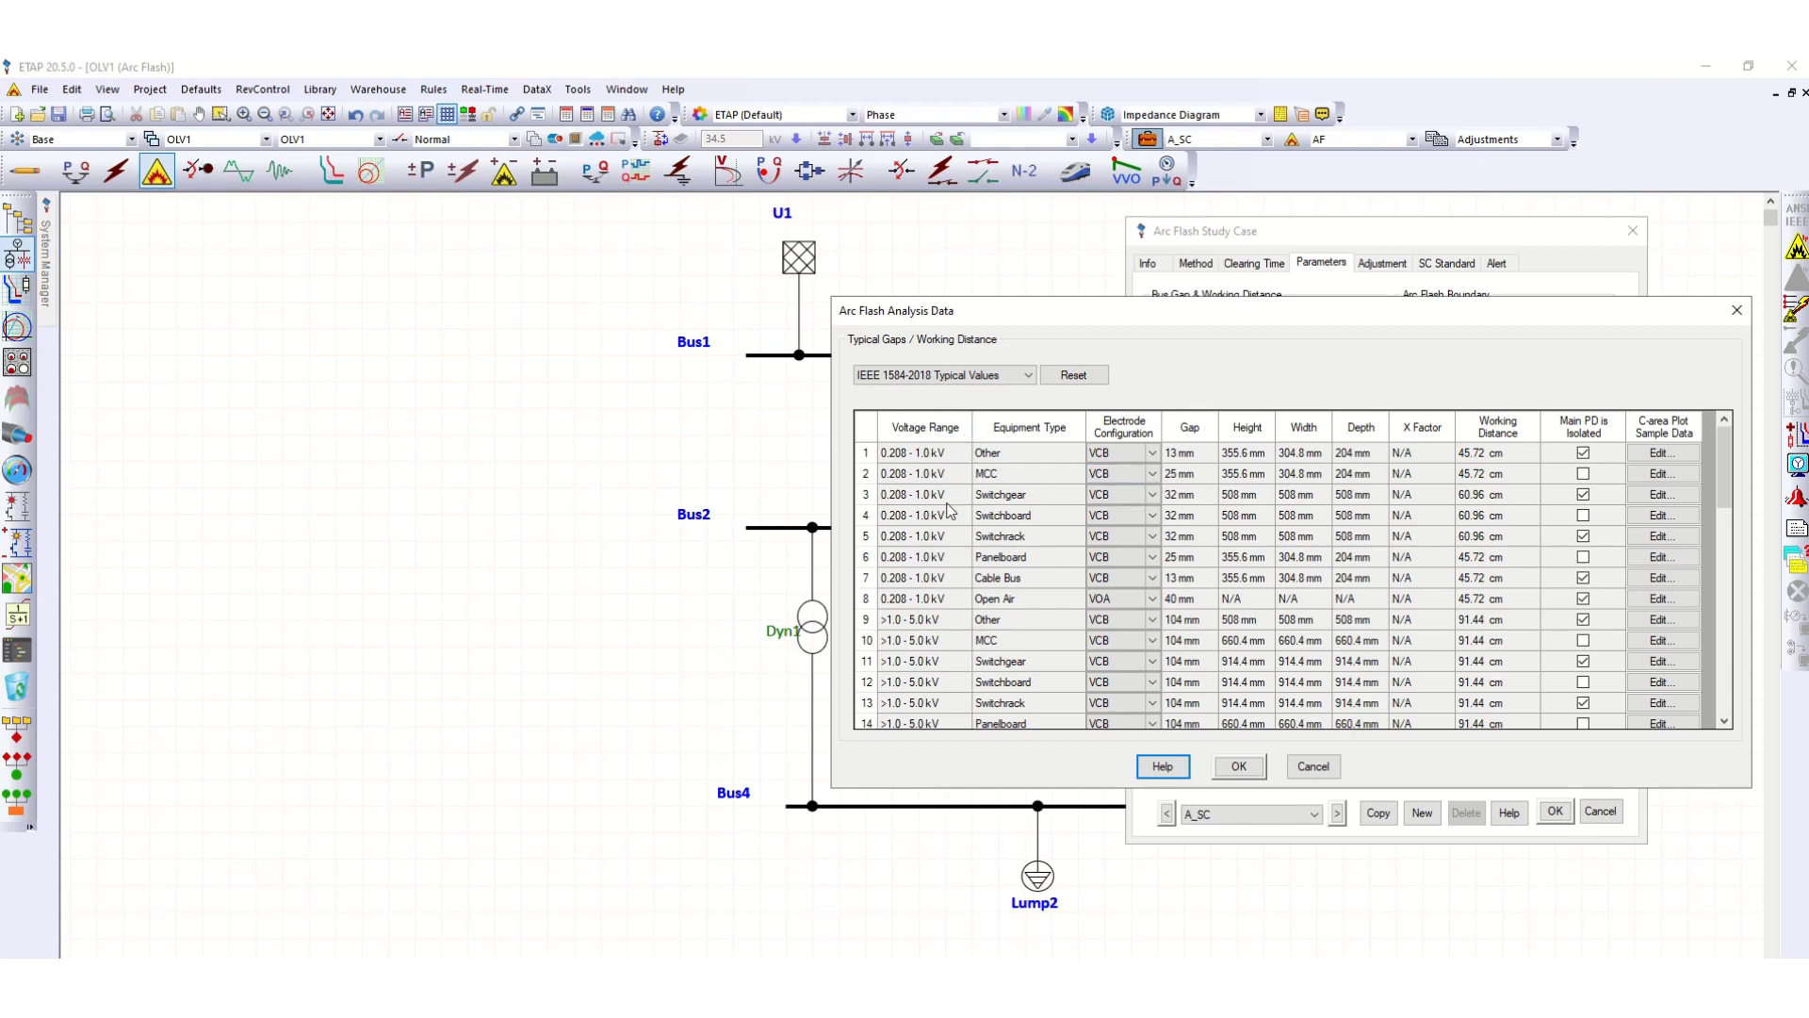
Review the Switchgear row (VCB, 60.96 cm working distance) and close the table unchanged.
left_click(1023, 499)
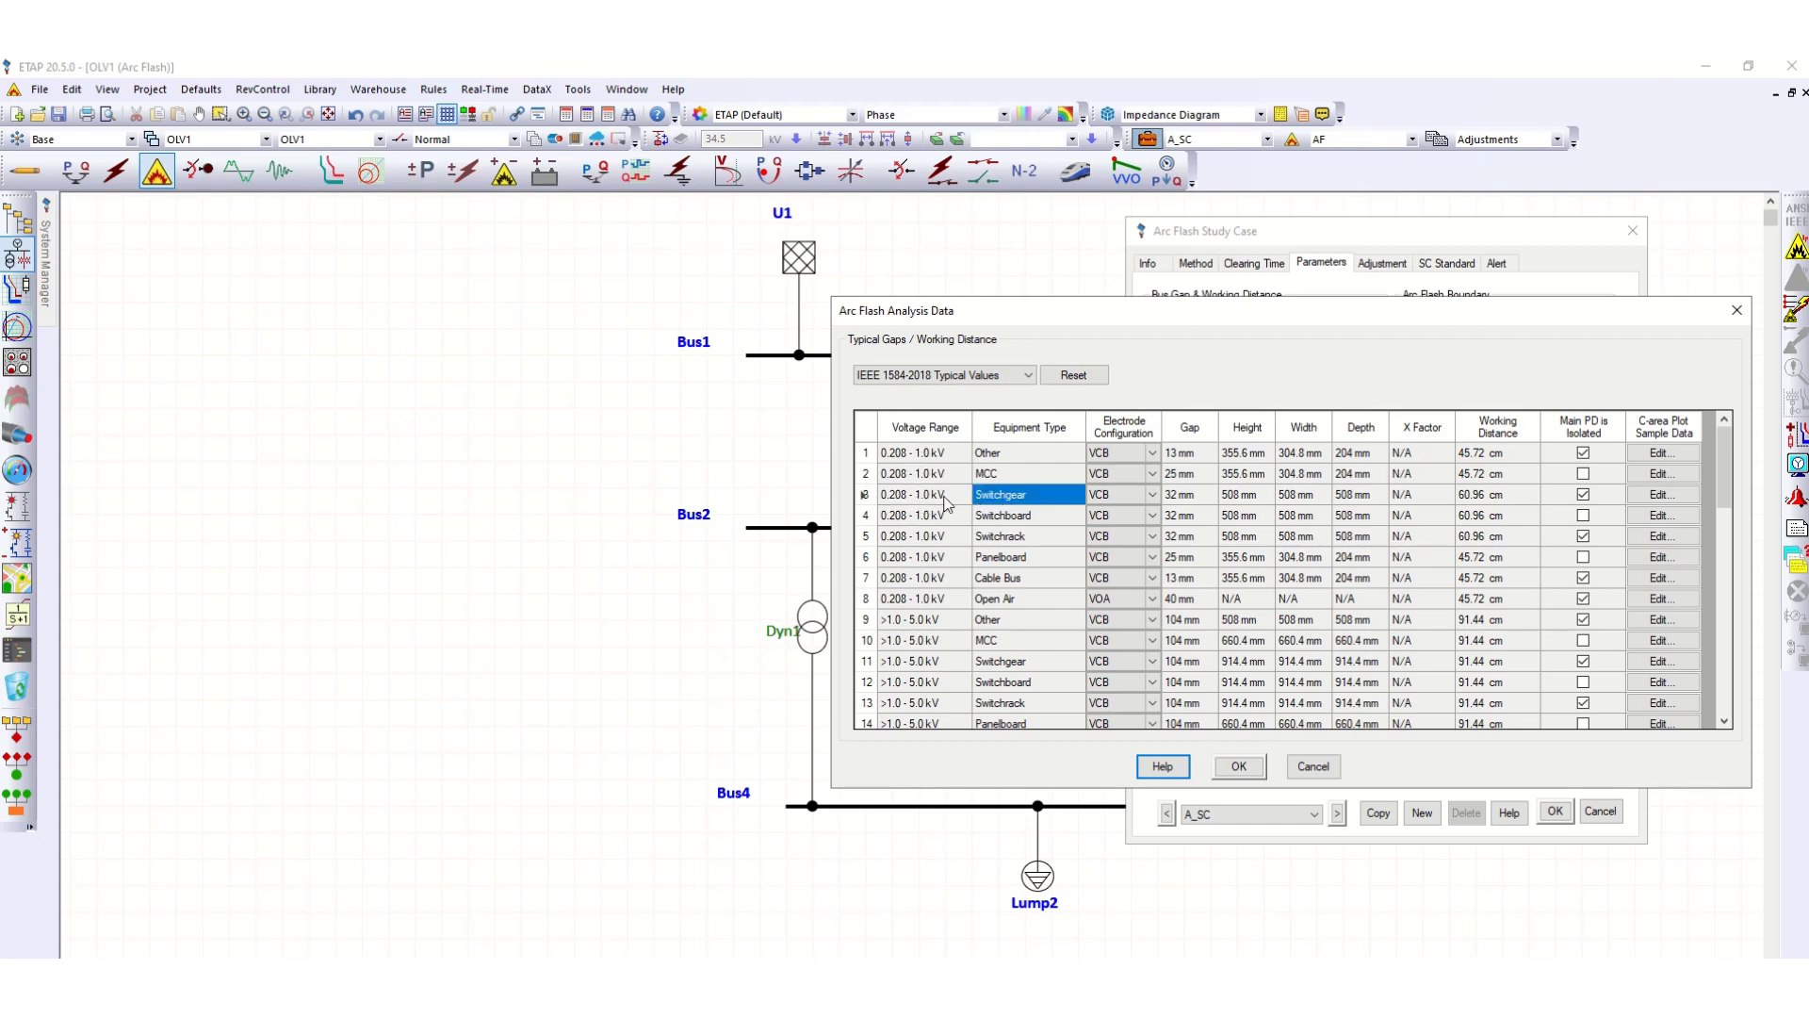
left_click(1095, 505)
left_click(1153, 505)
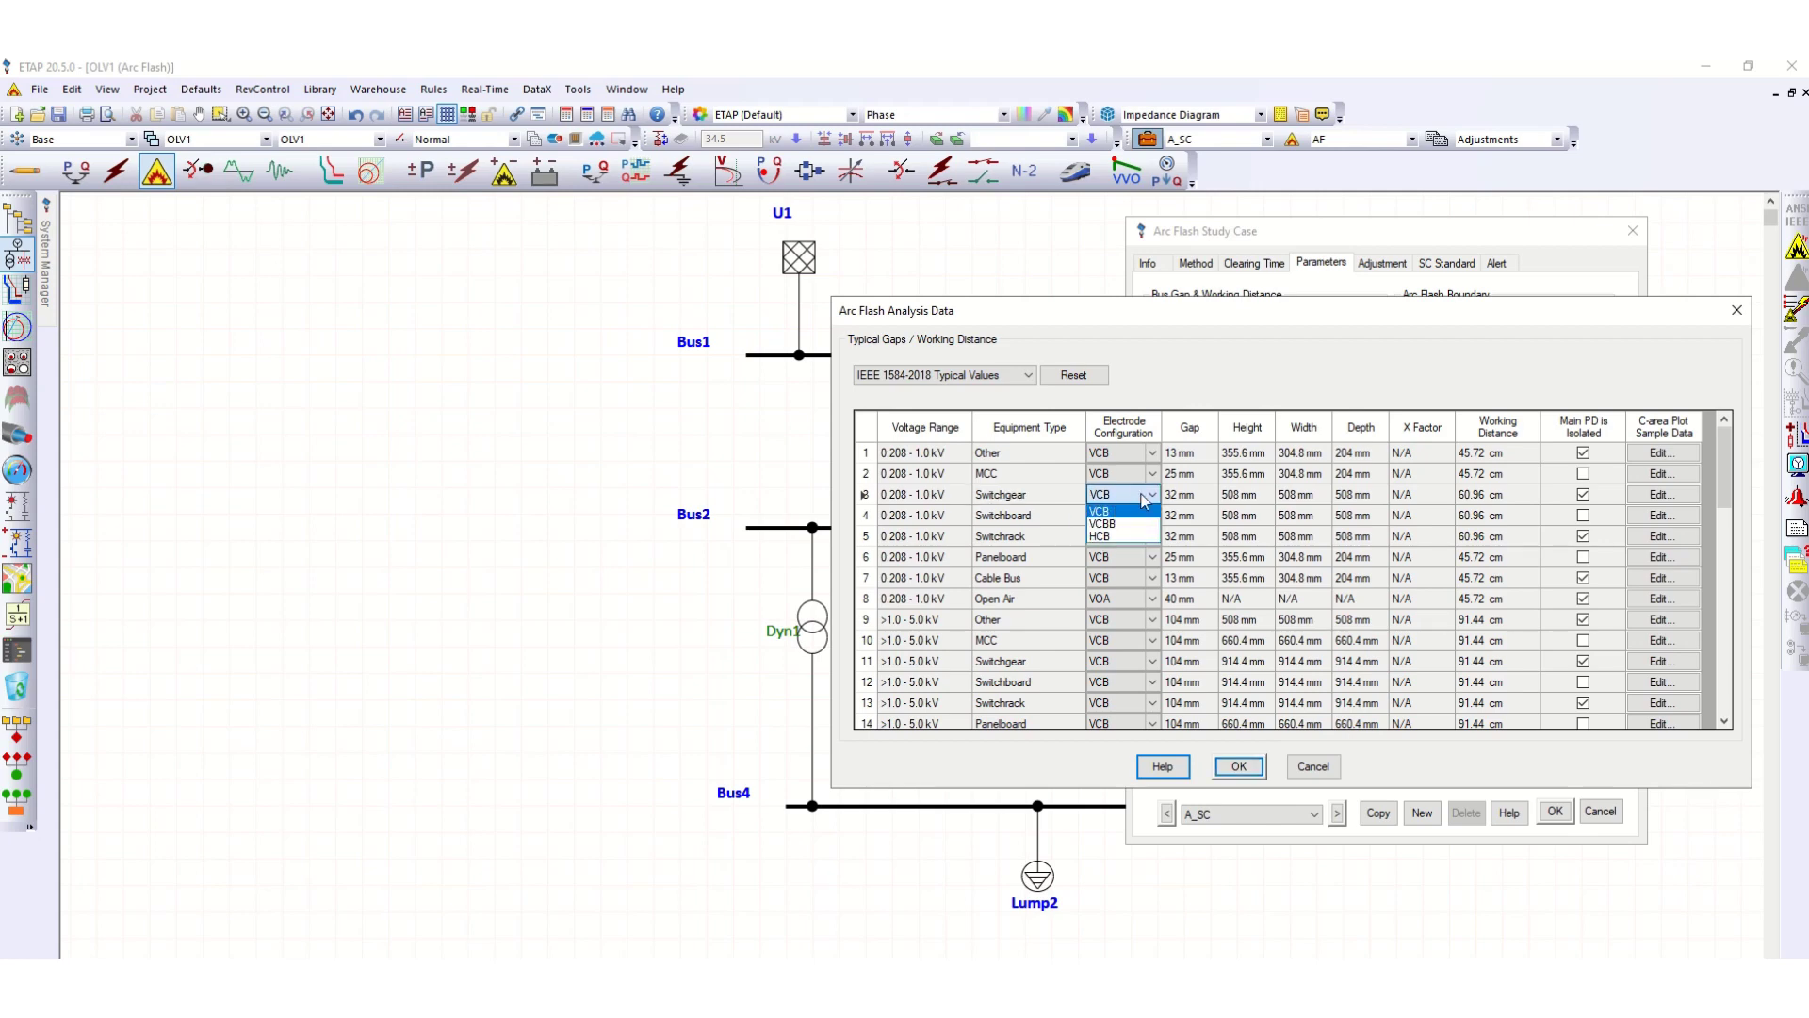
left_click(1153, 499)
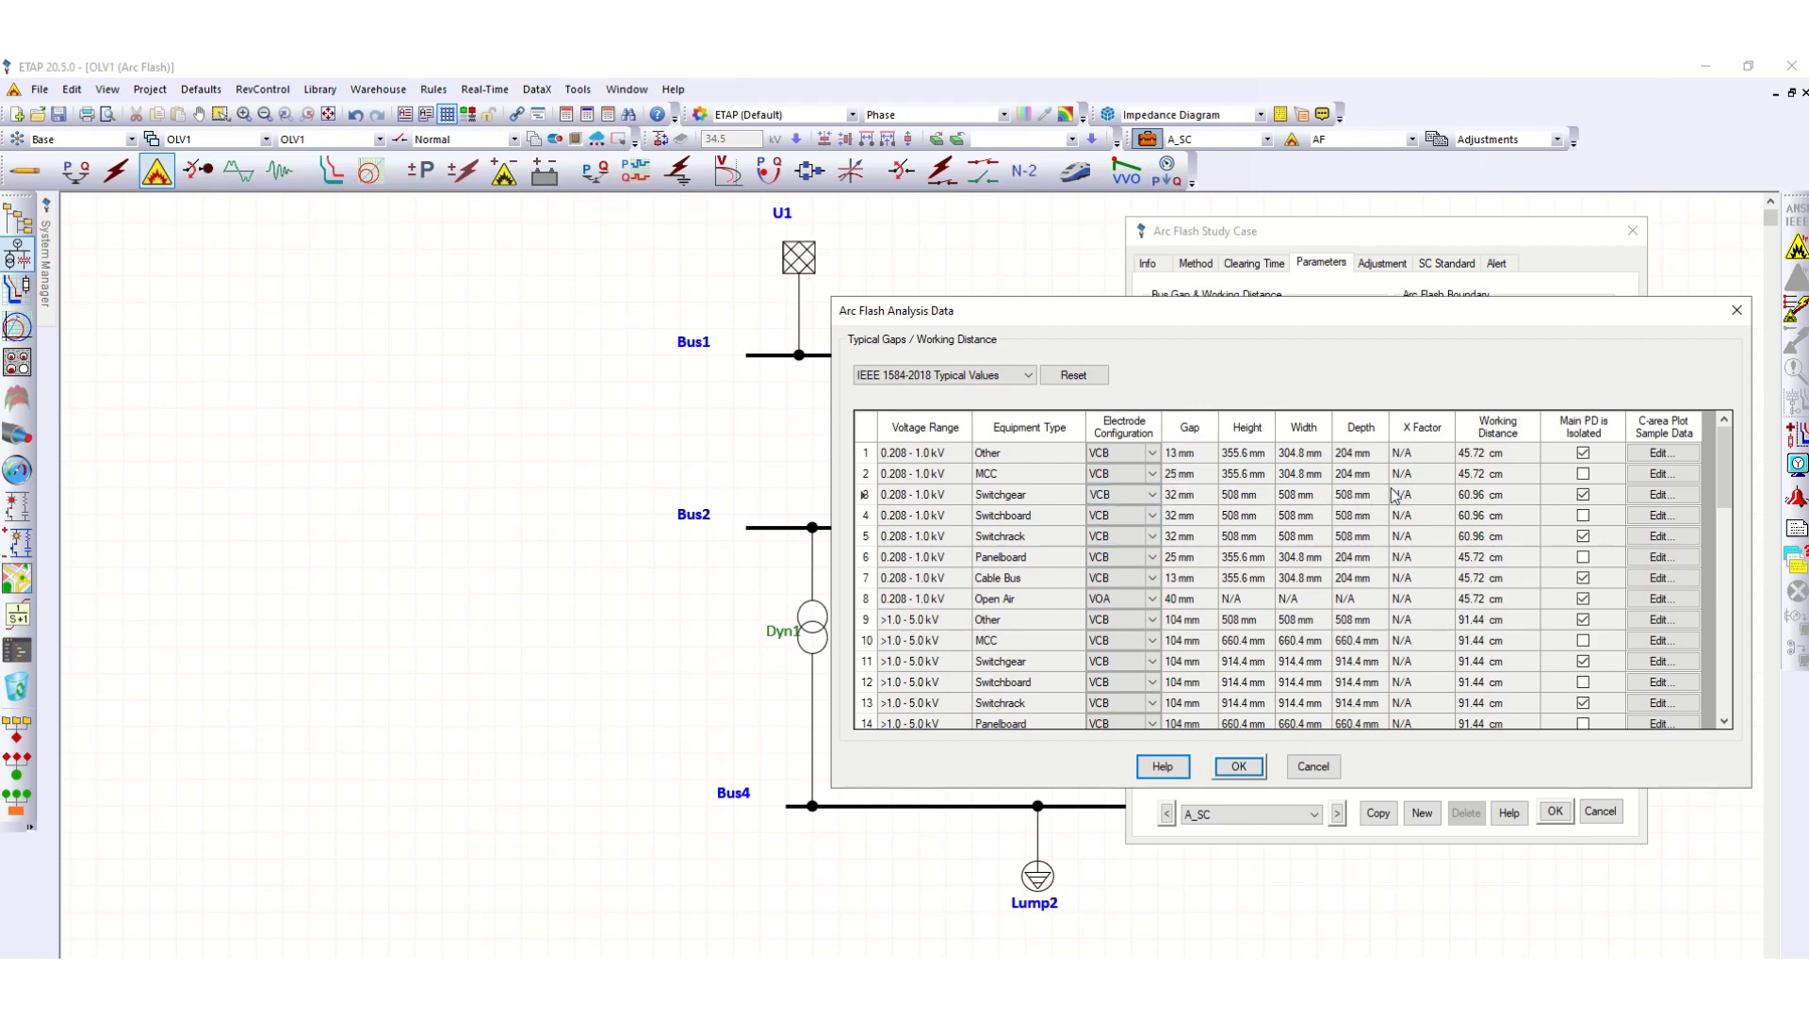
left_click(1486, 517)
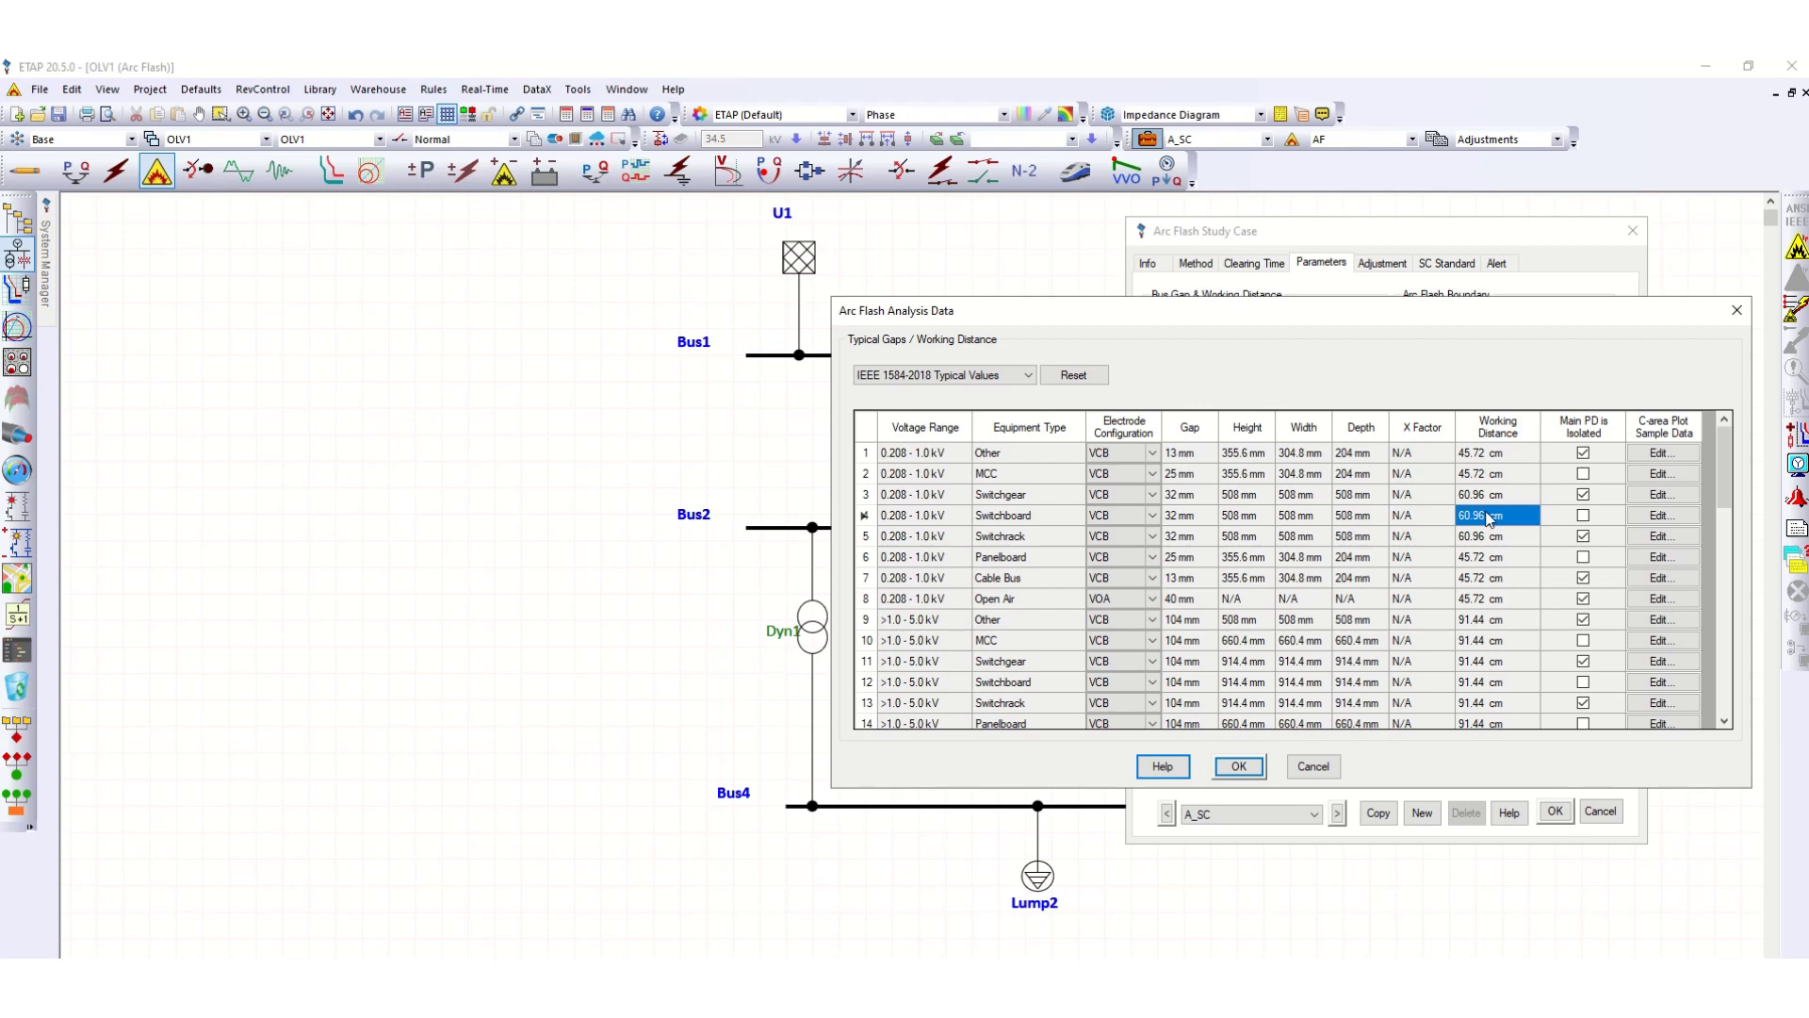
left_click(1490, 495)
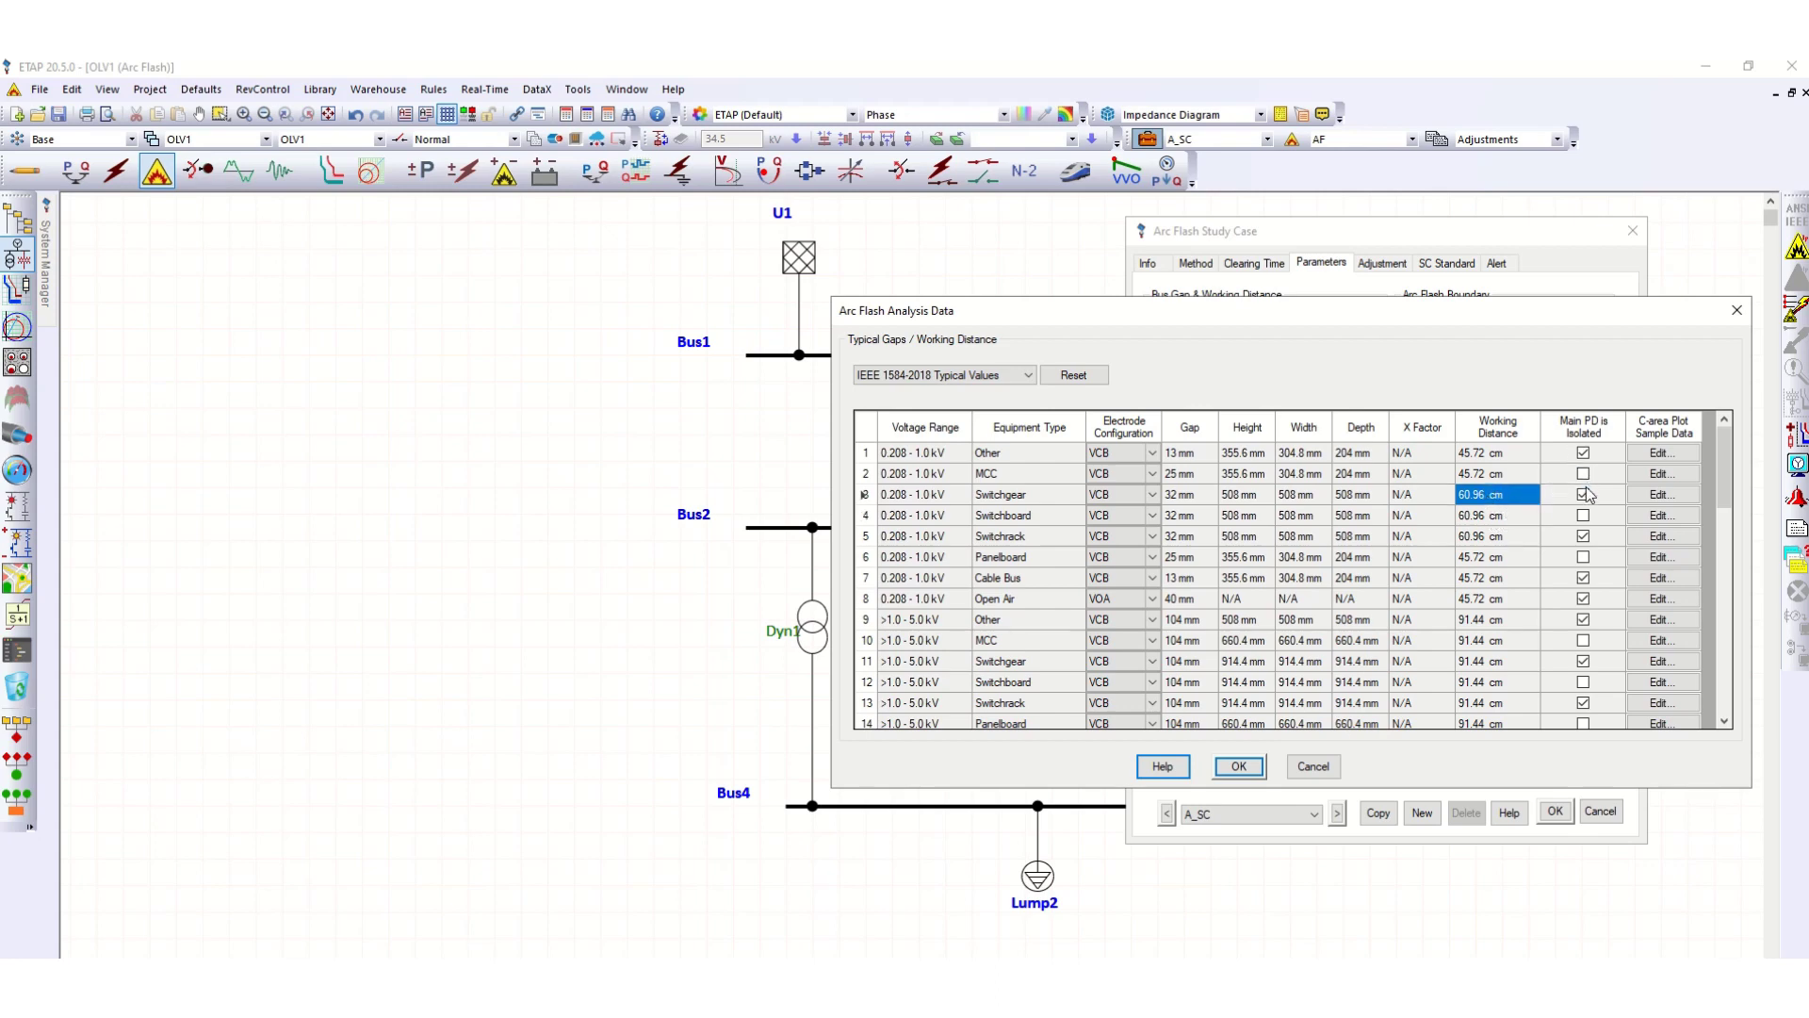
left_click(1736, 312)
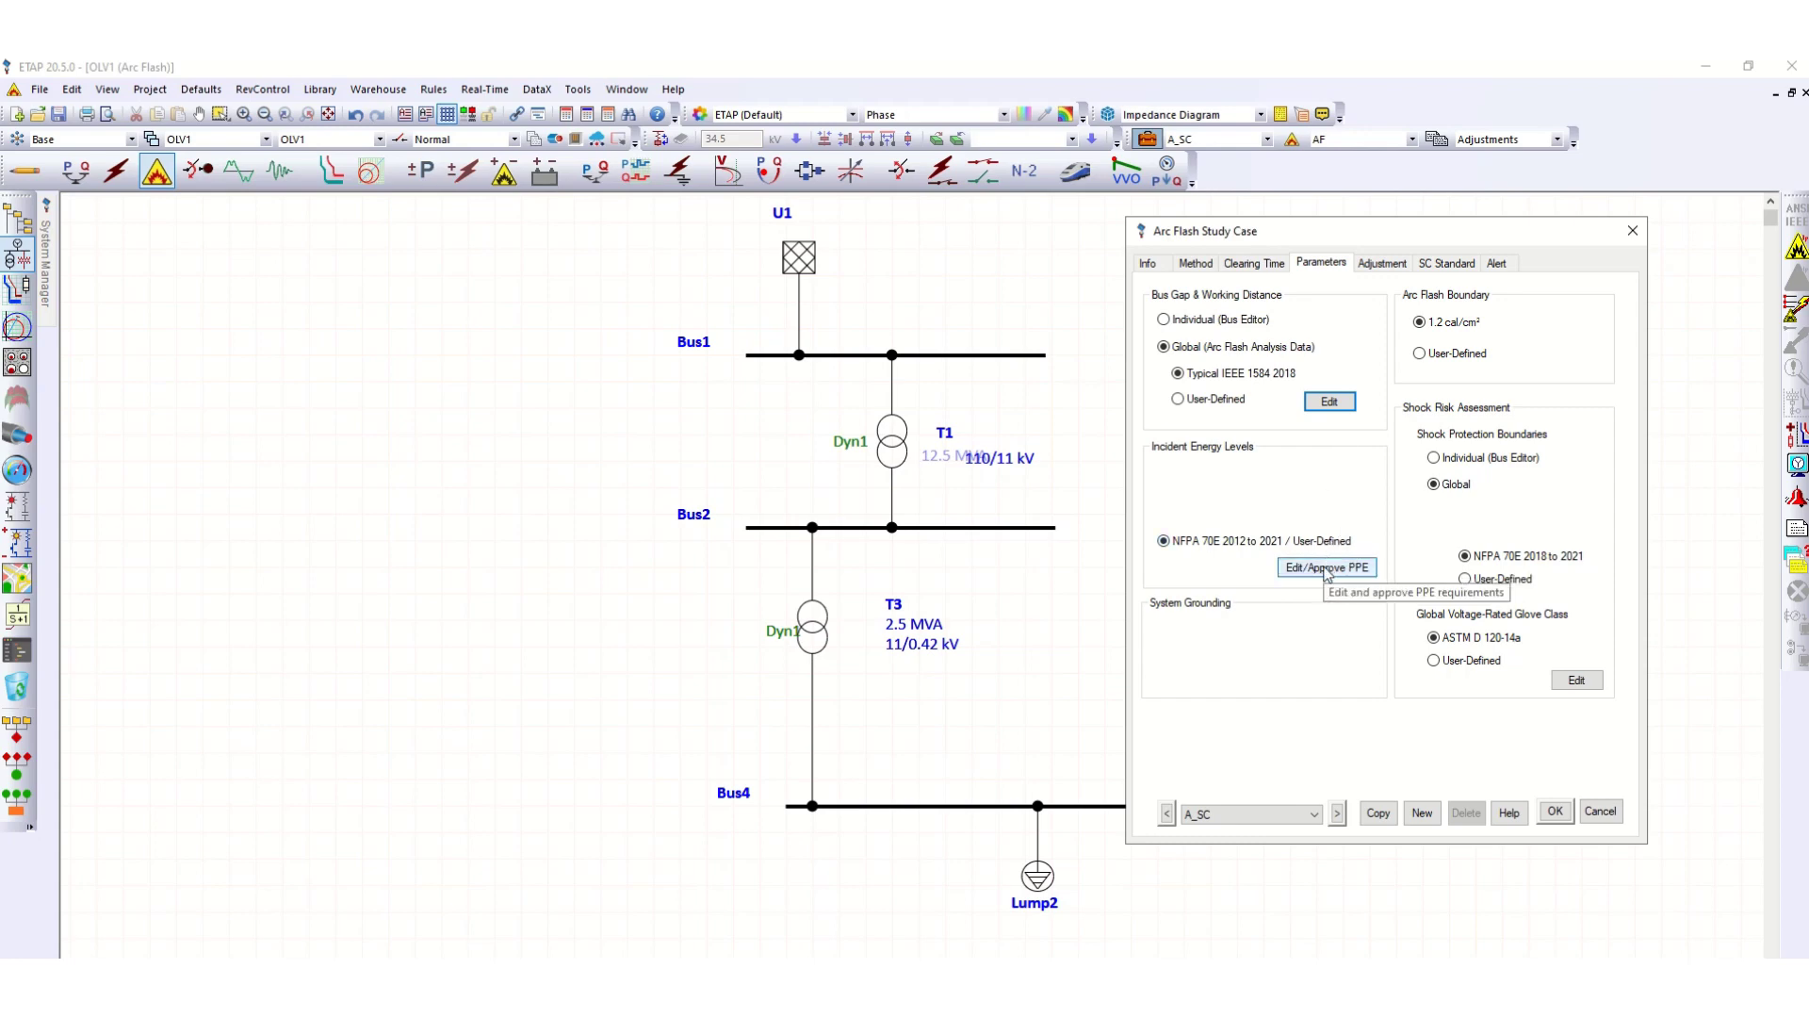
Compare the NFPA 70E energy levels and settle on NFPA 70E 2012 to 2021.
left_click(1326, 568)
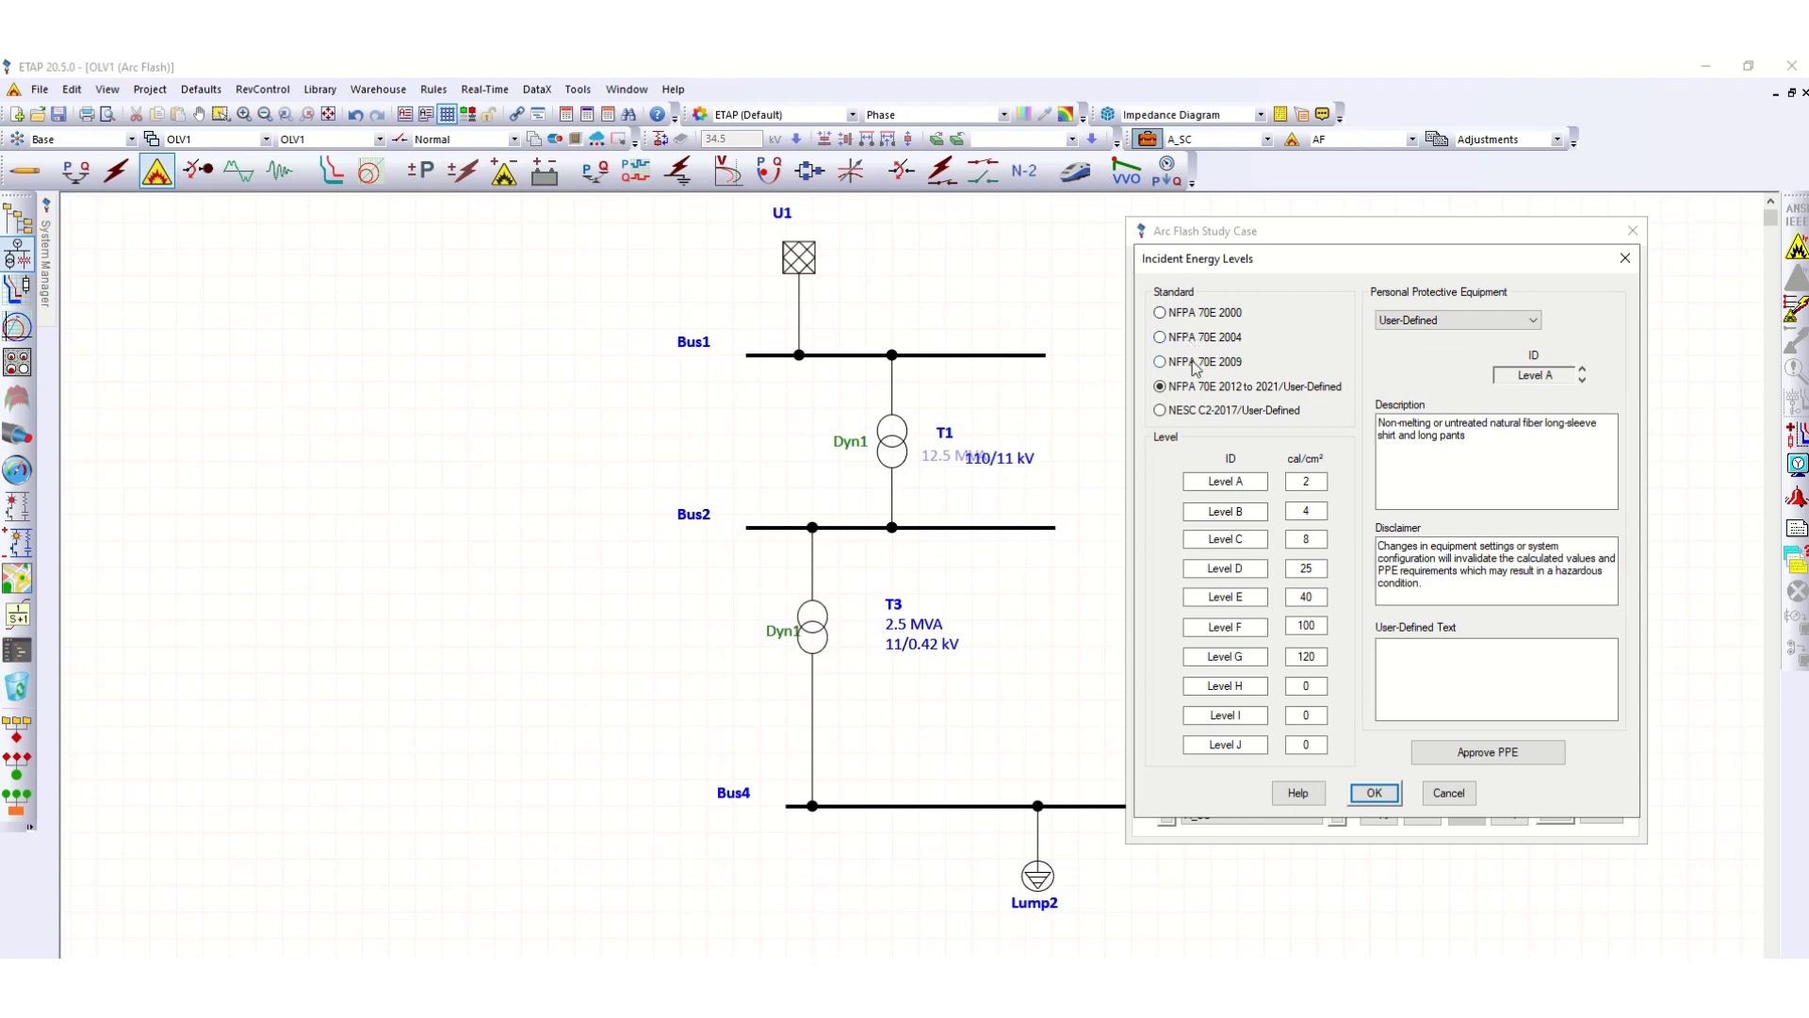
left_click(1161, 361)
left_click(1161, 337)
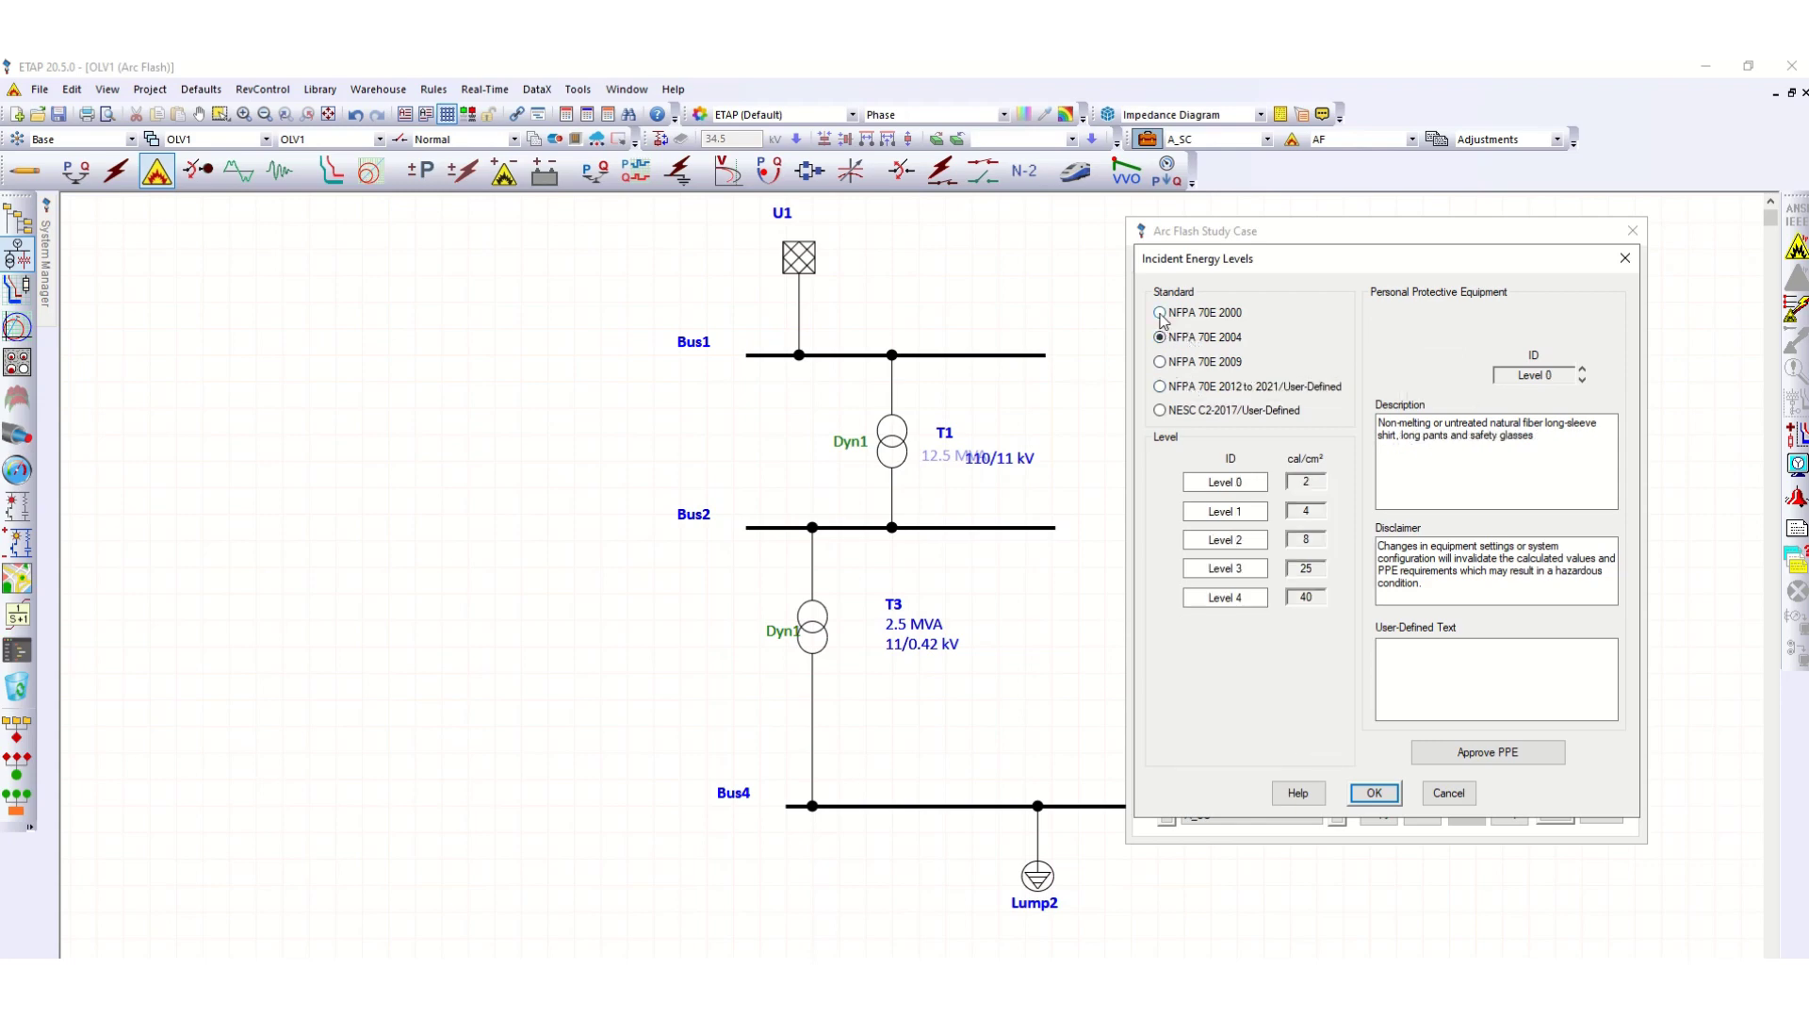
left_click(1161, 315)
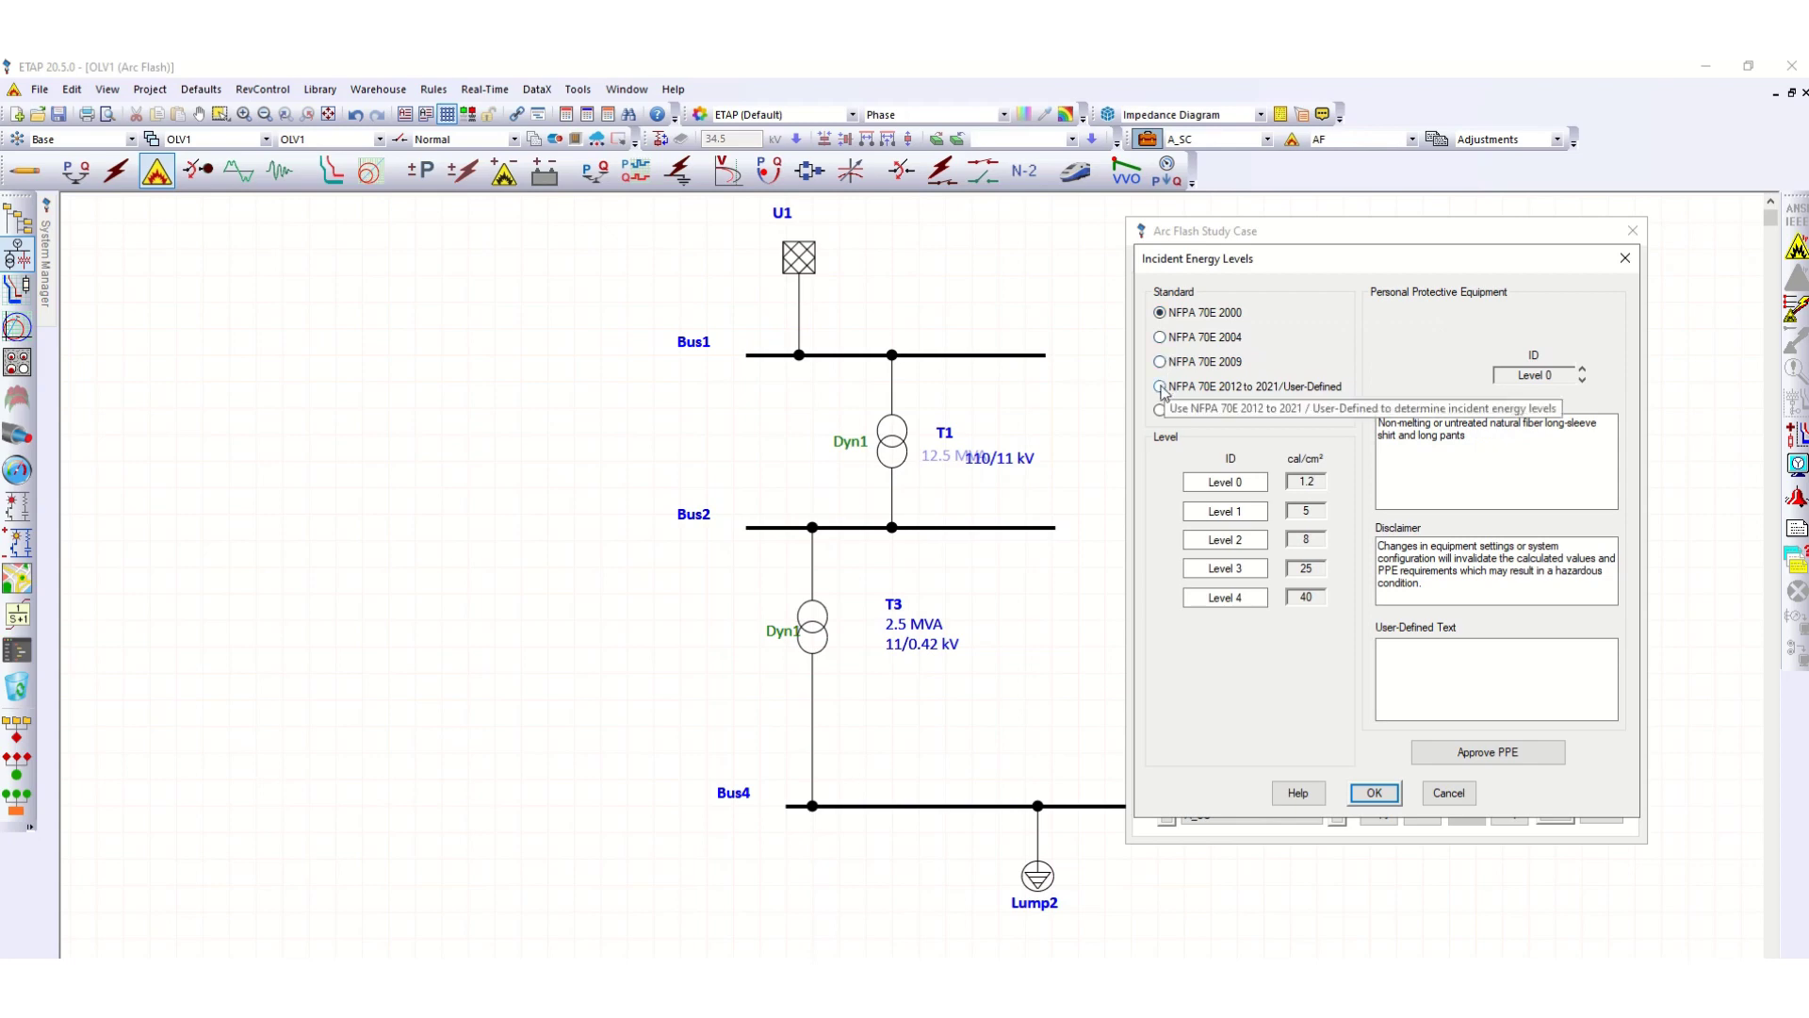
left_click(1161, 386)
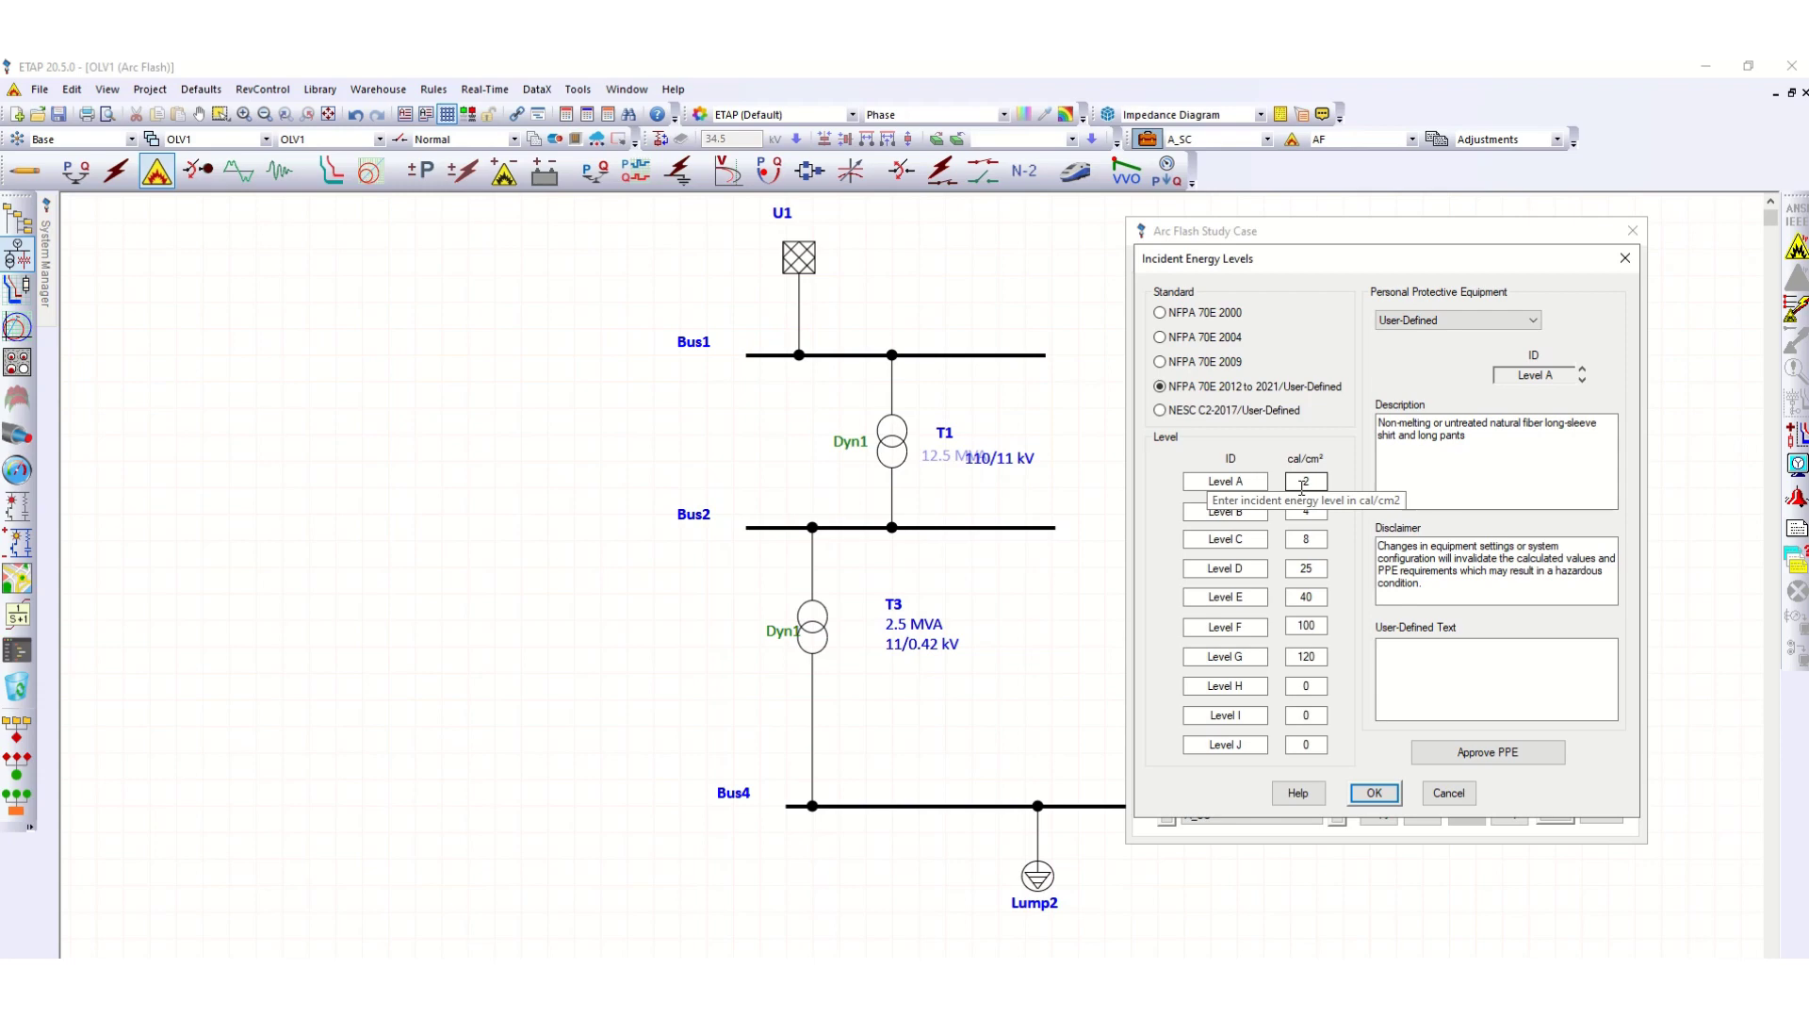
left_click(1318, 481)
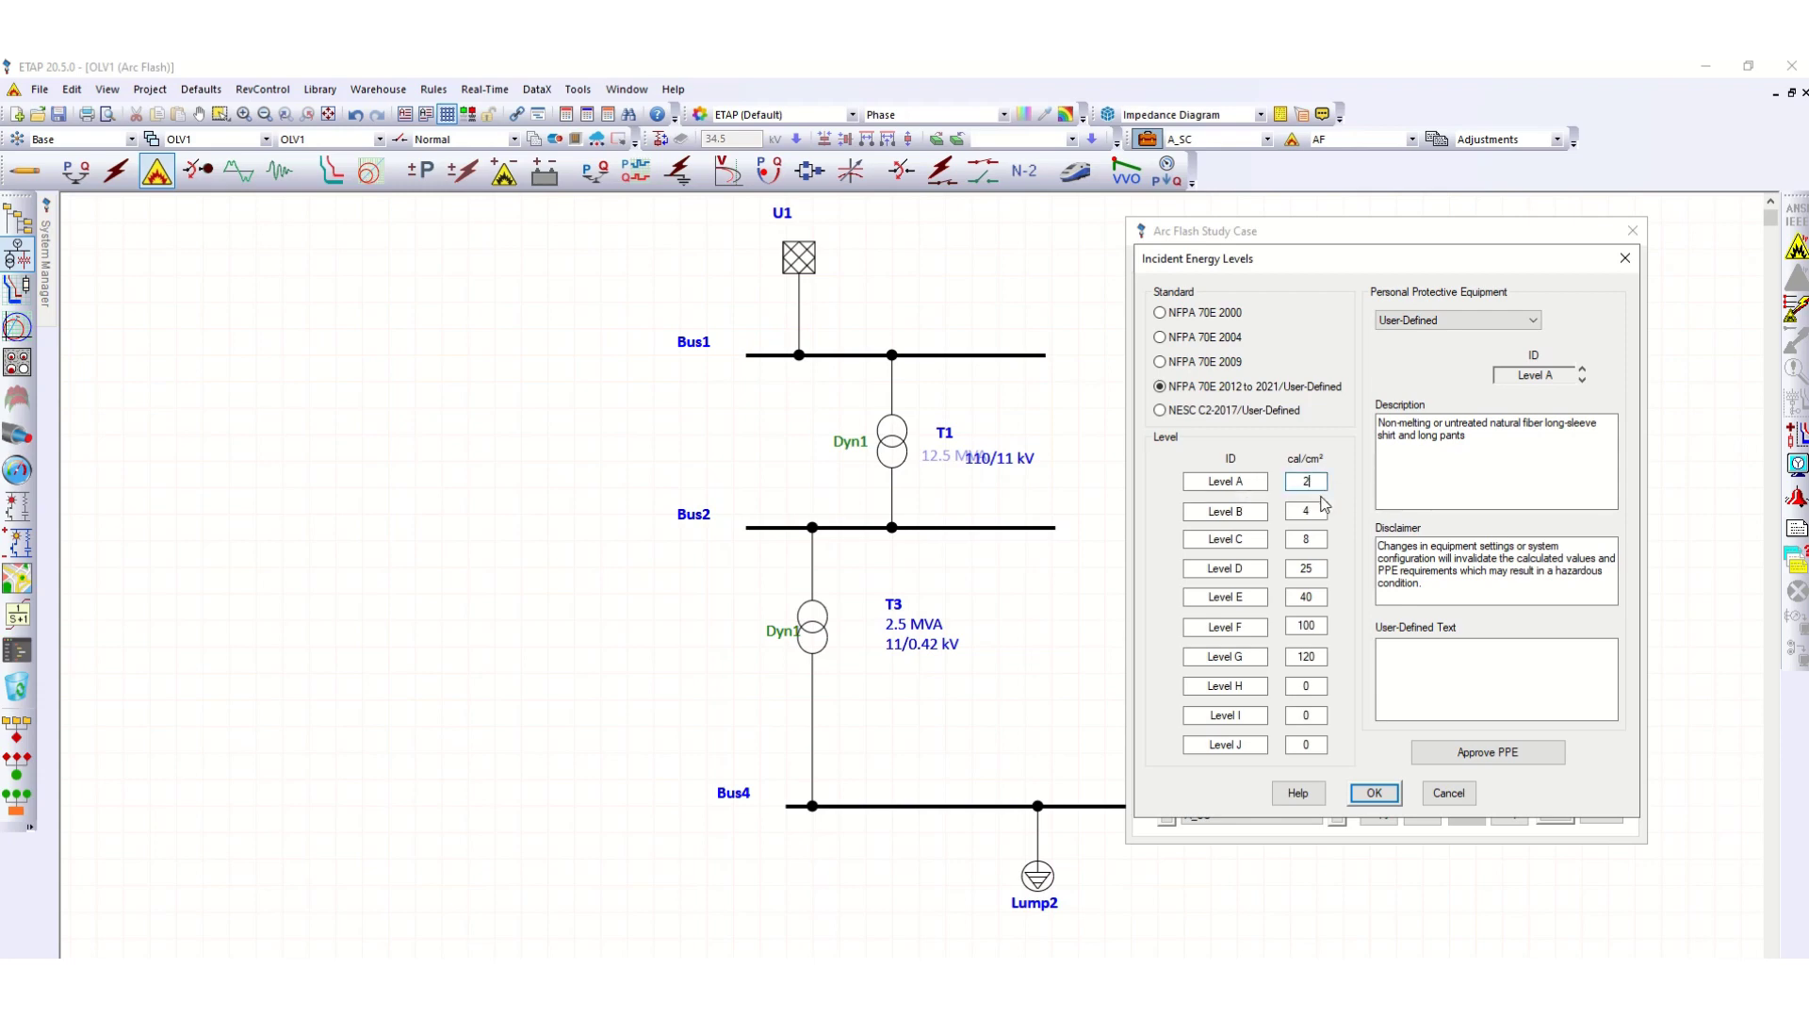
left_click(1320, 509)
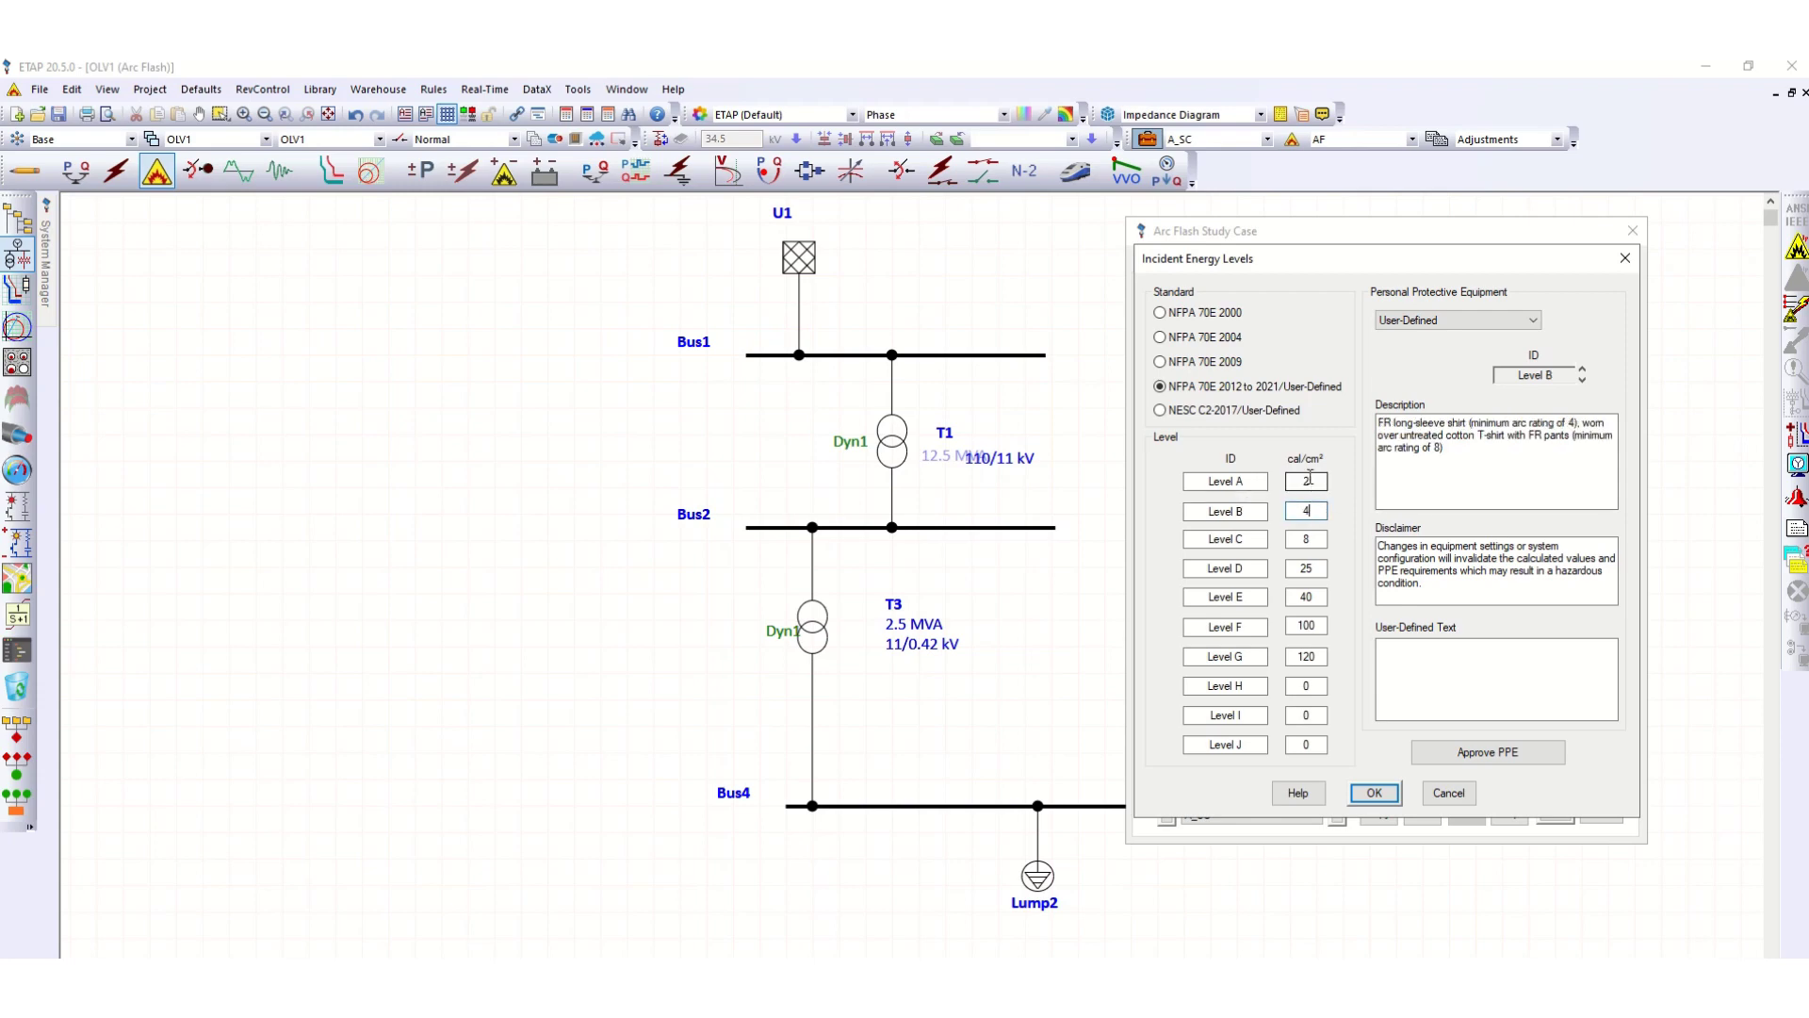
left_click(1310, 482)
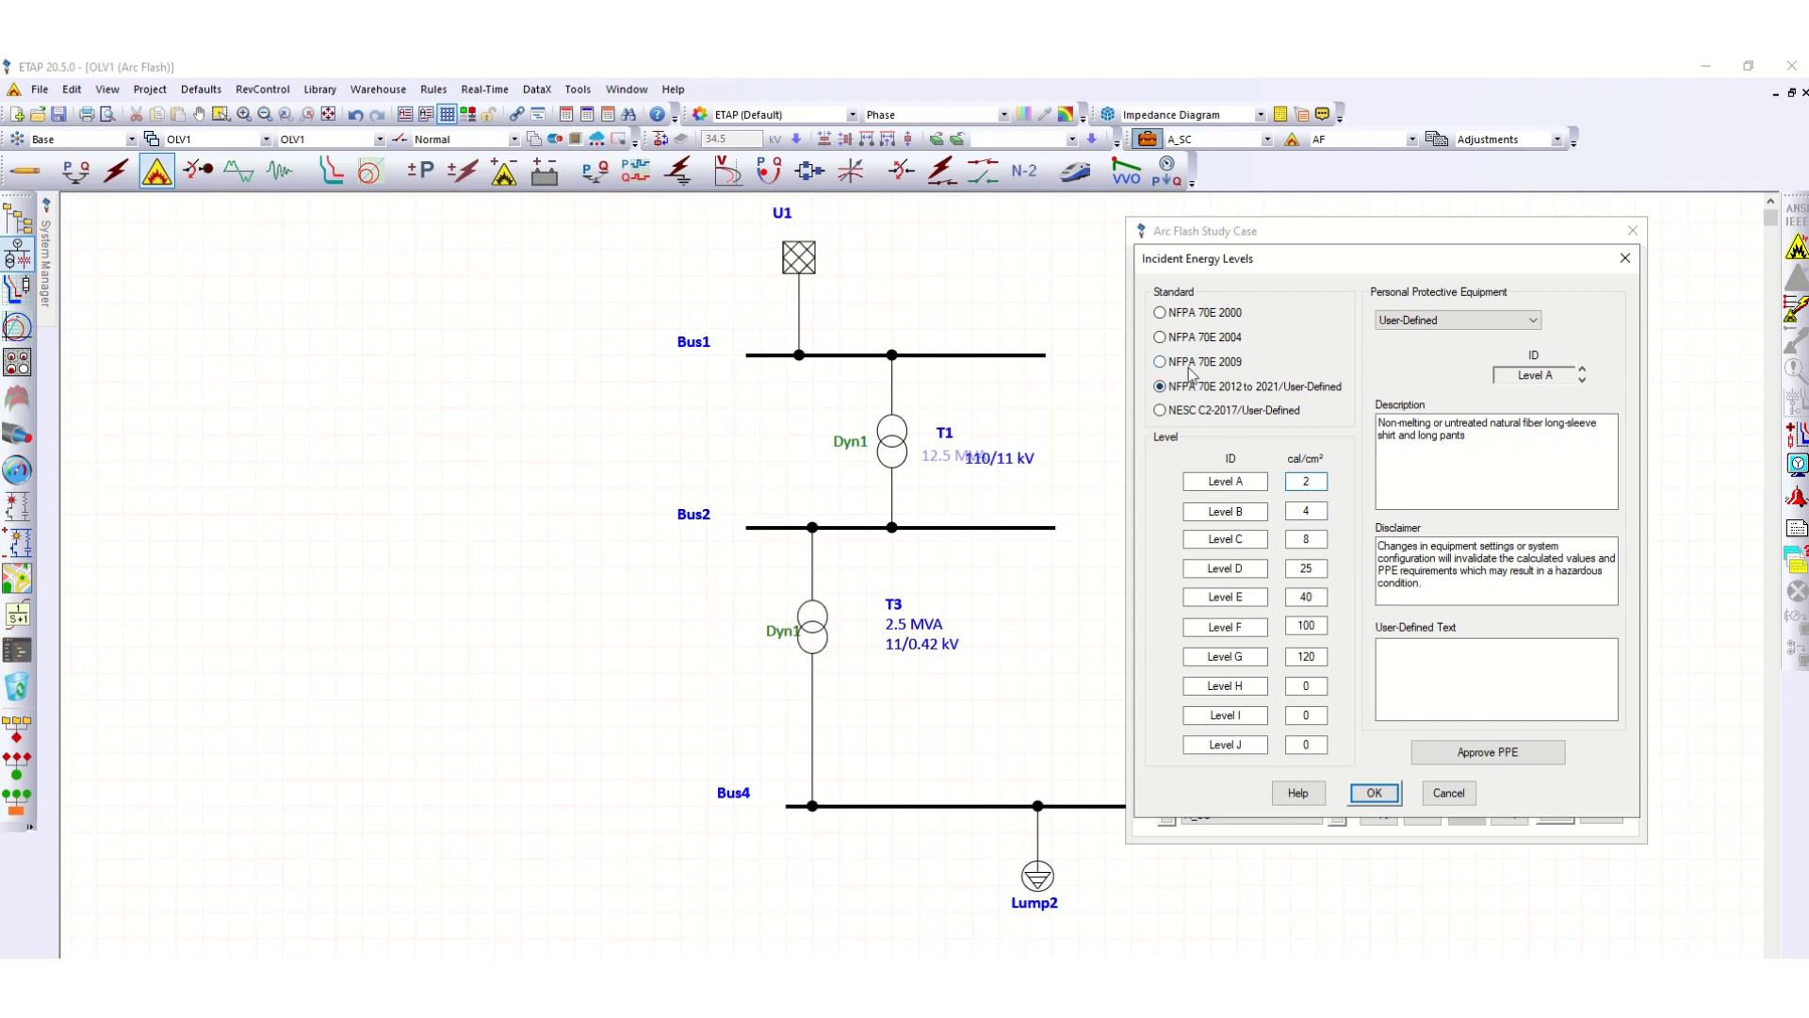
left_click(1160, 362)
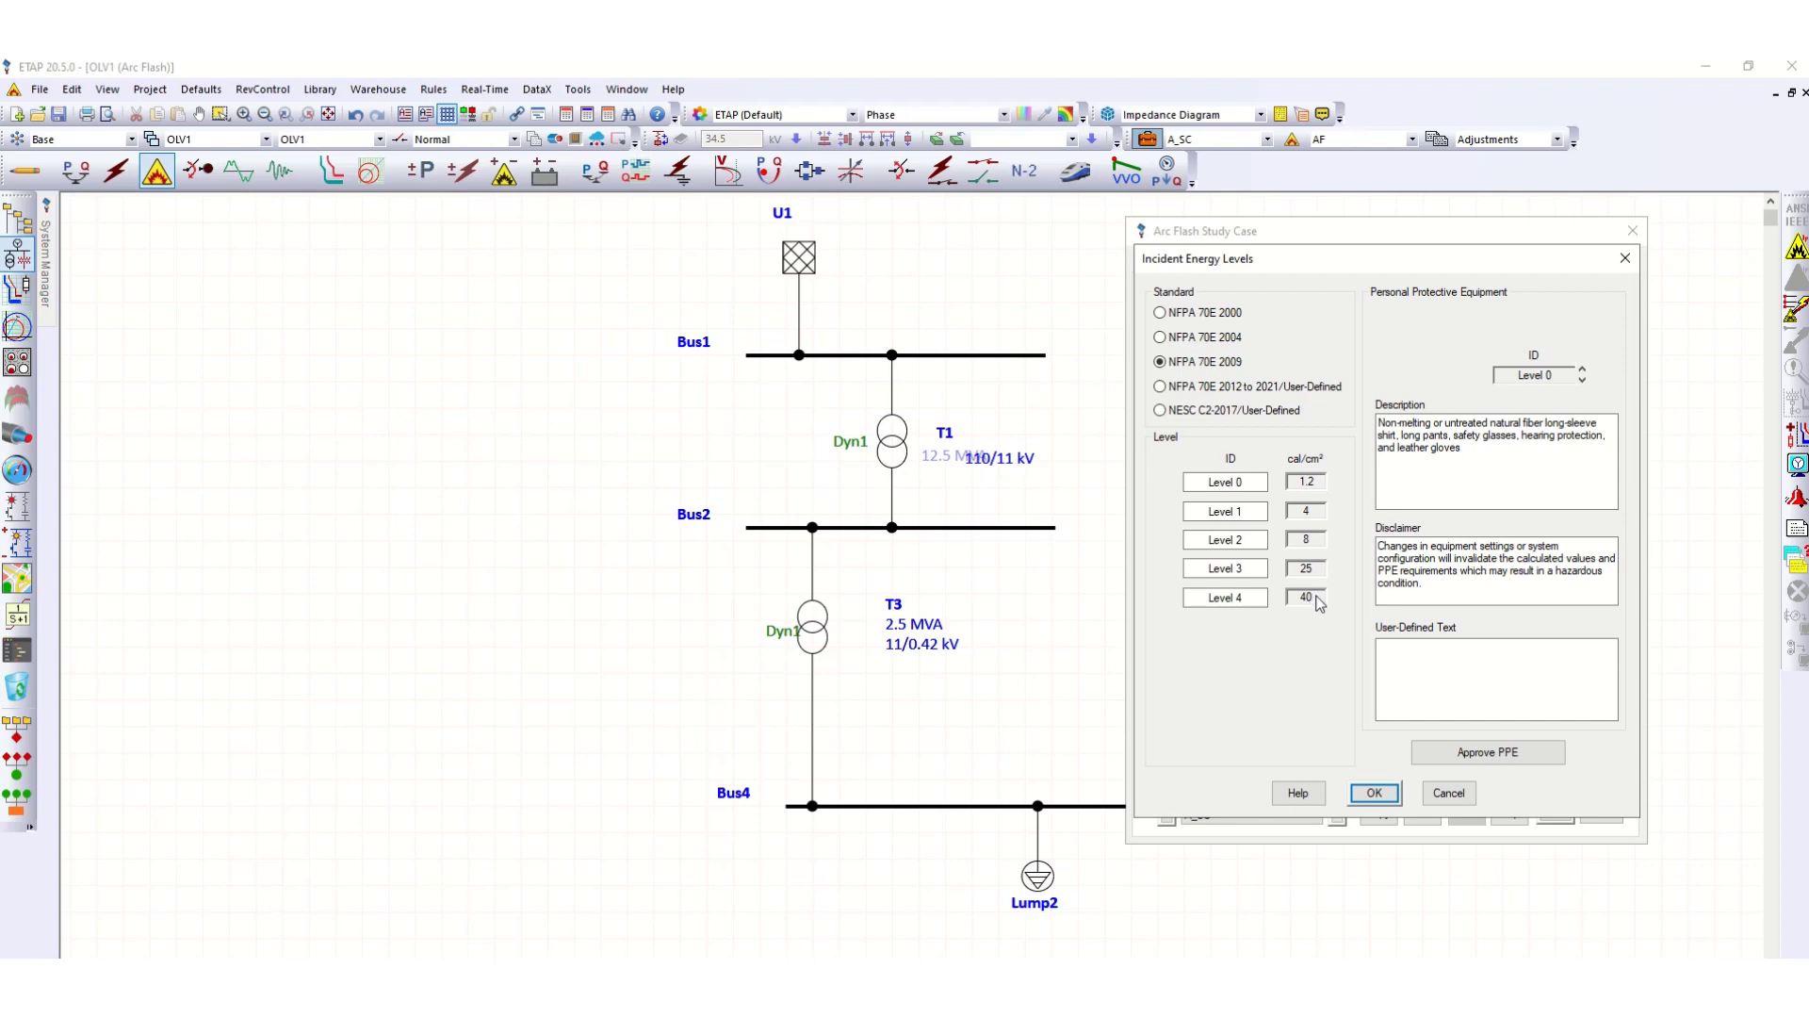
left_click(1160, 386)
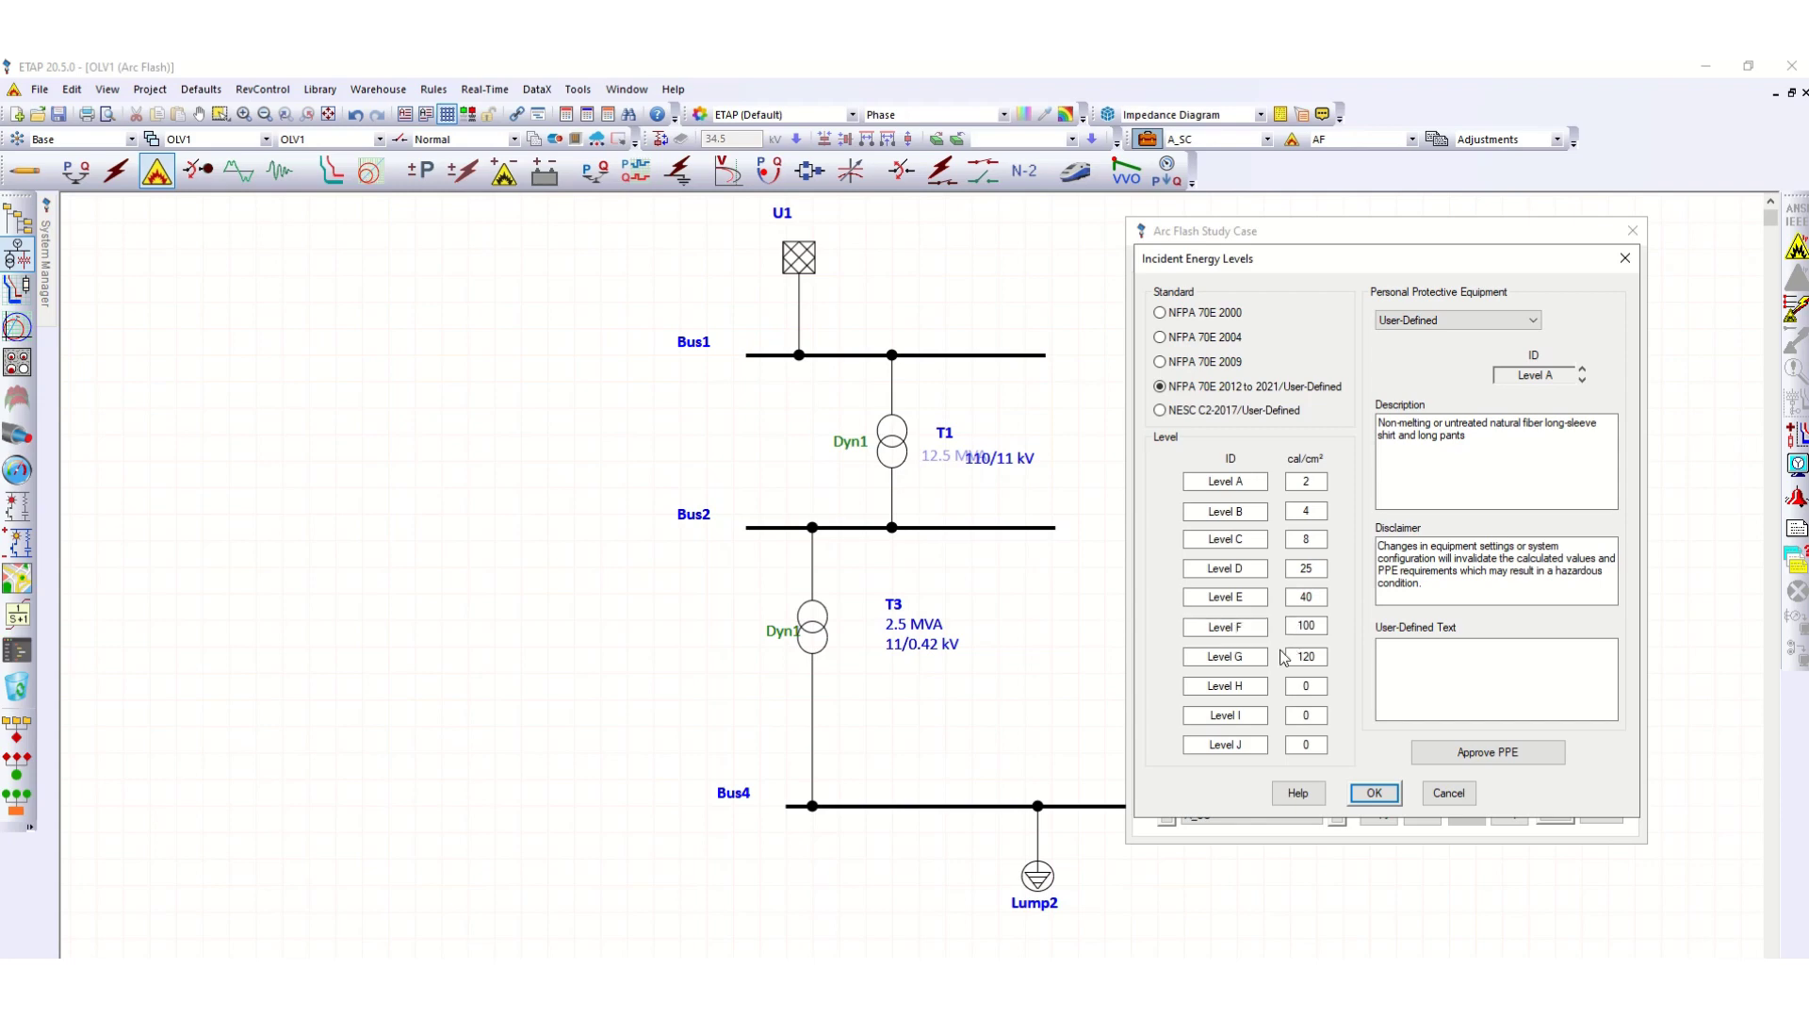
Approve the PPE requirements for Levels A–G (2 to 120 cal/cm²).
left_click(1317, 626)
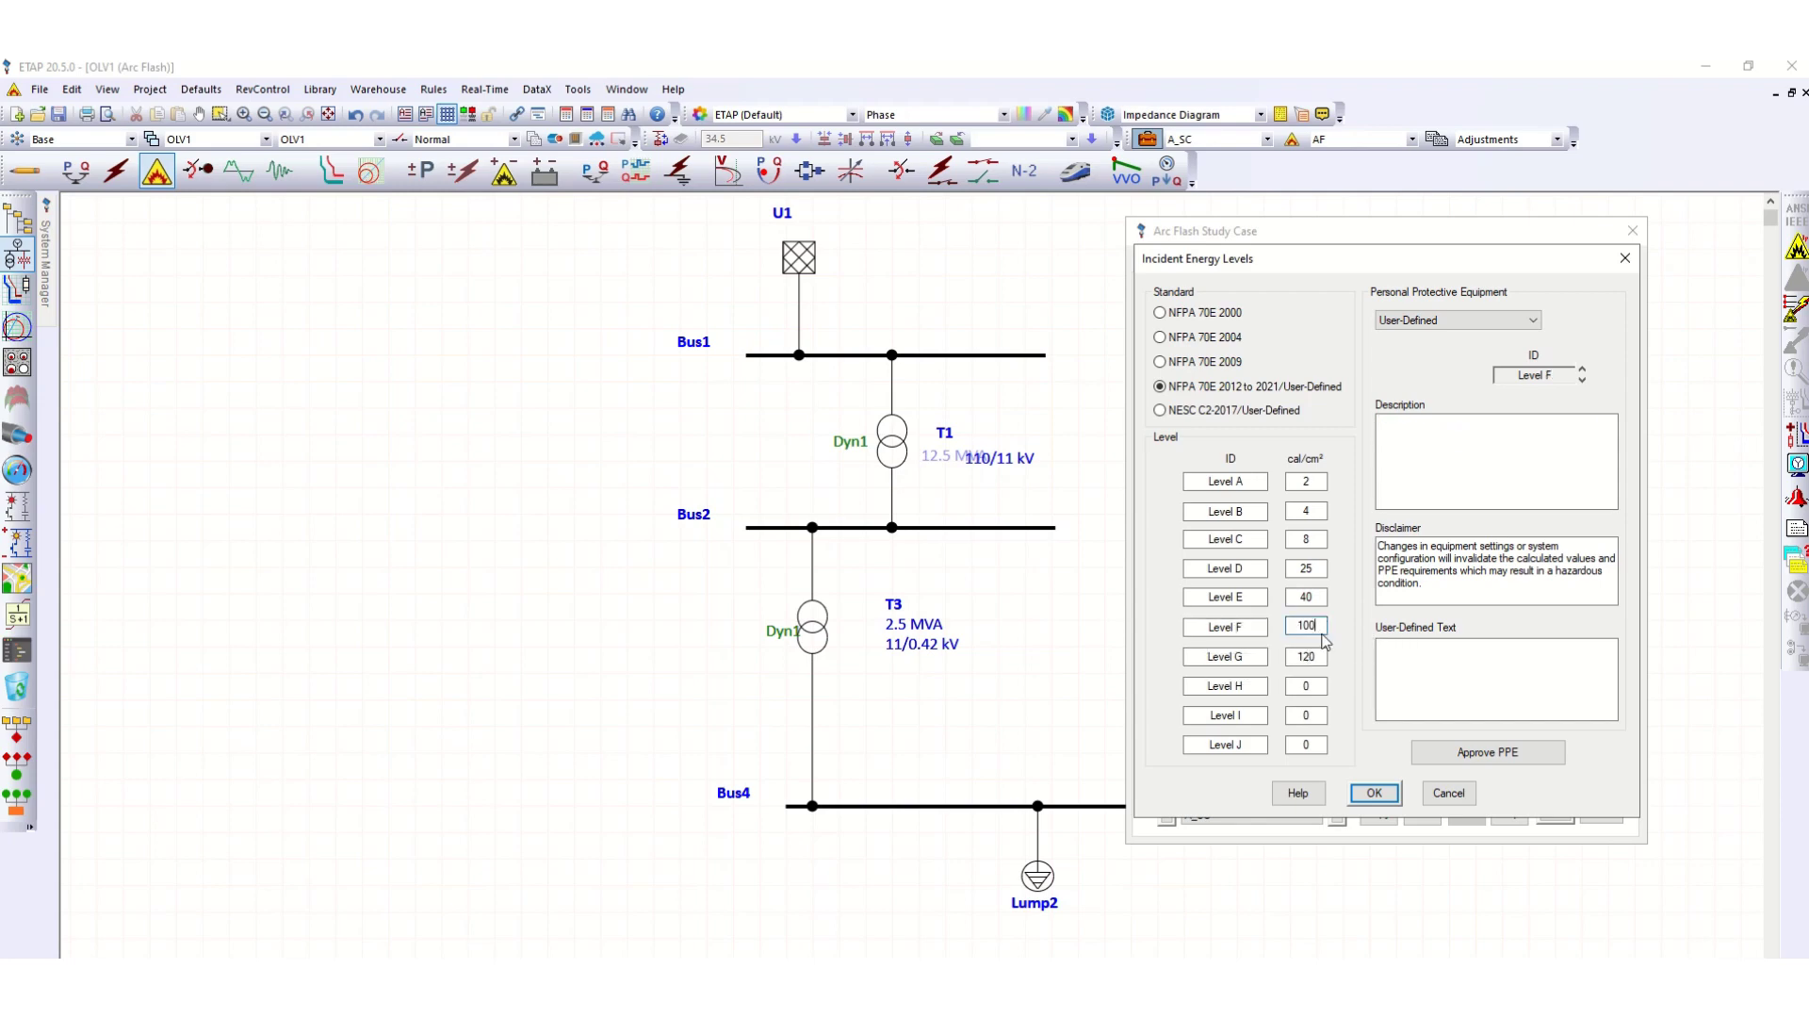
left_click(1319, 656)
left_click(1166, 392)
left_click(1492, 755)
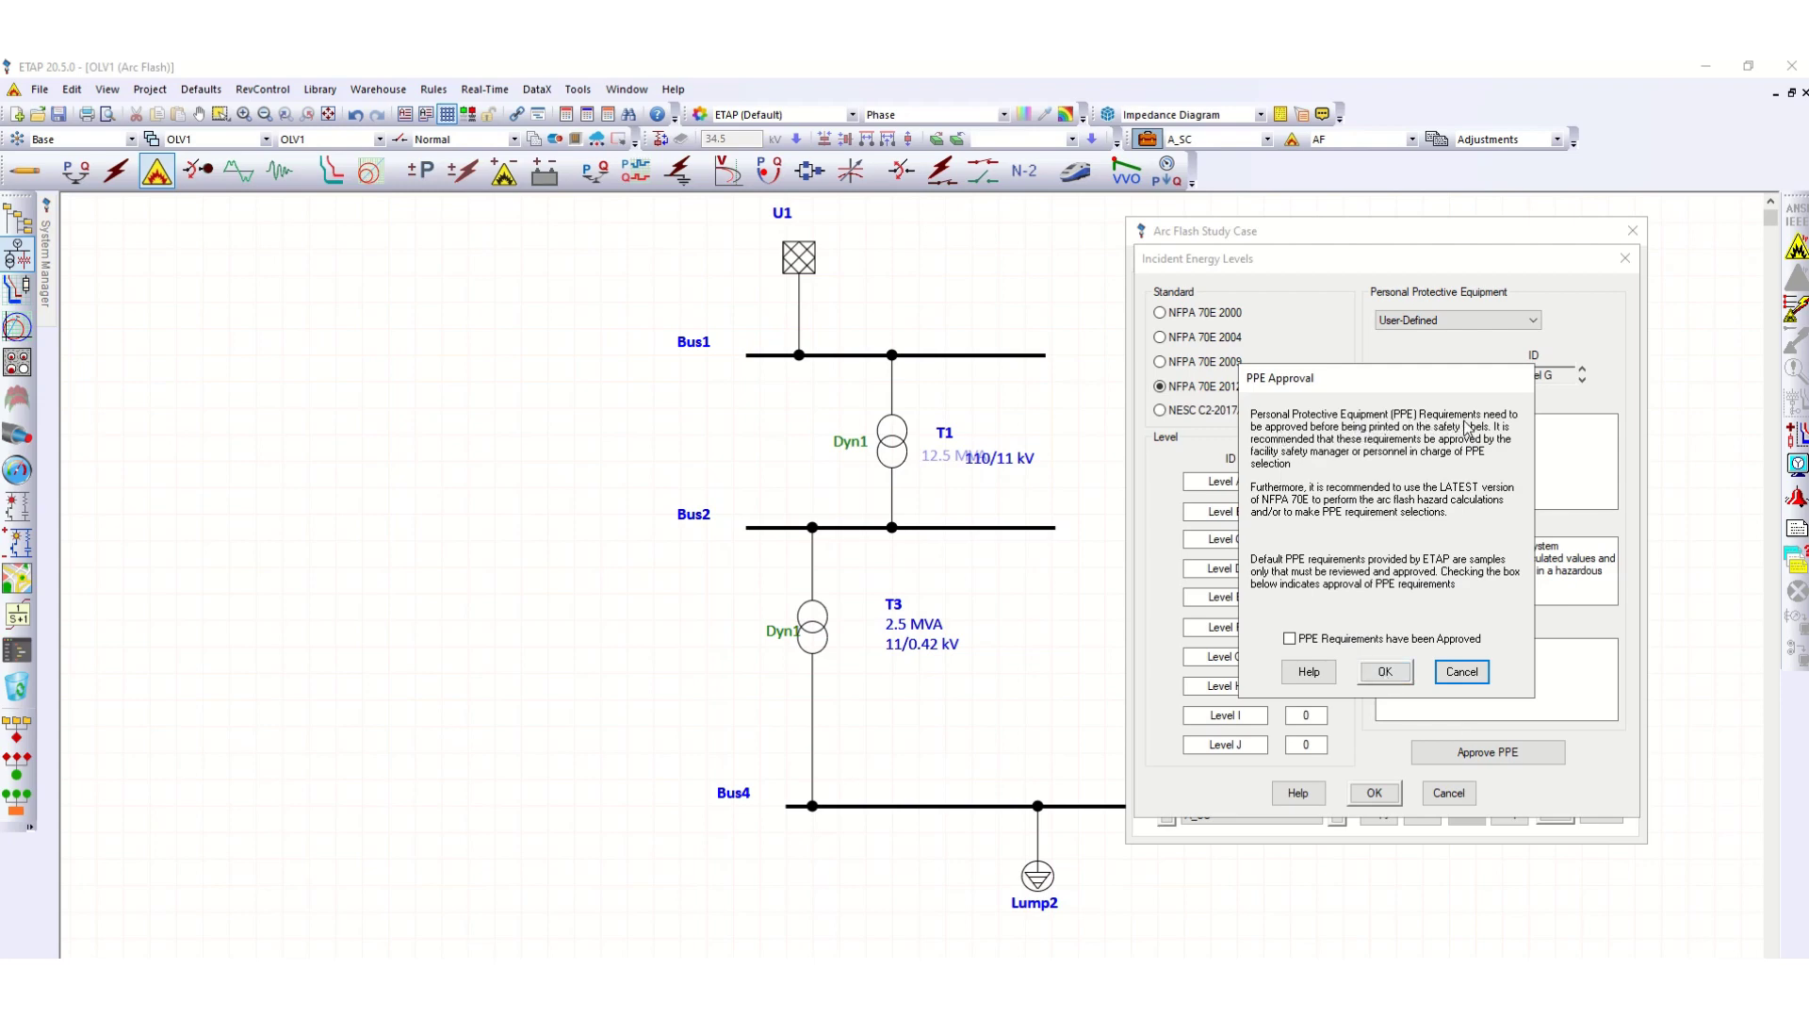
left_click(1291, 640)
key("Return")
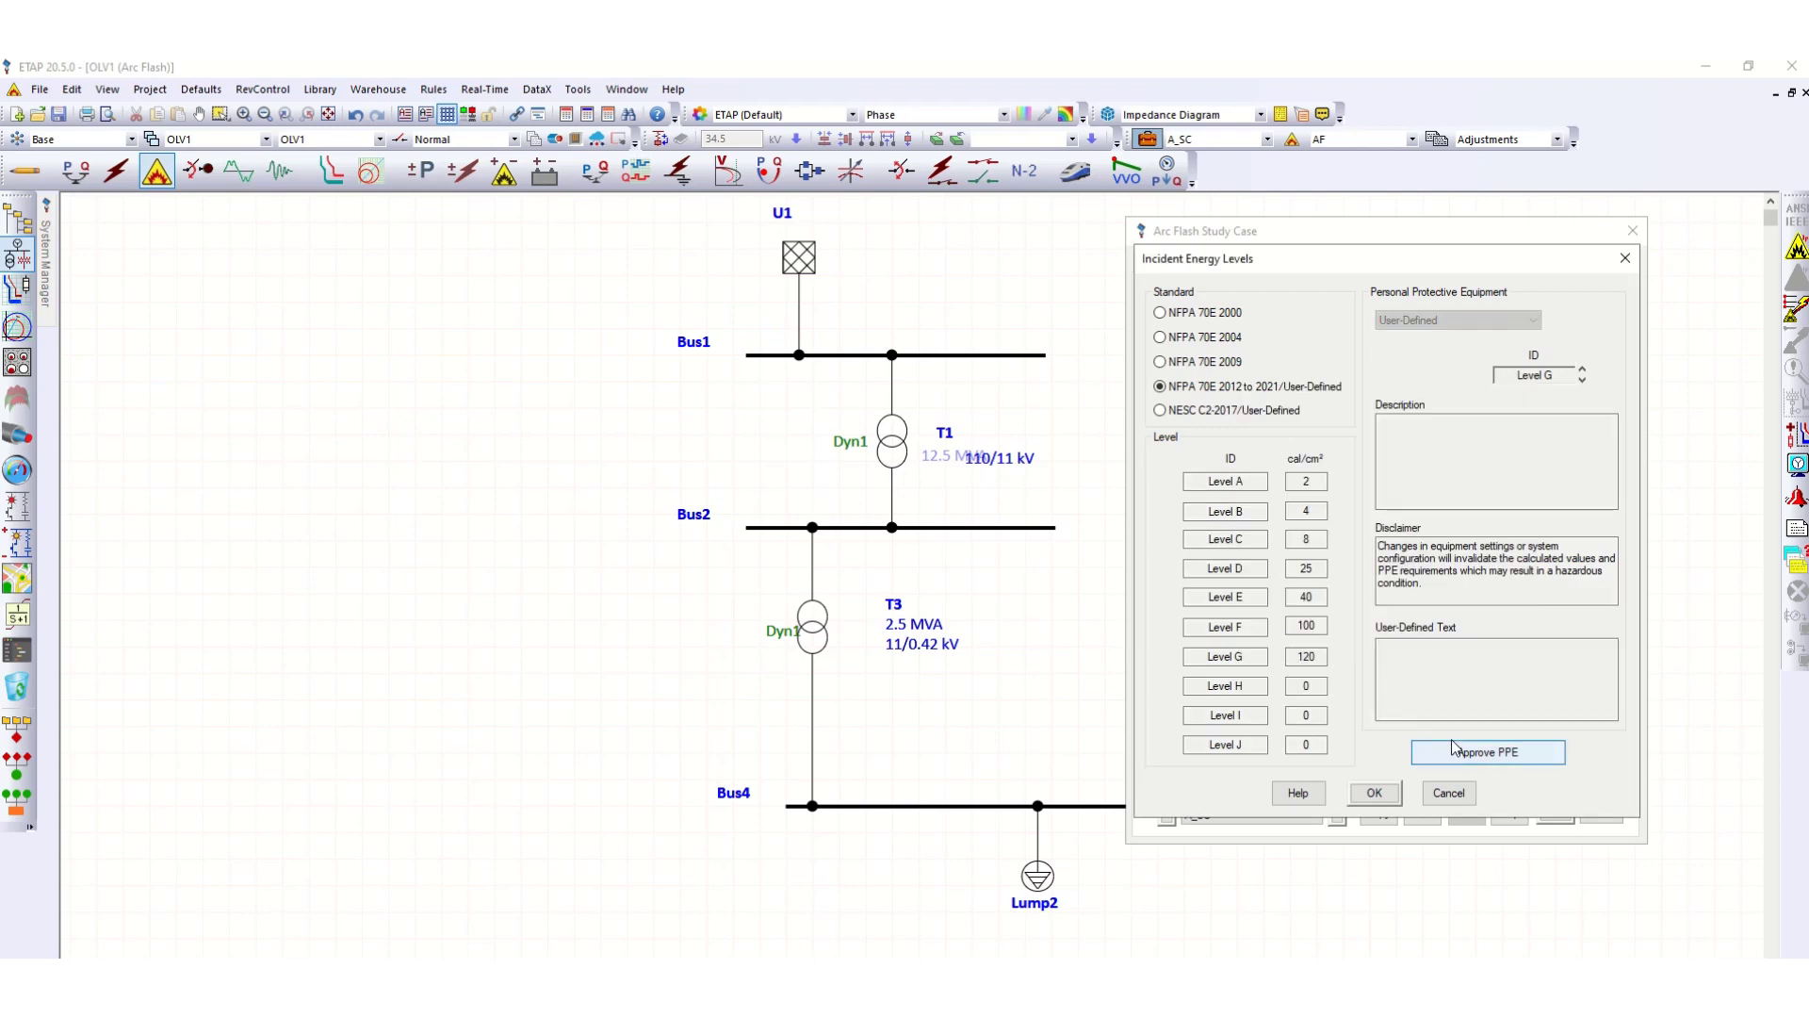
Confirm the Incident Energy Levels and save the A_SC arc flash study case settings.
left_click(1374, 793)
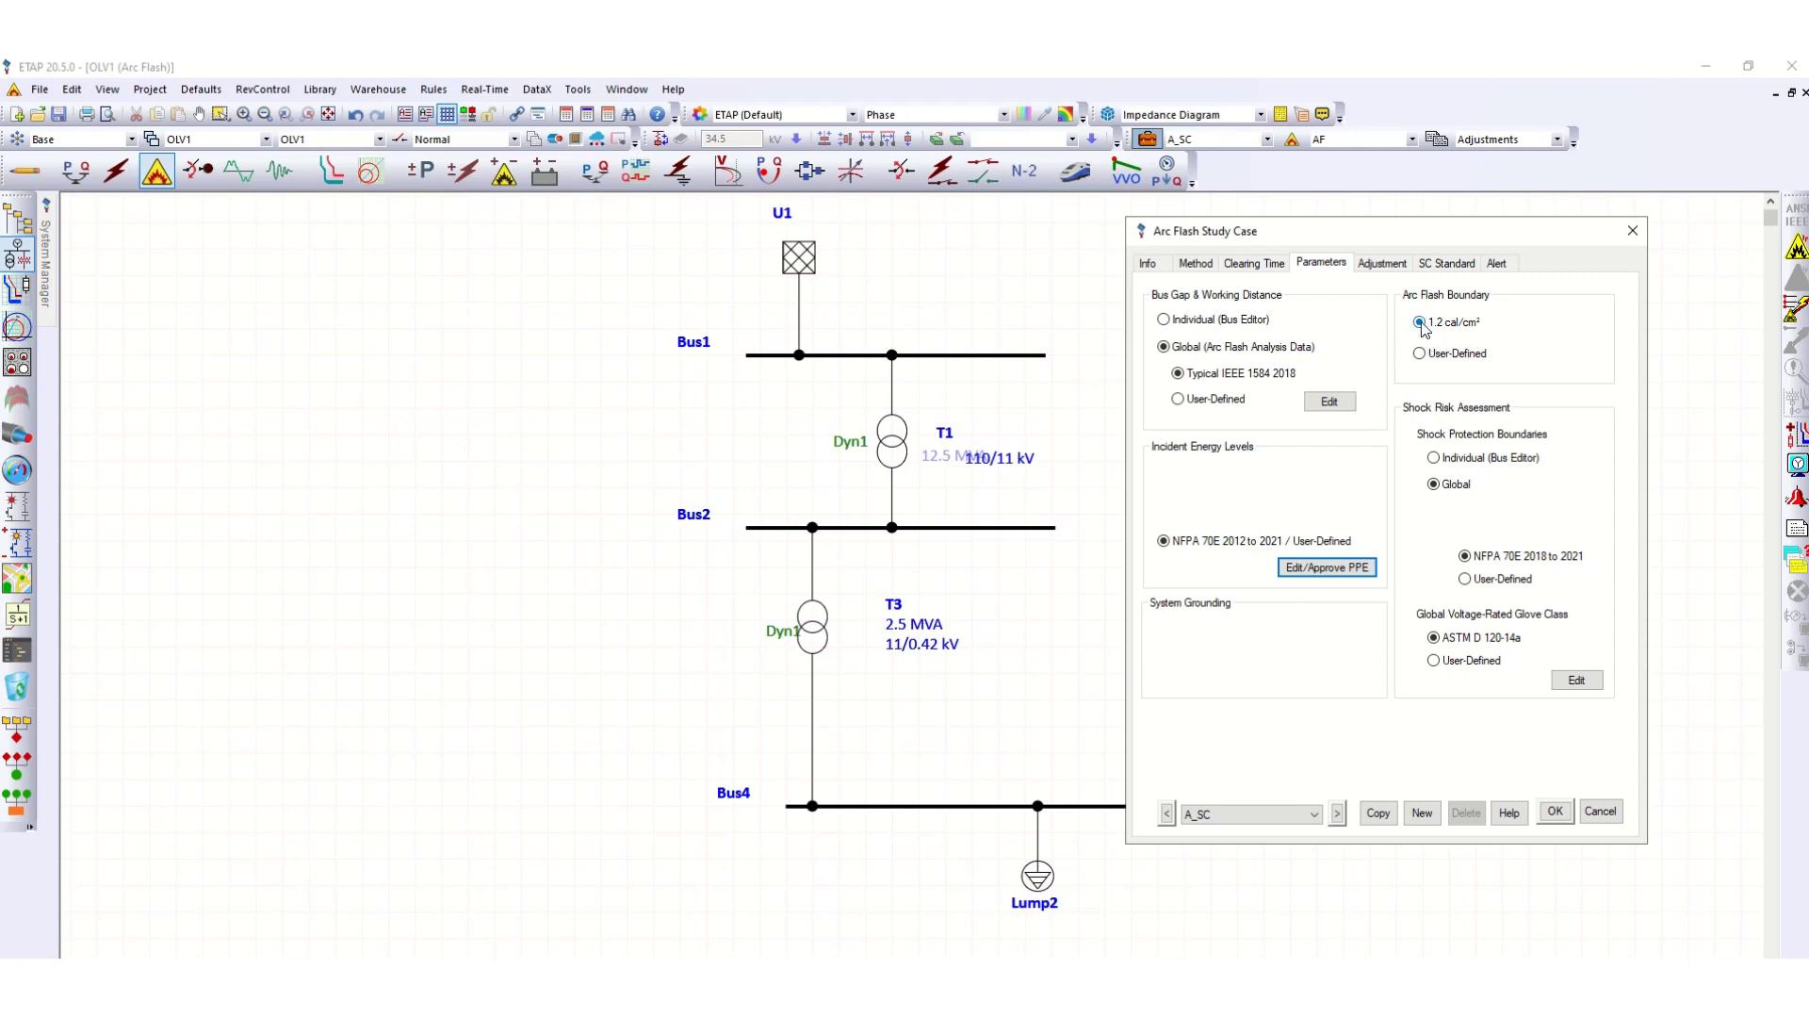
left_click(1441, 332)
left_click(1554, 812)
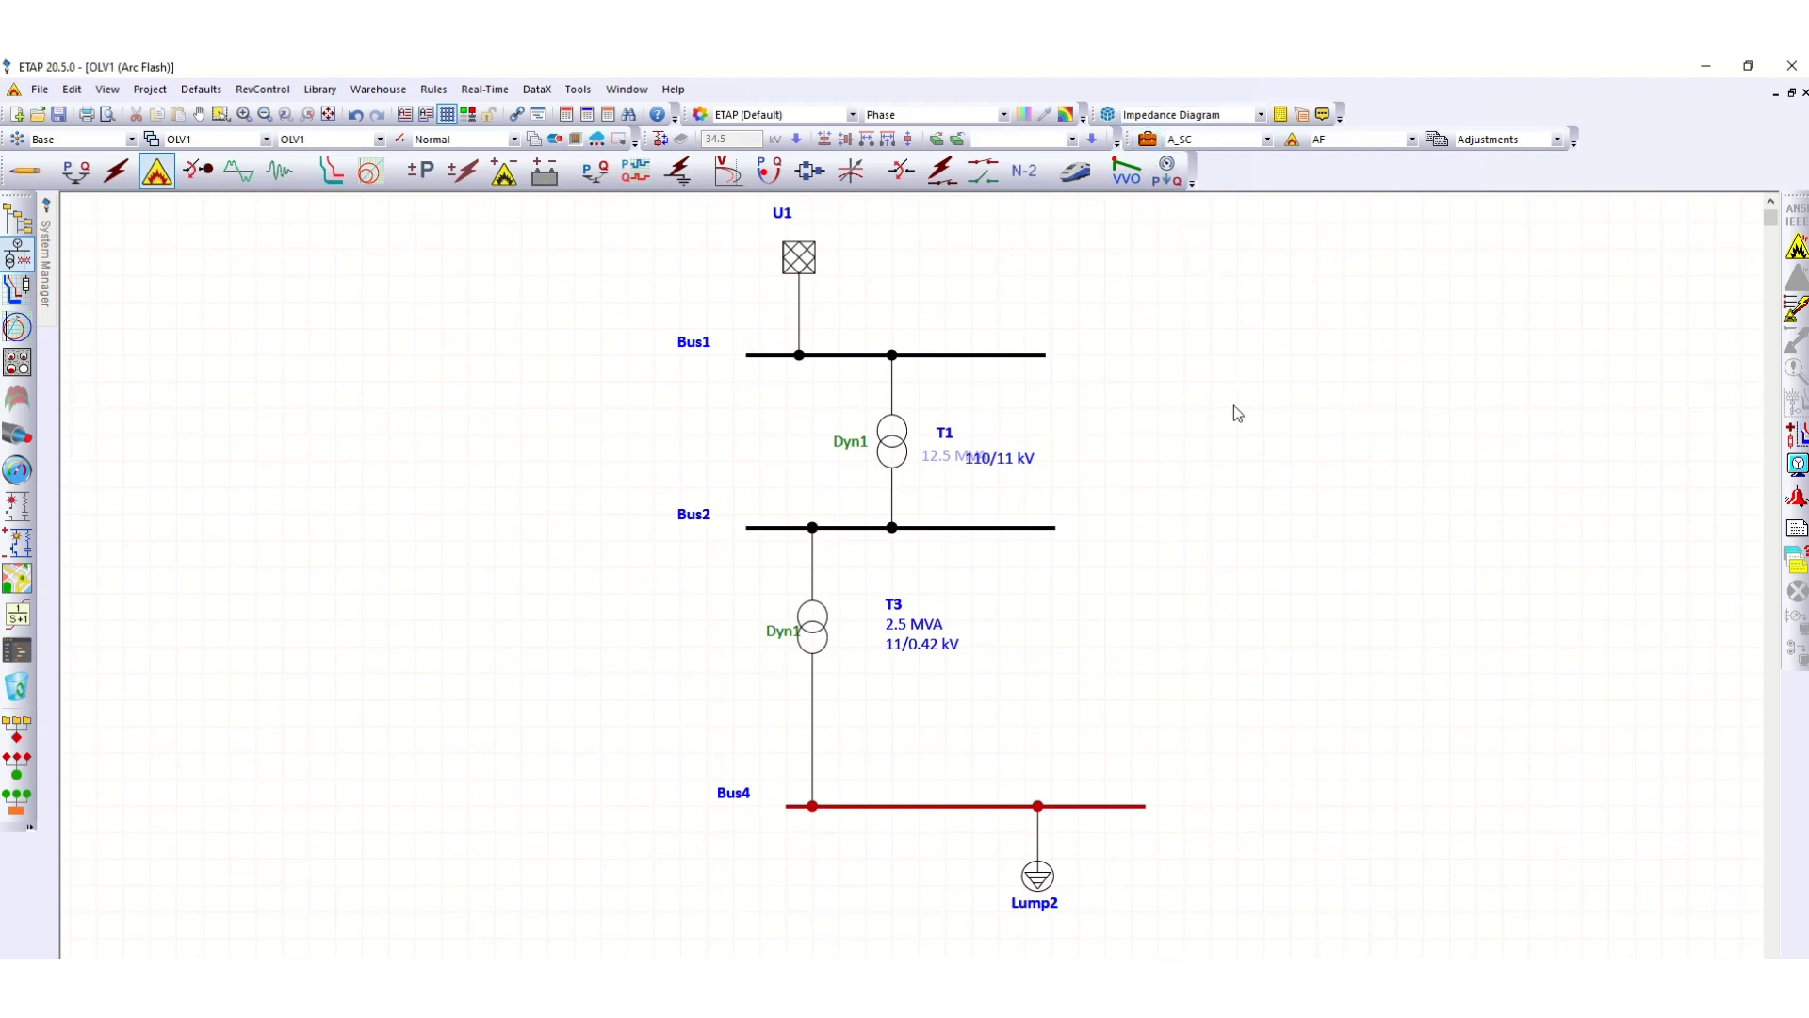
Run the IEEE 1584 arc-flash calculation, giving Bus4 27.818 kA fault and 28.151 kA arcing current.
left_click_drag(1007, 466, 966, 487)
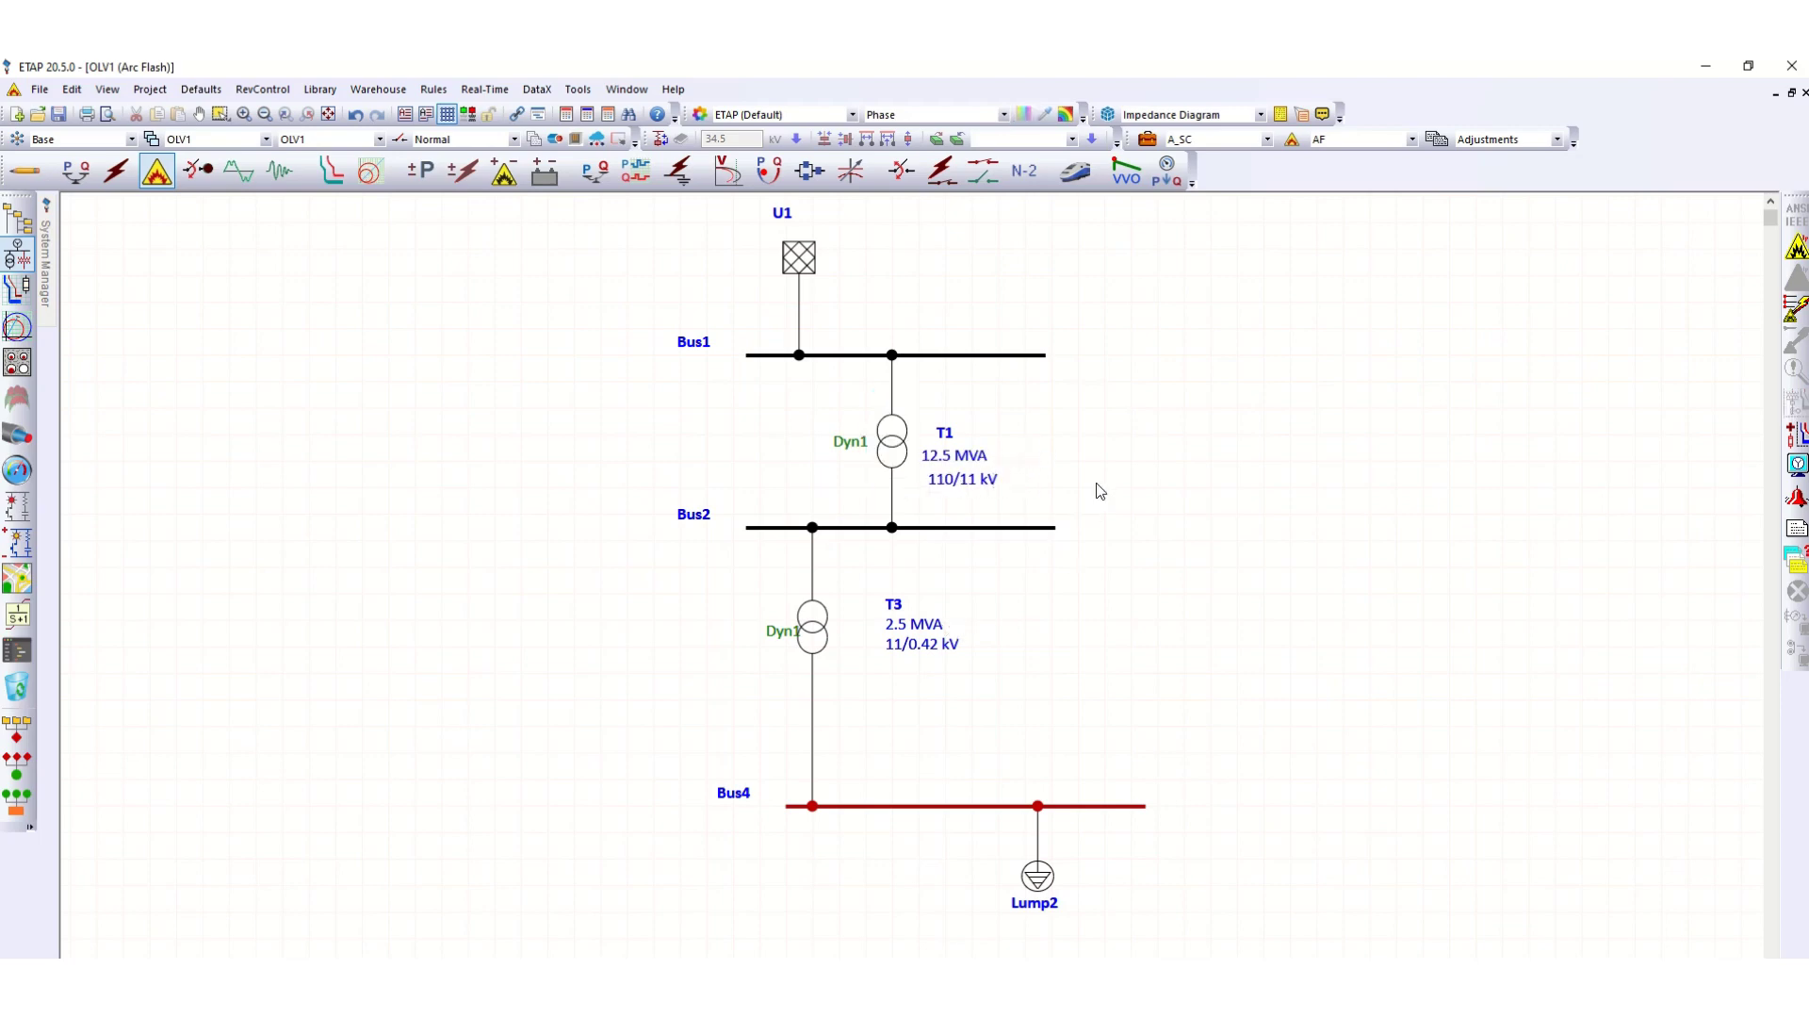
left_click_drag(796, 633, 783, 635)
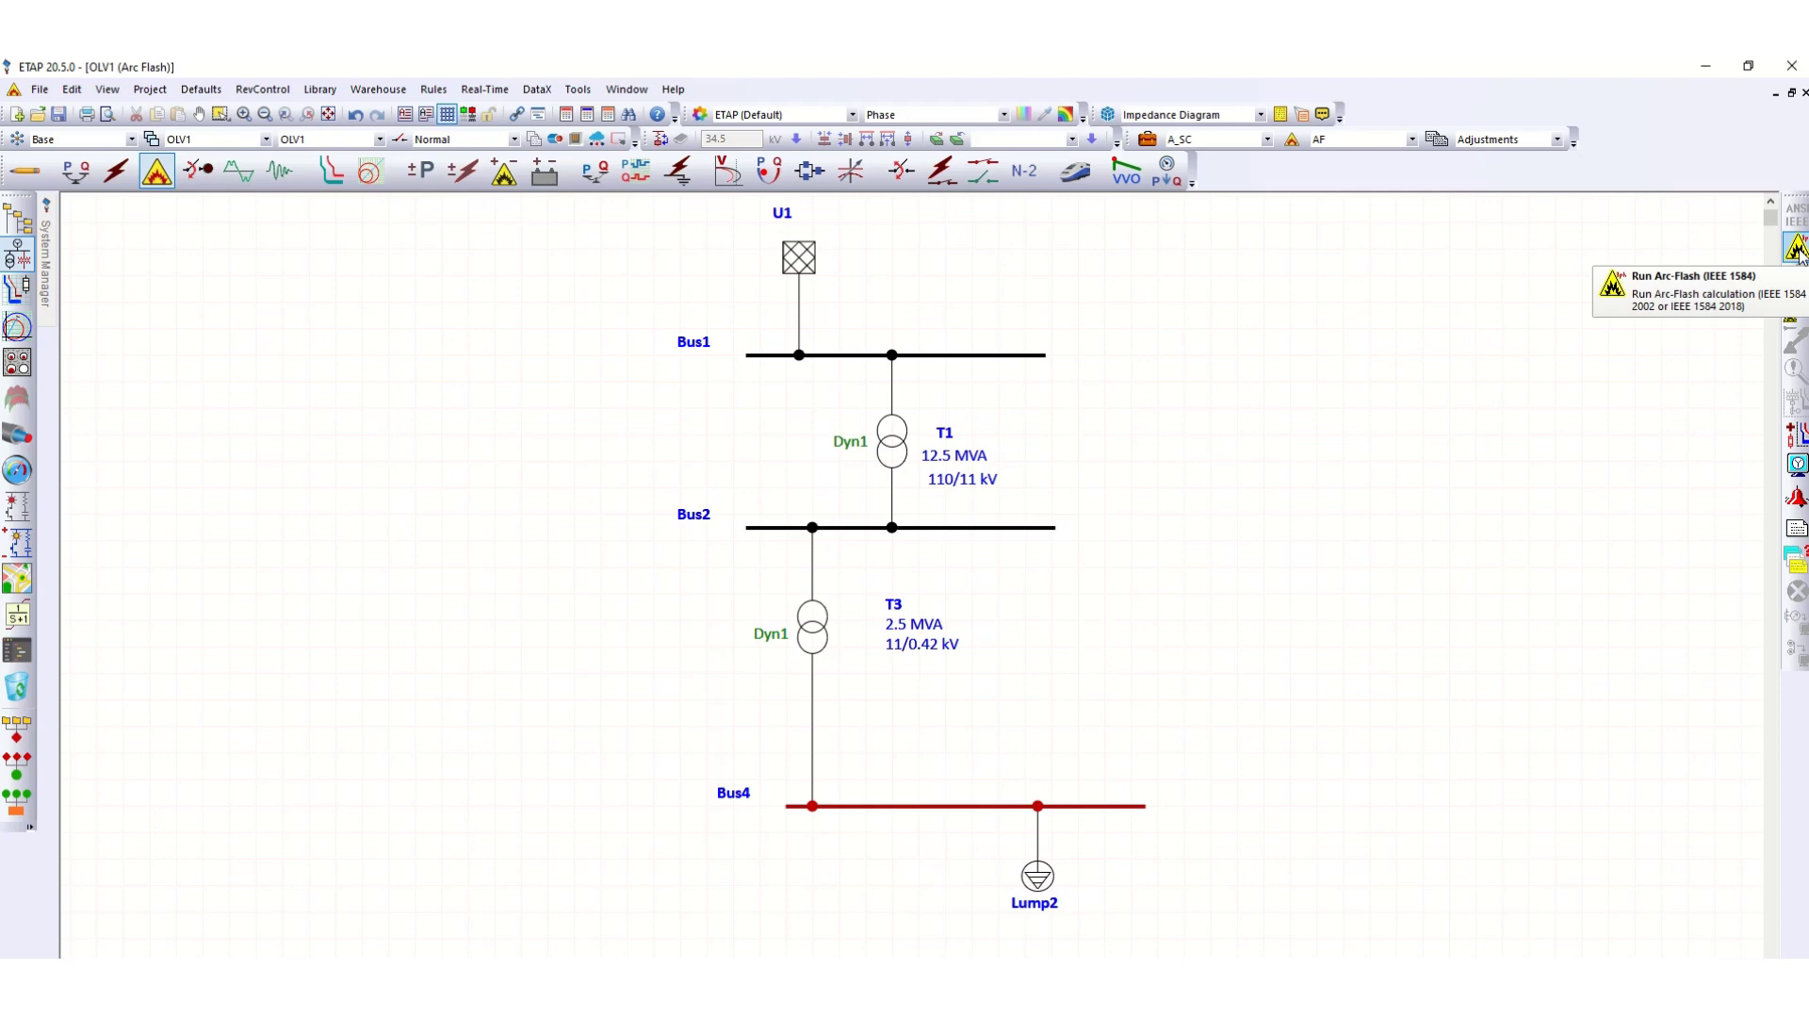
left_click(1798, 250)
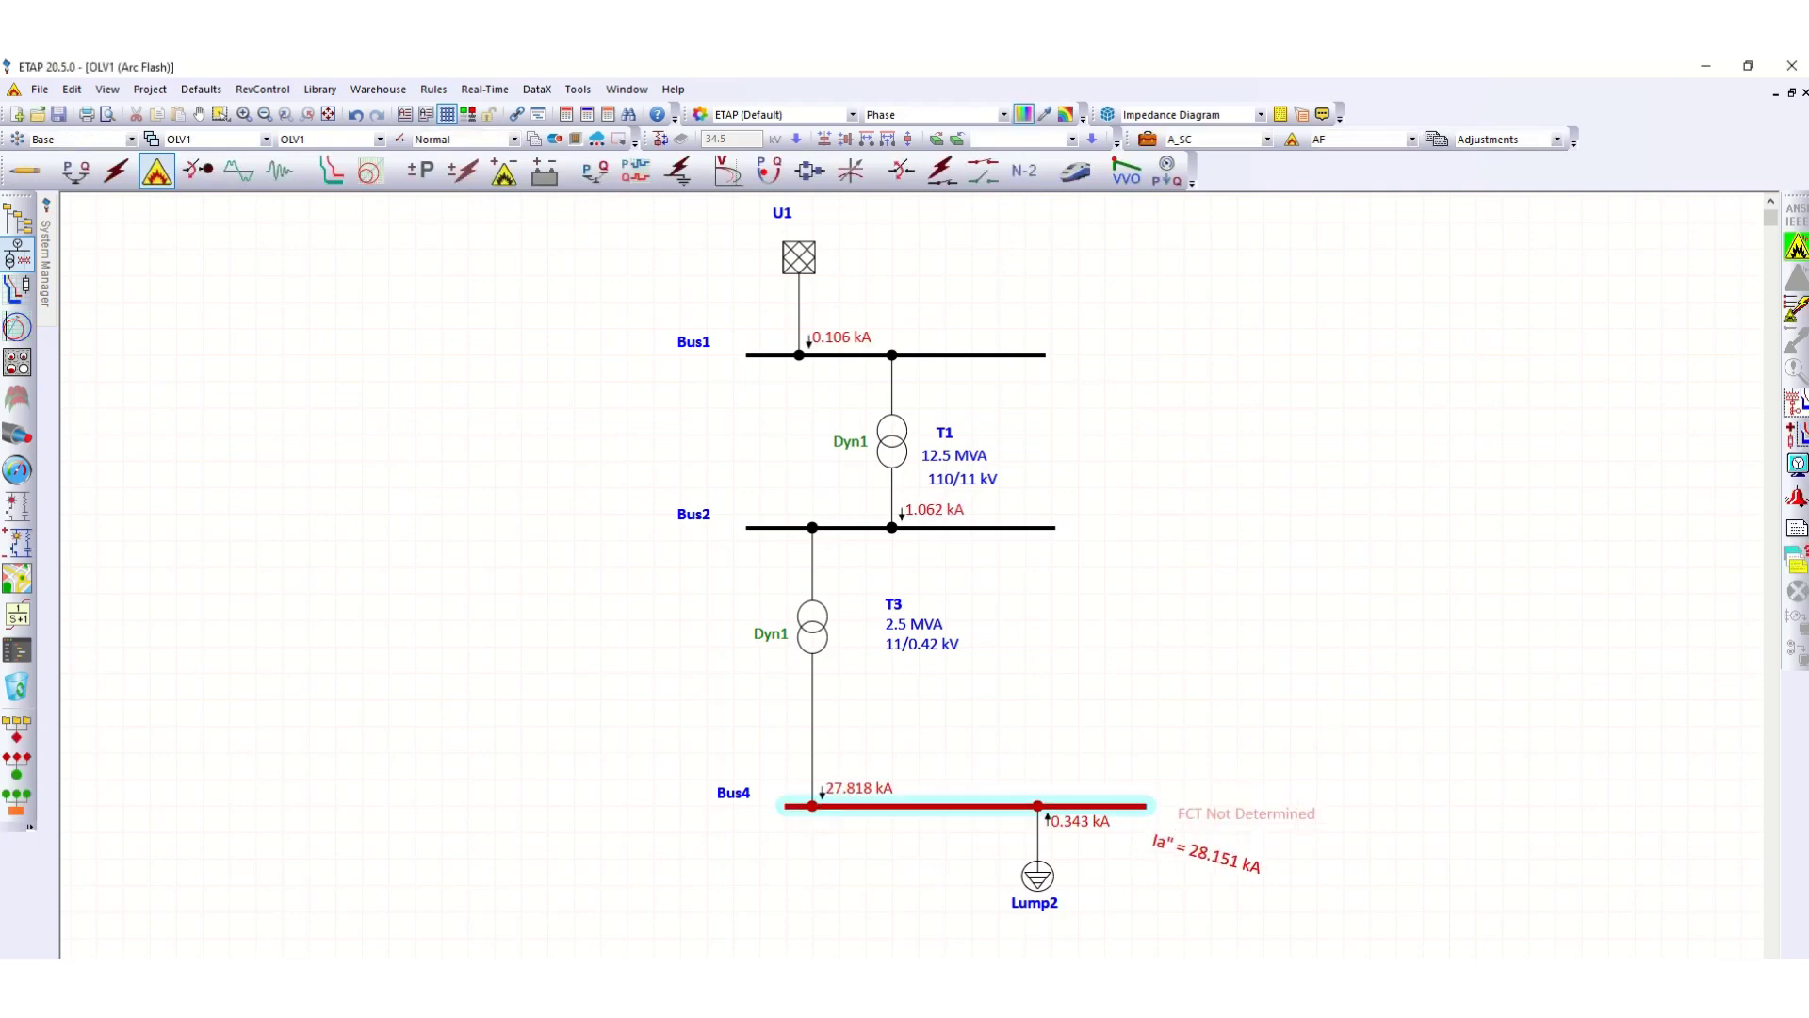
left_click_drag(1236, 824, 1229, 801)
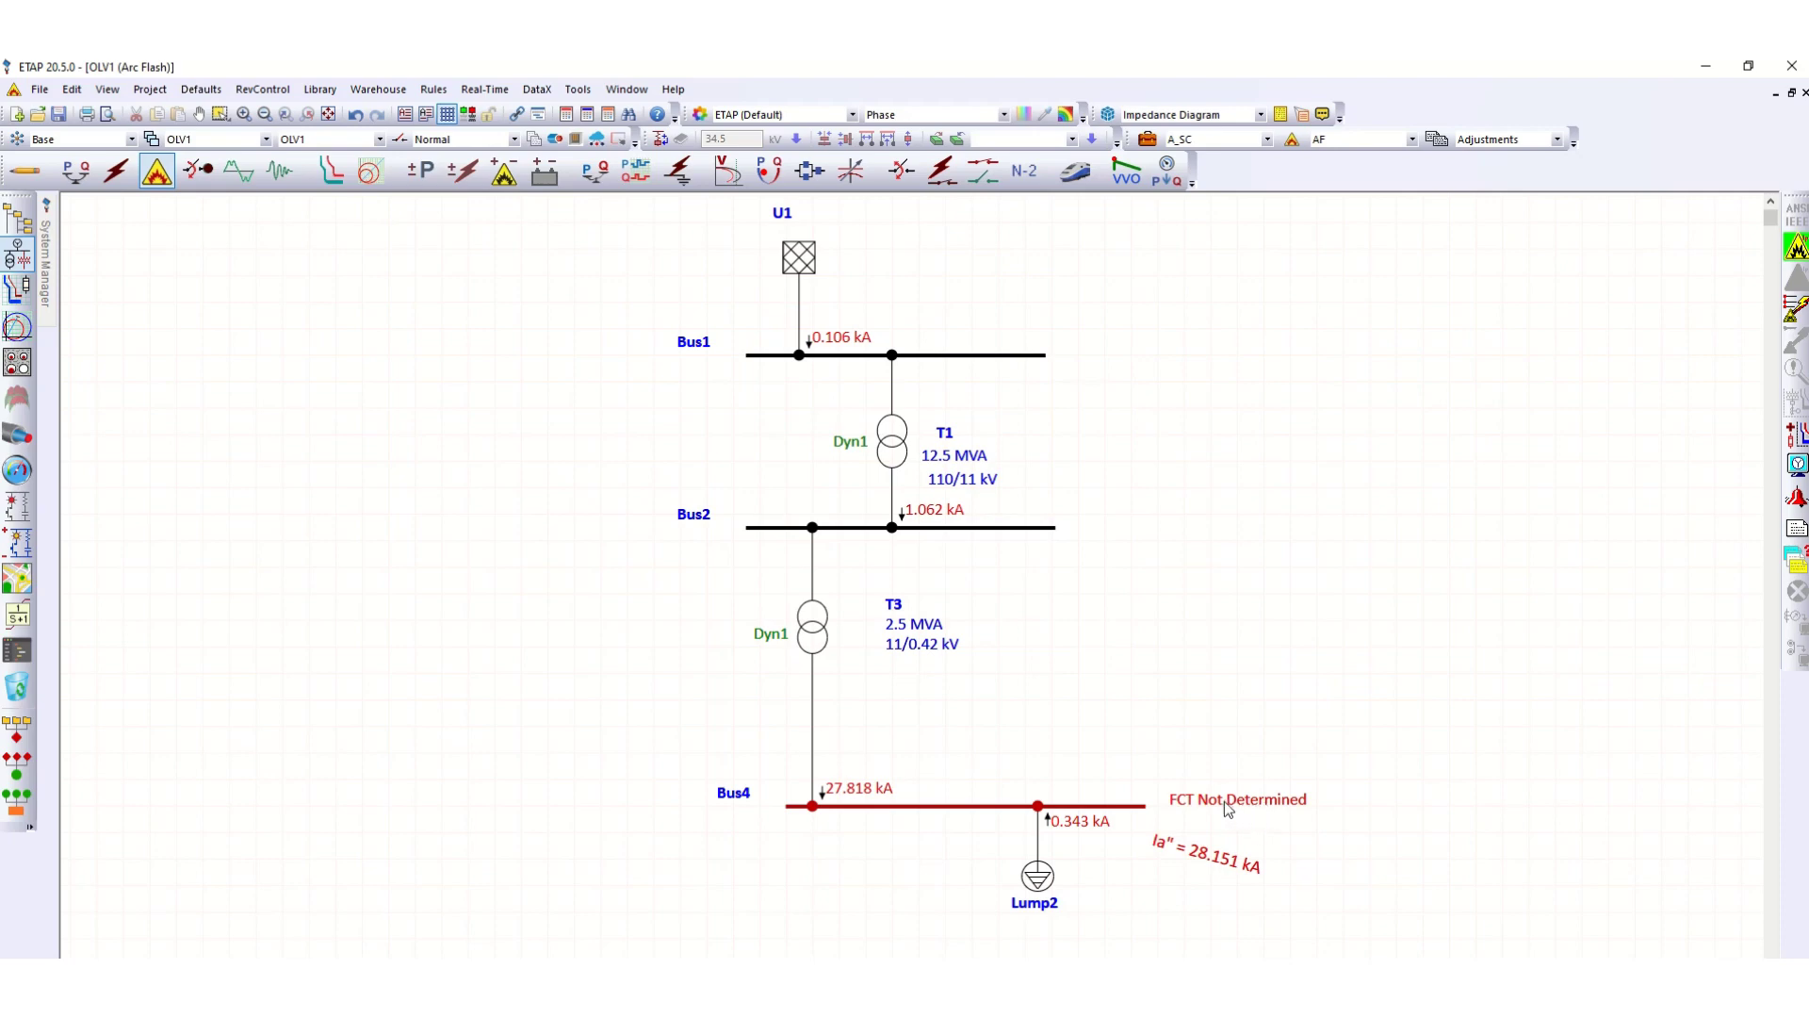
Review Bus4's Rating and Arc Flash tabs, checking the blank Source PD and fault clearing time fields.
double_click(1223, 801)
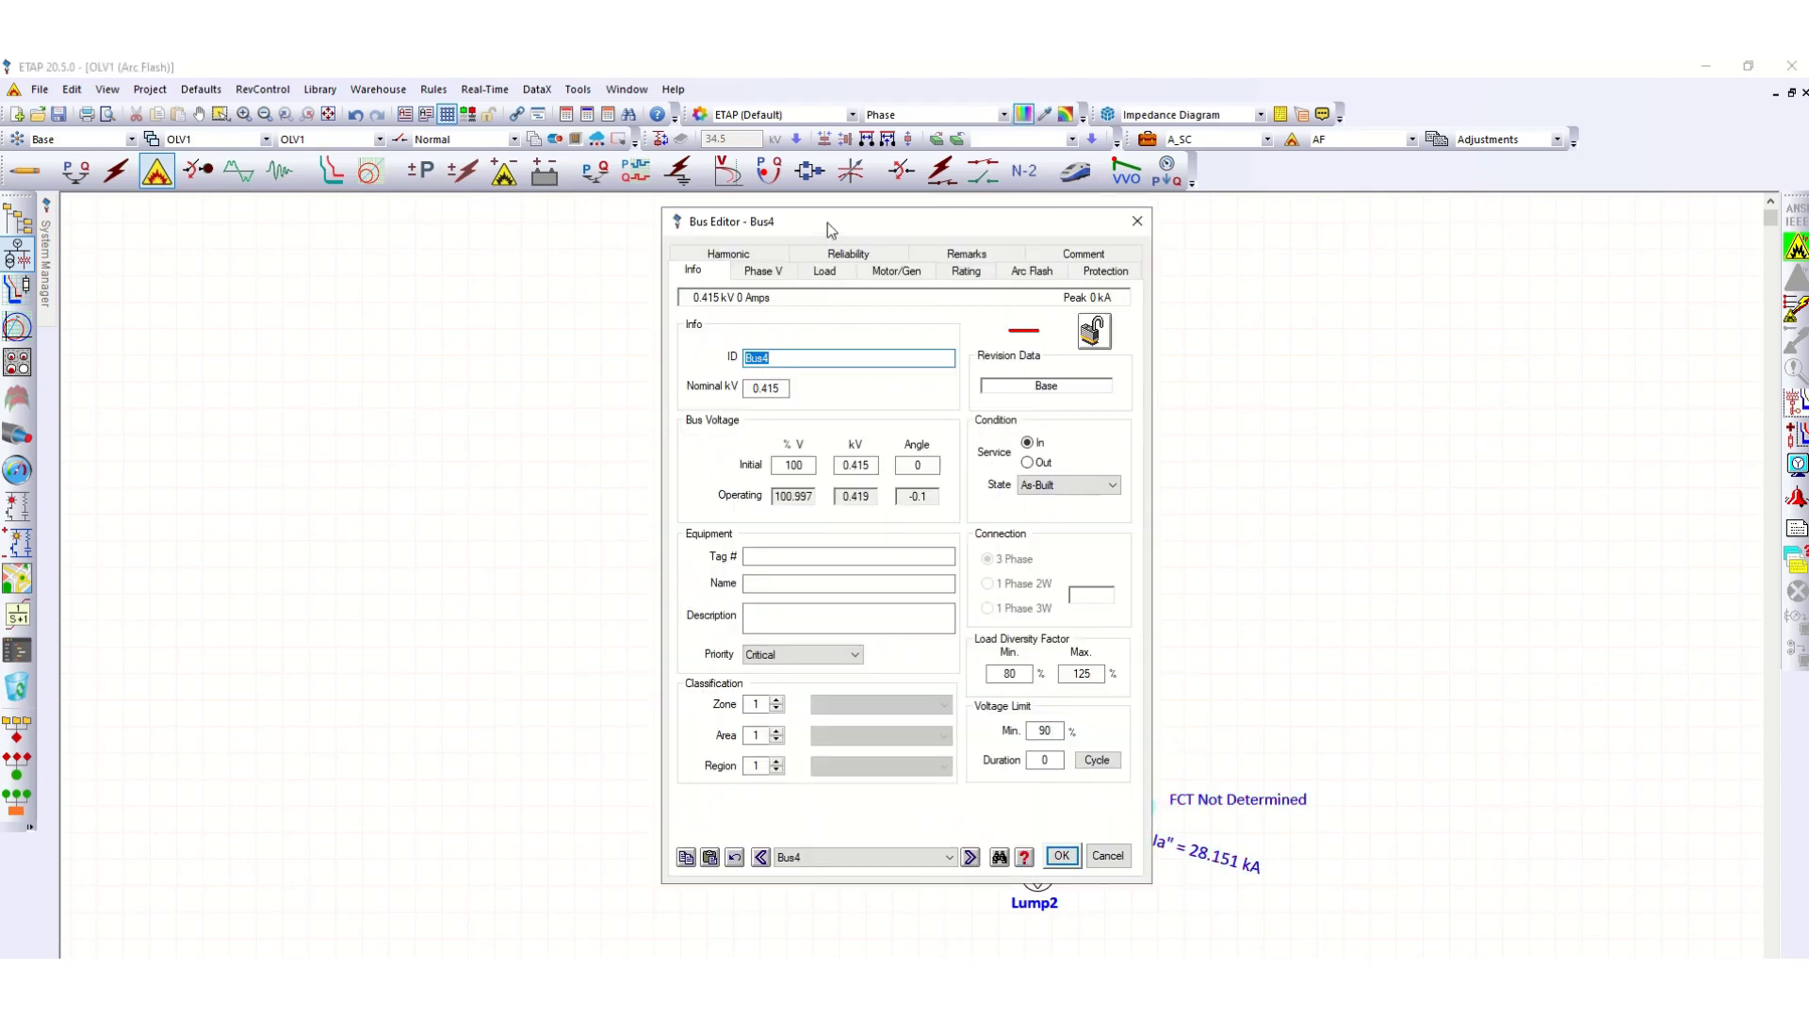
left_click_drag(827, 223, 317, 231)
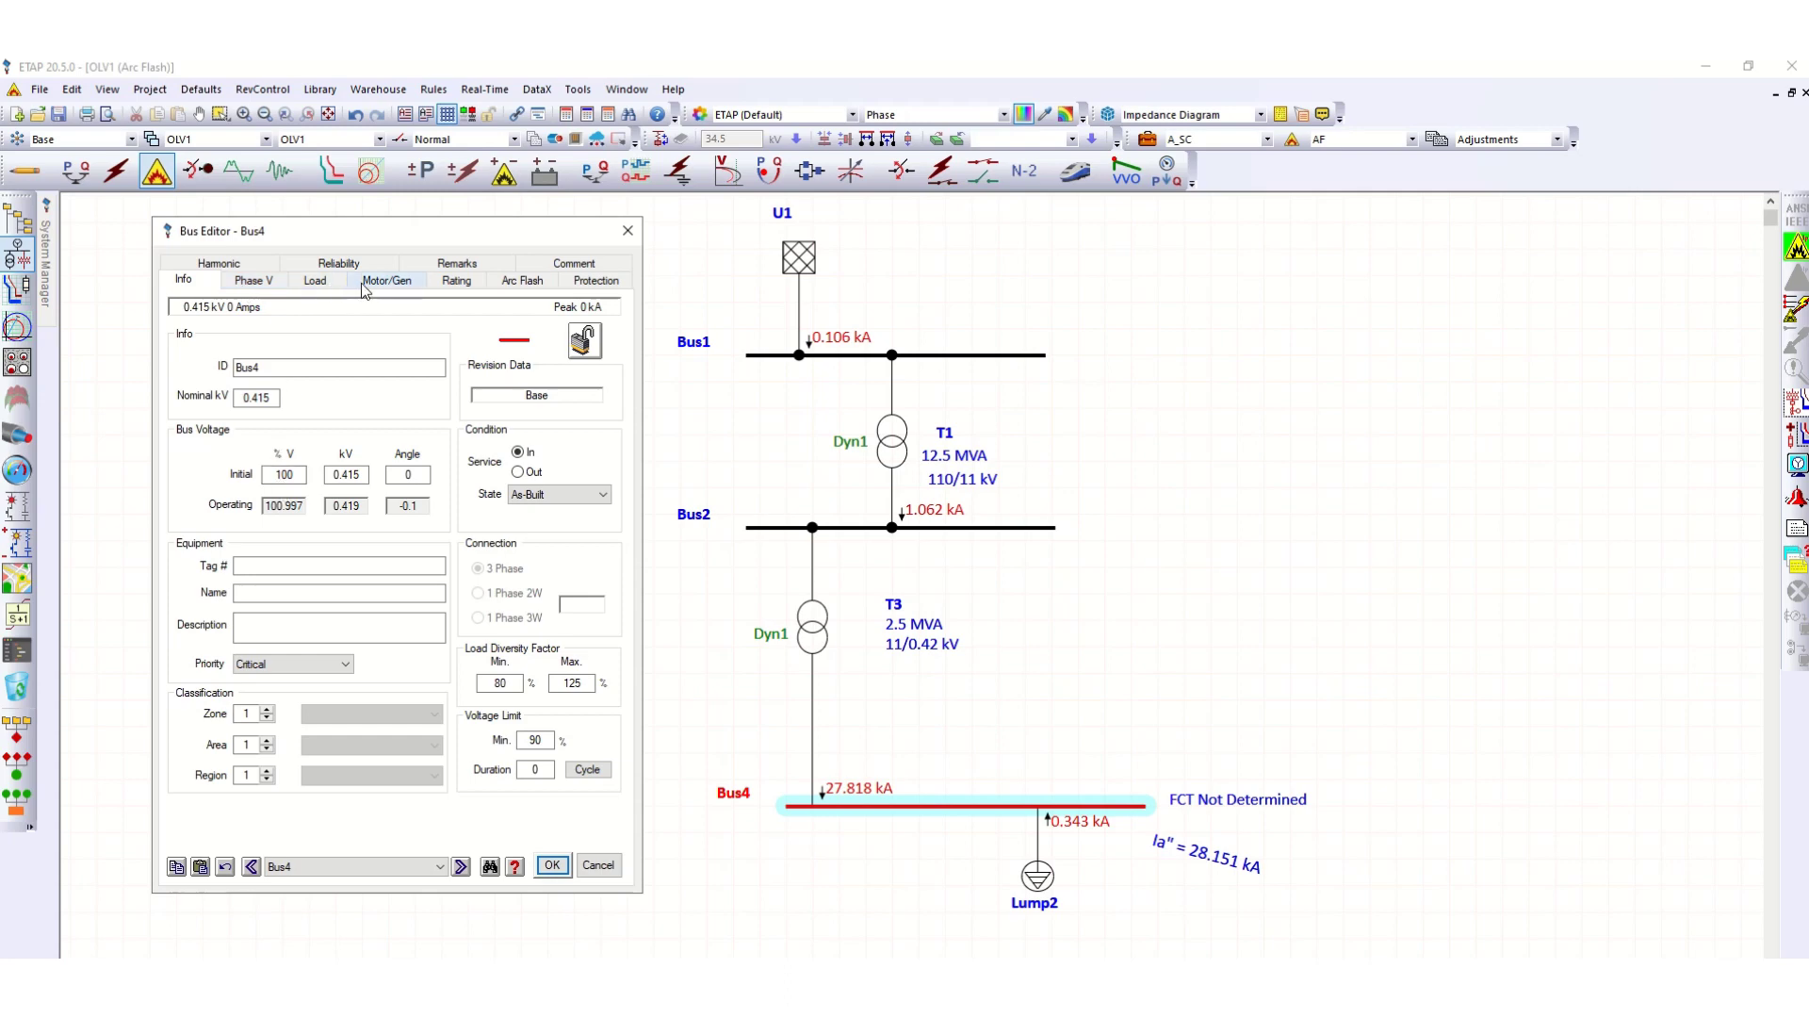
left_click(457, 288)
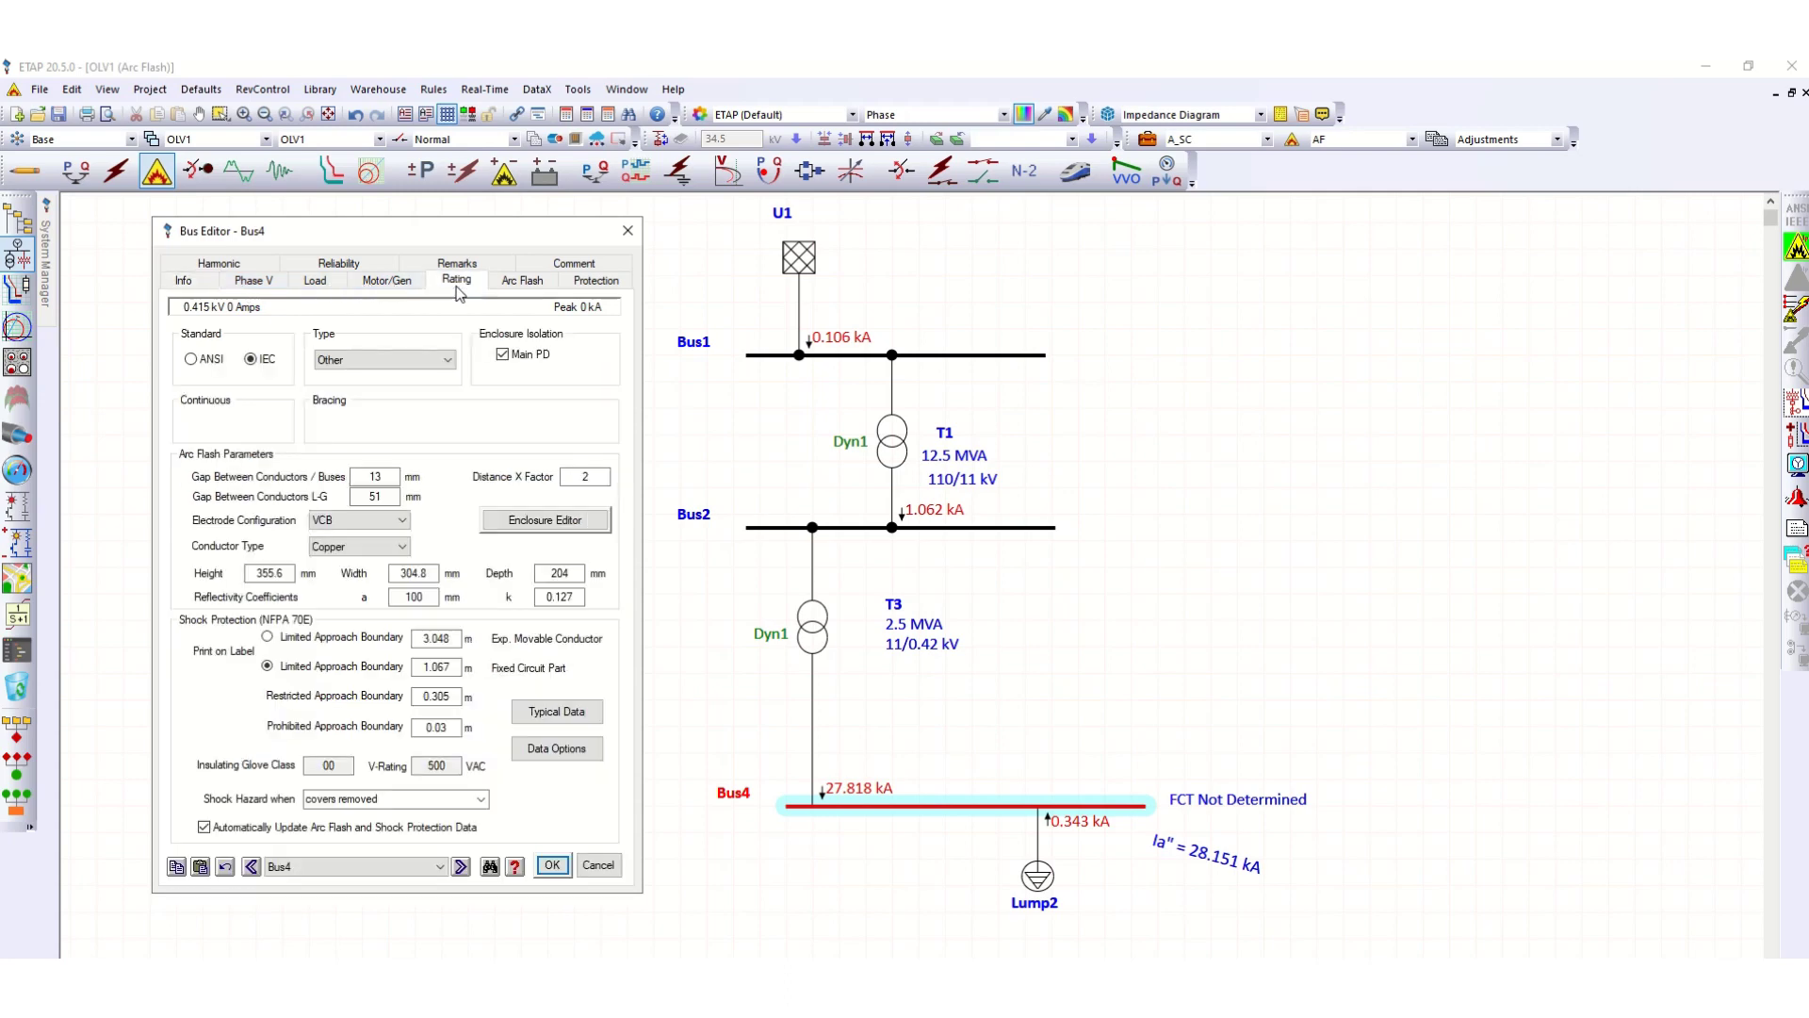
left_click(510, 284)
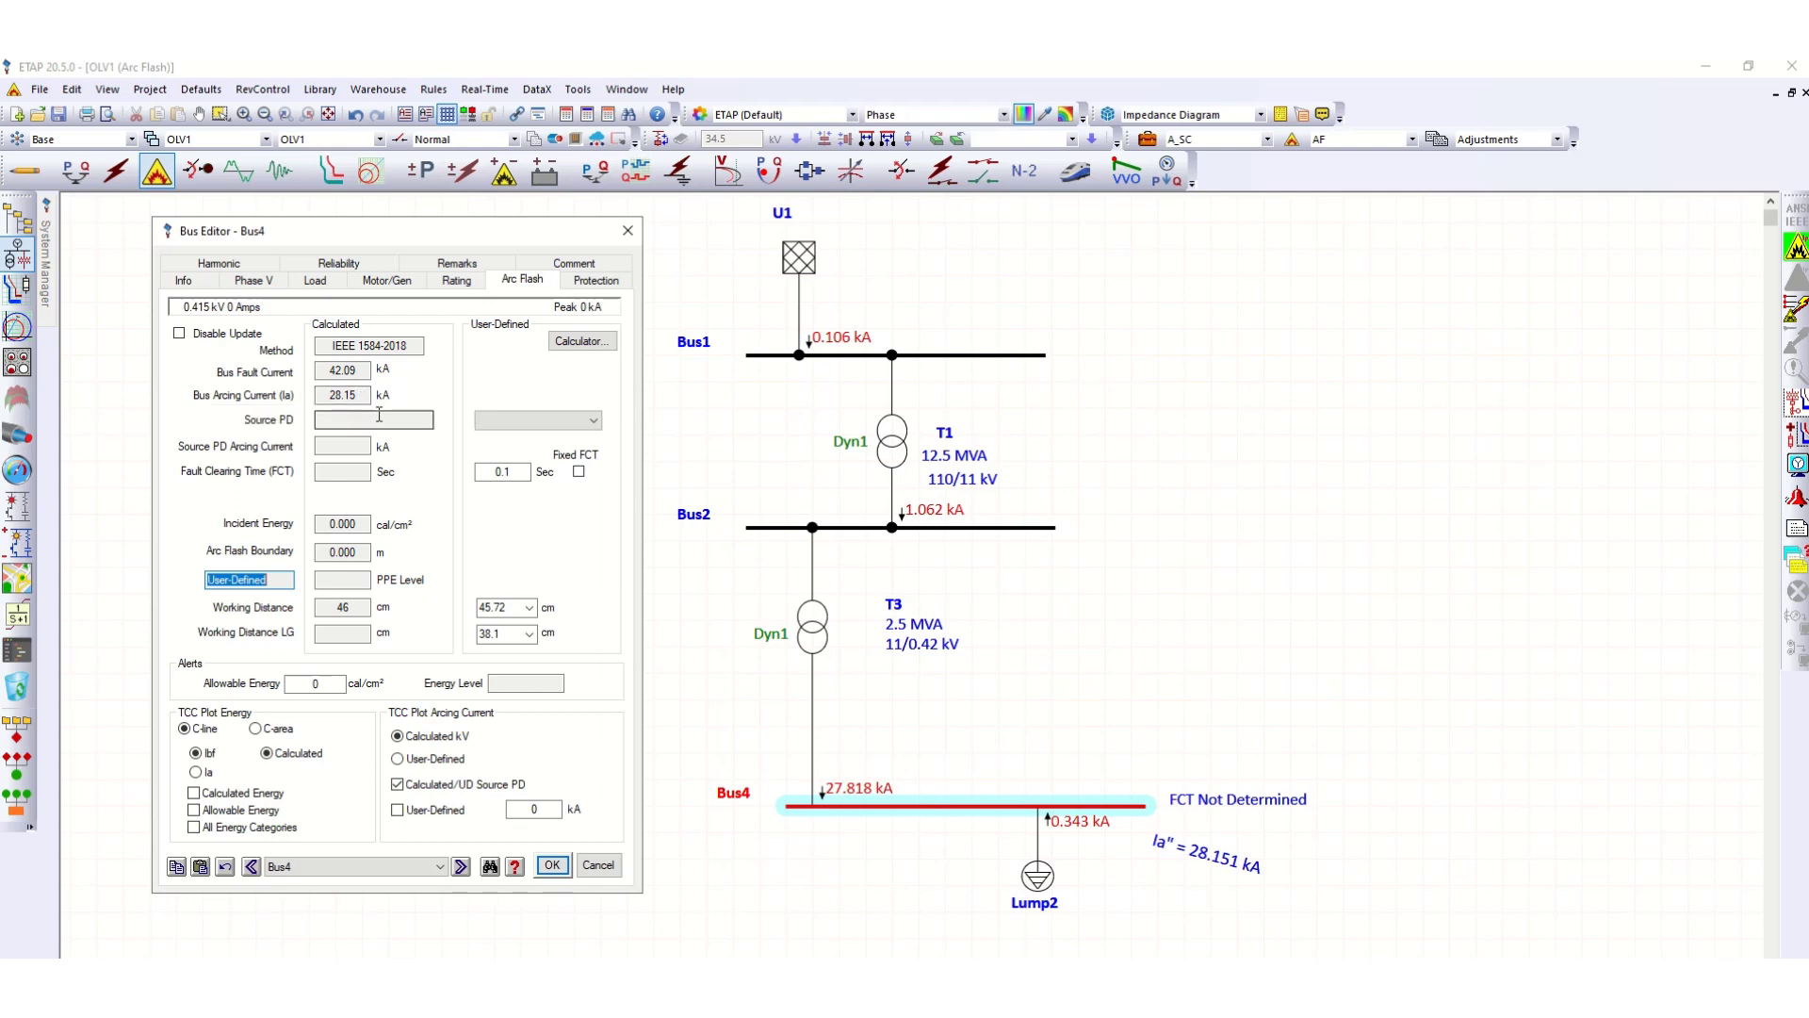
left_click(325, 422)
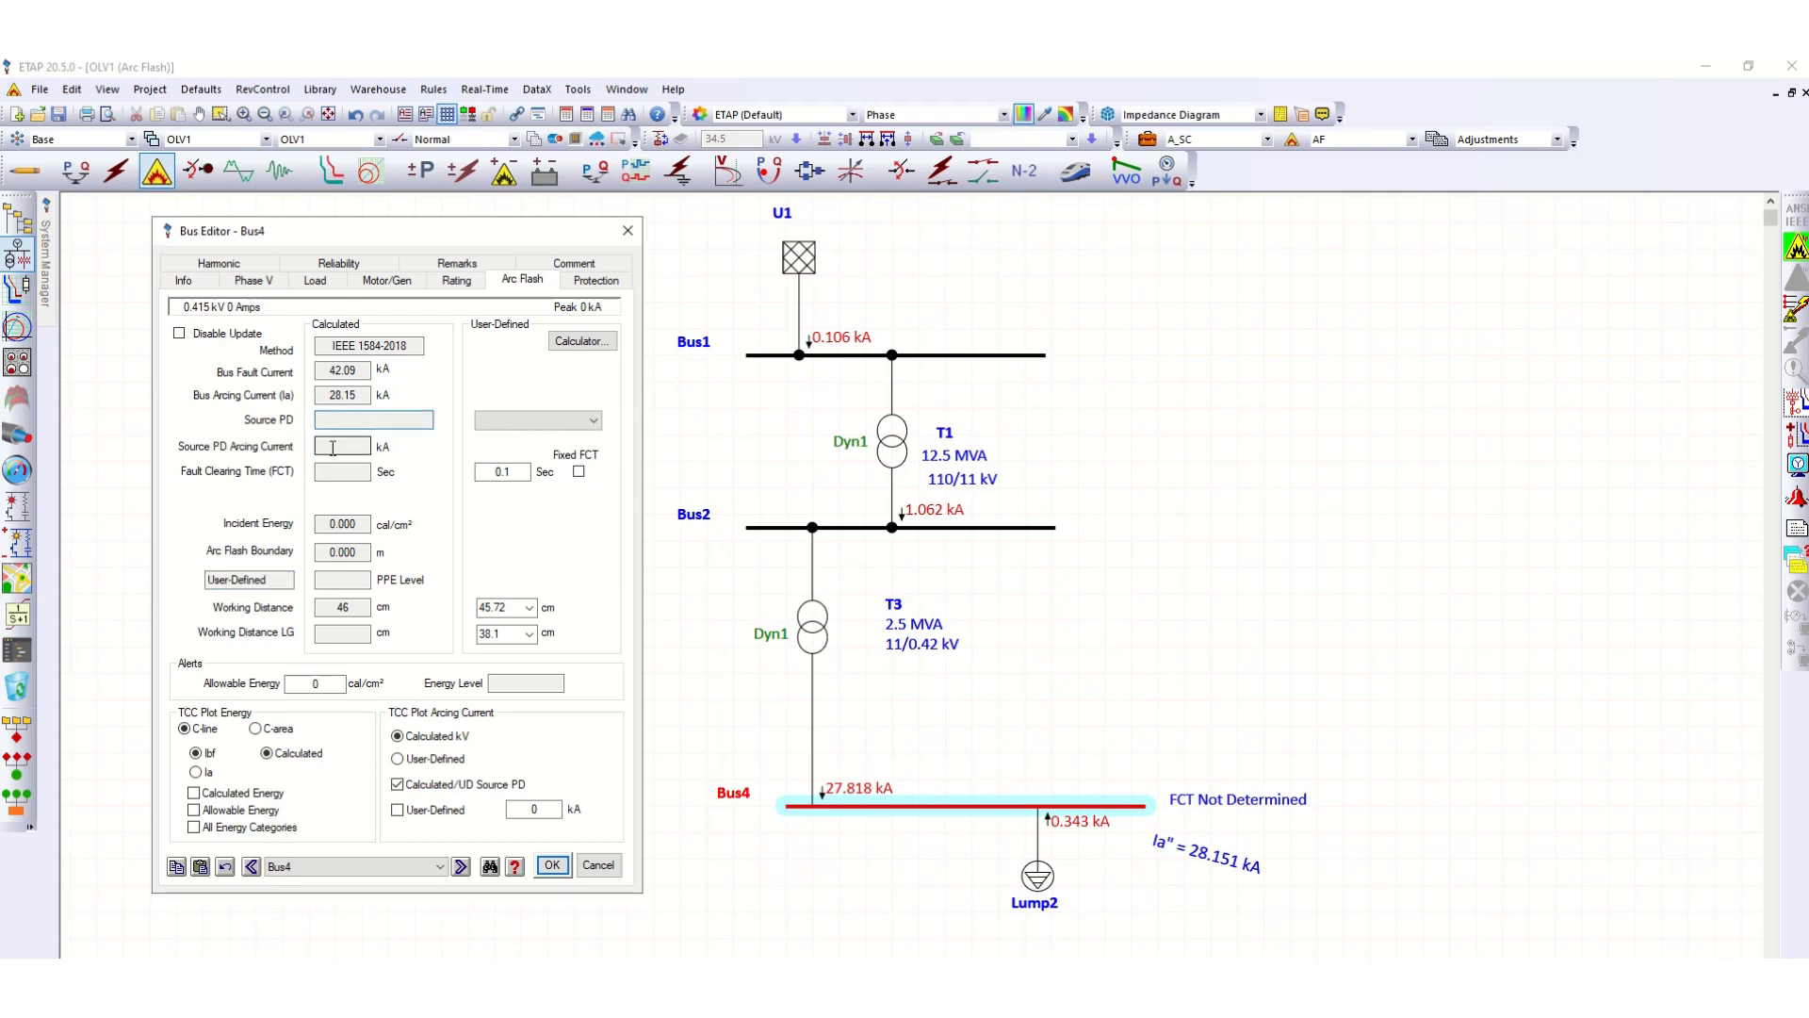
key("Tab")
left_click(342, 472)
left_click(377, 421)
Replace the T3–Bus4 link with a new LV circuit breaker CB3 wired down to Bus4.
left_click(627, 230)
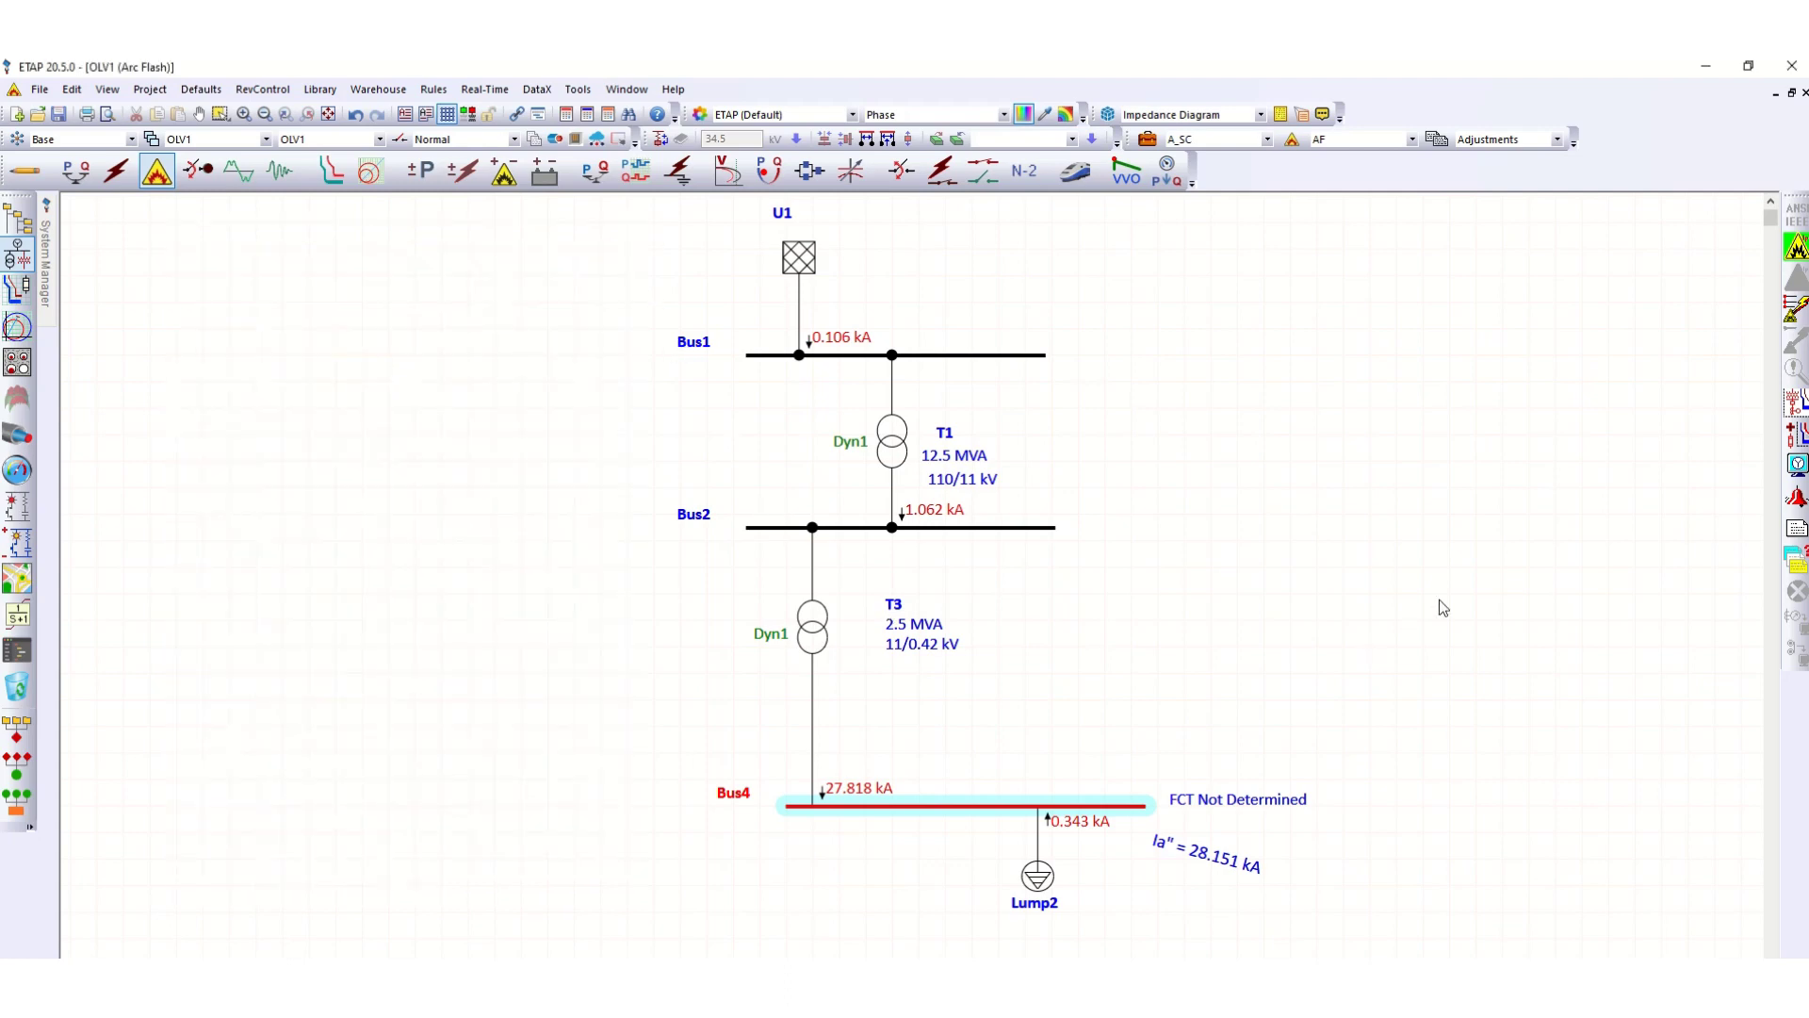
left_click(26, 171)
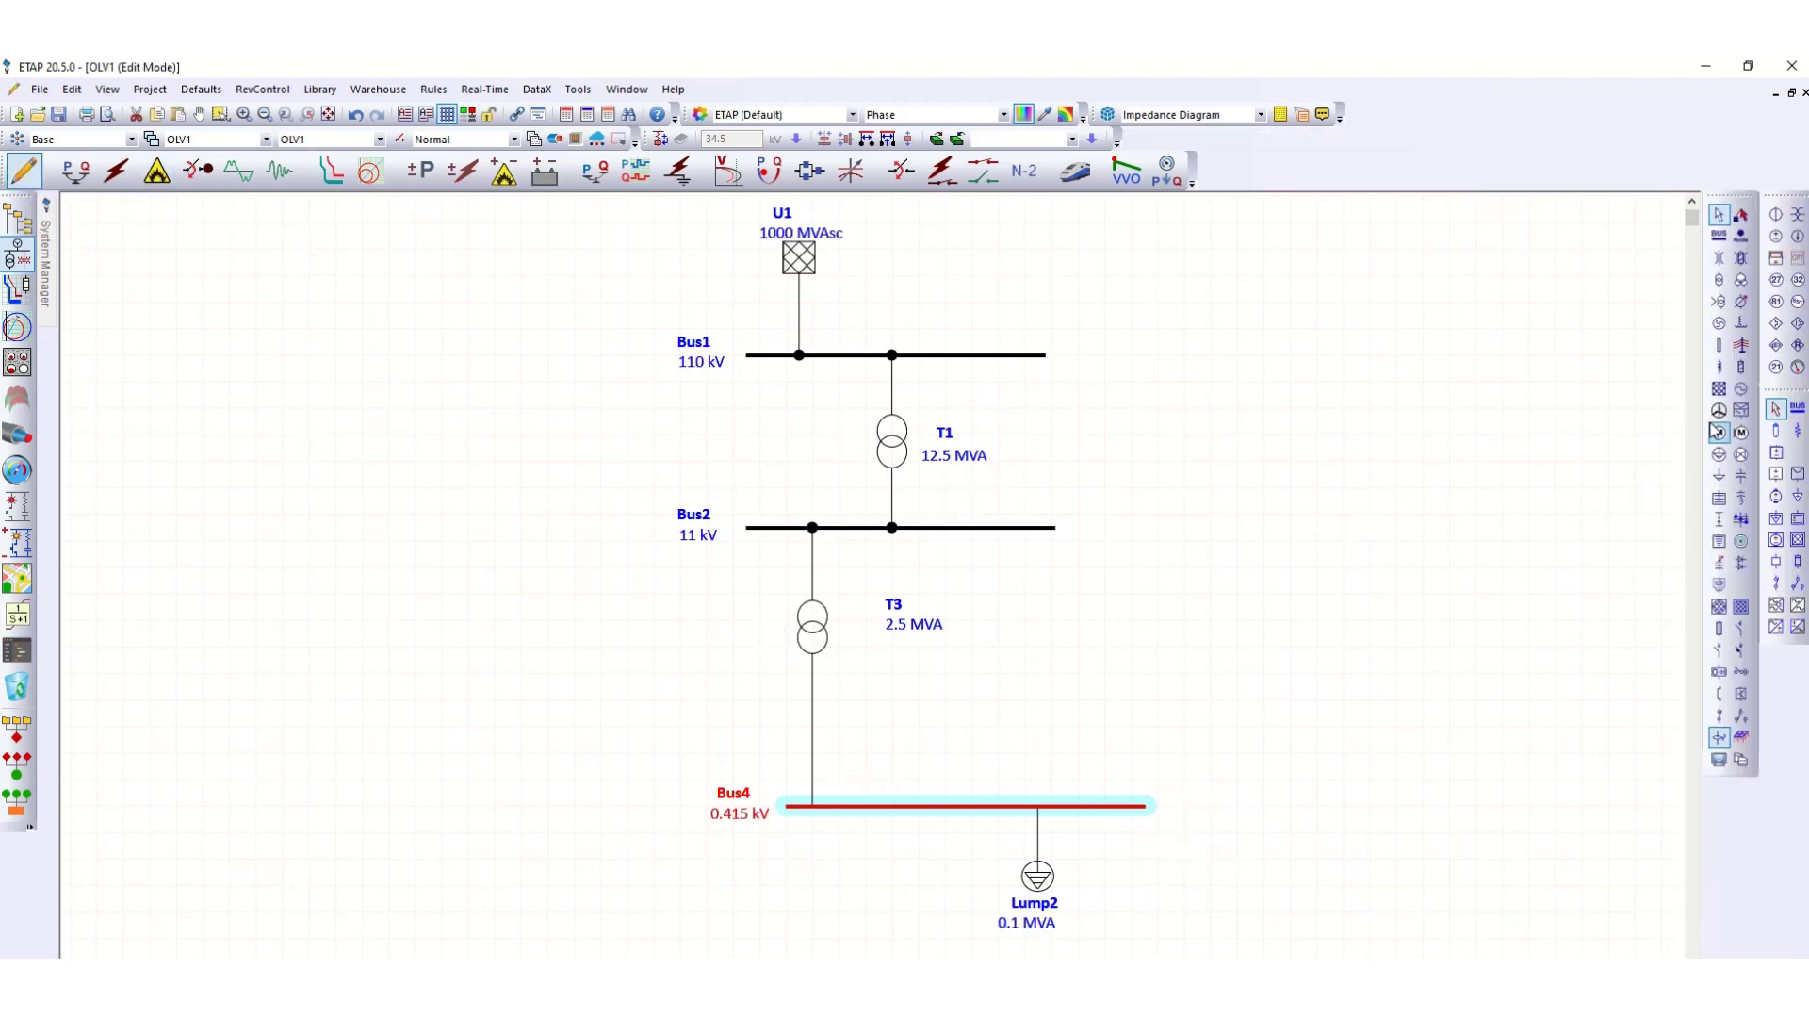
left_click(812, 749)
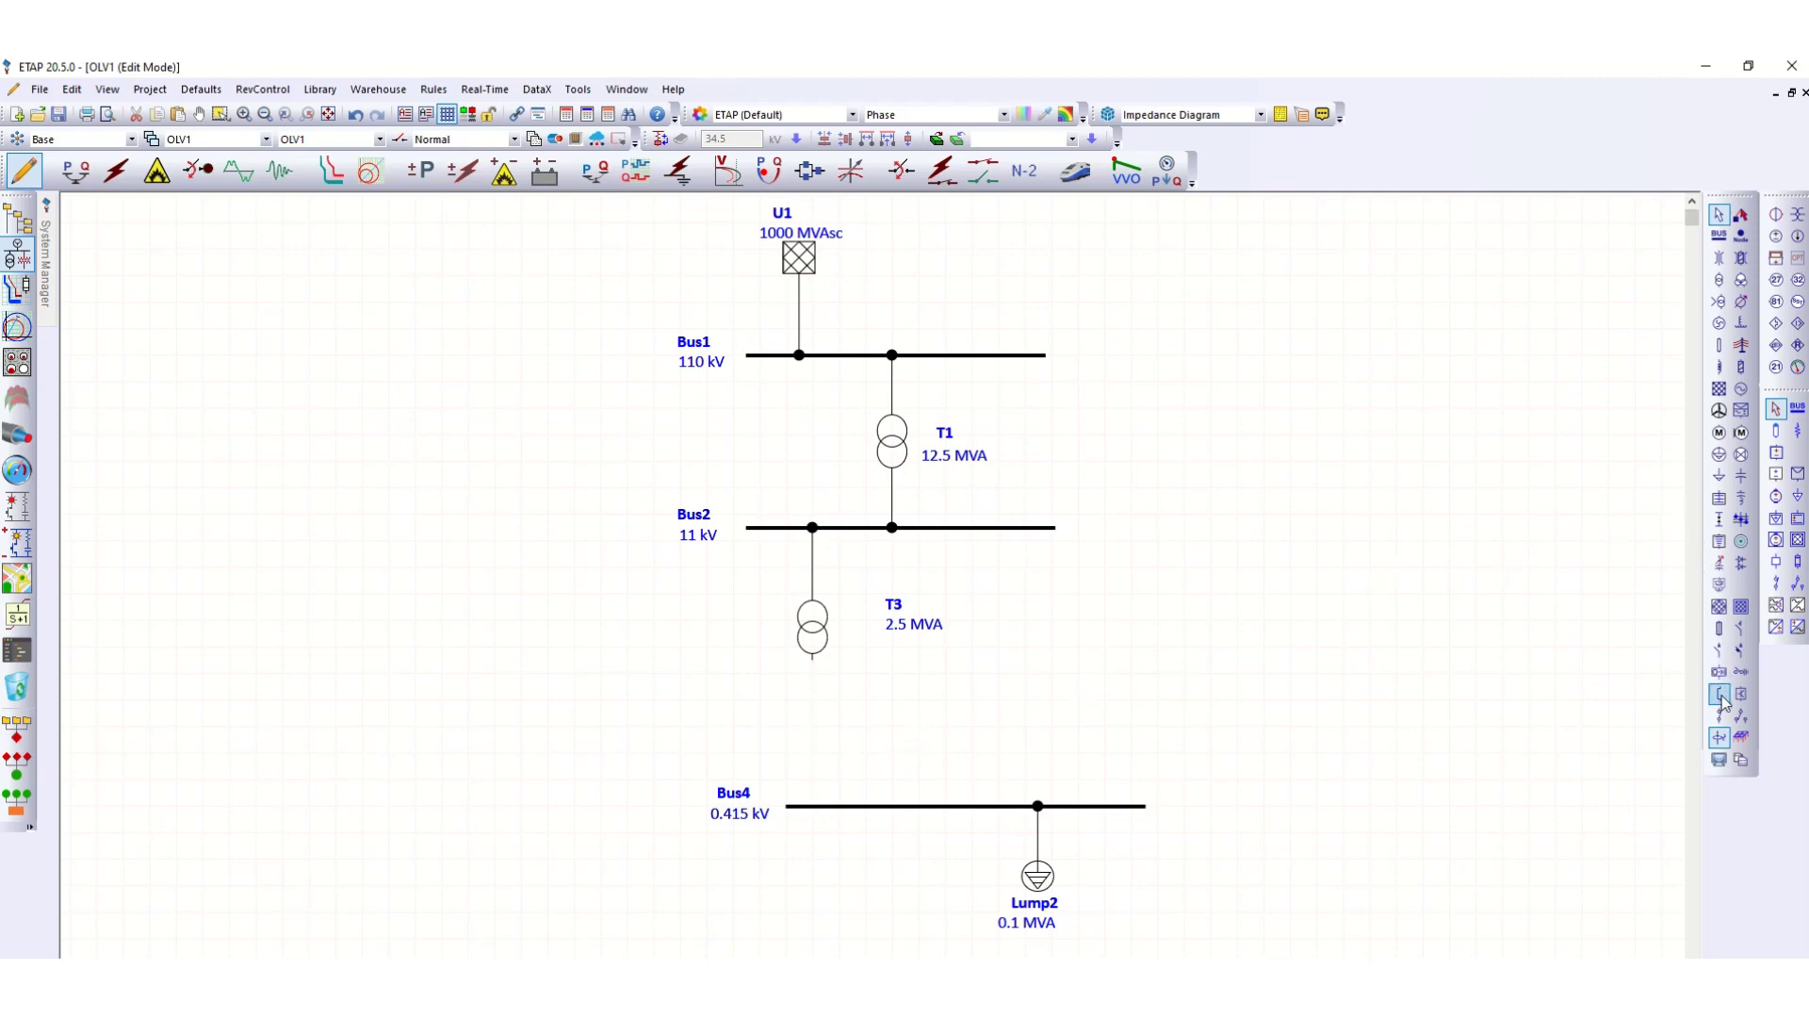
left_click(1741, 652)
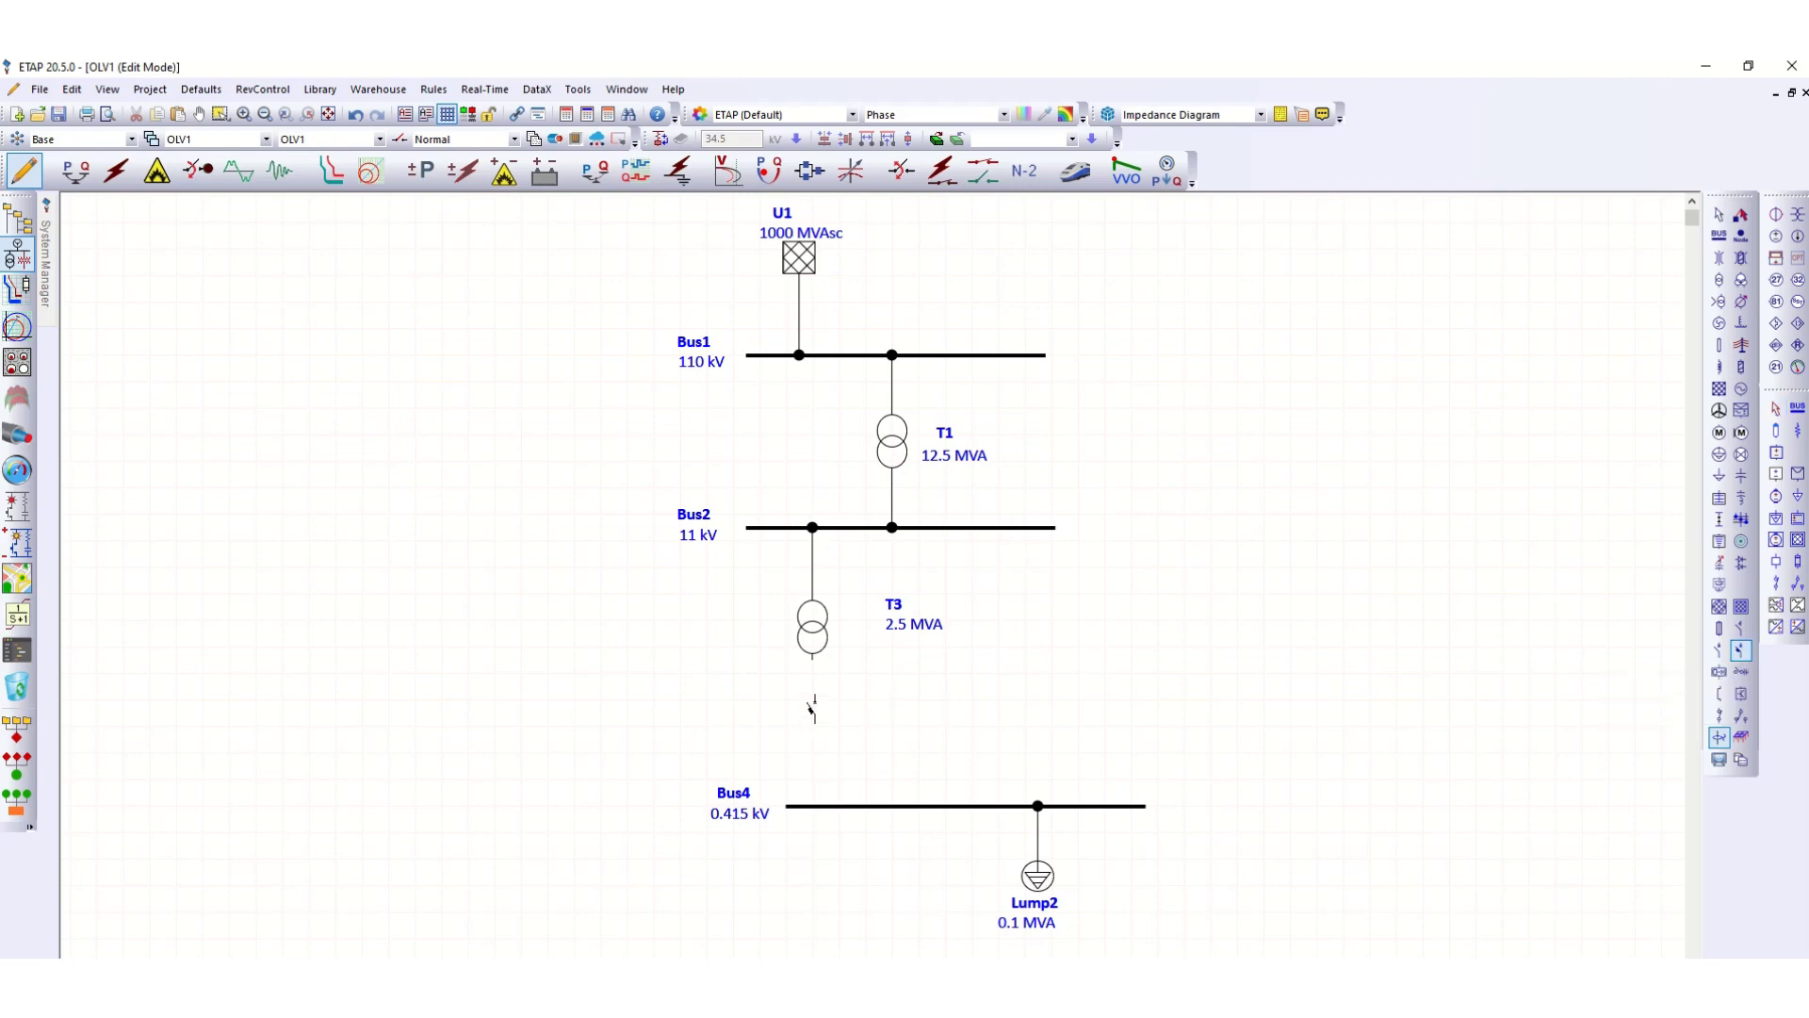
left_click(810, 702)
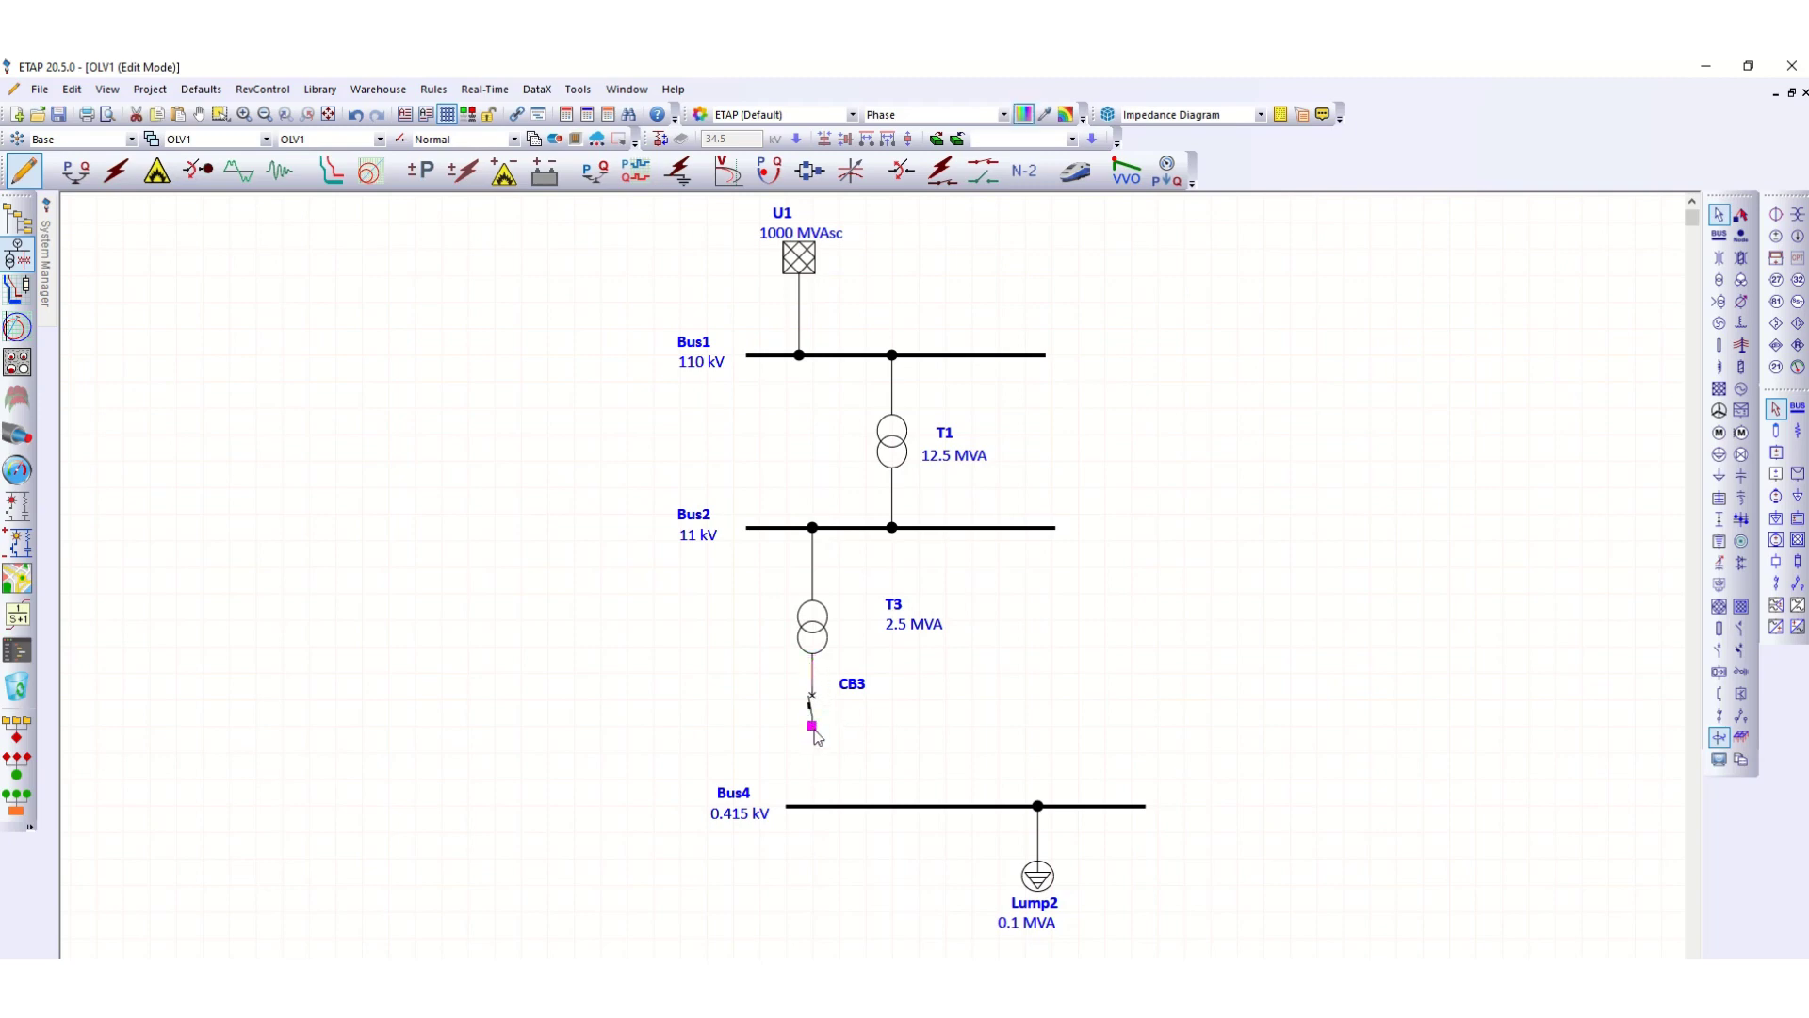
left_click_drag(812, 725, 816, 806)
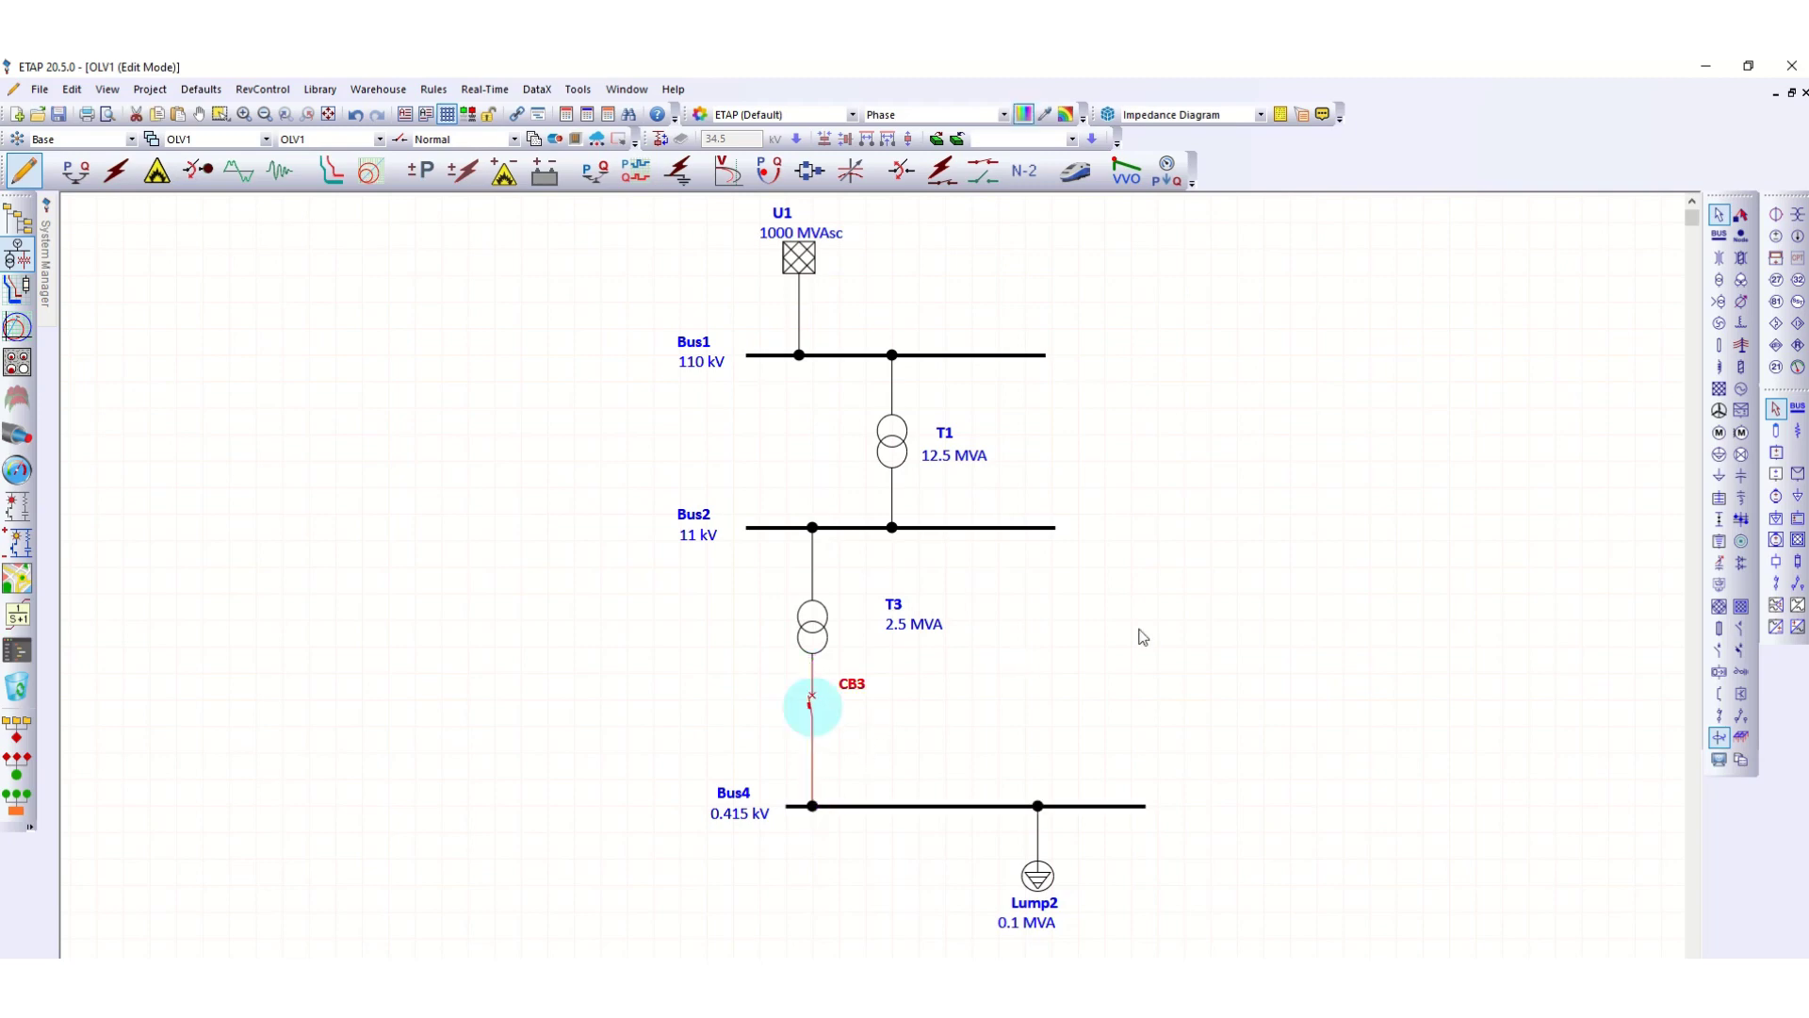
left_click(1587, 383)
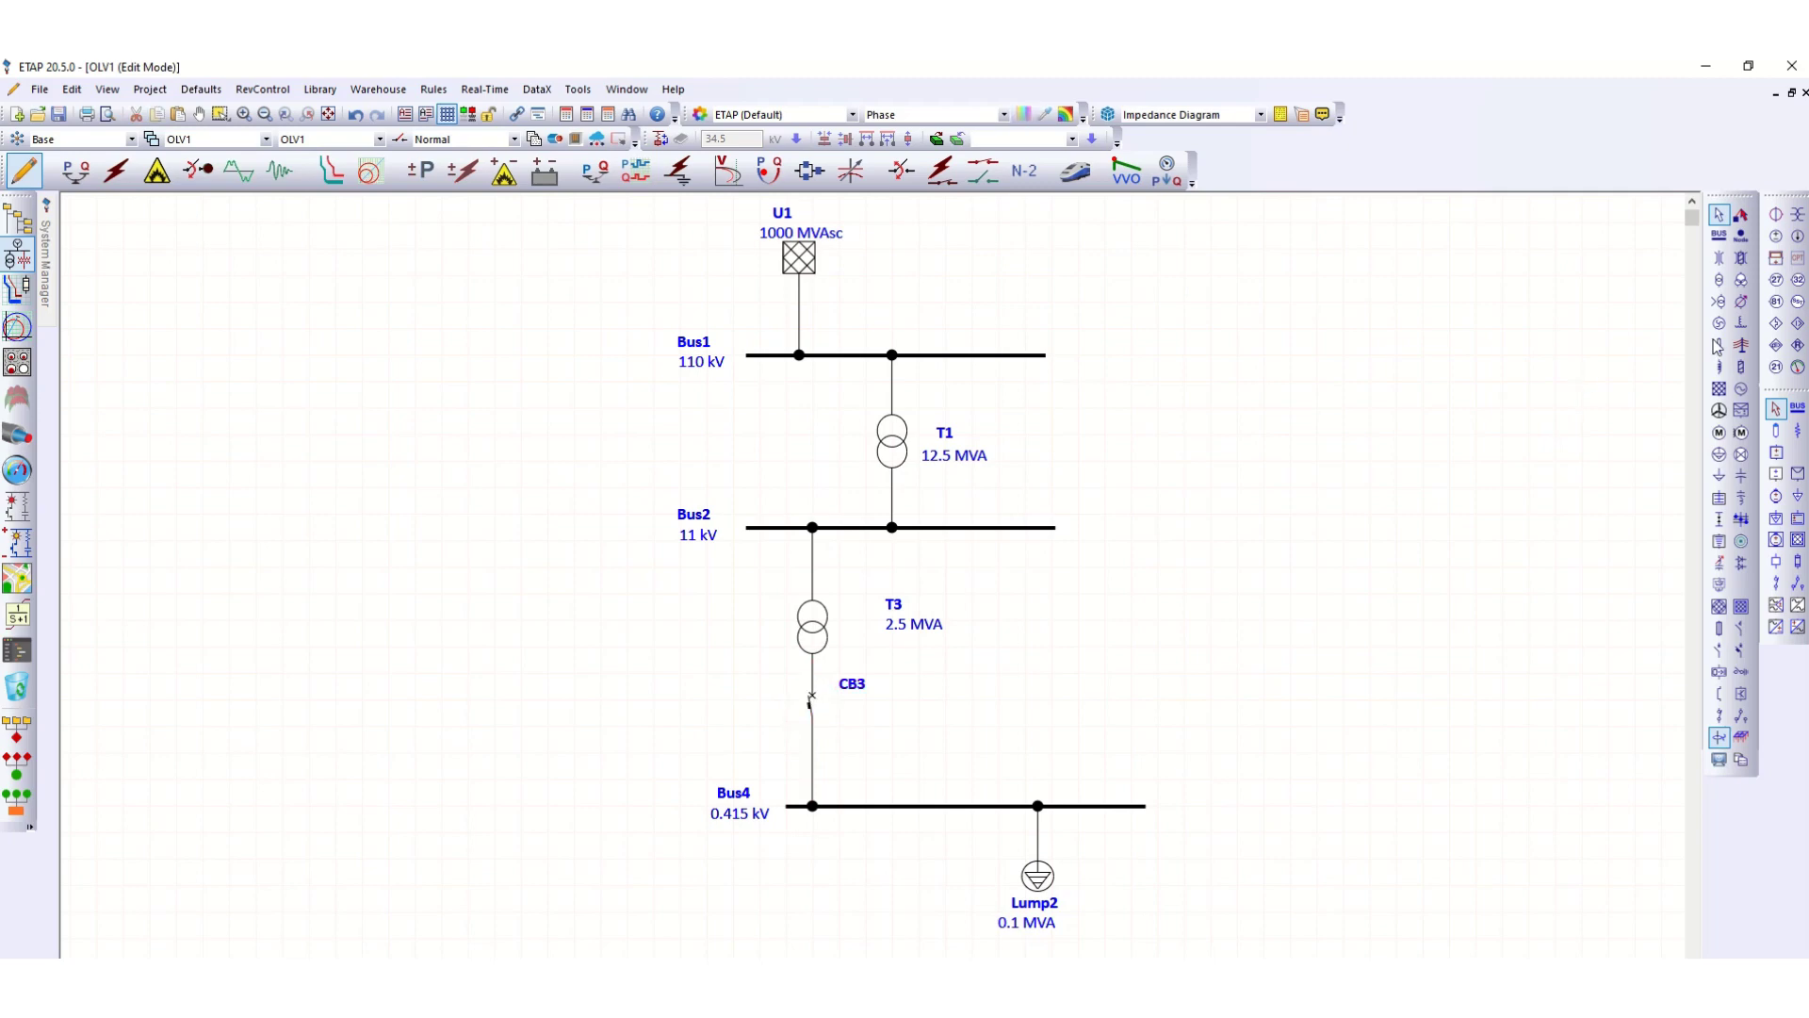
Place a current transformer below CB3 and an overcurrent relay to its right, wired to the CT.
left_click(1776, 216)
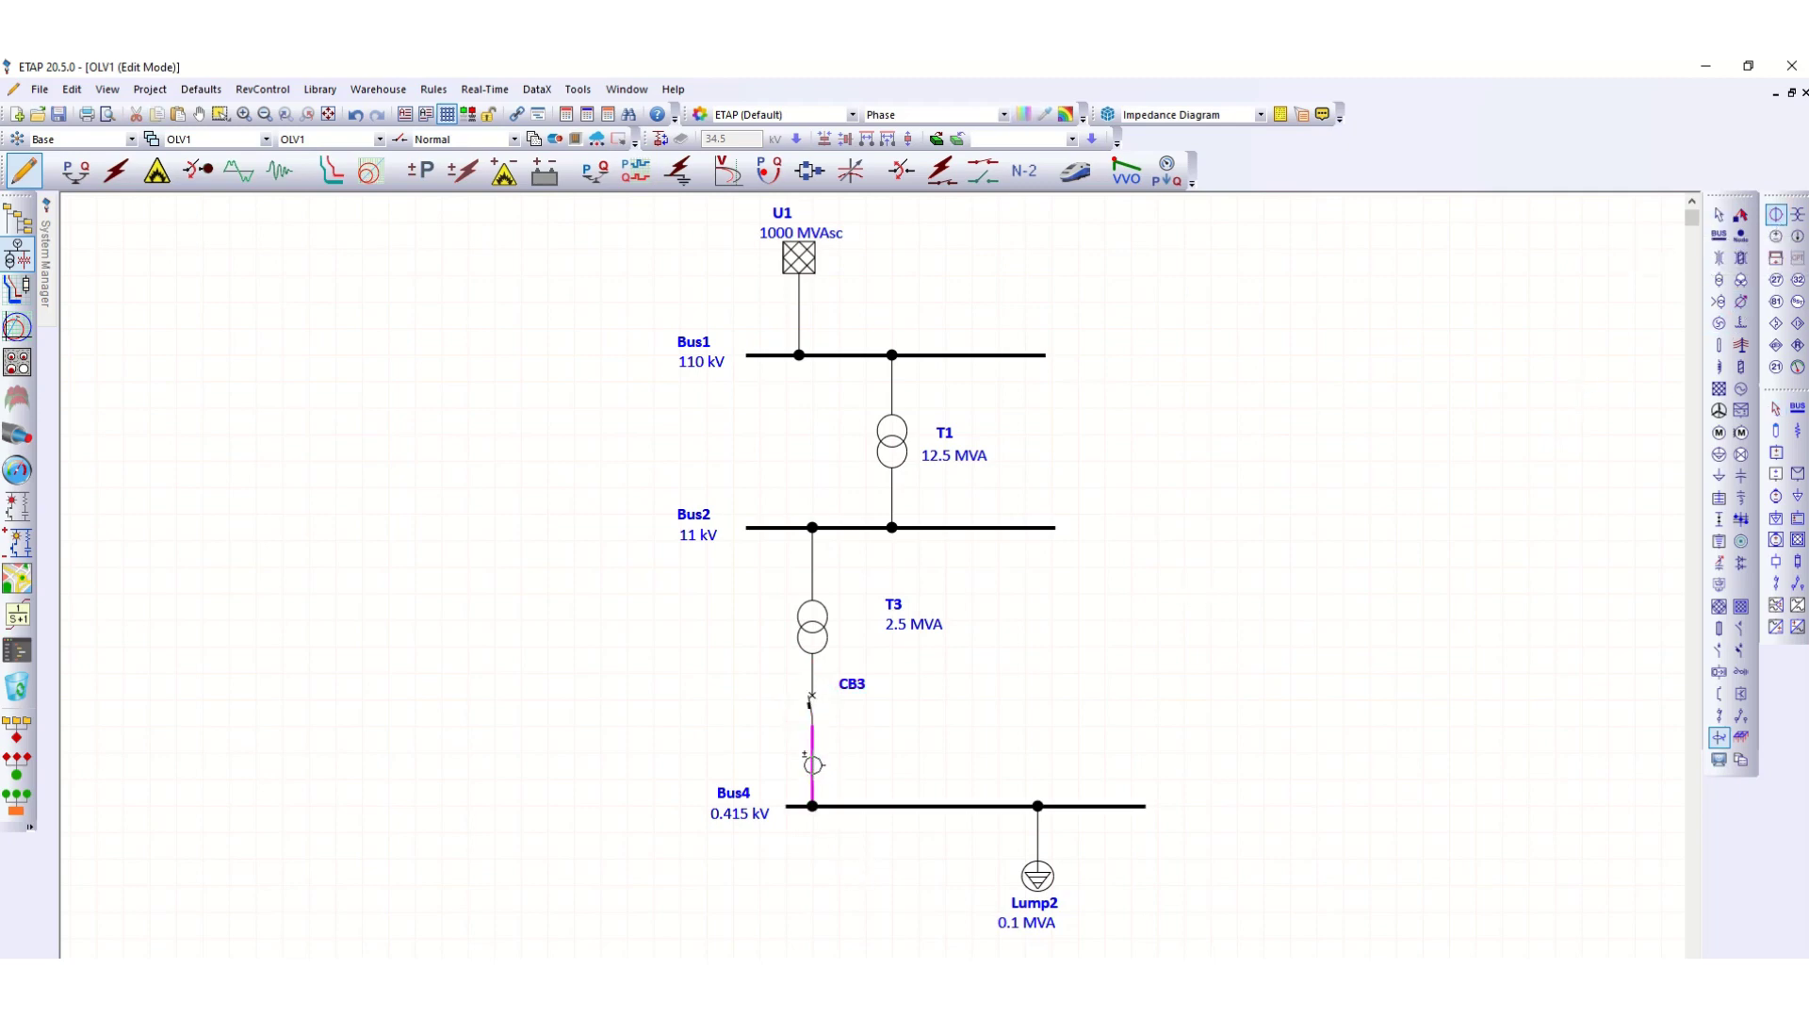
left_click(812, 764)
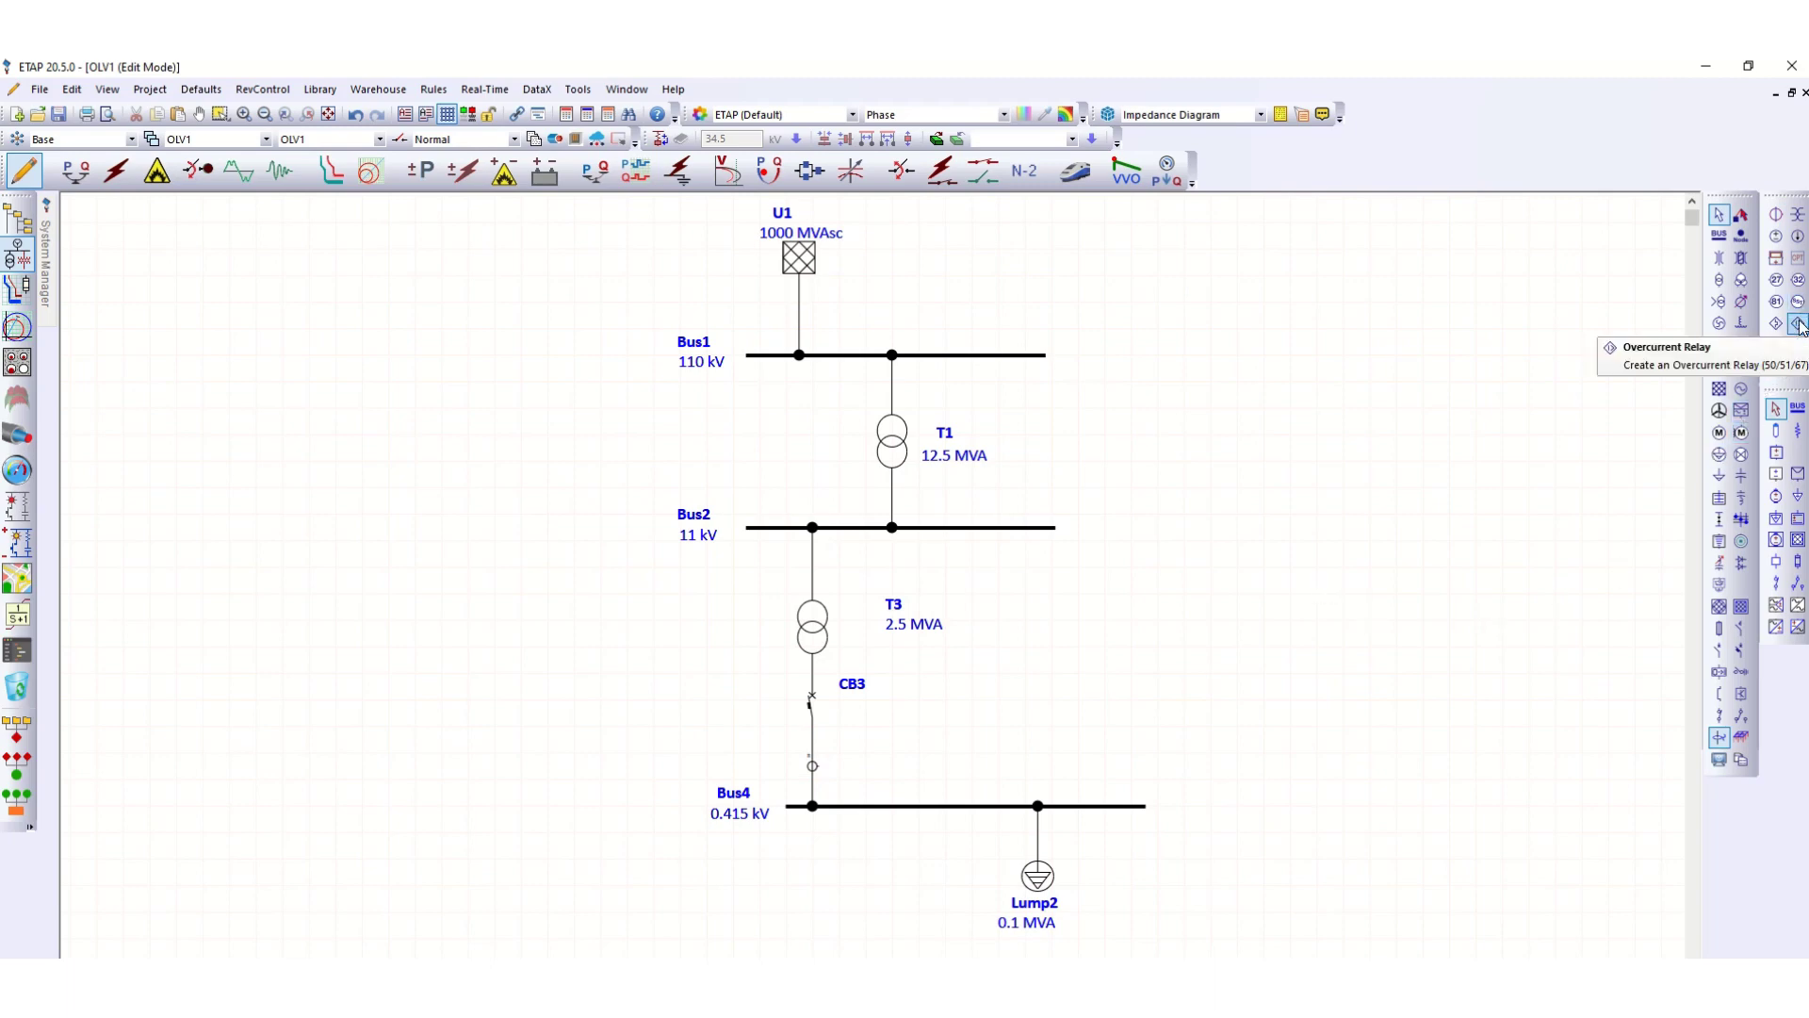
left_click(1798, 323)
left_click(1029, 739)
left_click_drag(816, 765, 1027, 740)
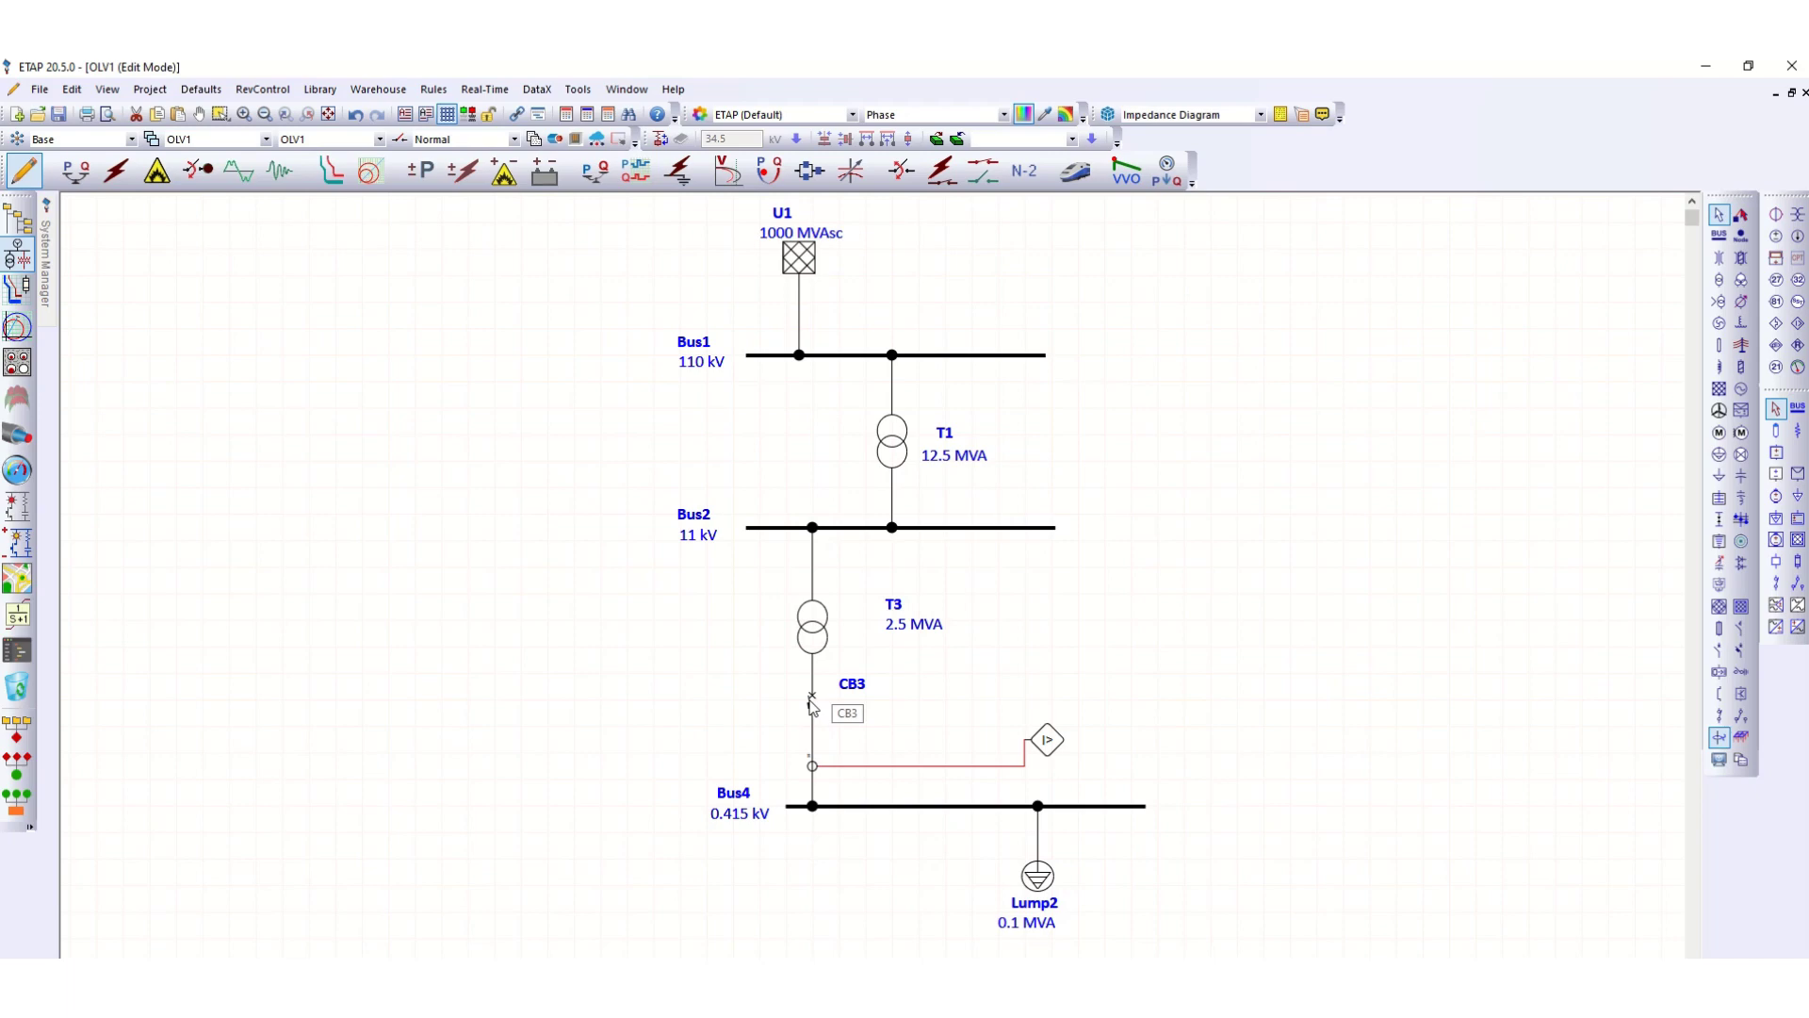
Switch CB3's rating standard from IEC to ANSI in the LV Circuit Breaker Editor.
double_click(812, 701)
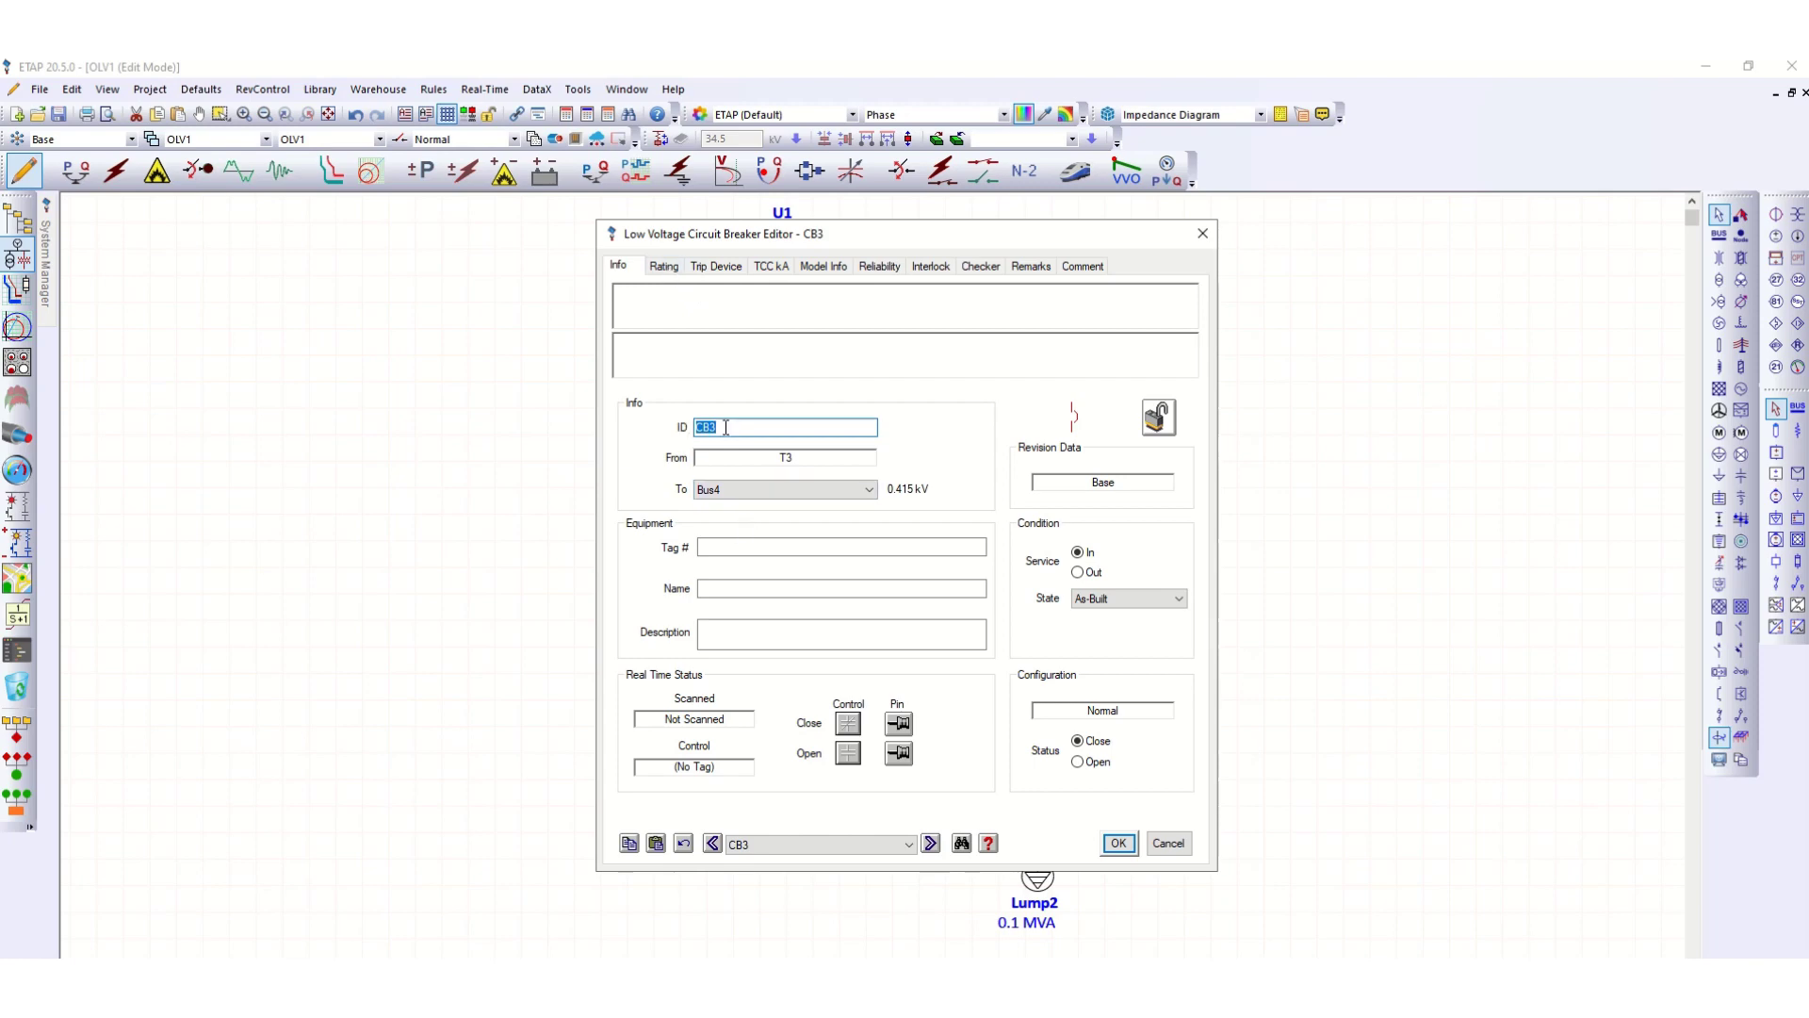
left_click(665, 269)
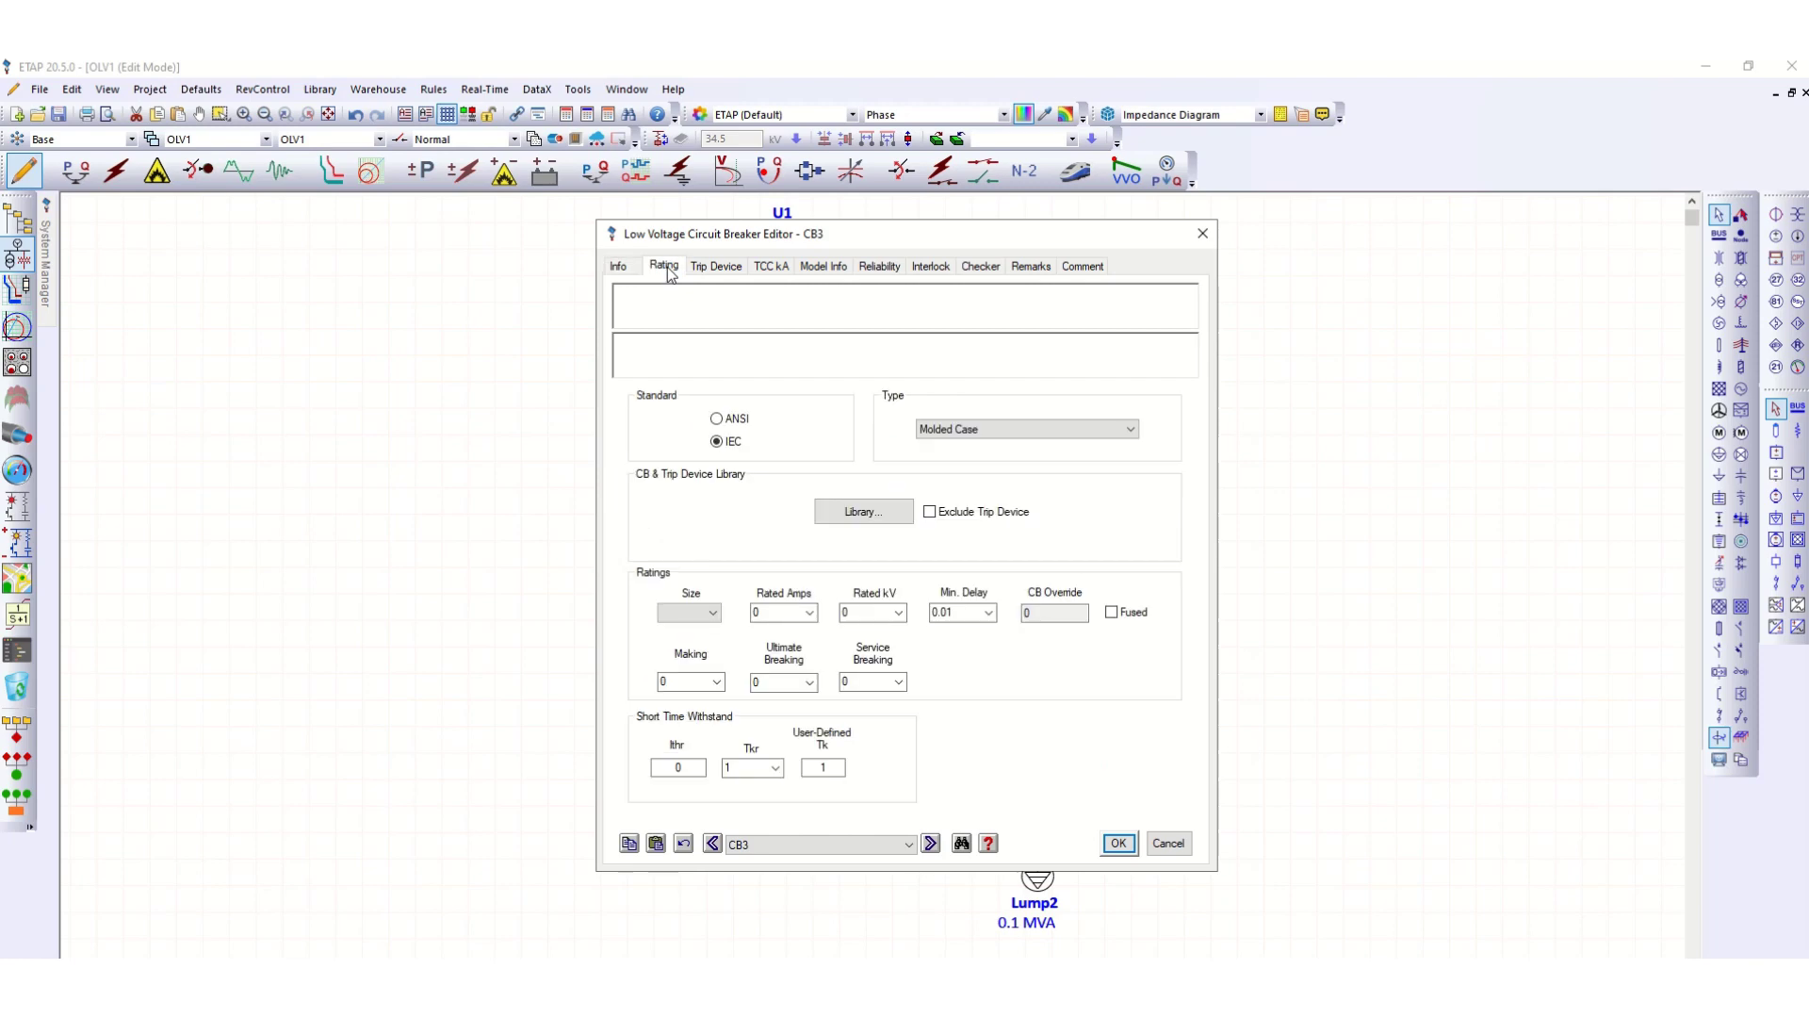
left_click(716, 419)
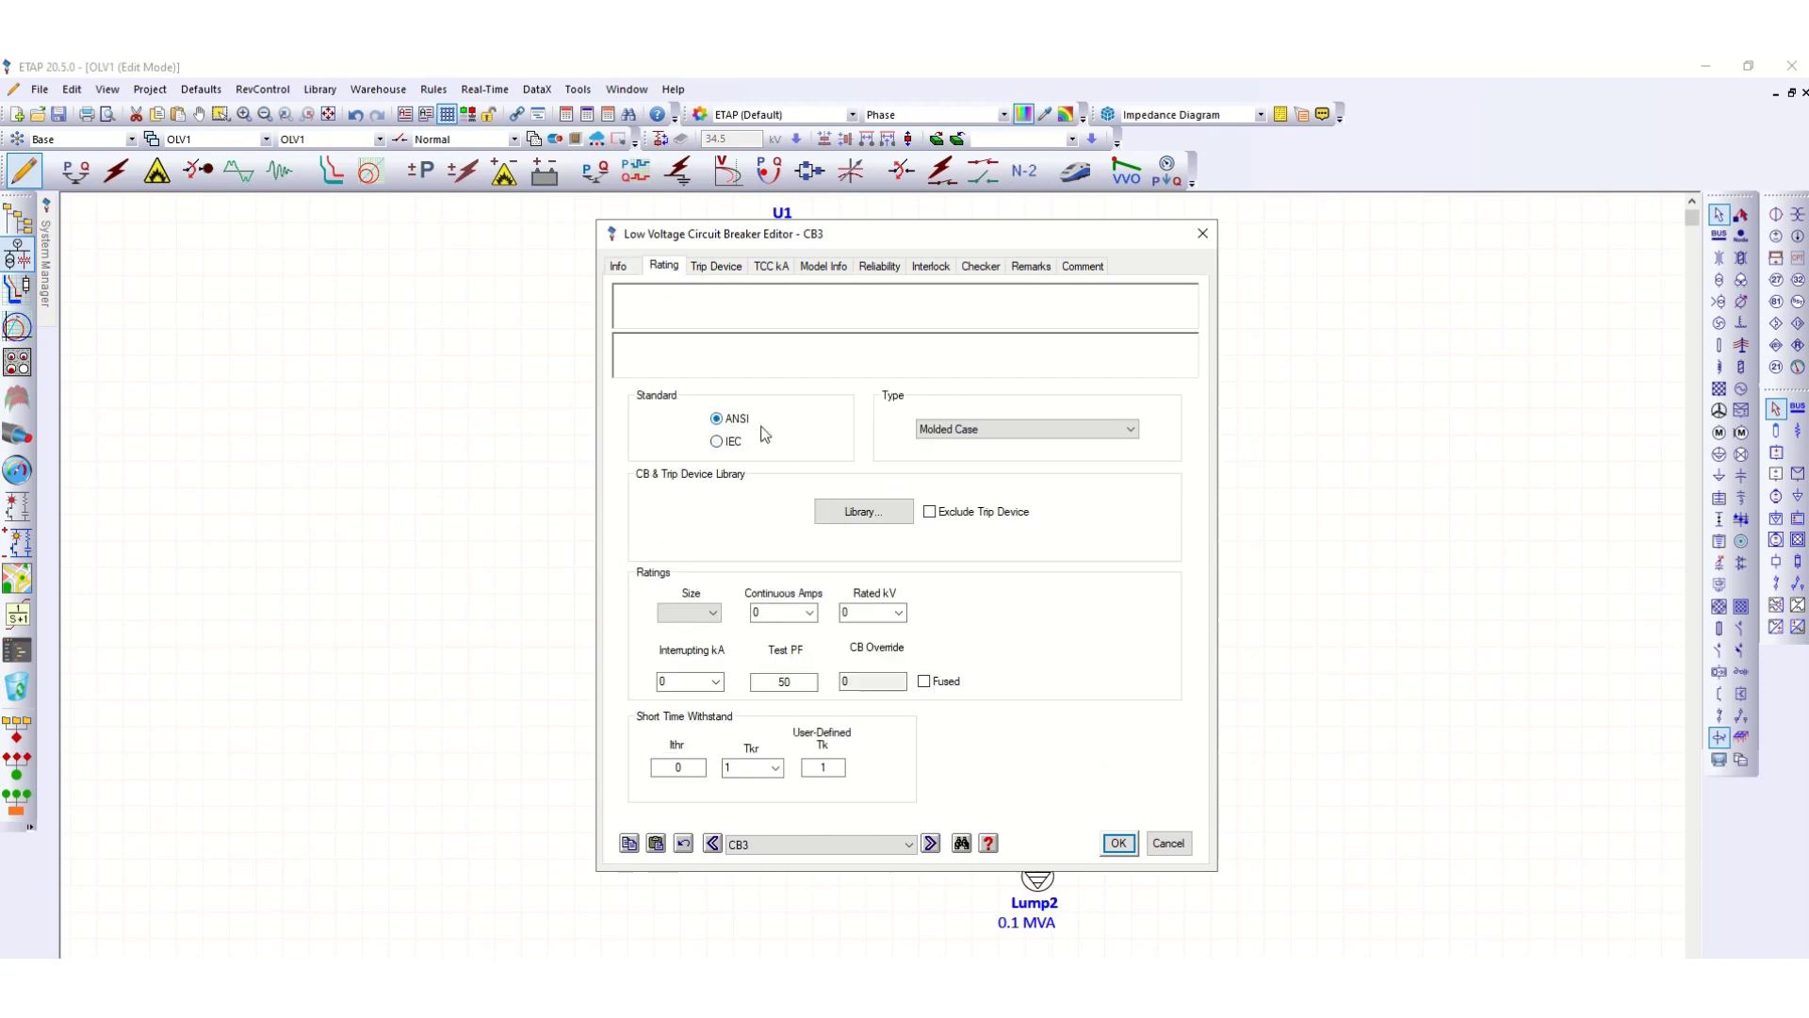
Pick the ABB DSM 150 A breaker at 0.48 kV (18 kA) from the library for CB3.
left_click(861, 515)
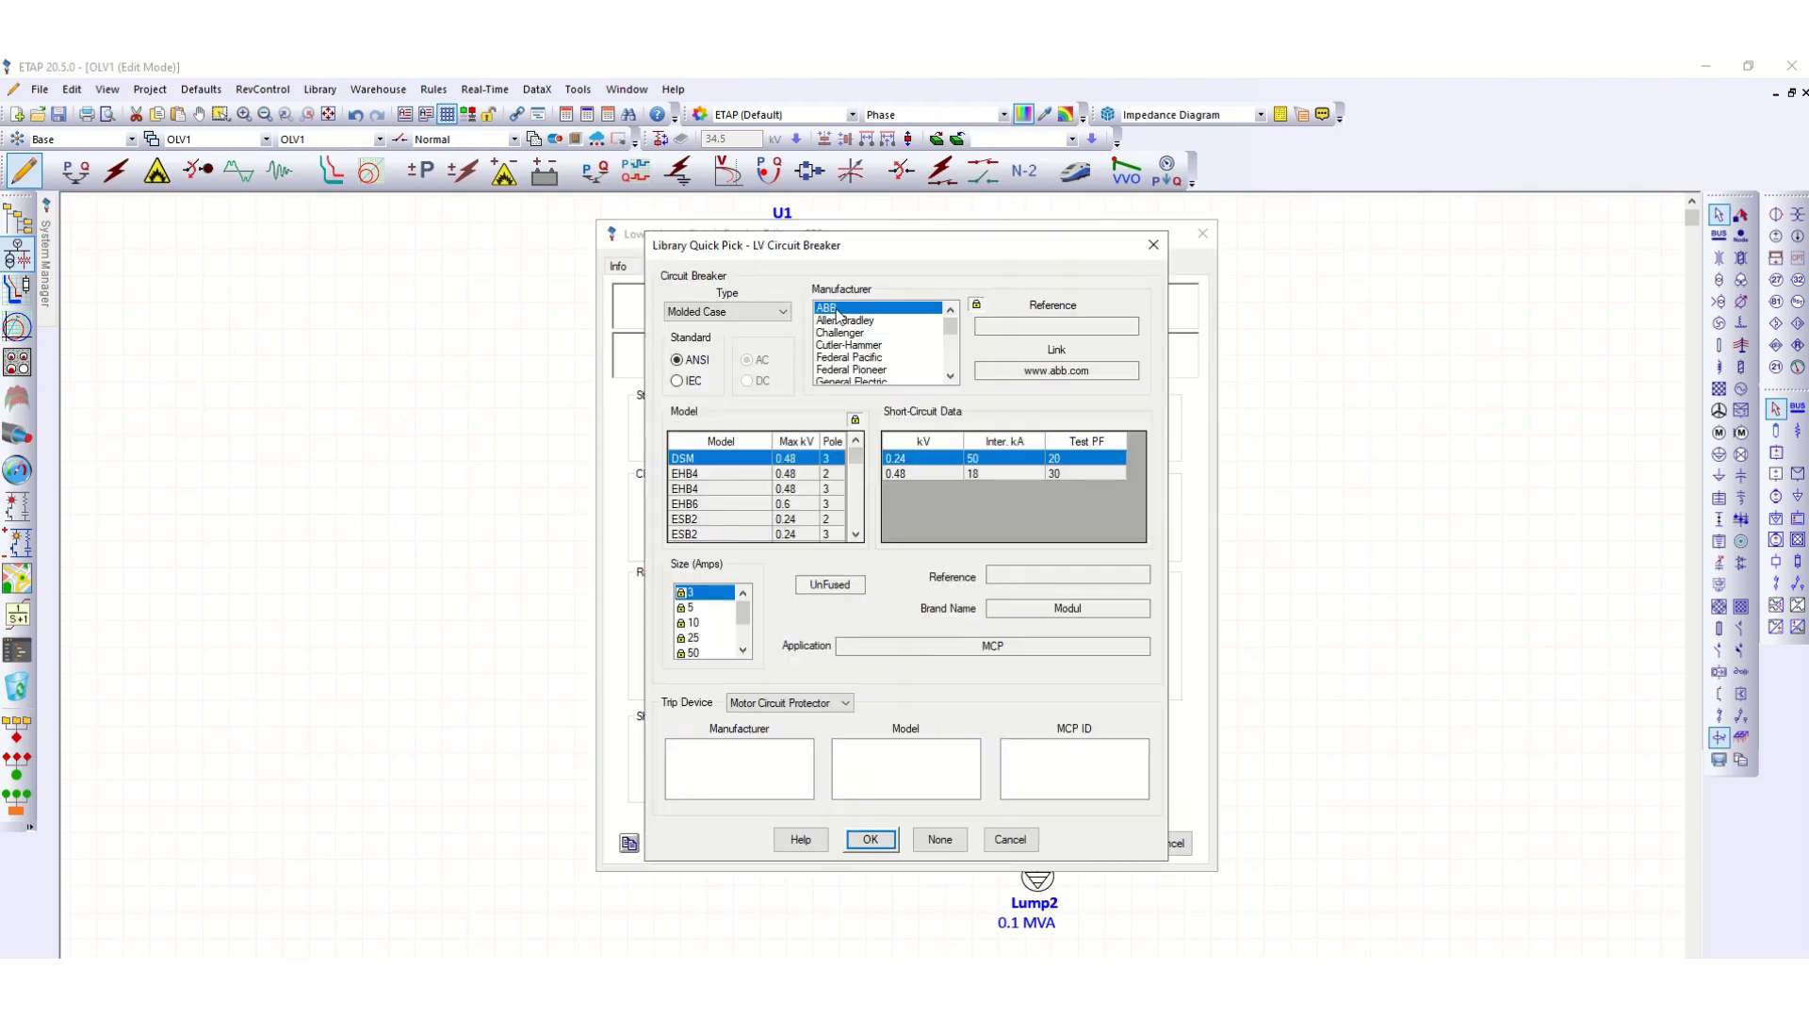
left_click(898, 473)
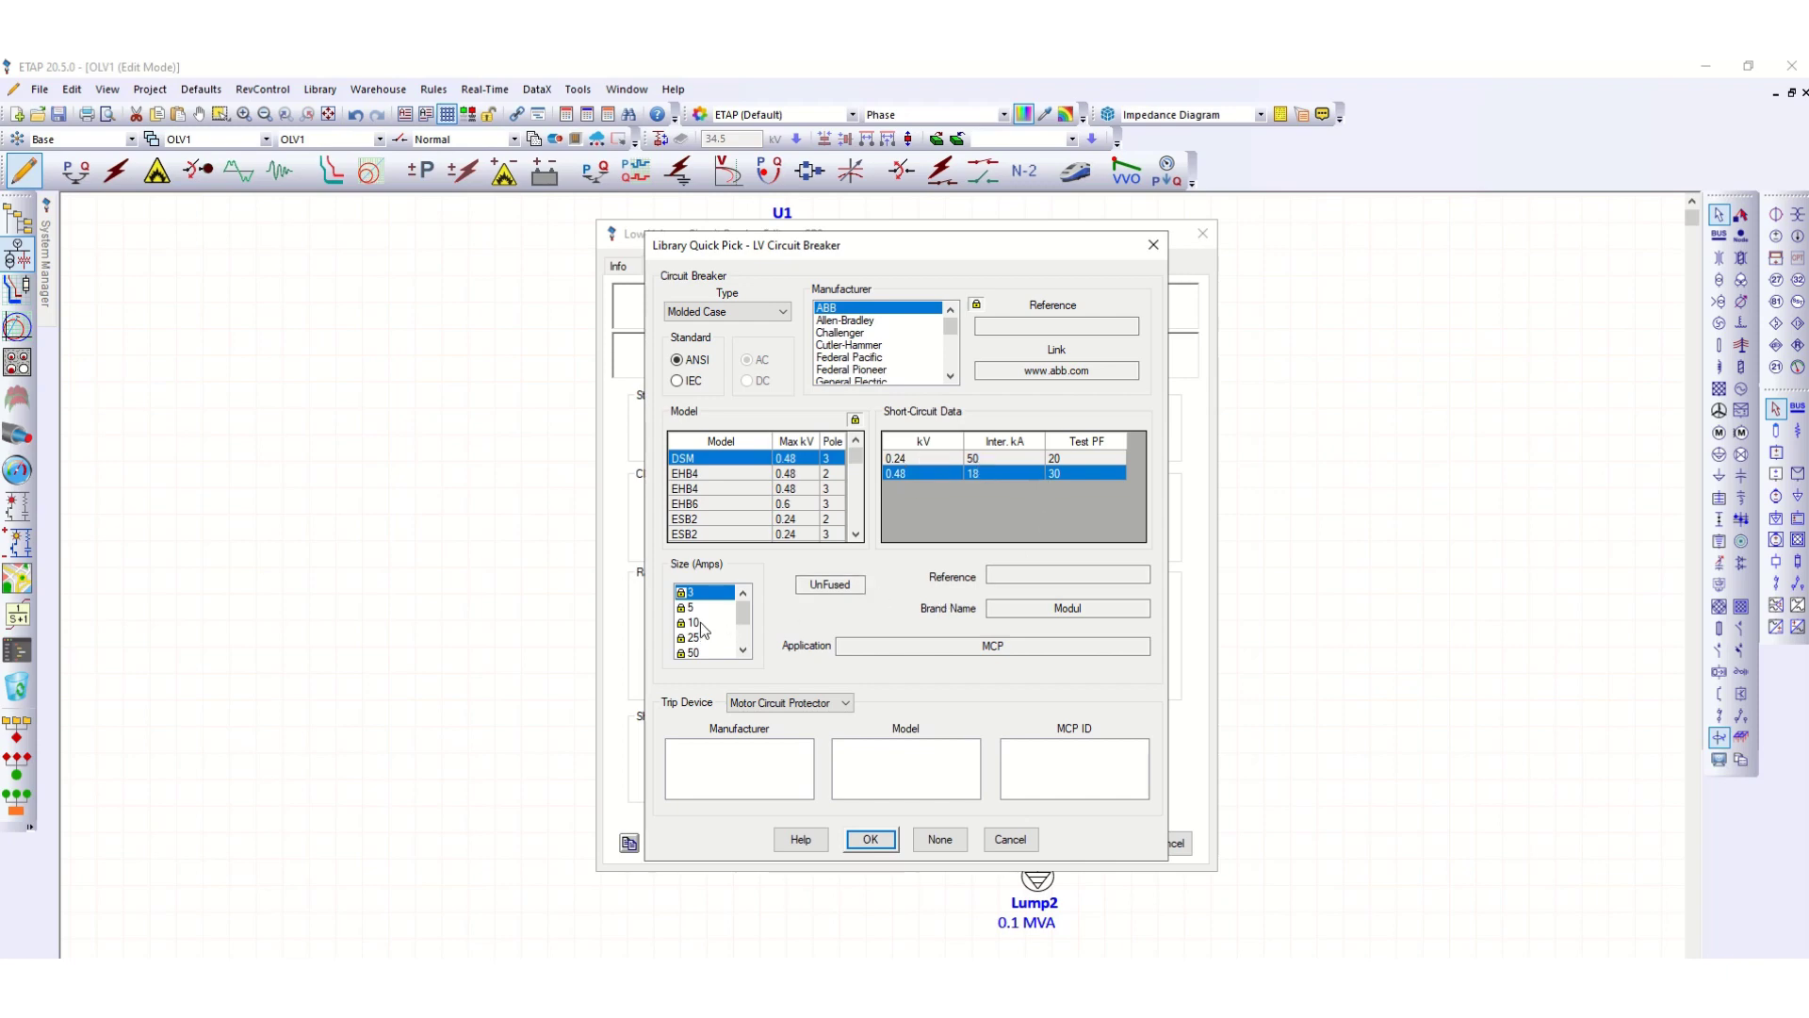
left_click(744, 650)
left_click(743, 650)
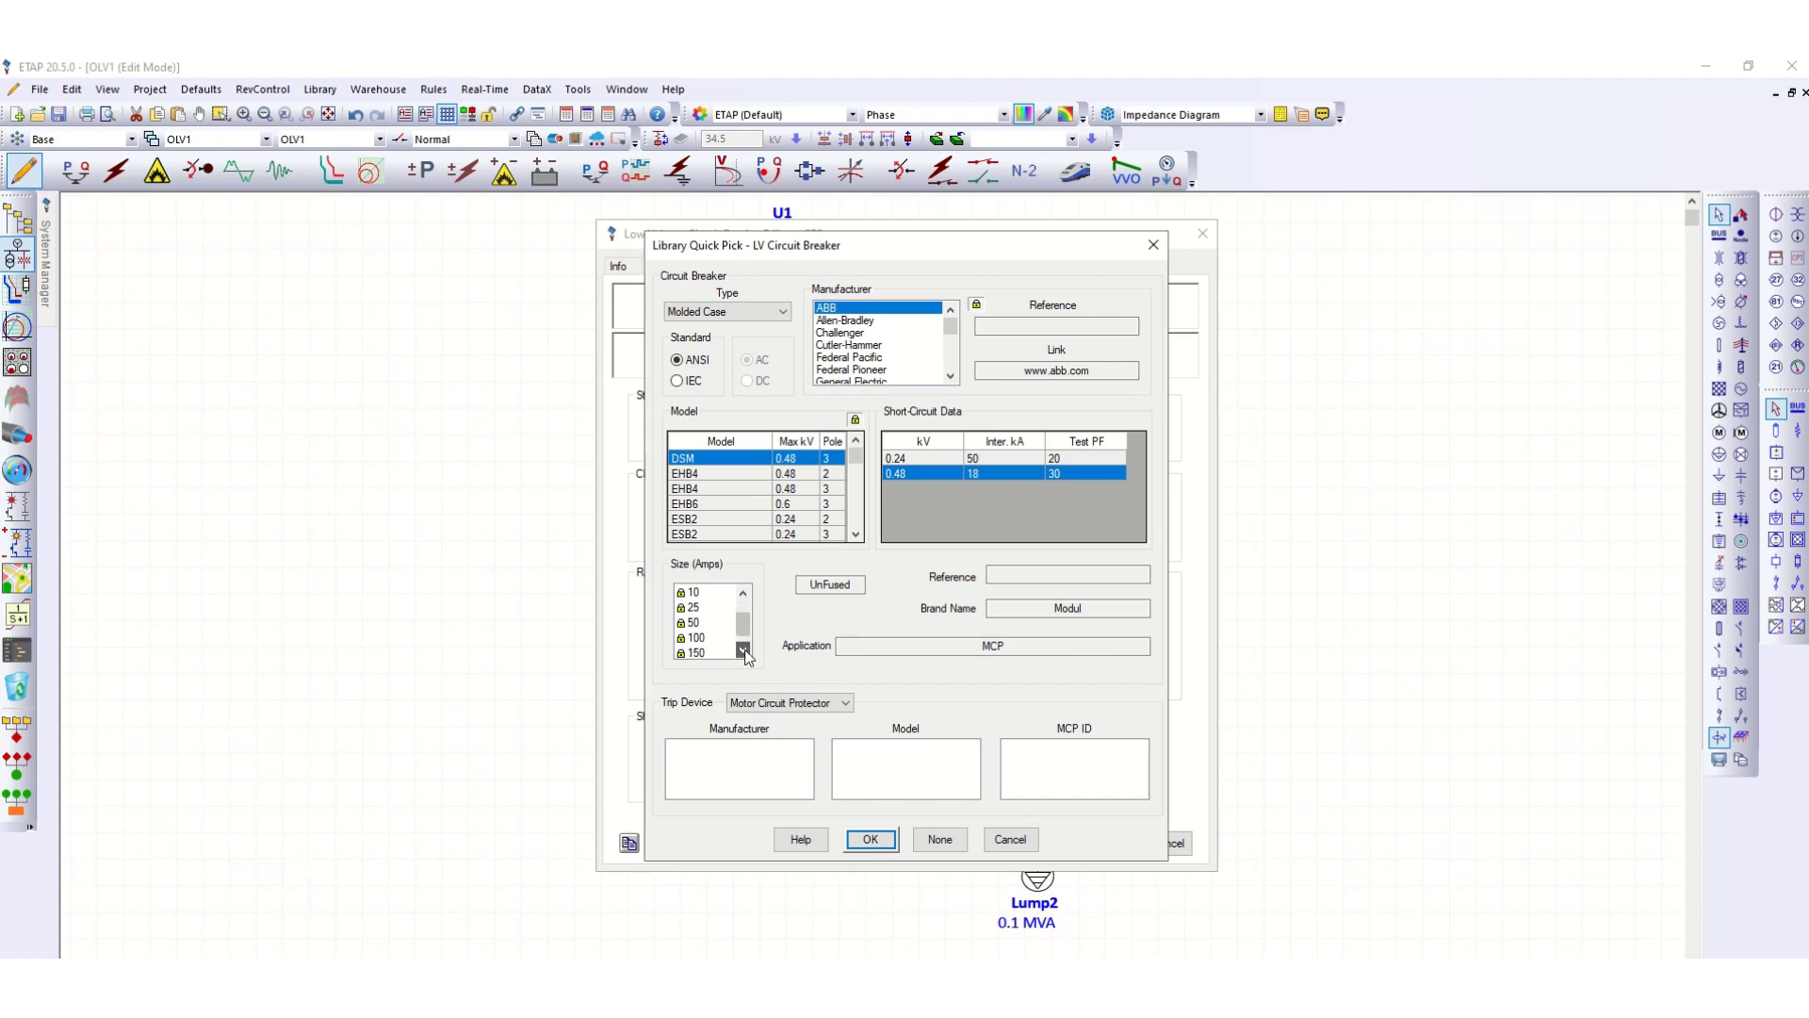
left_click(743, 650)
left_click(743, 594)
left_click(743, 594)
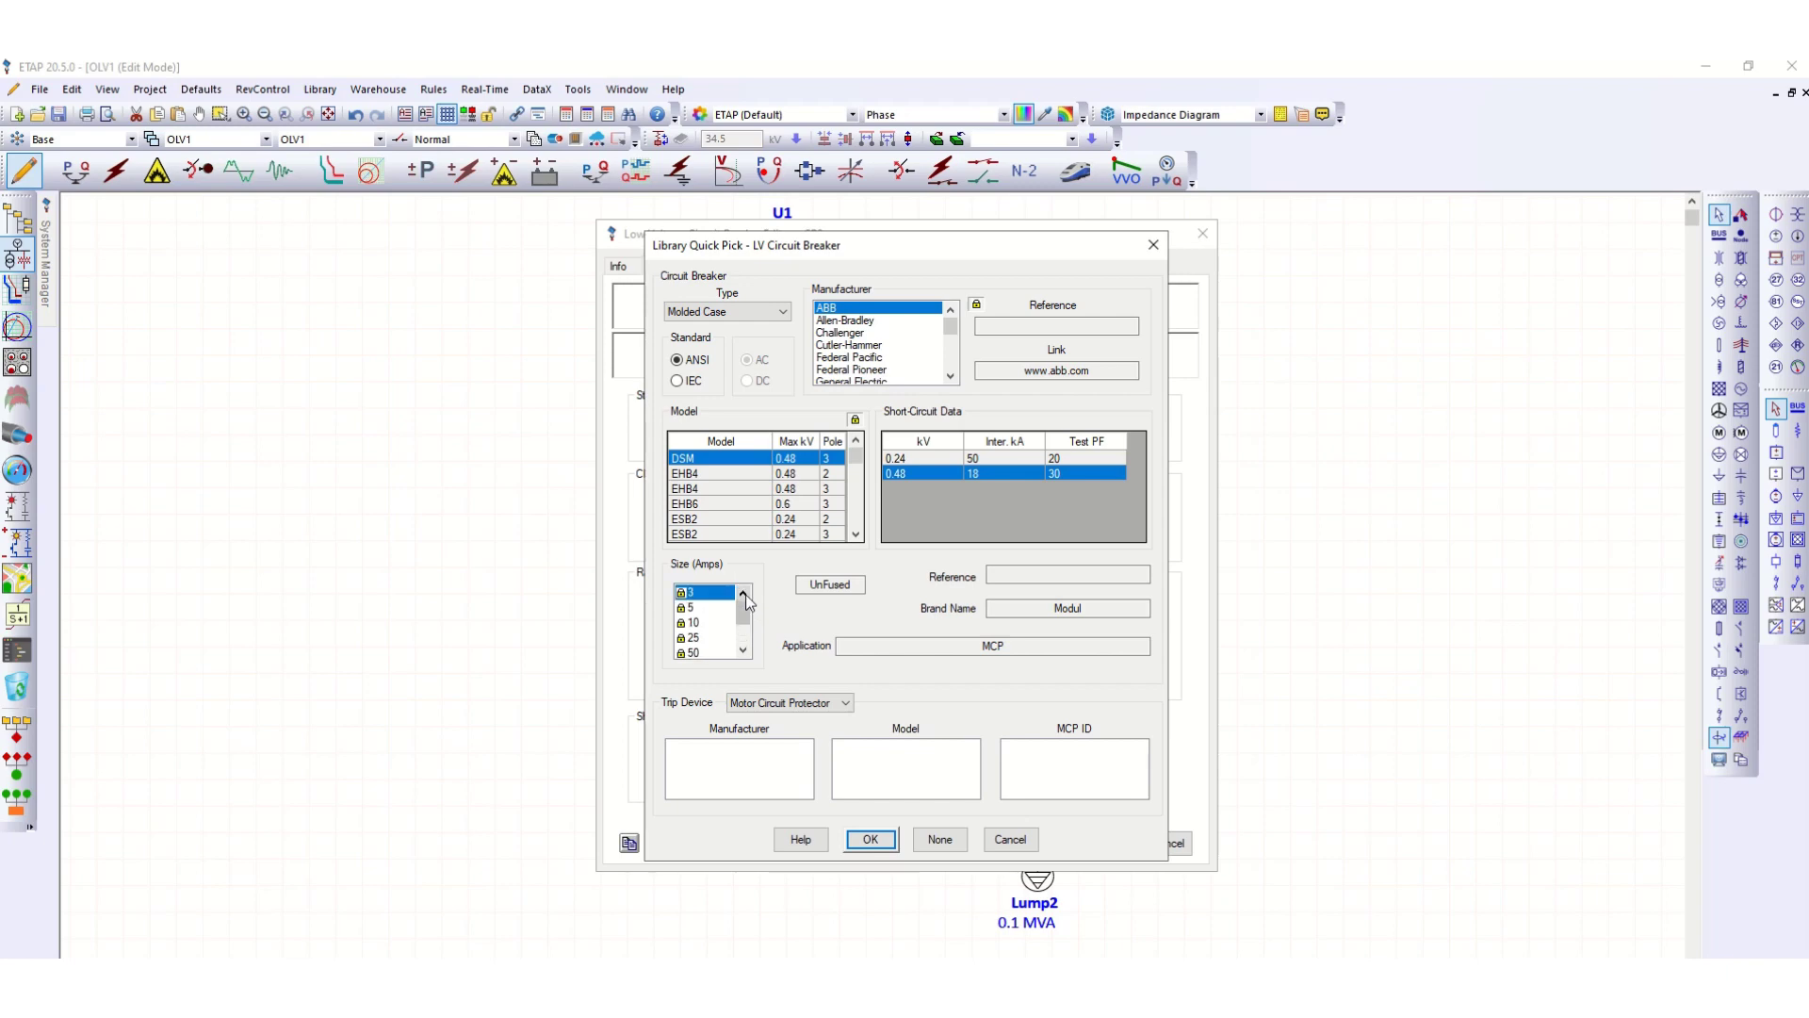
left_click(744, 650)
left_click(743, 650)
left_click(743, 650)
left_click(702, 639)
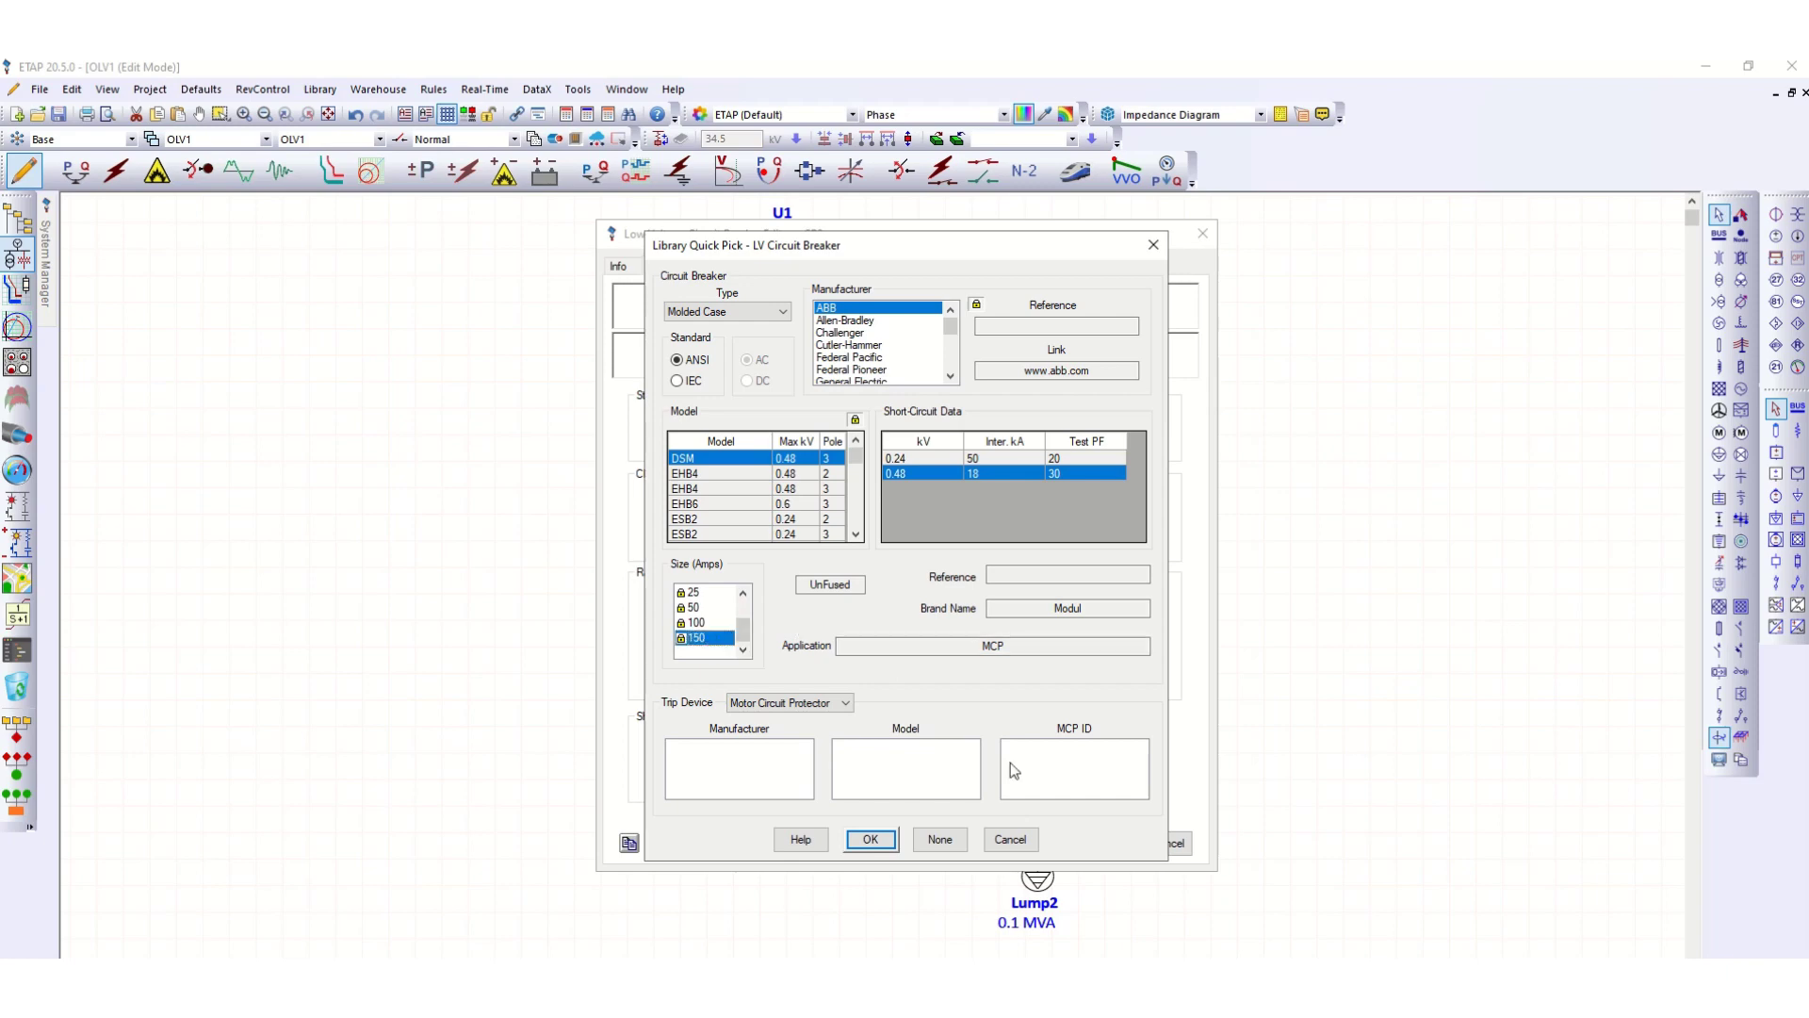
left_click(884, 839)
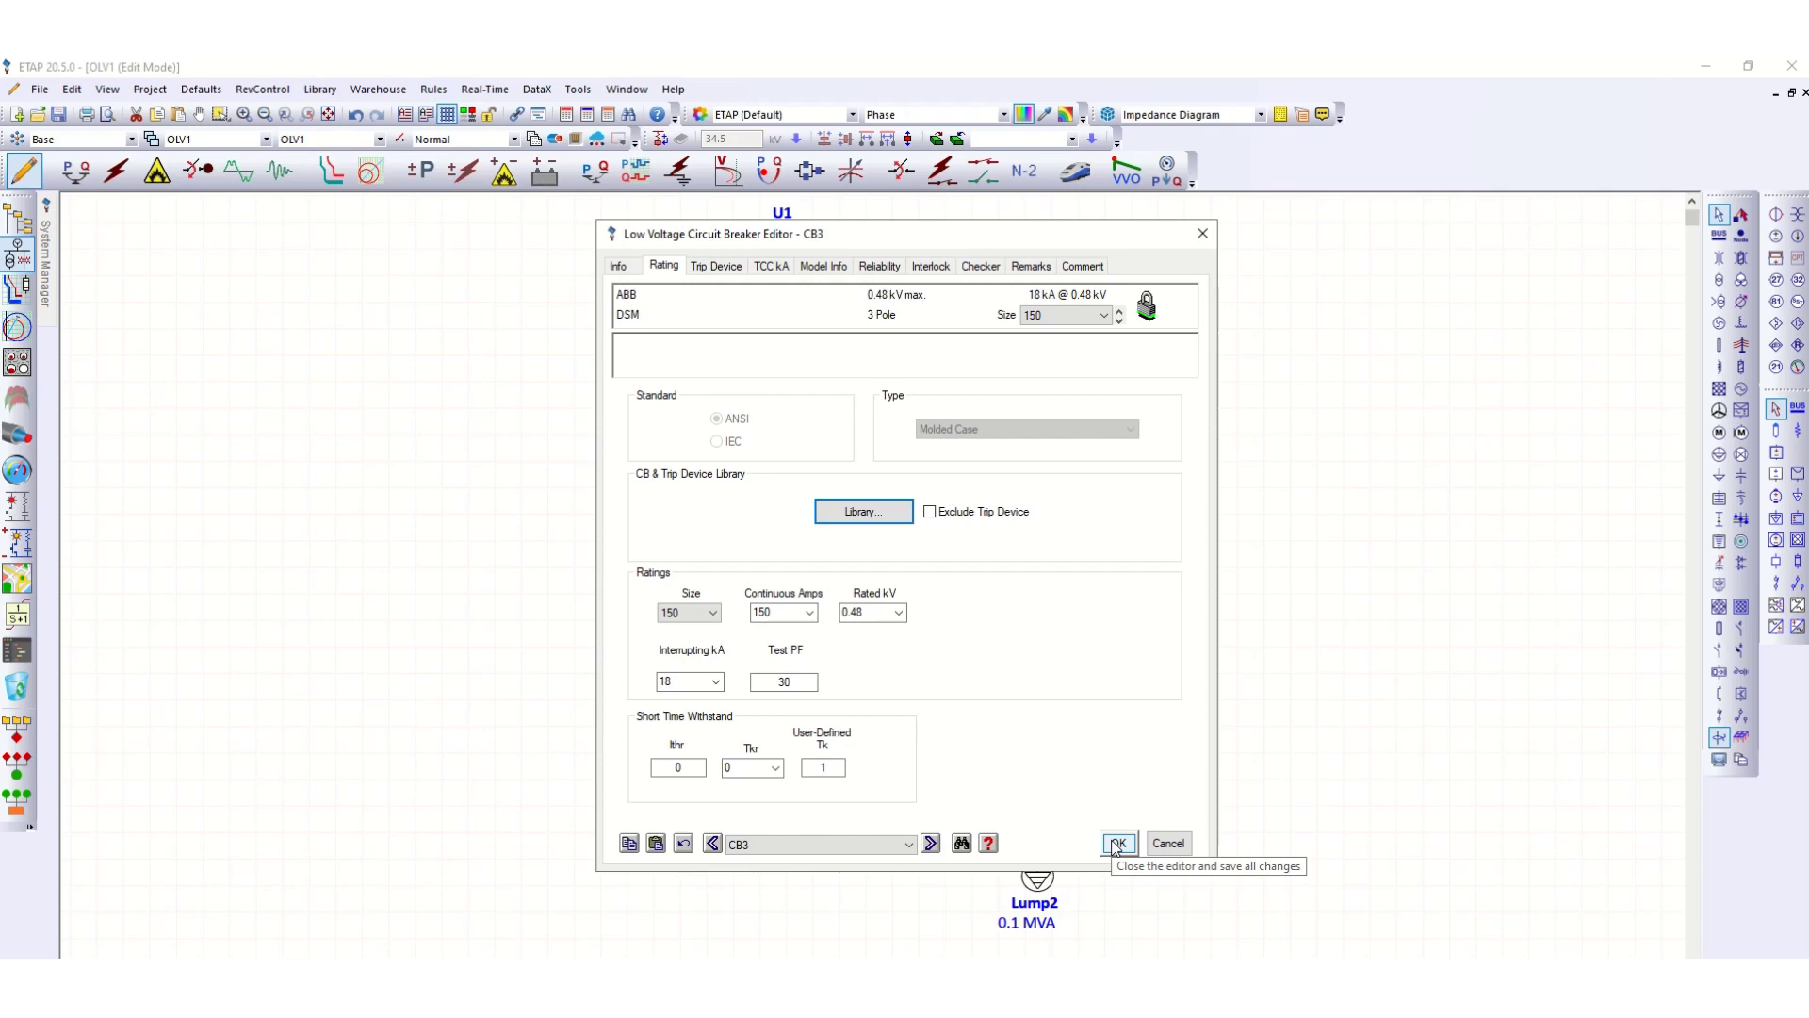
Check CB3's TCC kA settings and save the breaker.
left_click(768, 267)
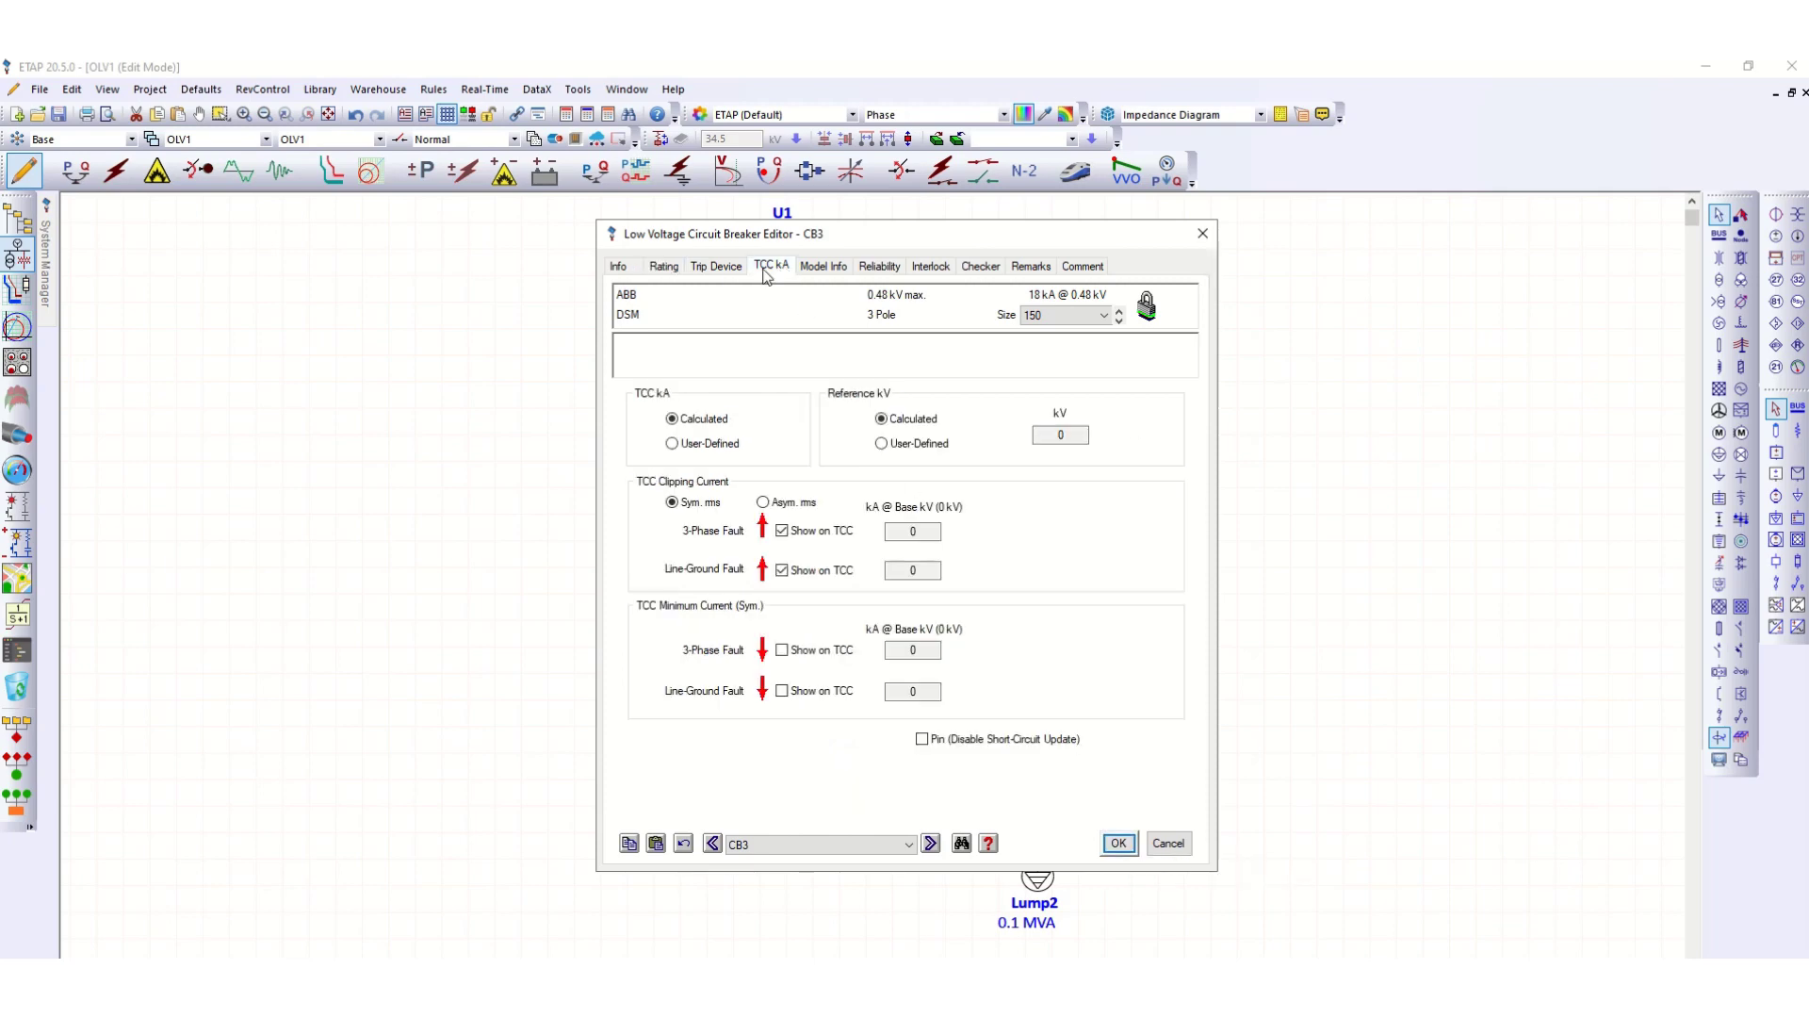
left_click(664, 268)
left_click(1119, 843)
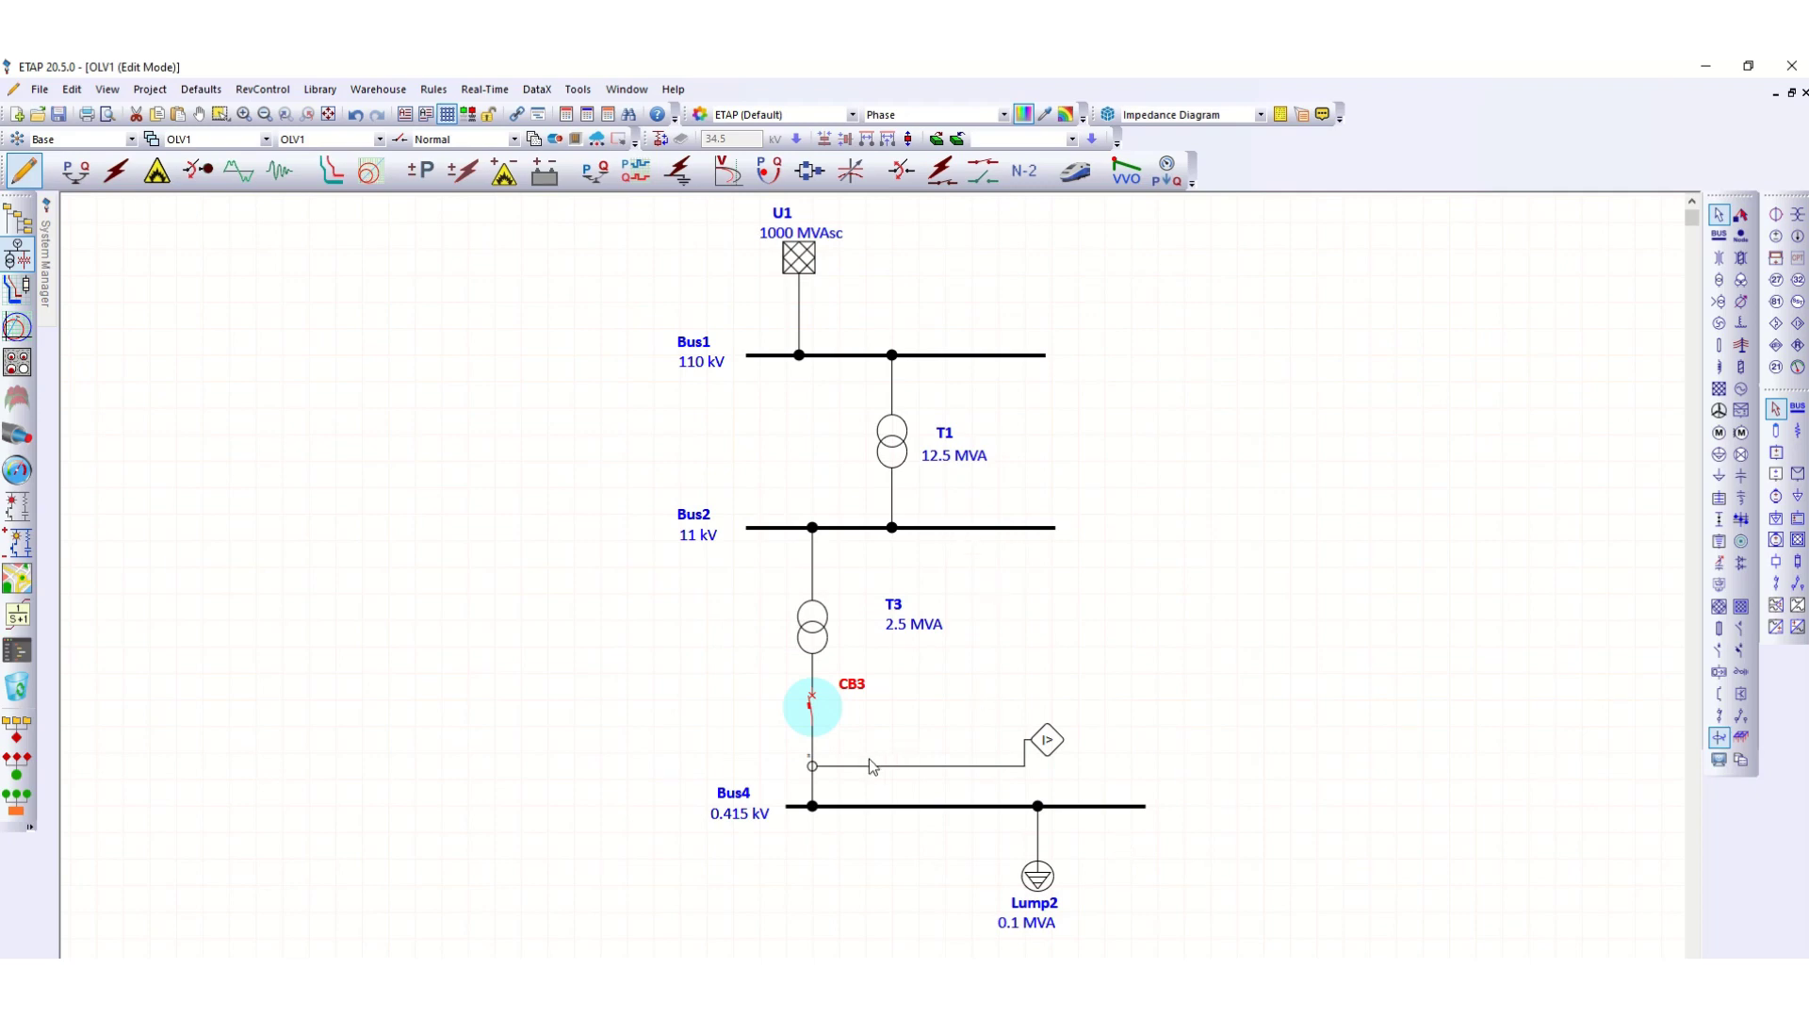
Run the load flow so Bus4 shows 138.3 A at 101%, and select CT3 below T3.
left_click(818, 771)
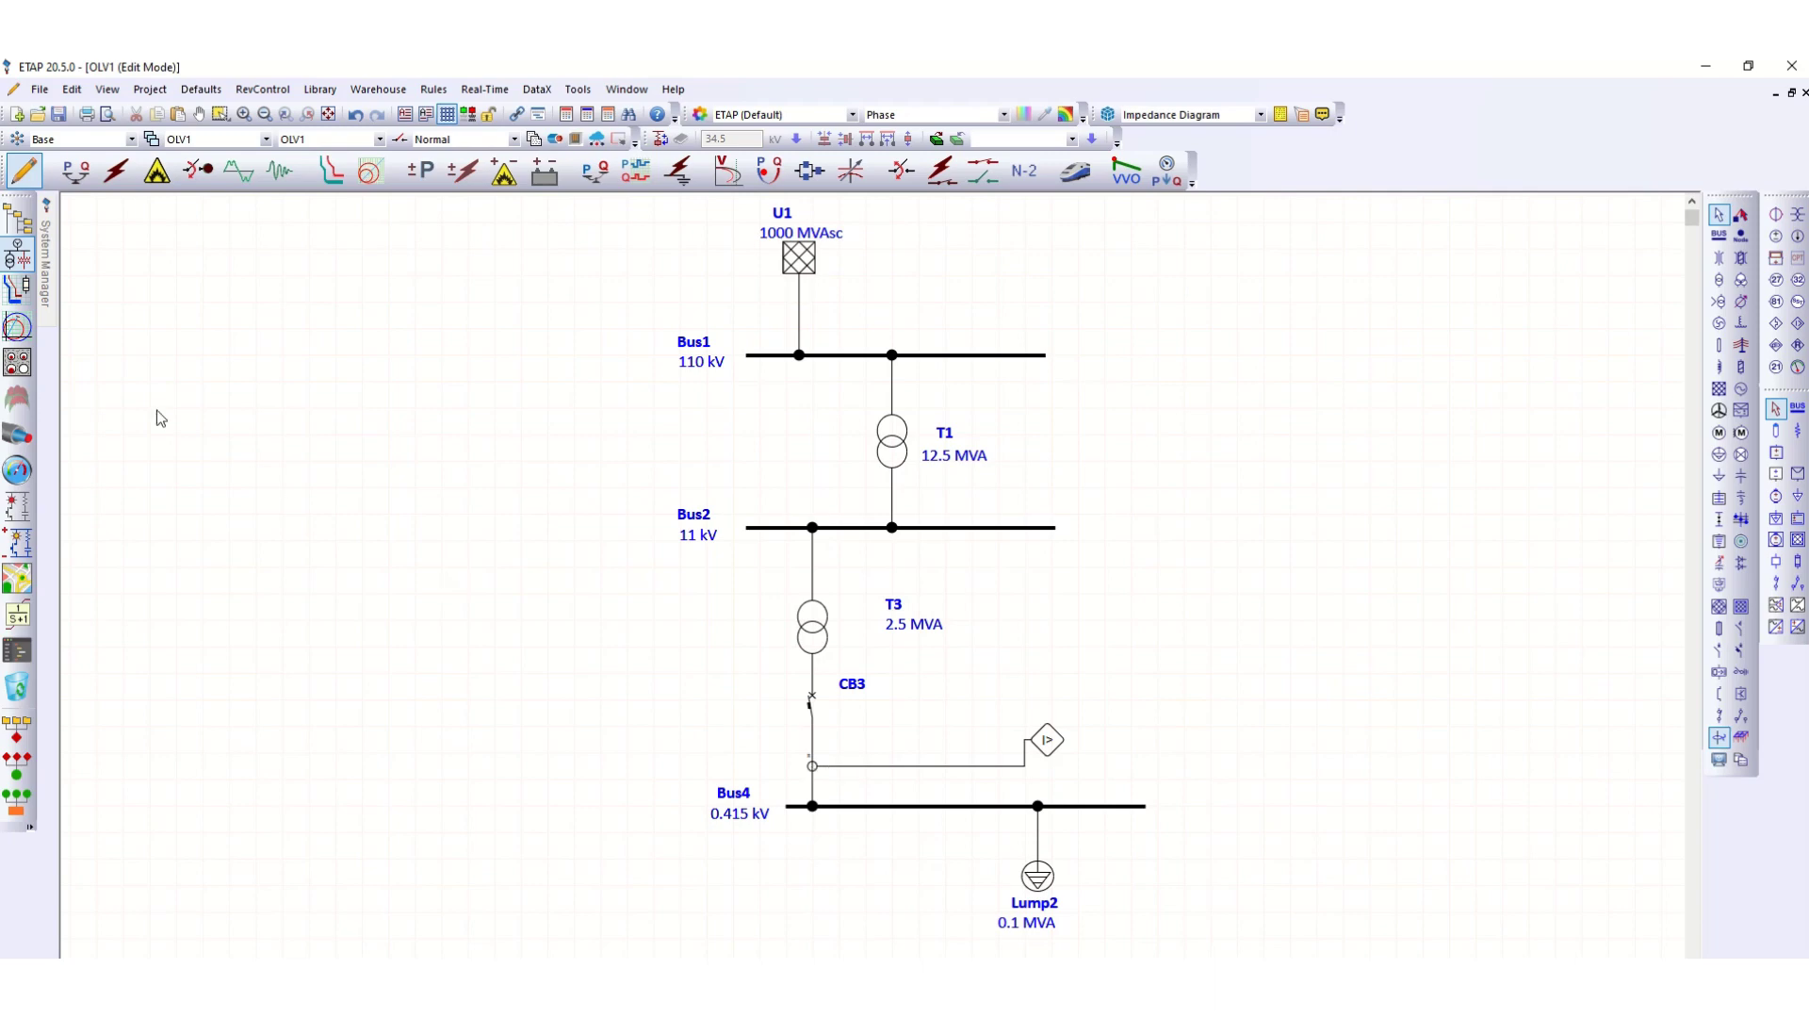
left_click(75, 172)
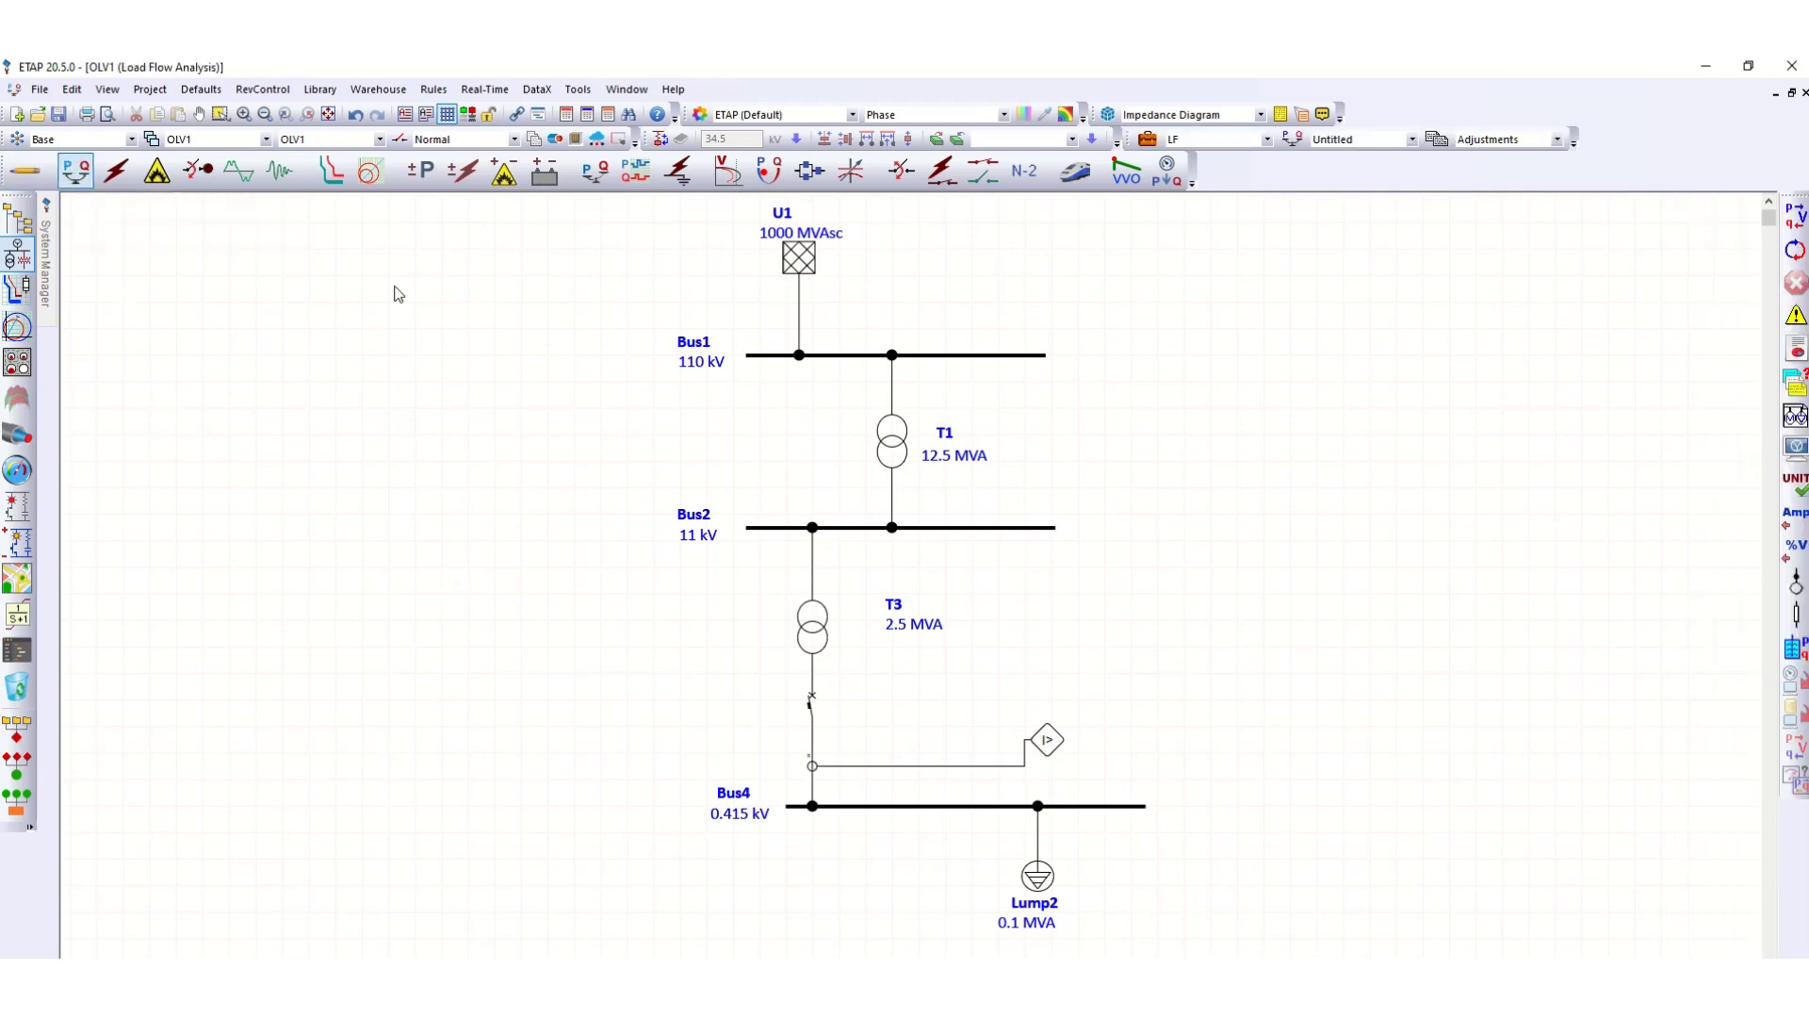
left_click(1796, 247)
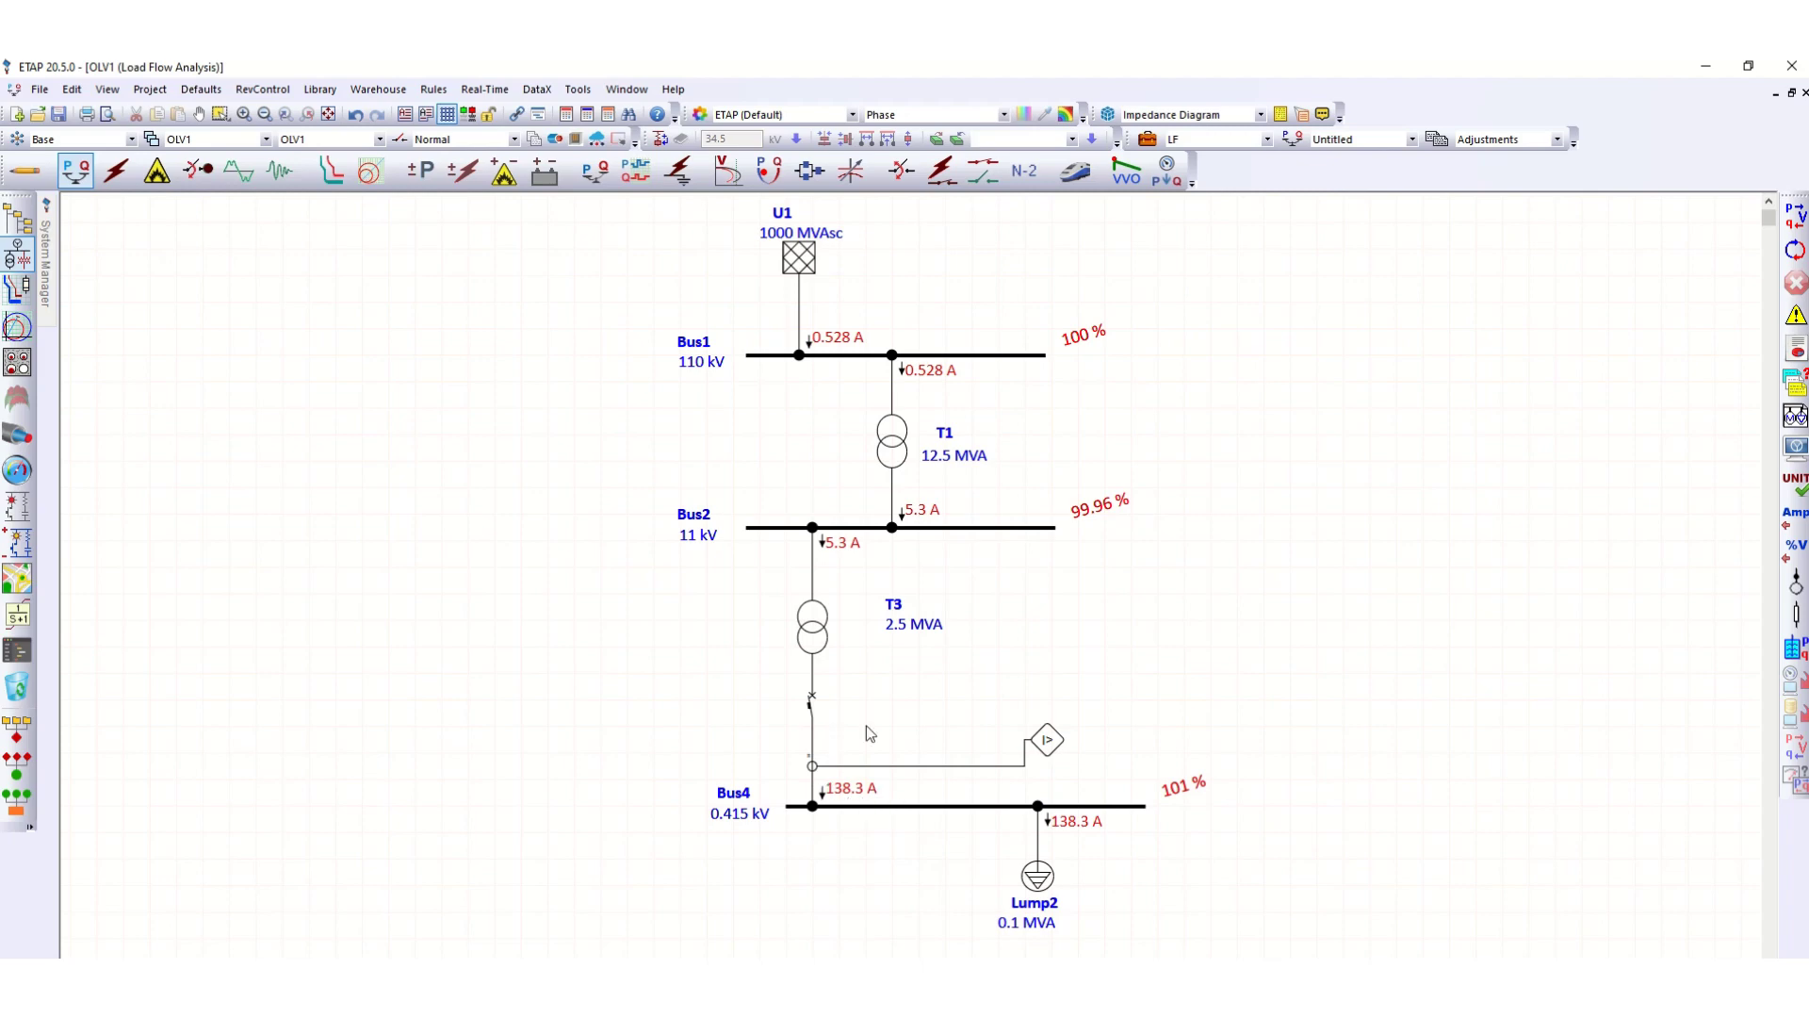
left_click(814, 765)
Set CT3's primary to 200 A (200:1 ratio) and its burden to 10 VA, then save.
double_click(812, 766)
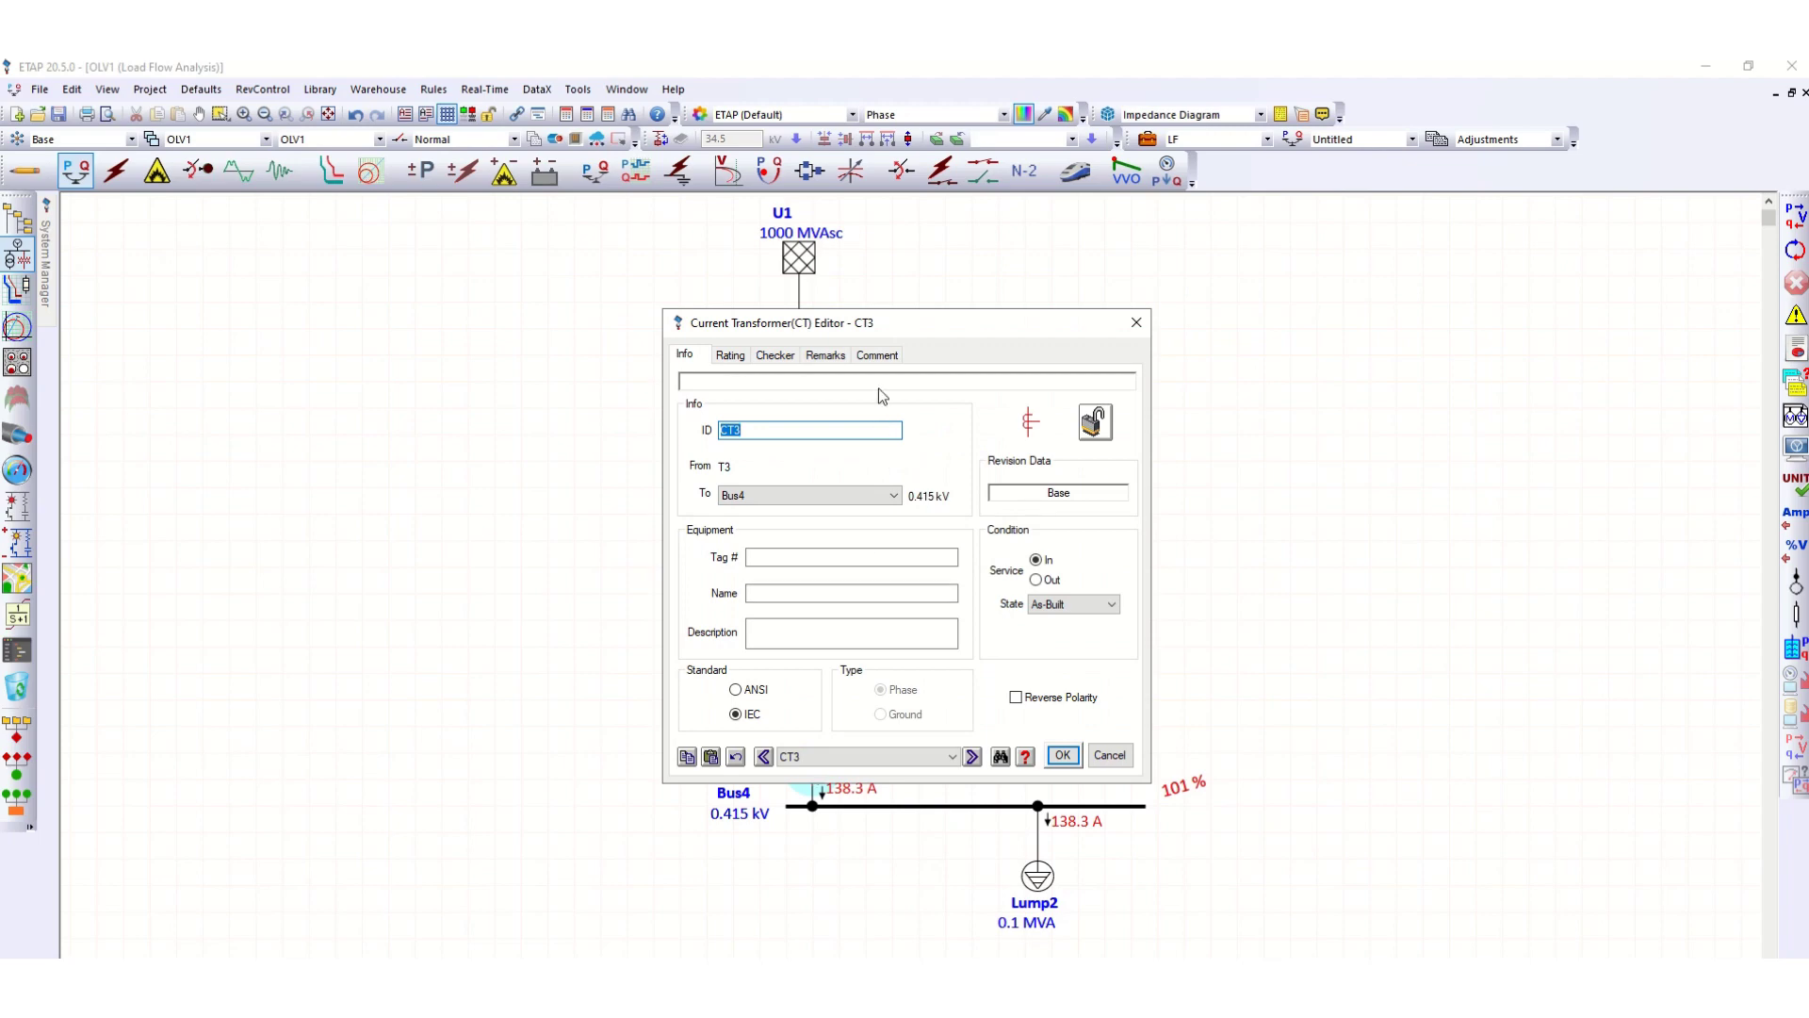
left_click_drag(922, 334, 1366, 266)
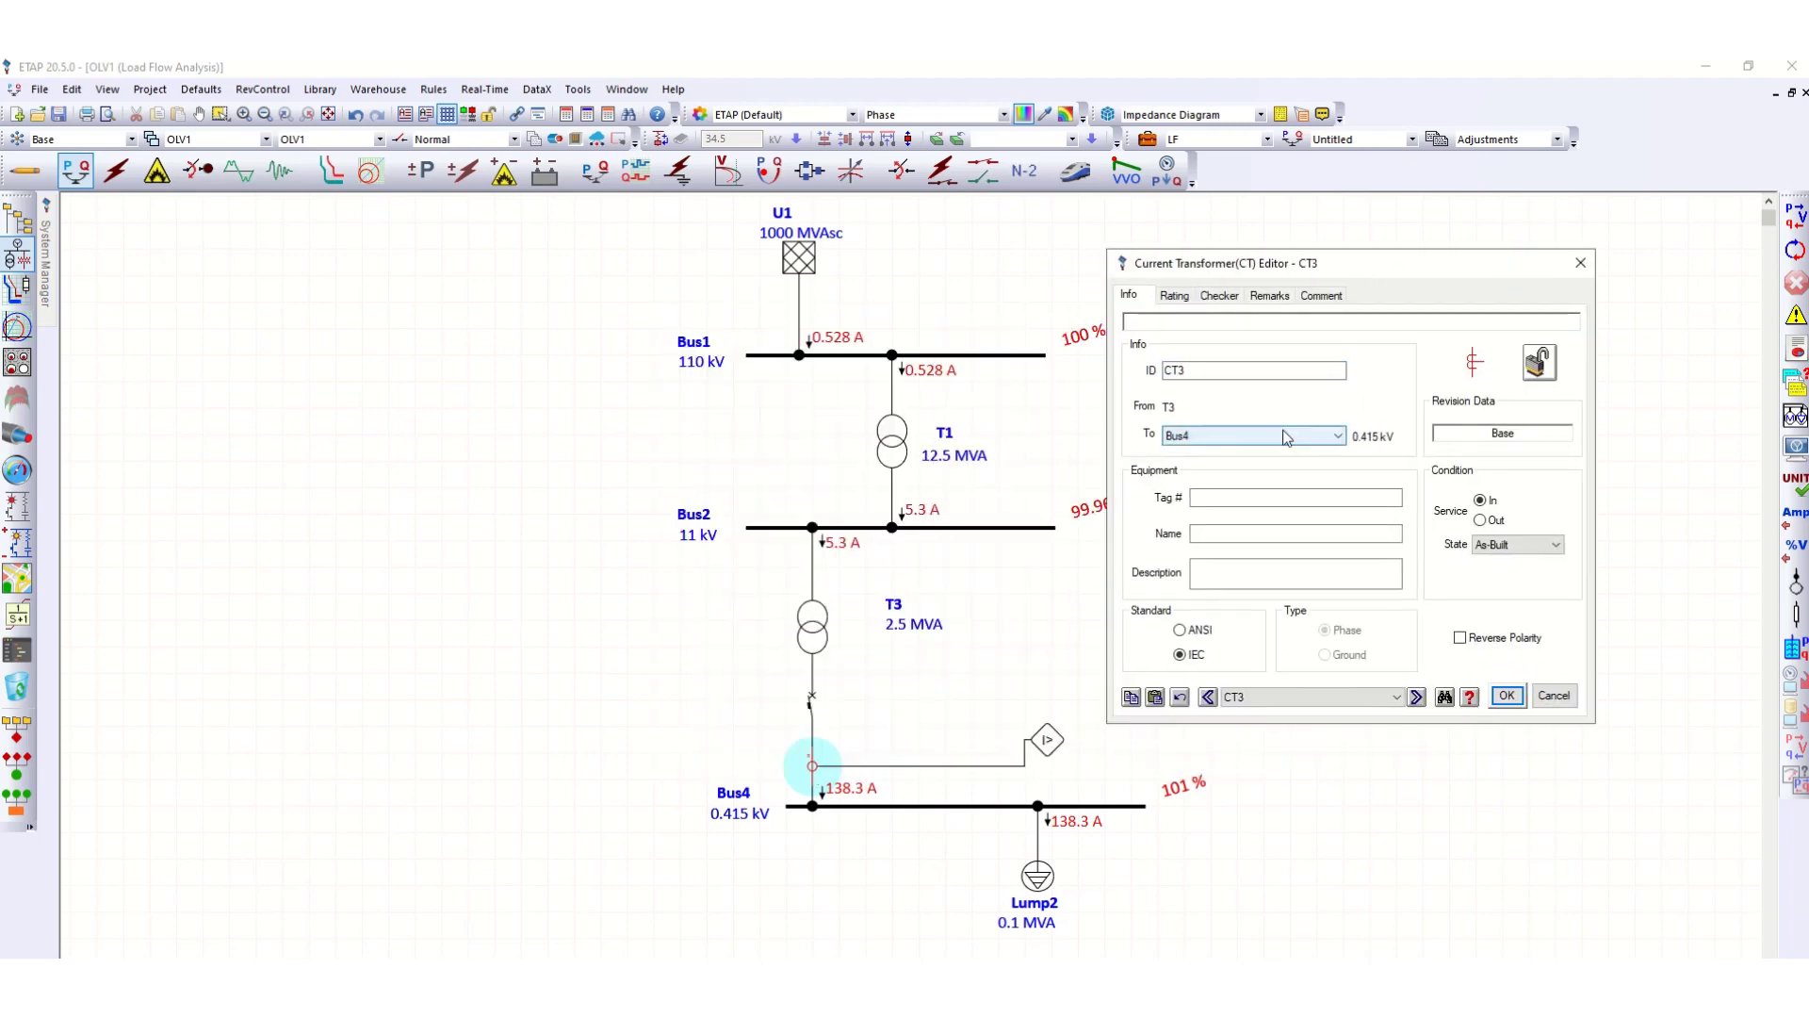
left_click(1174, 296)
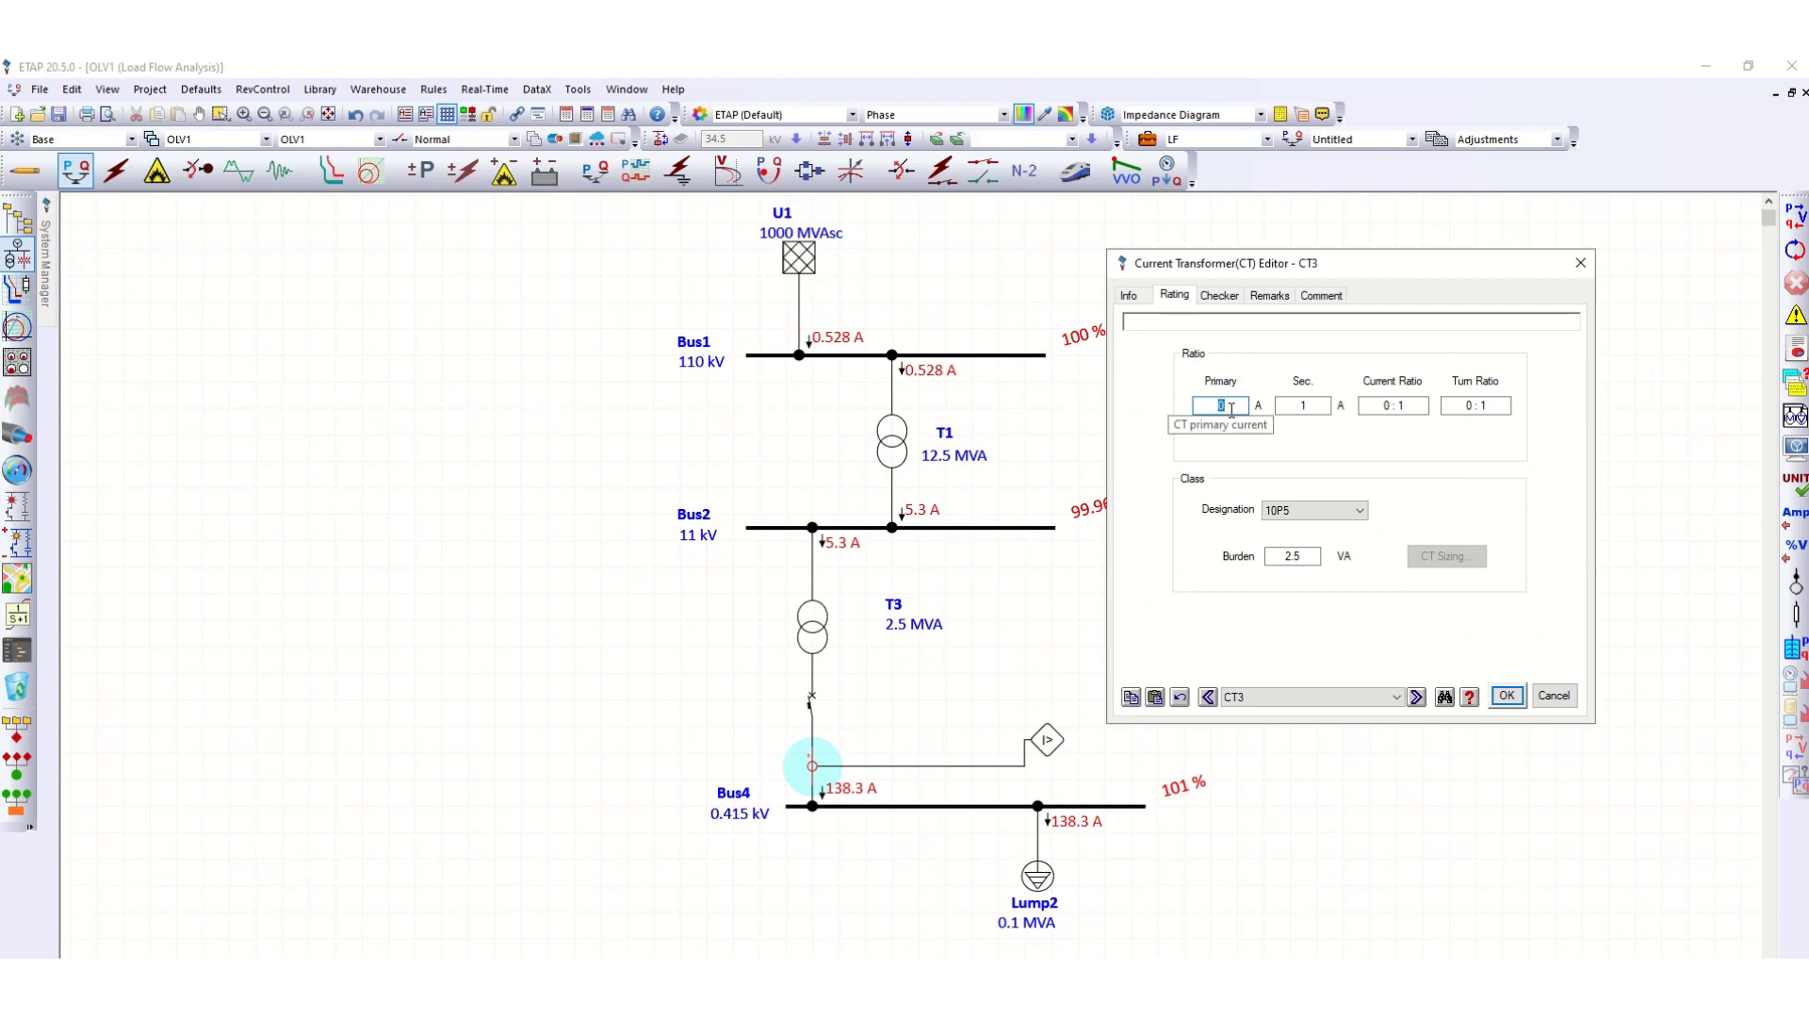
type("200")
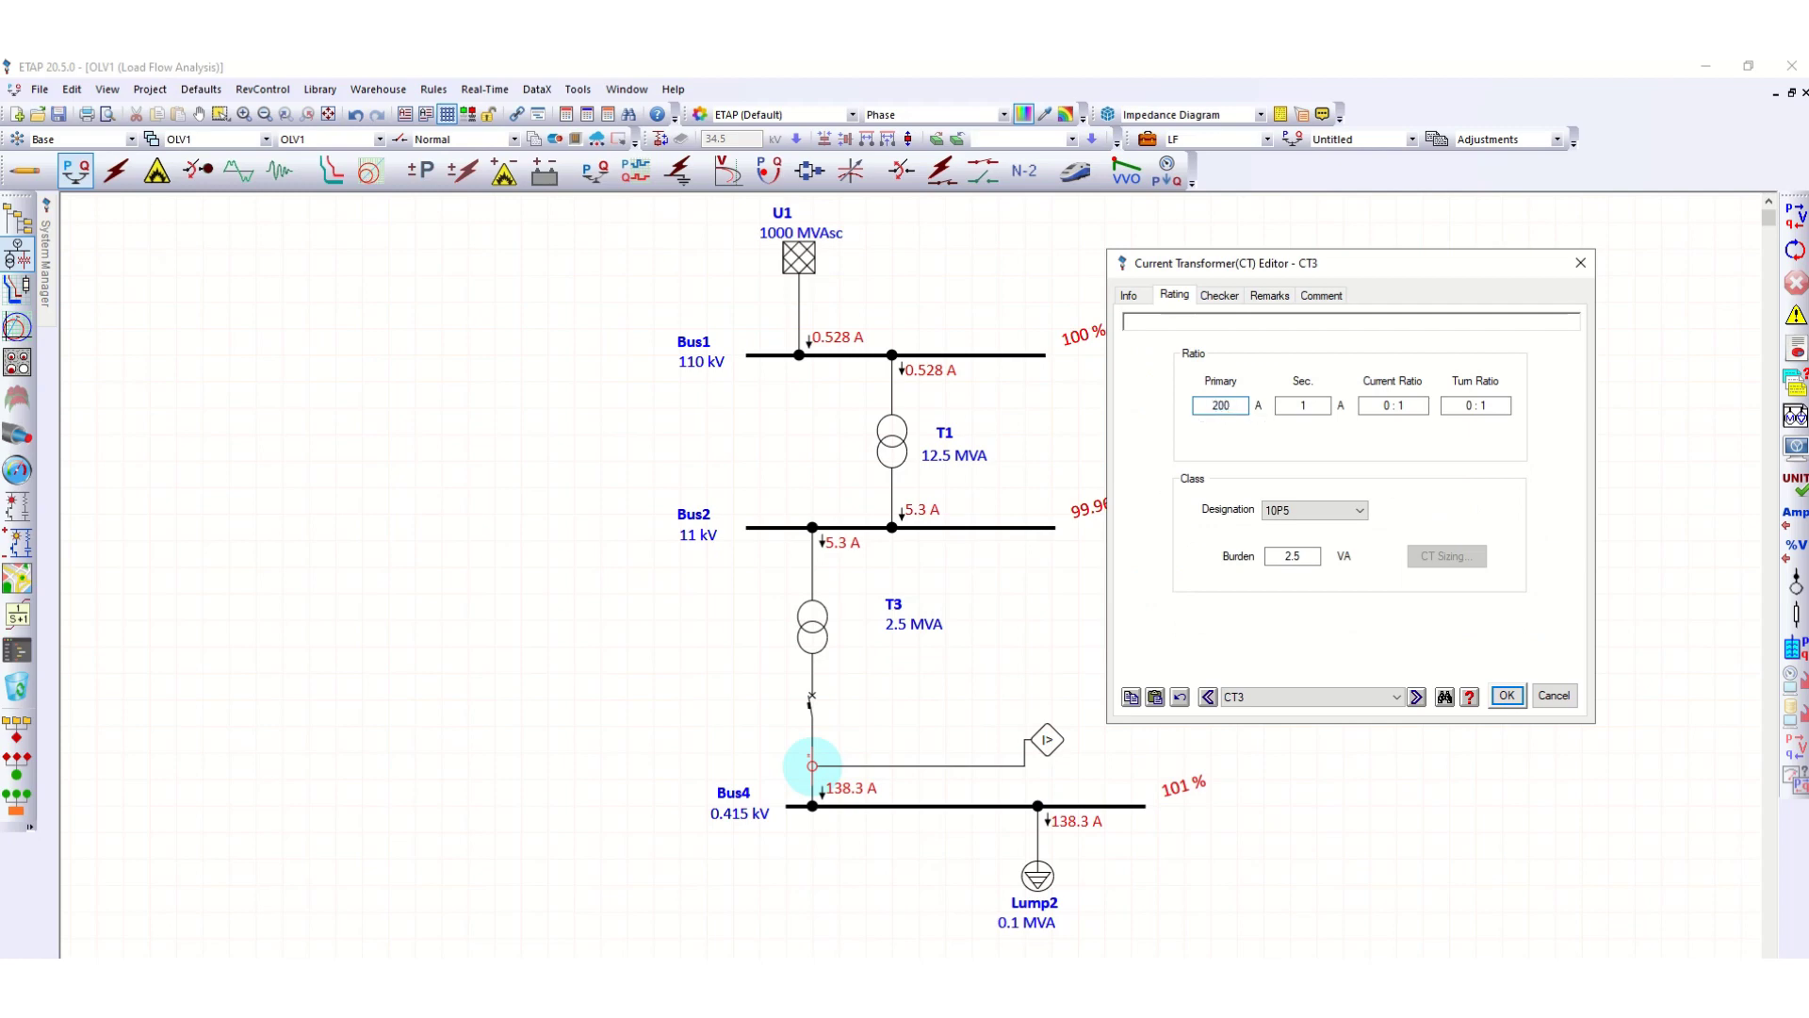
key("Tab")
left_click(1305, 556)
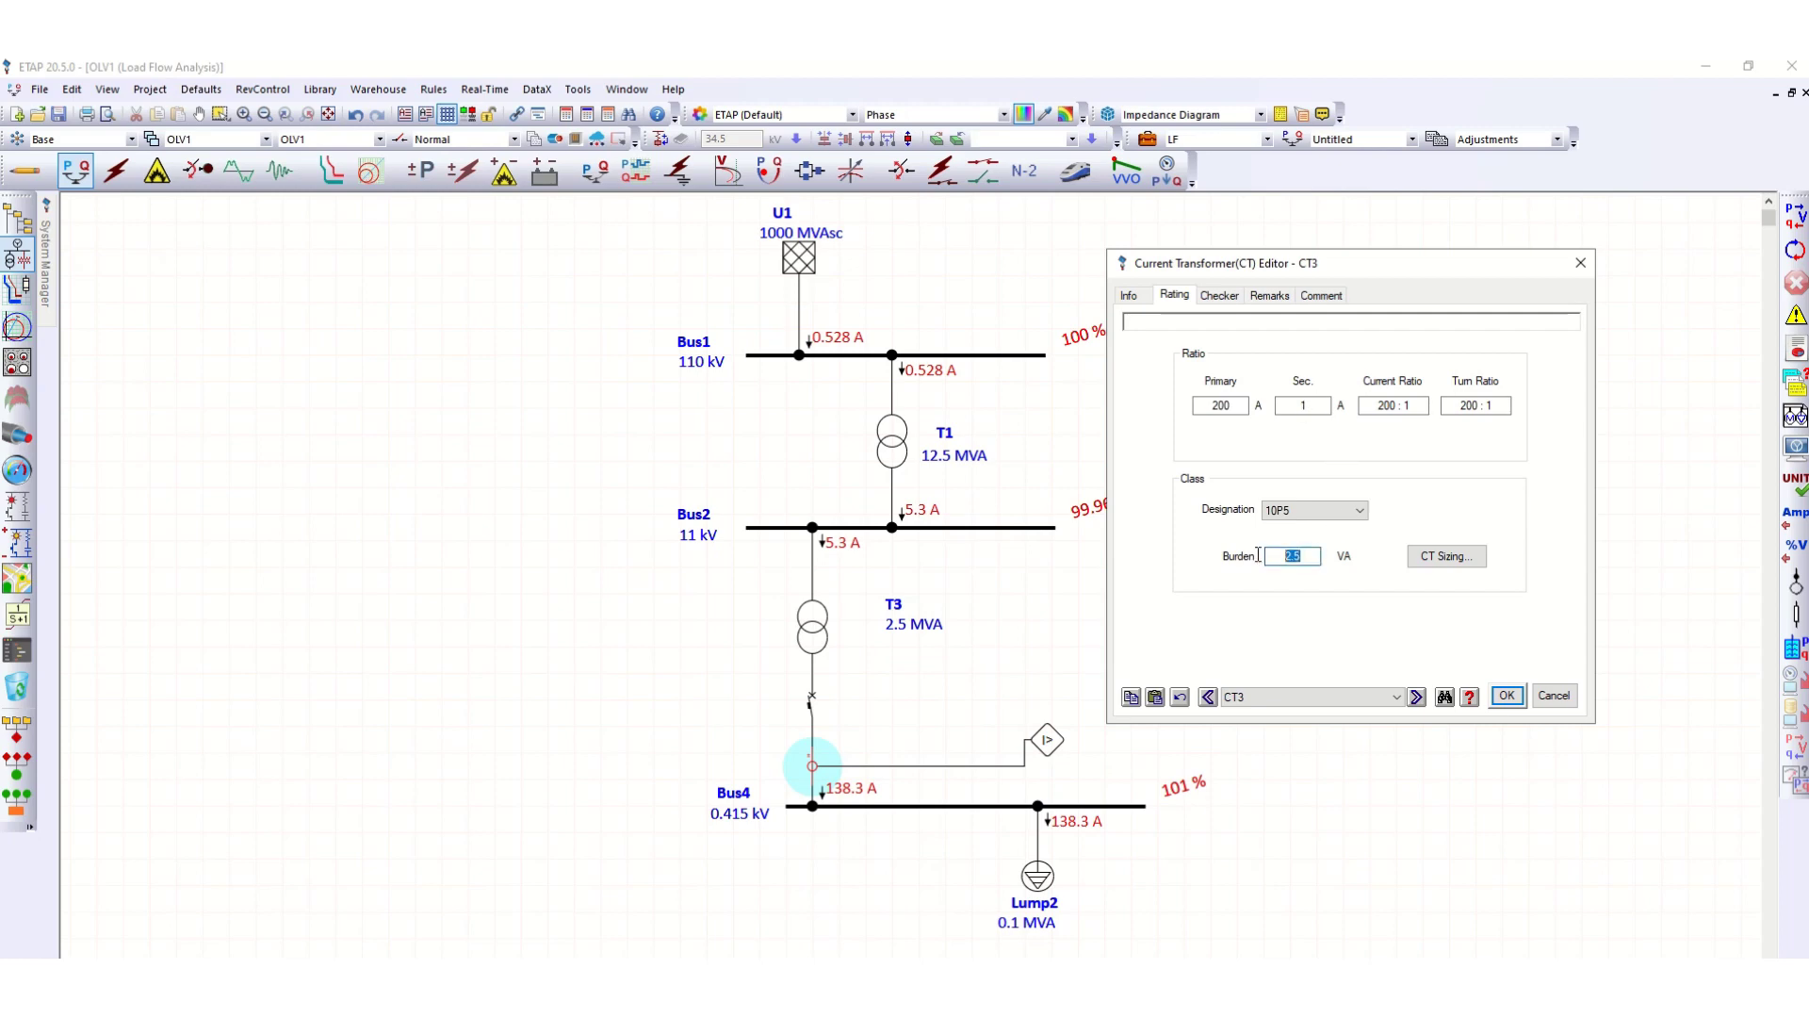
type("10")
key("Tab")
left_click(1506, 695)
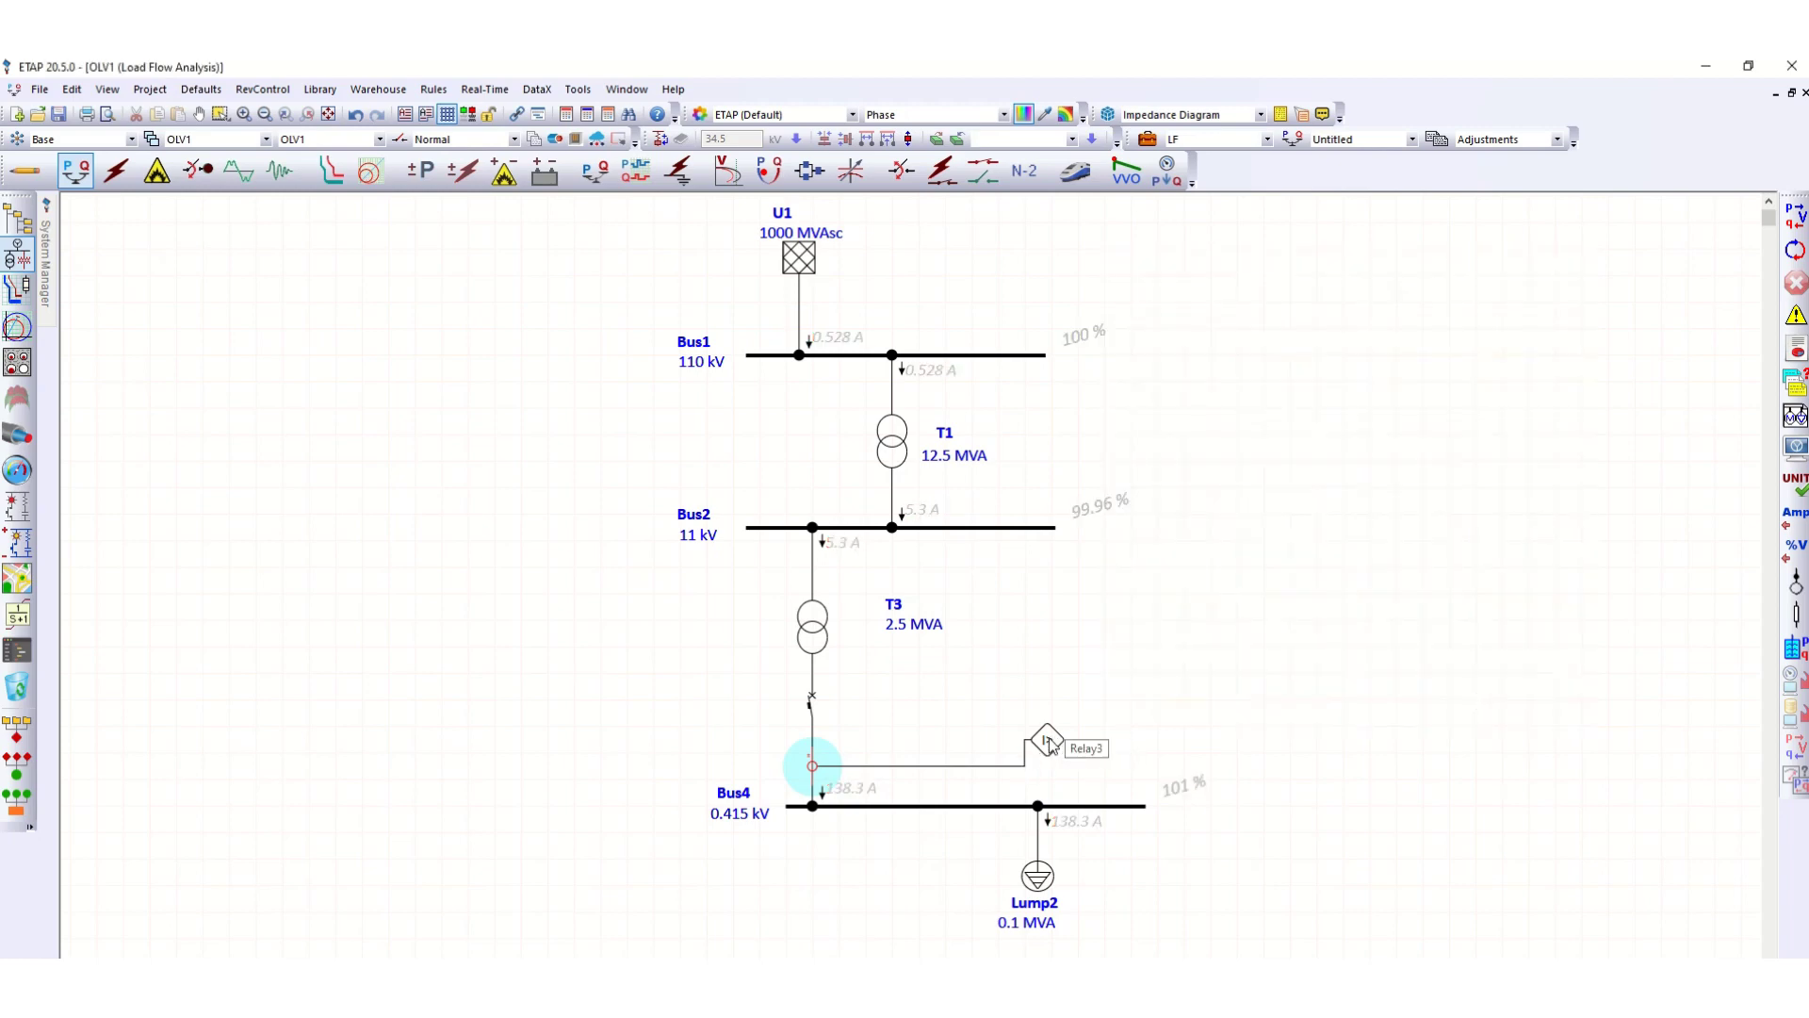
Open Relay3's editor and confirm its phase and ground inputs use CT3 at 200/1 A.
double_click(1046, 739)
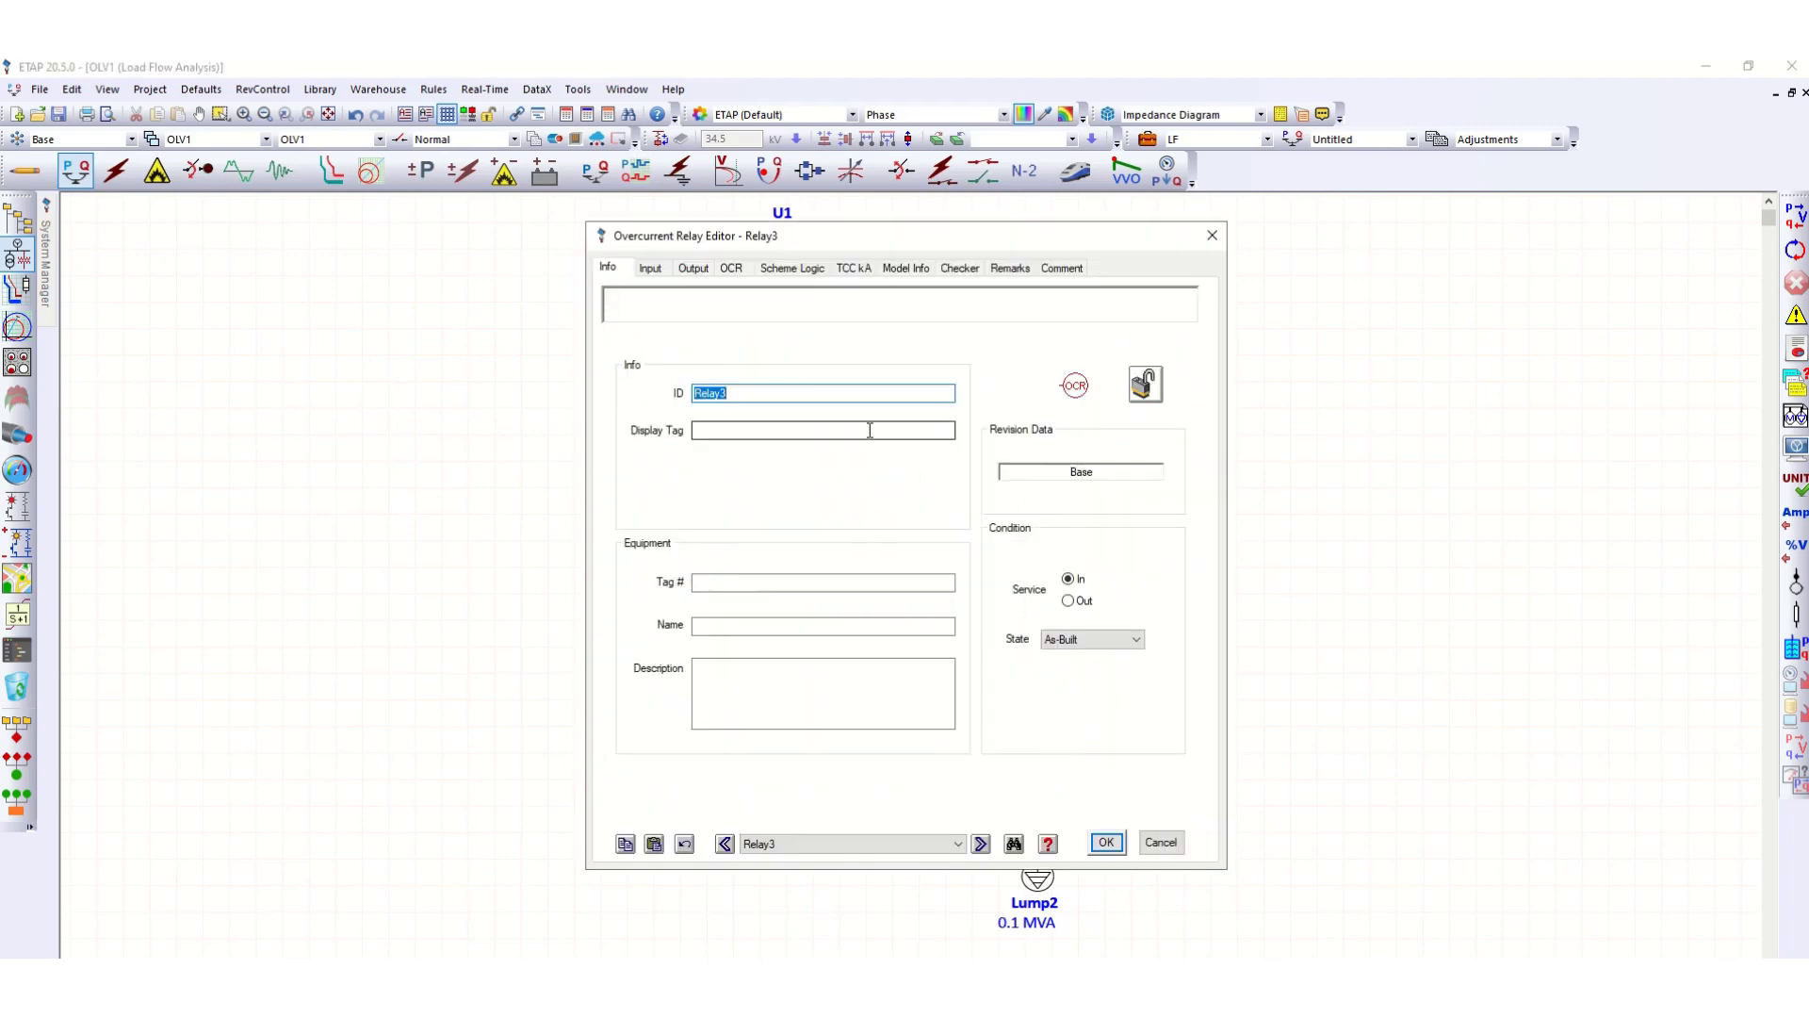
left_click(648, 274)
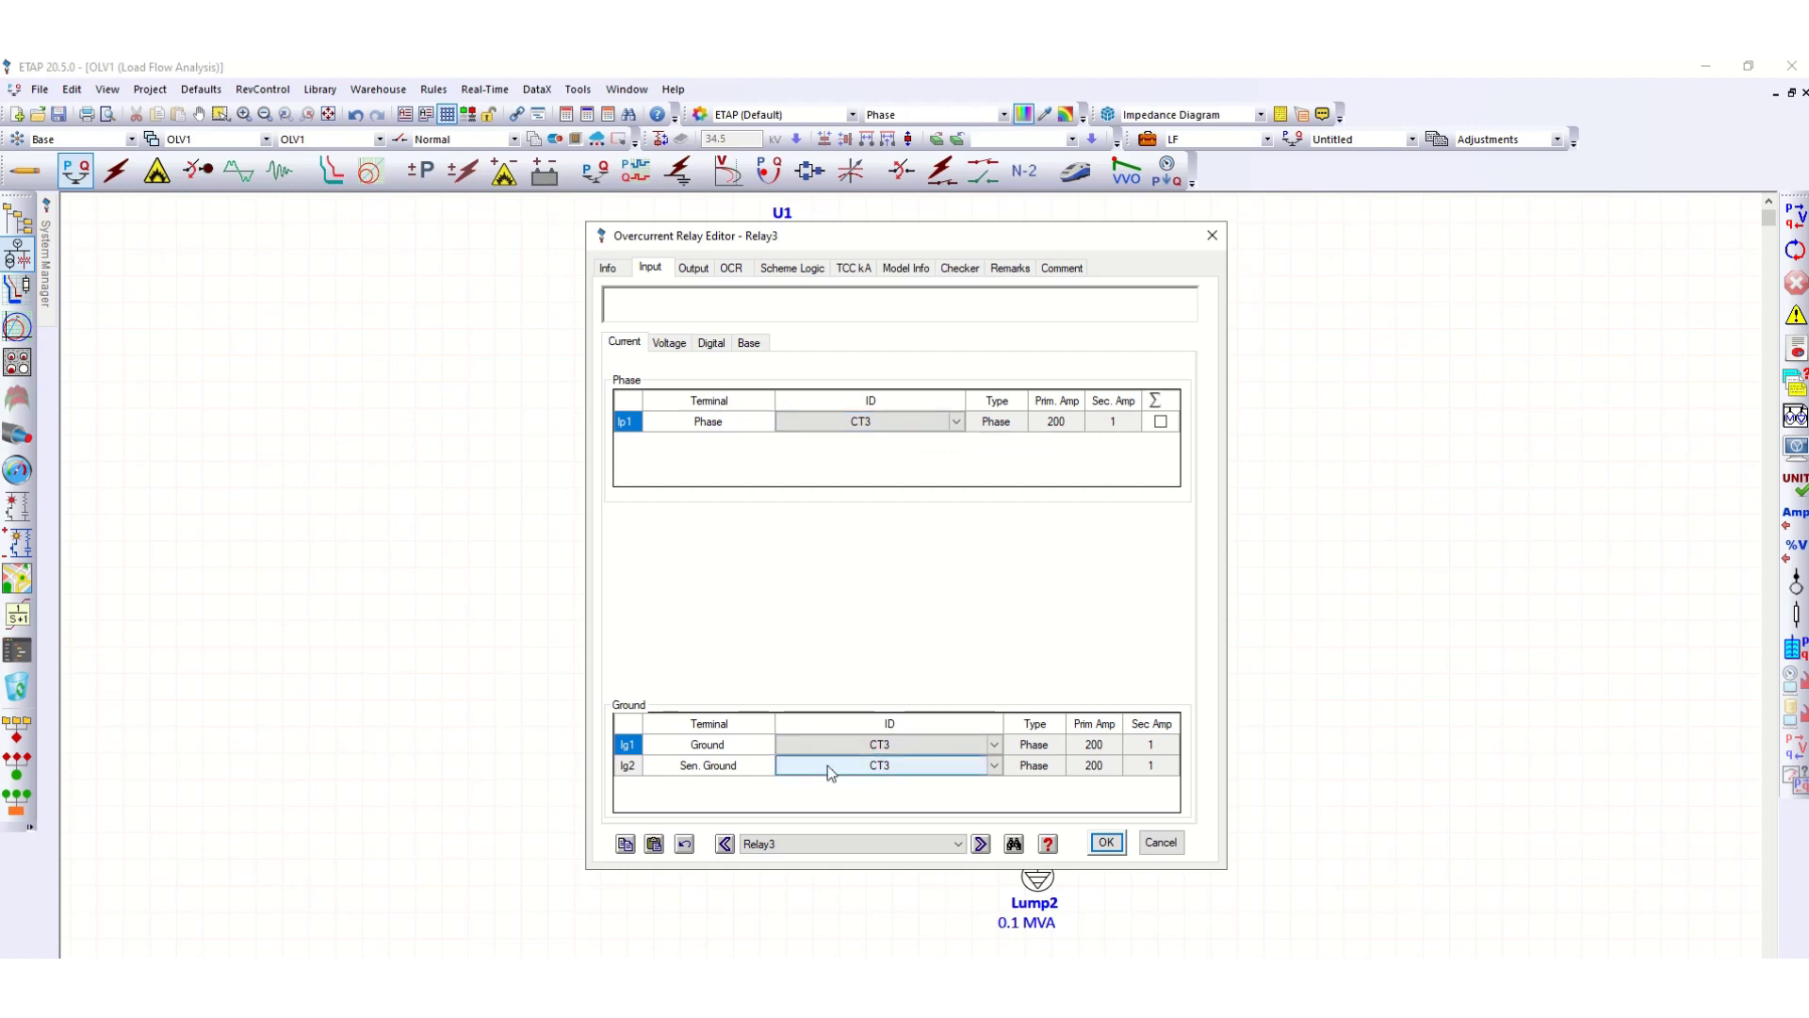
left_click(697, 271)
Add relay output DO1 driven by the Any relay element.
left_click(1129, 403)
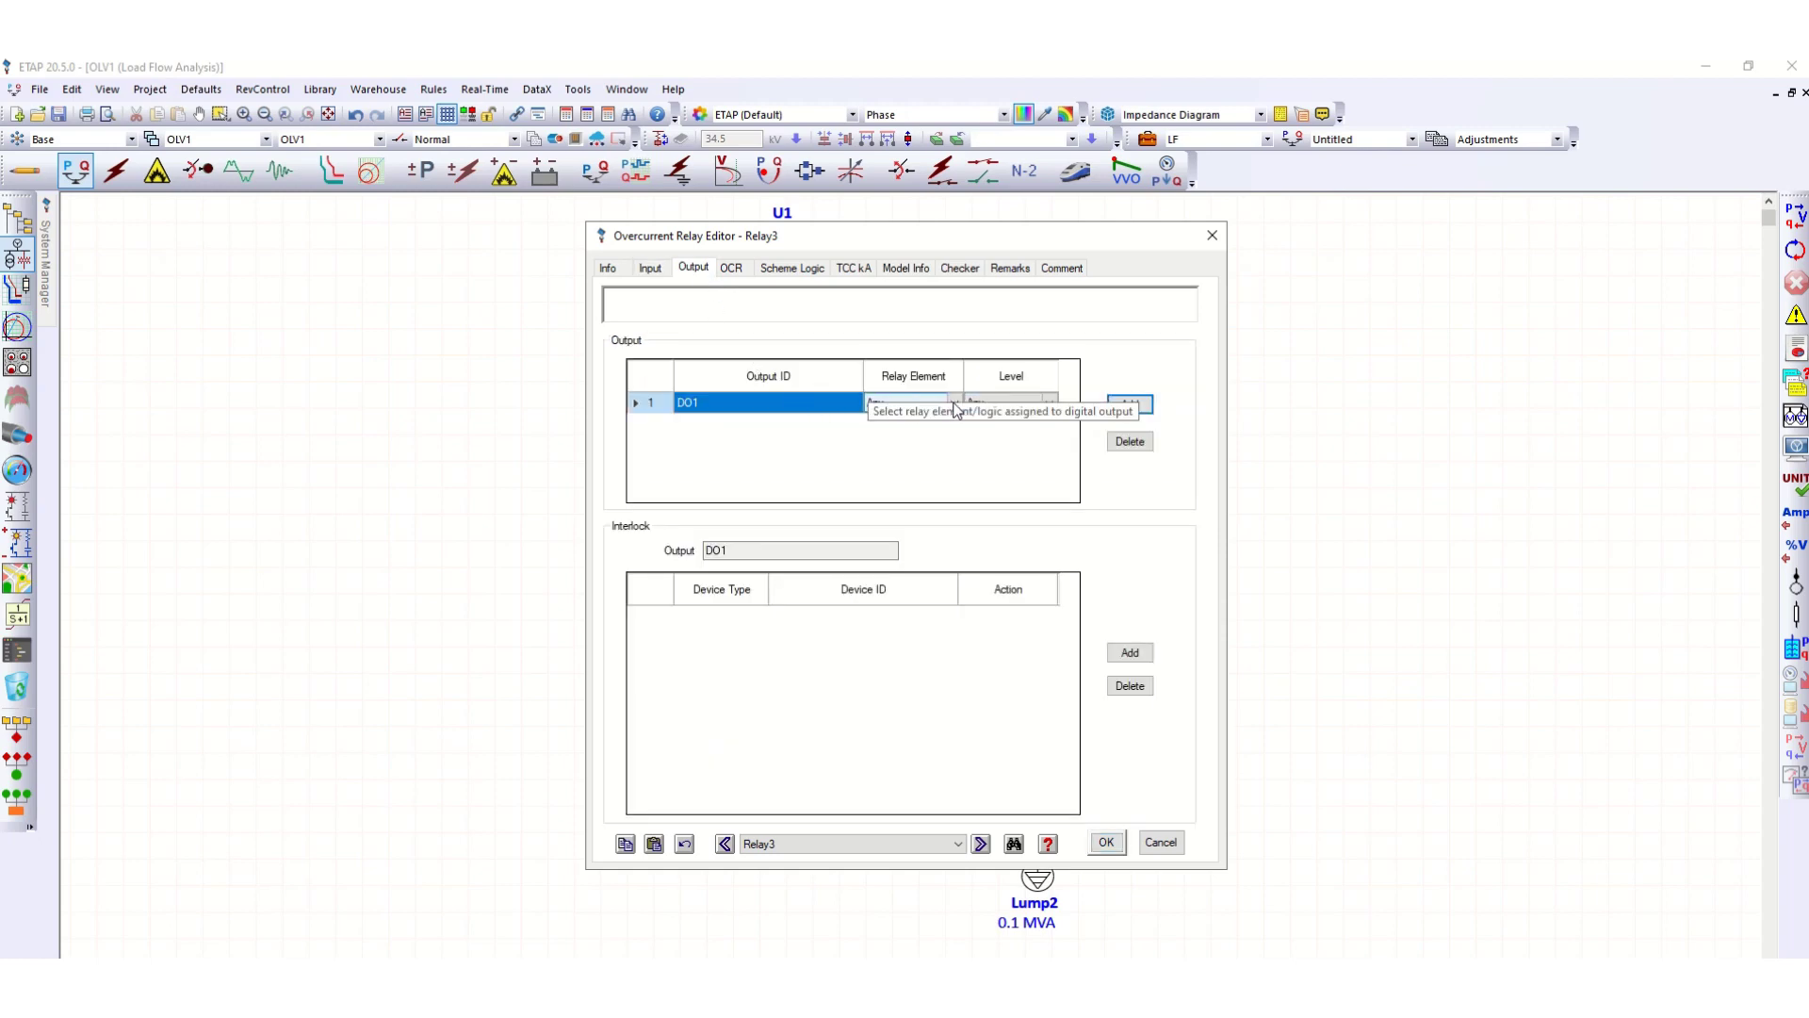
left_click(951, 405)
left_click(951, 405)
left_click(816, 467)
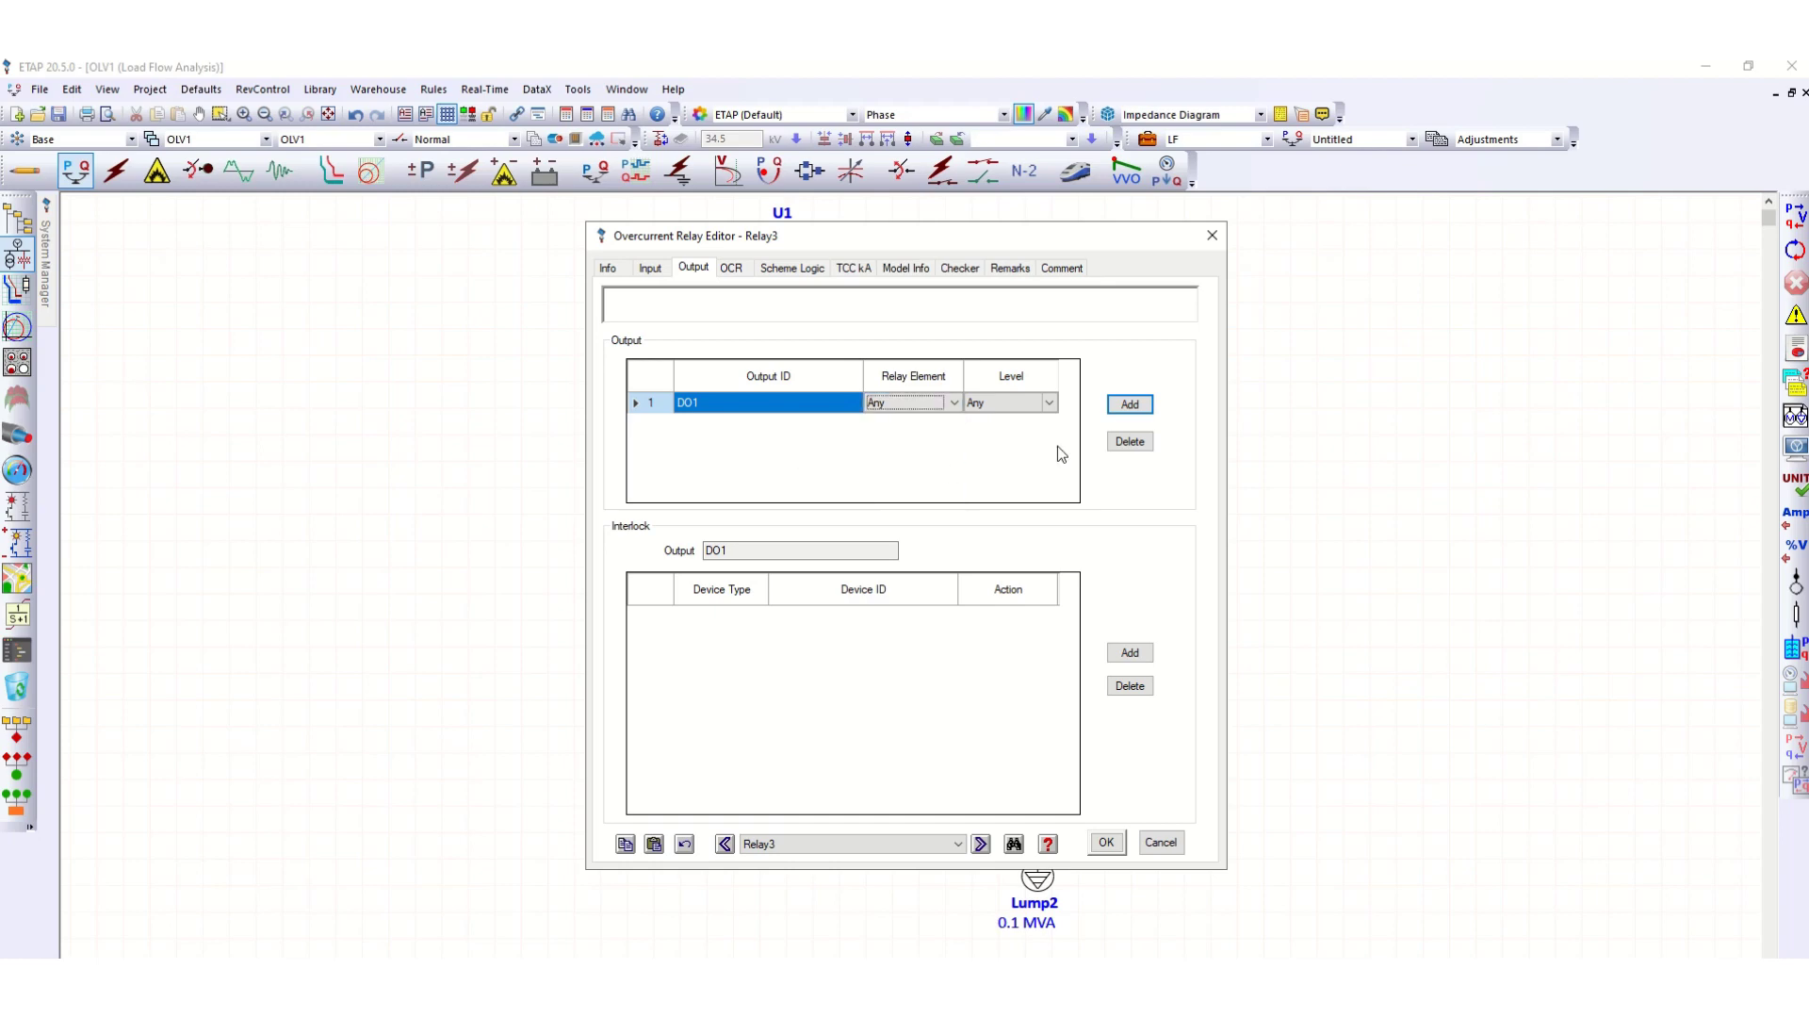
Interlock DO1 to open low-voltage breaker CB3 and show Relay3's OCR settings.
left_click(1129, 652)
left_click(742, 618)
left_click(758, 616)
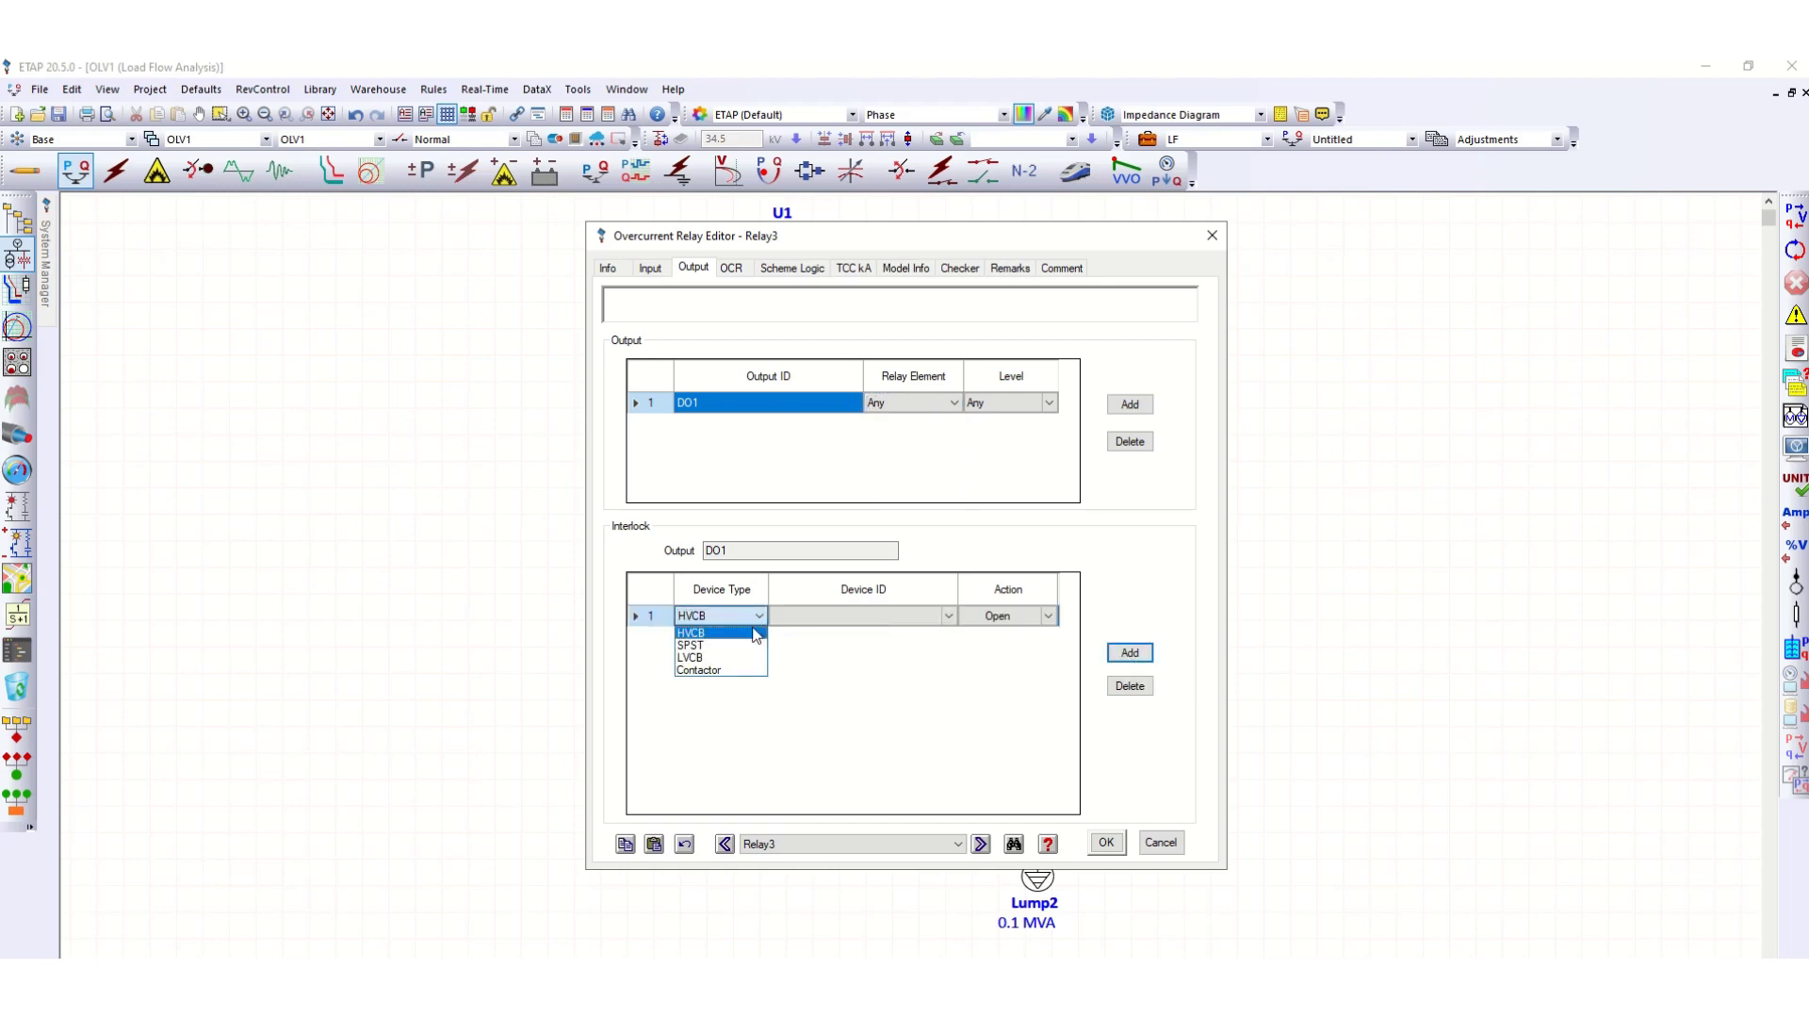
left_click(713, 658)
left_click(861, 618)
left_click(949, 617)
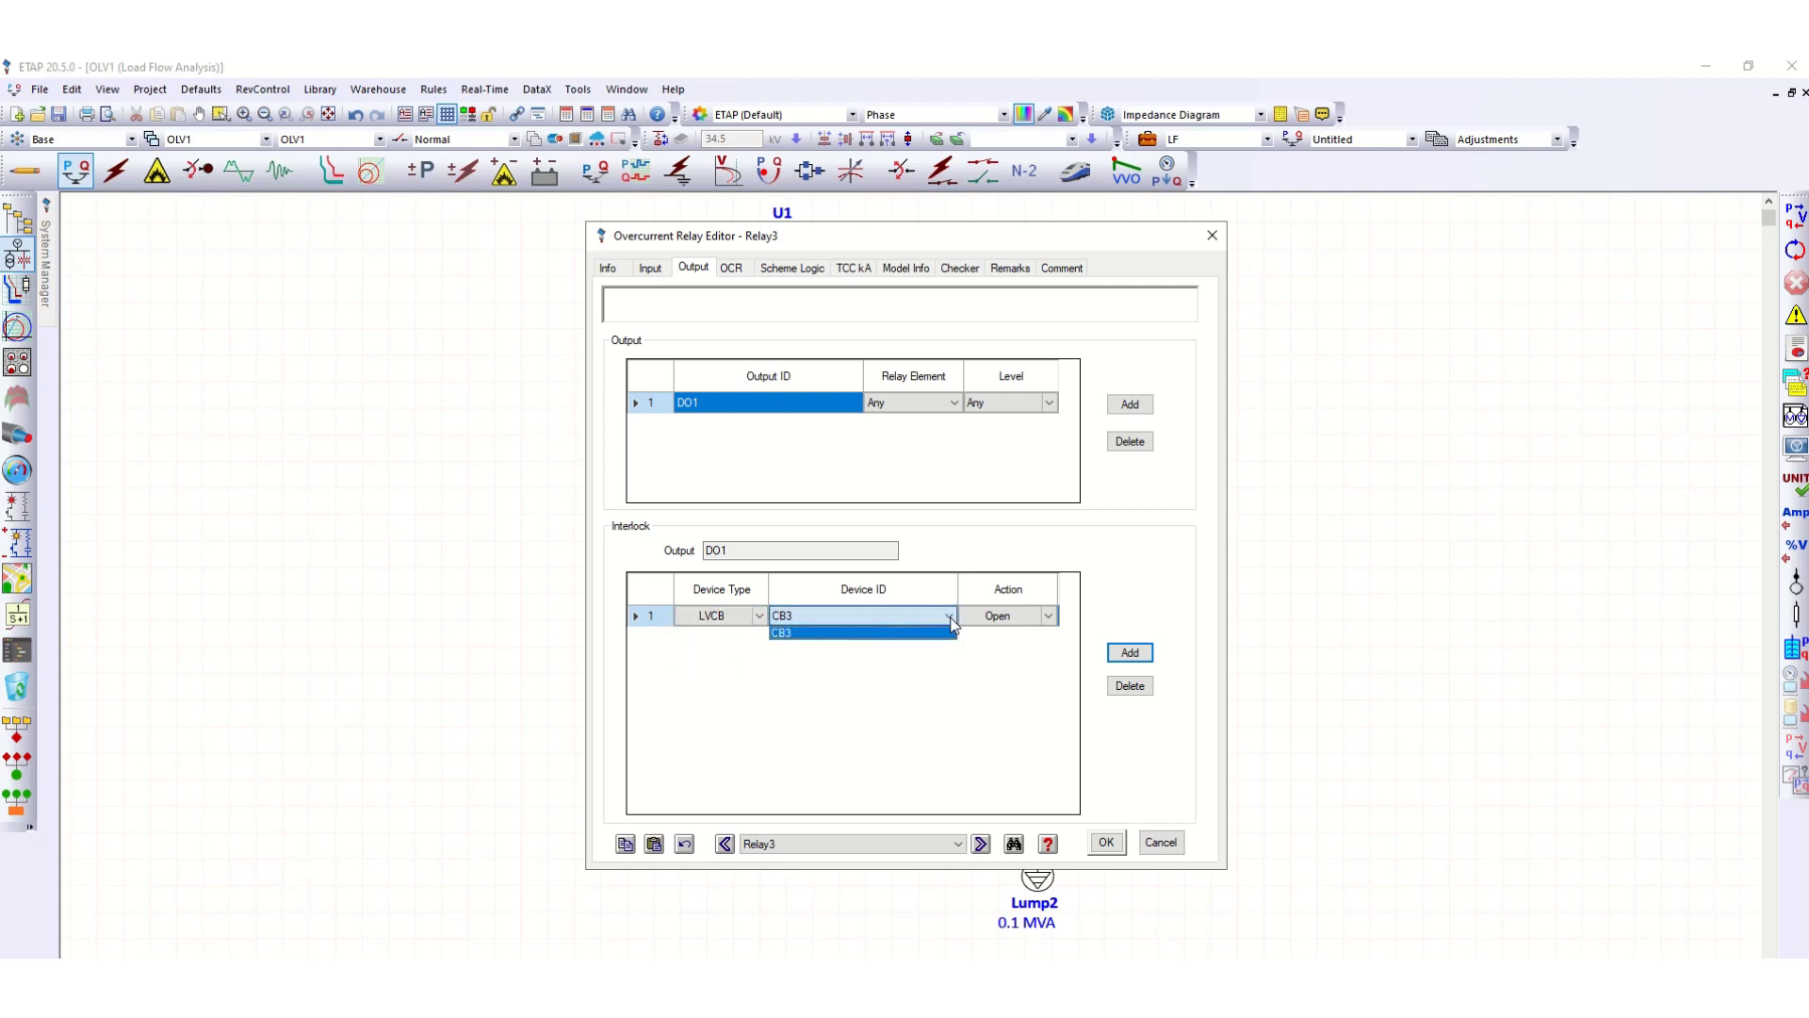
left_click(880, 637)
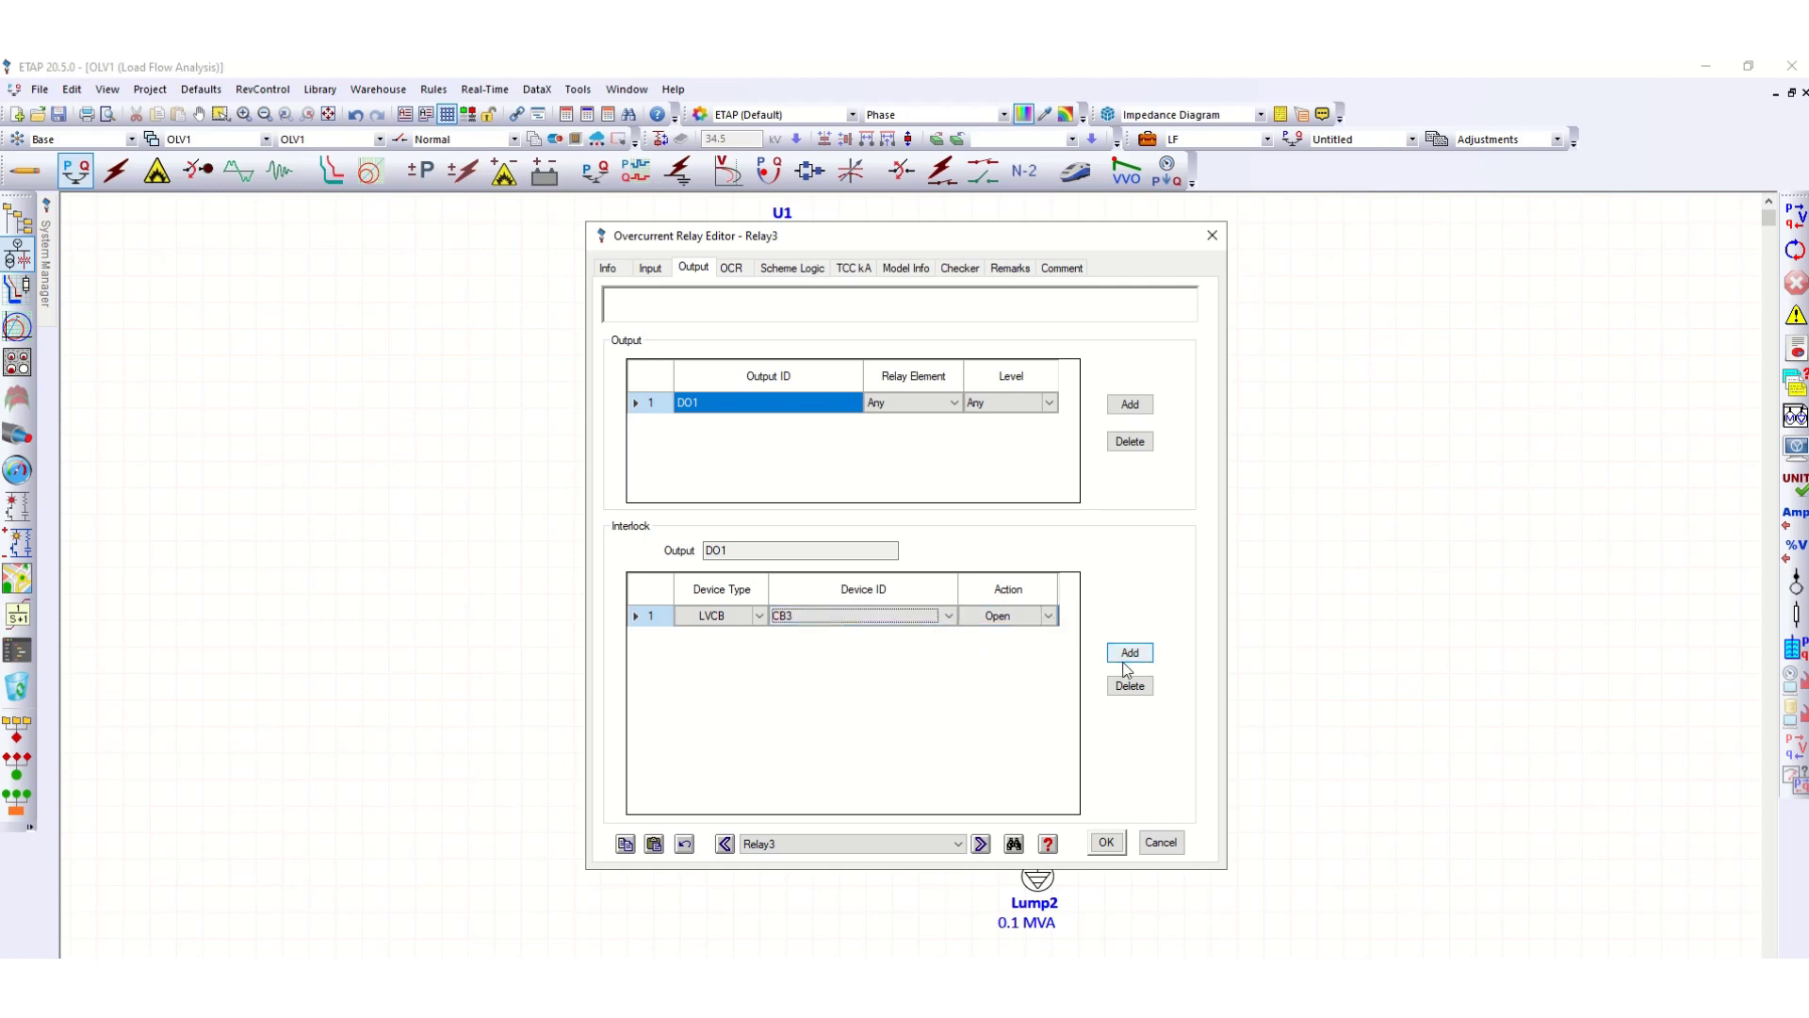
left_click(732, 270)
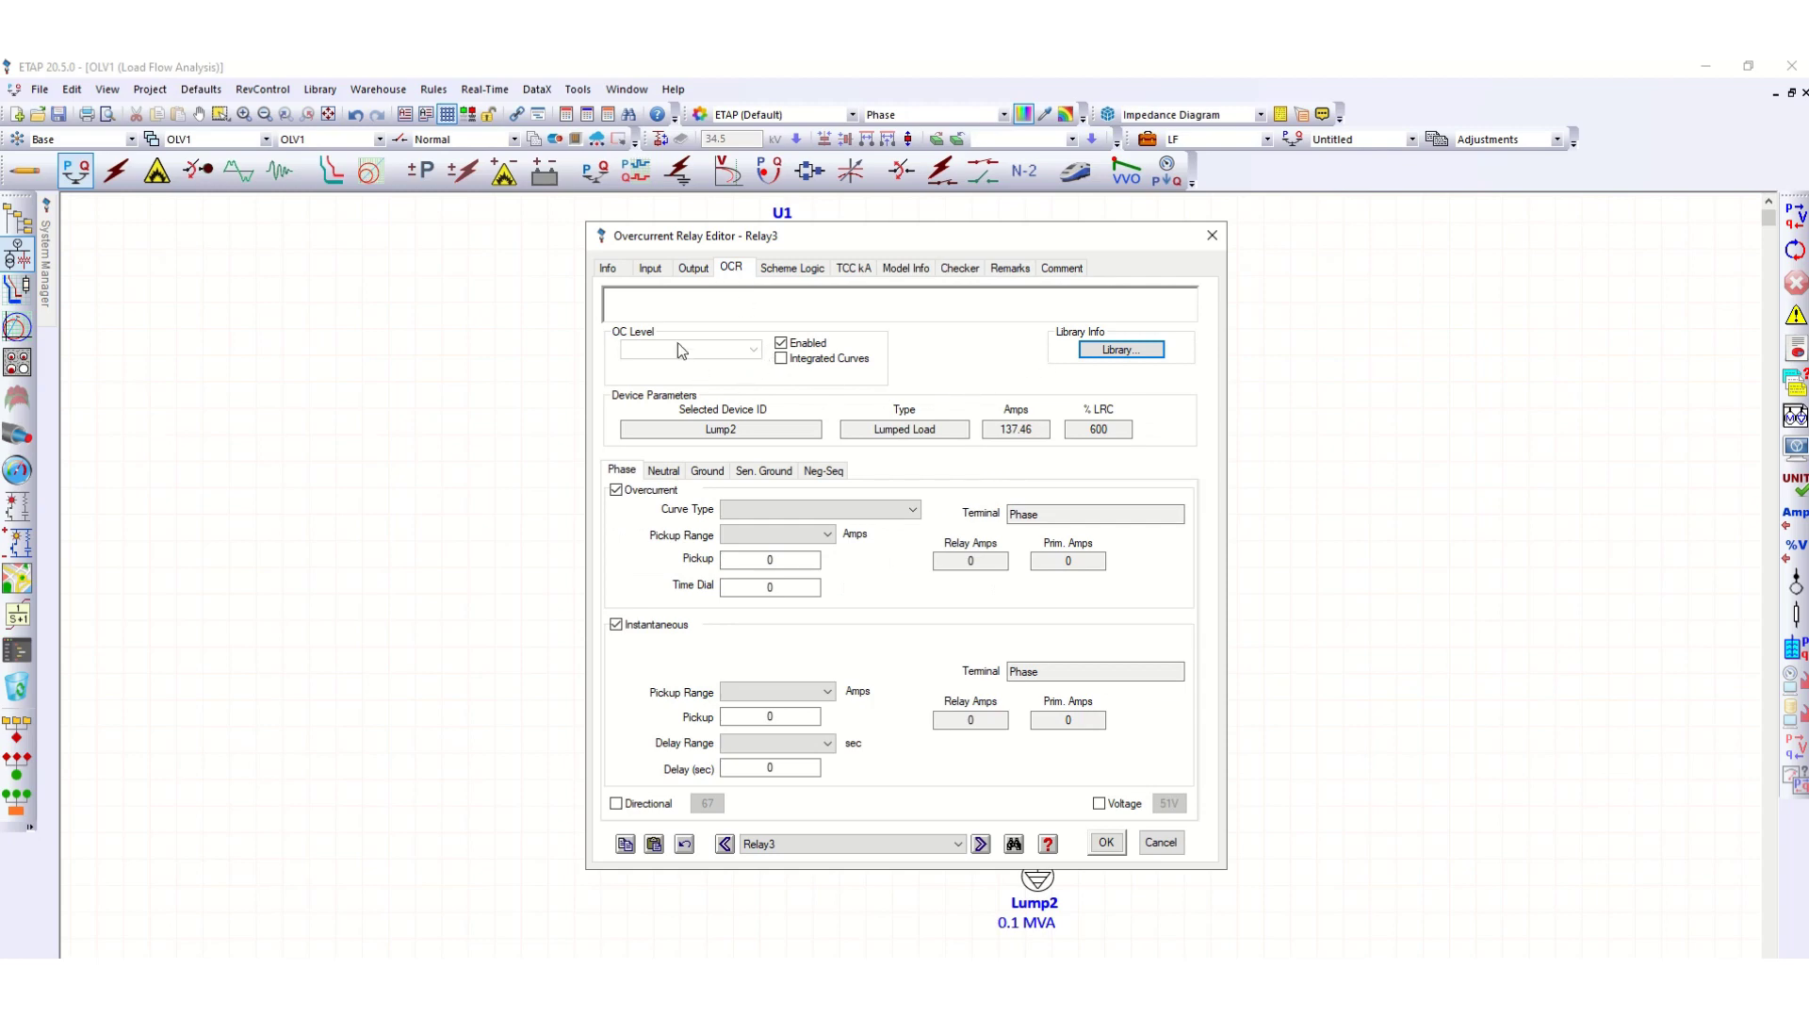
Pick manufacturer ALSTOM and model P139 from the relay library and apply it to Relay3.
left_click(1106, 354)
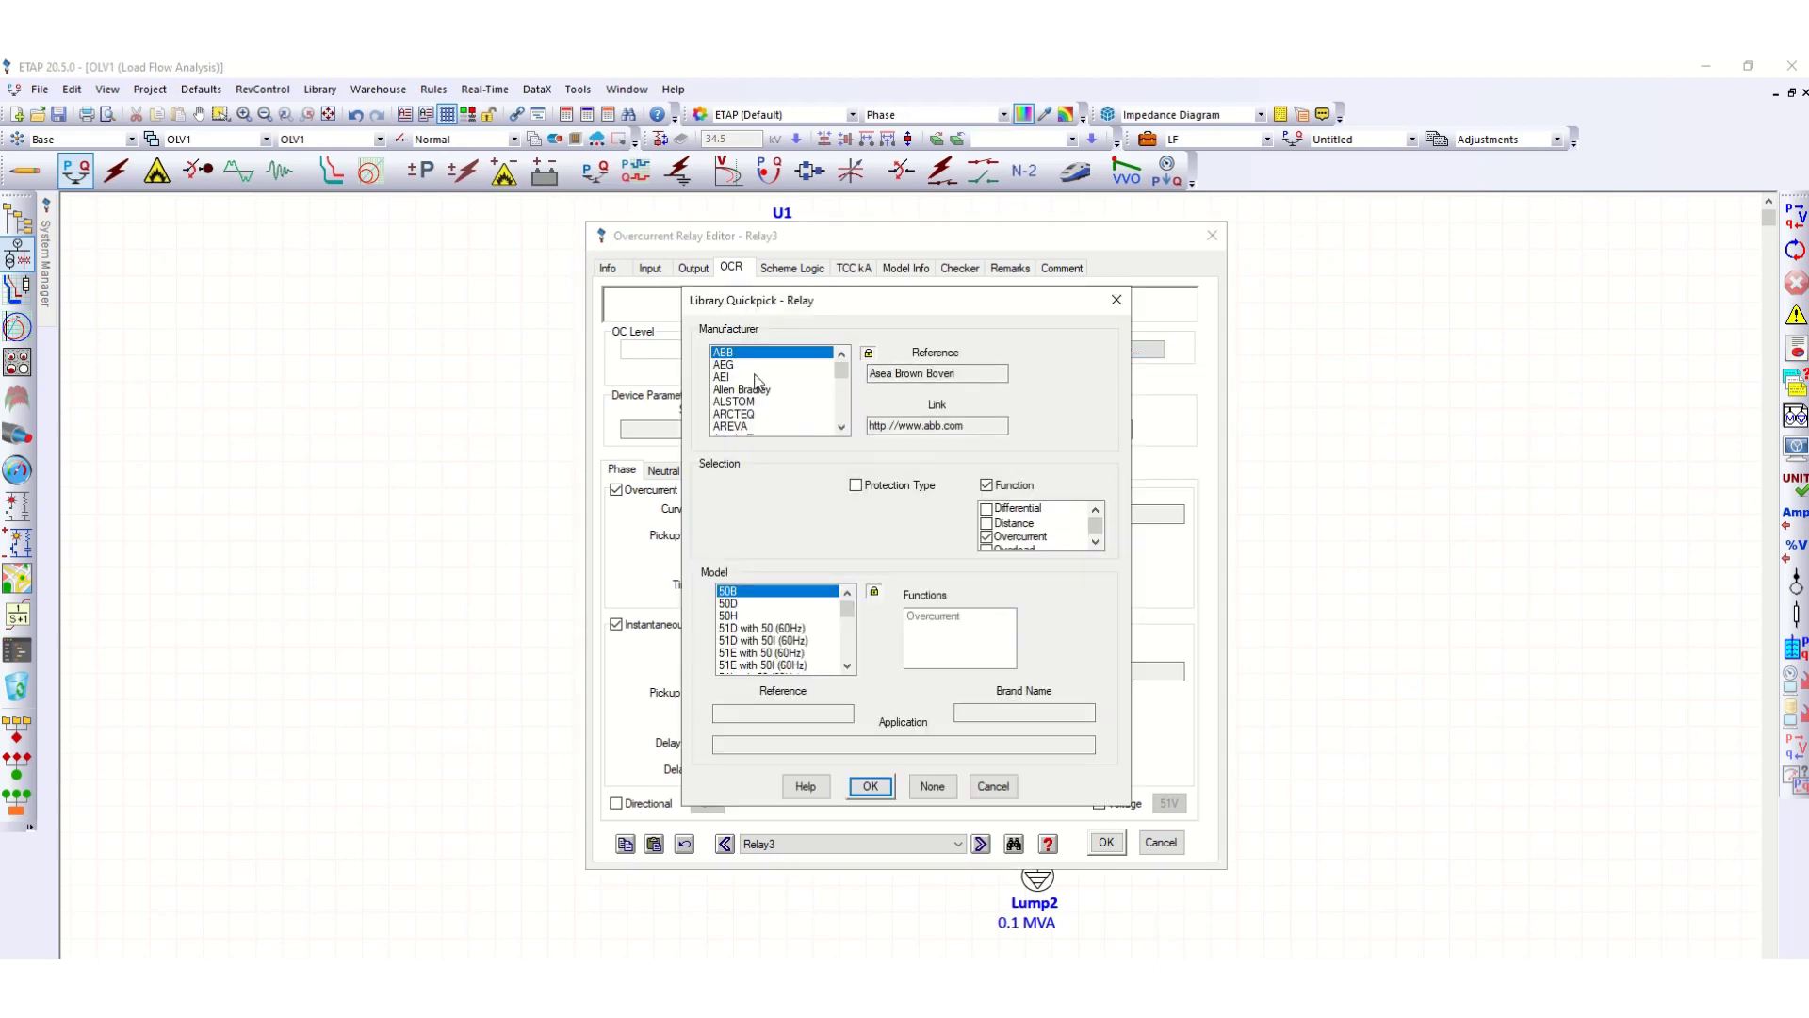
left_click(744, 404)
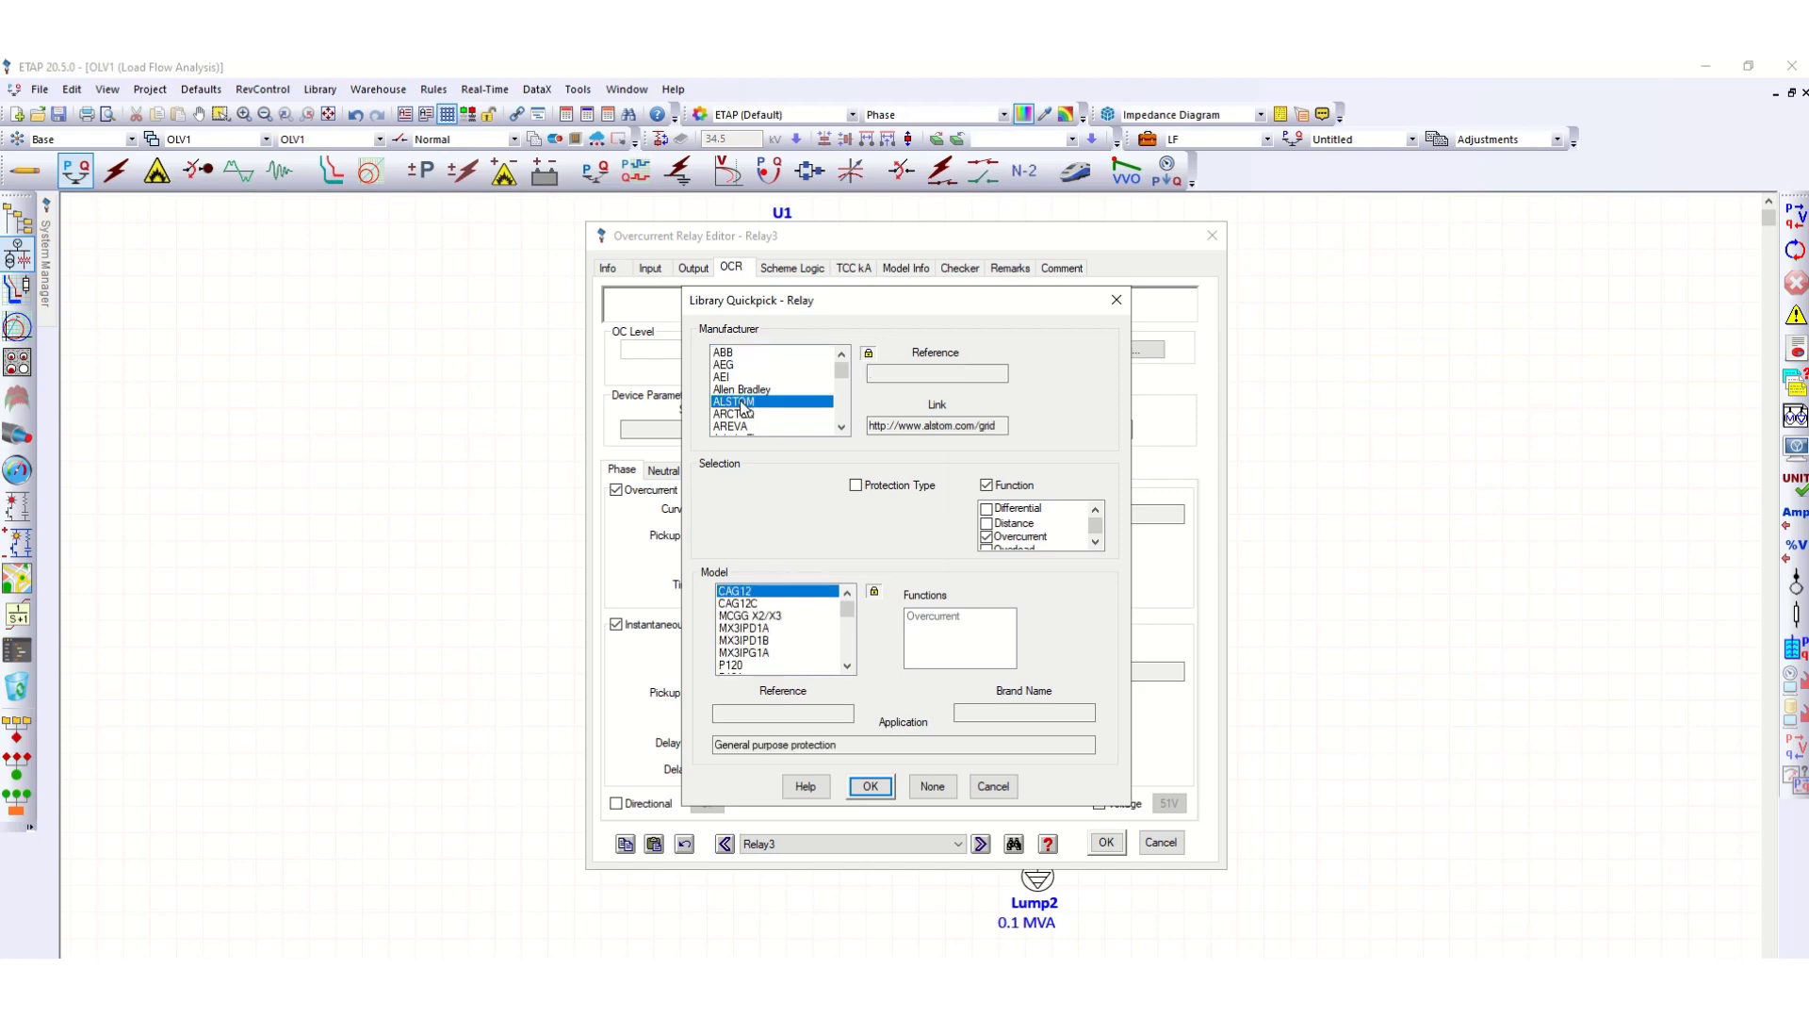
scroll(759, 646, "down", 4)
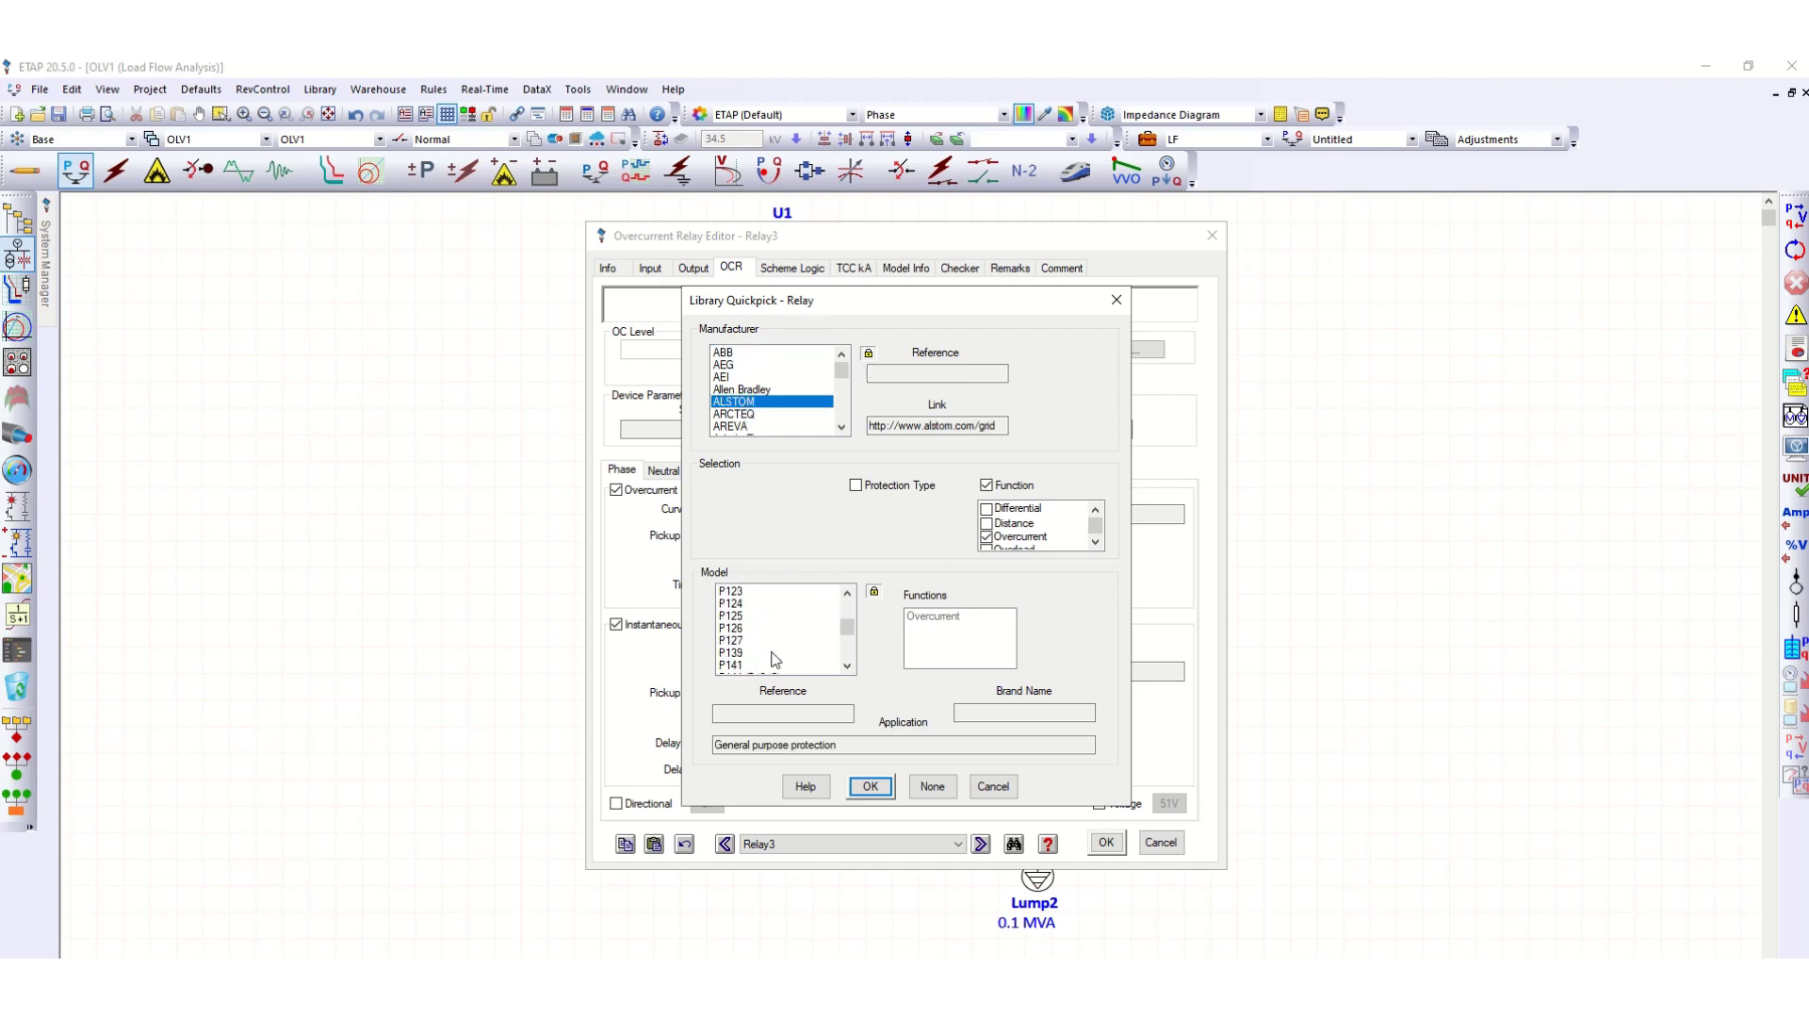
left_click(746, 653)
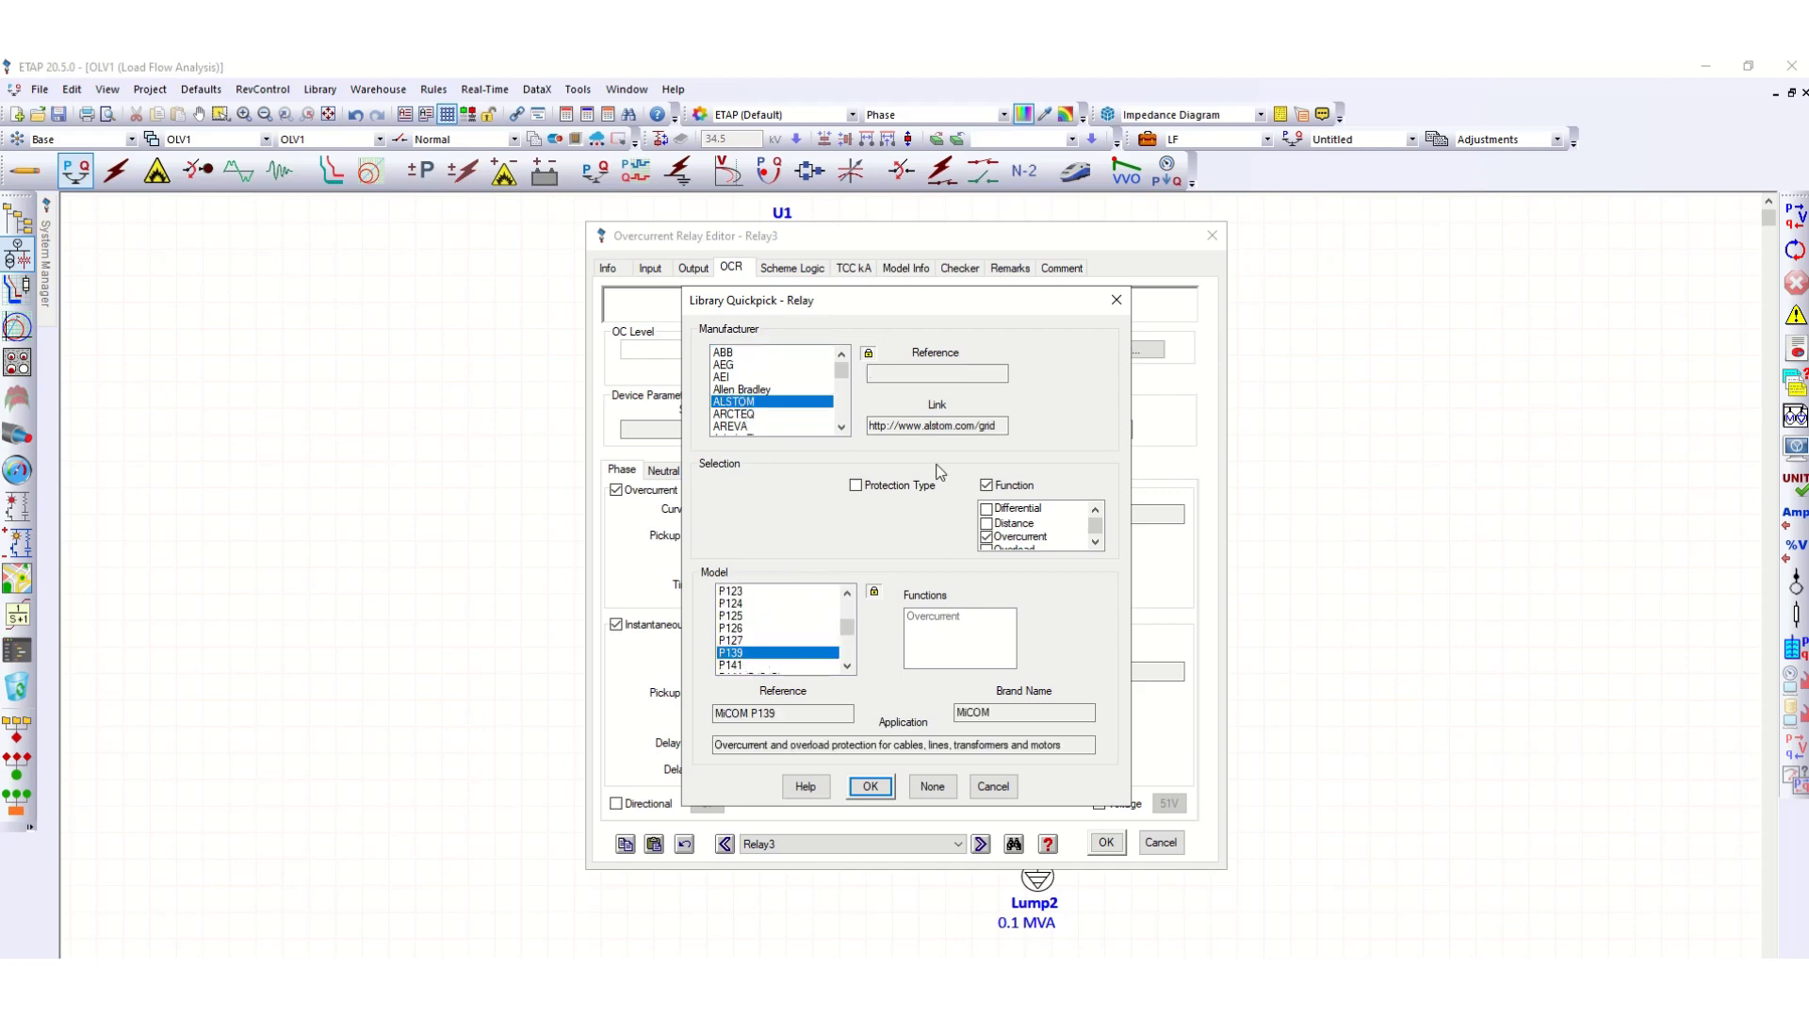
scroll(990, 518, "down", 1)
left_click(765, 747)
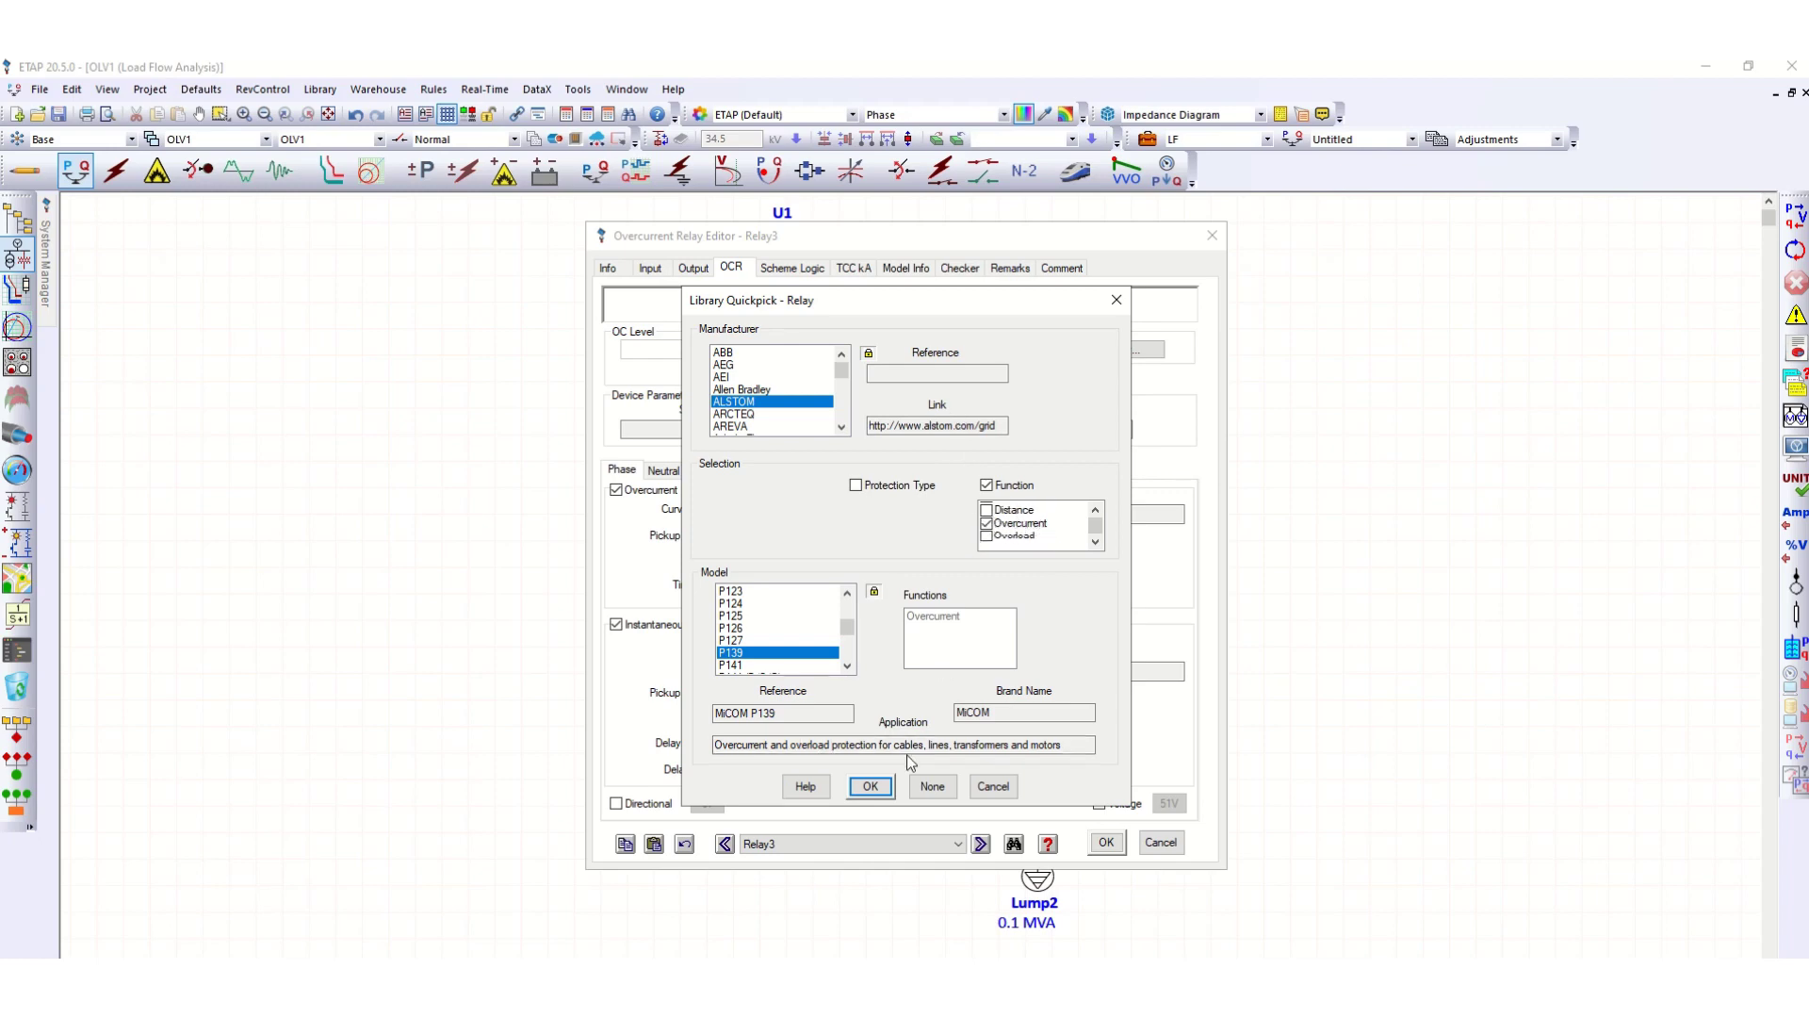
left_click(870, 786)
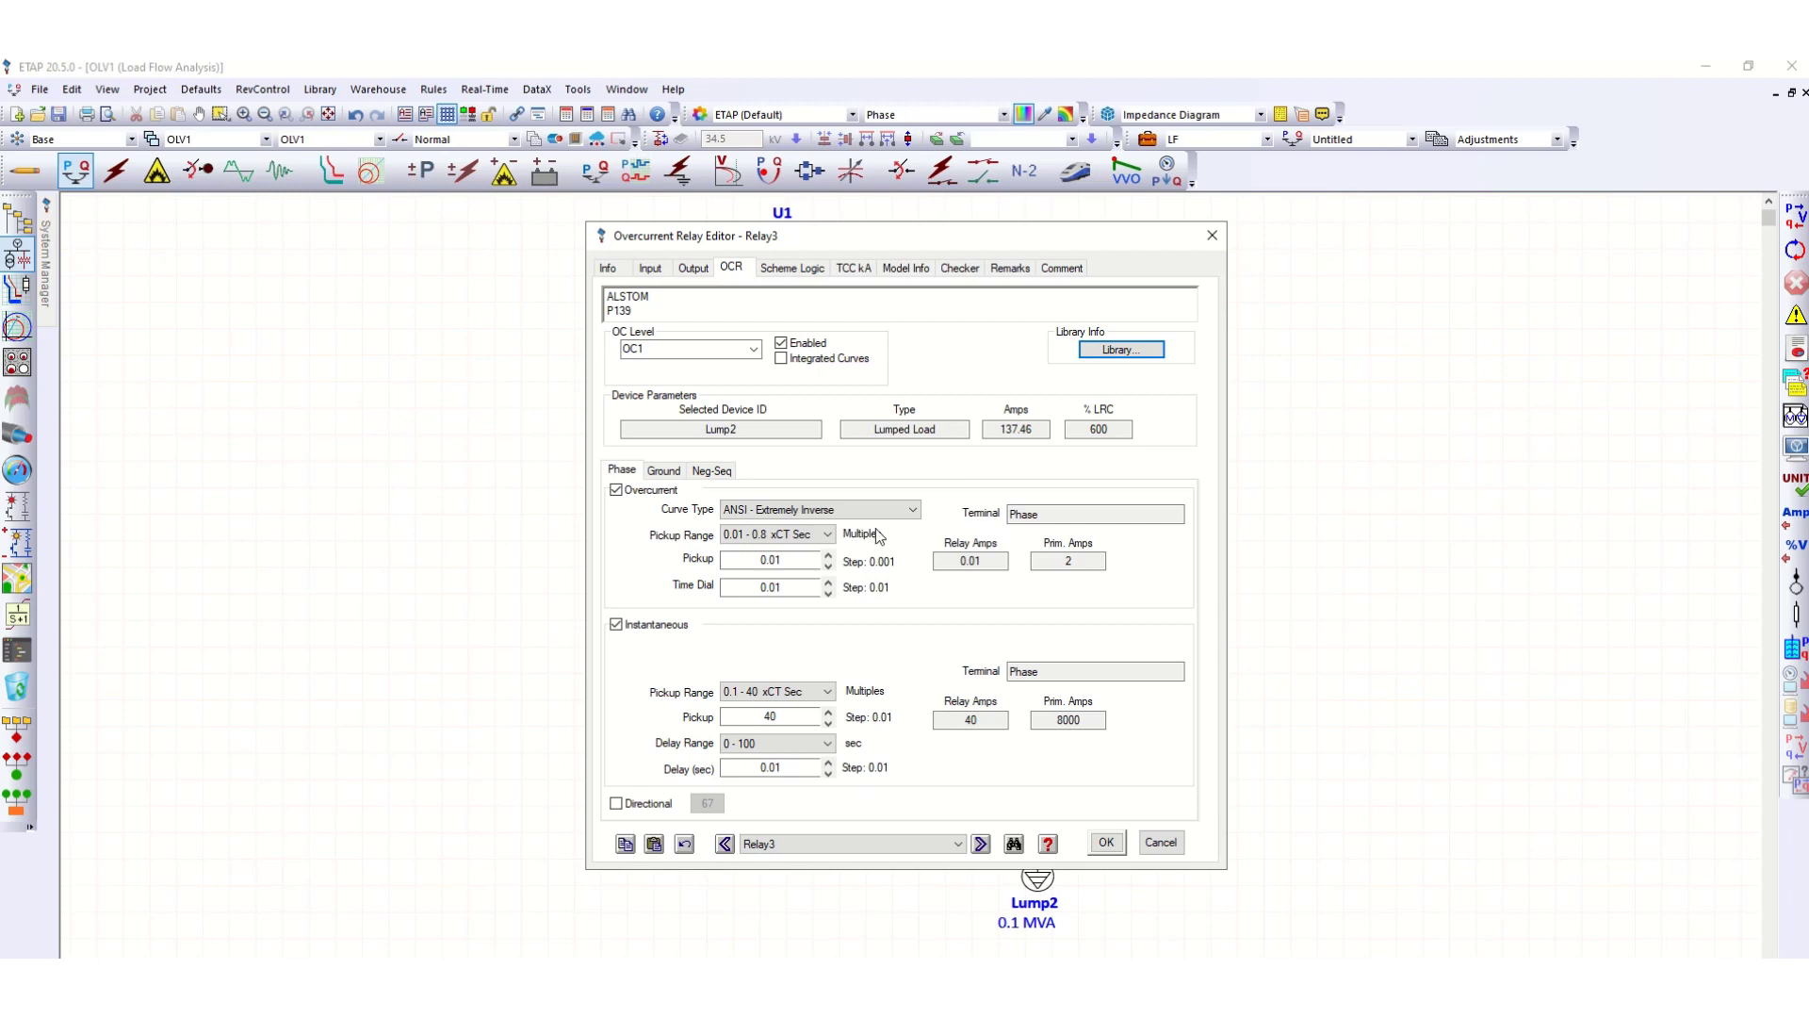
Disable instantaneous, set ANSI - Normally Inverse with 0.1 - 4 xCT Sec pickup, and save Relay3.
left_click(617, 624)
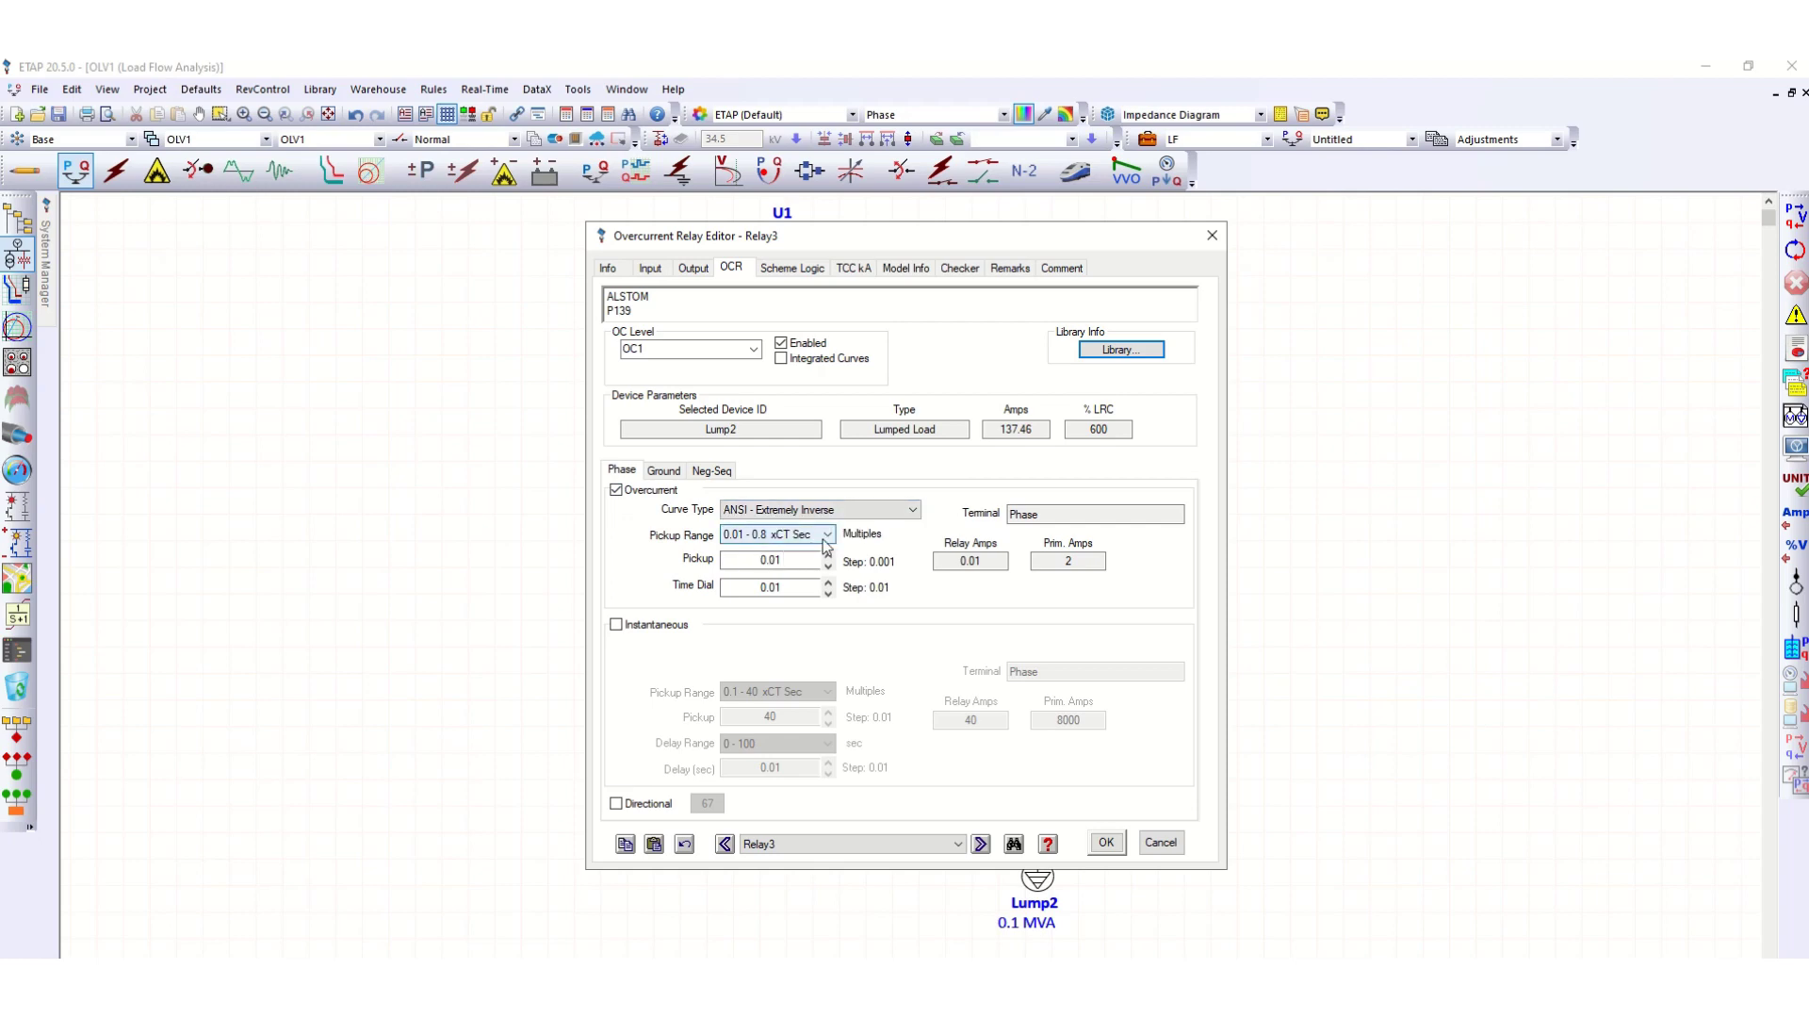
left_click(872, 509)
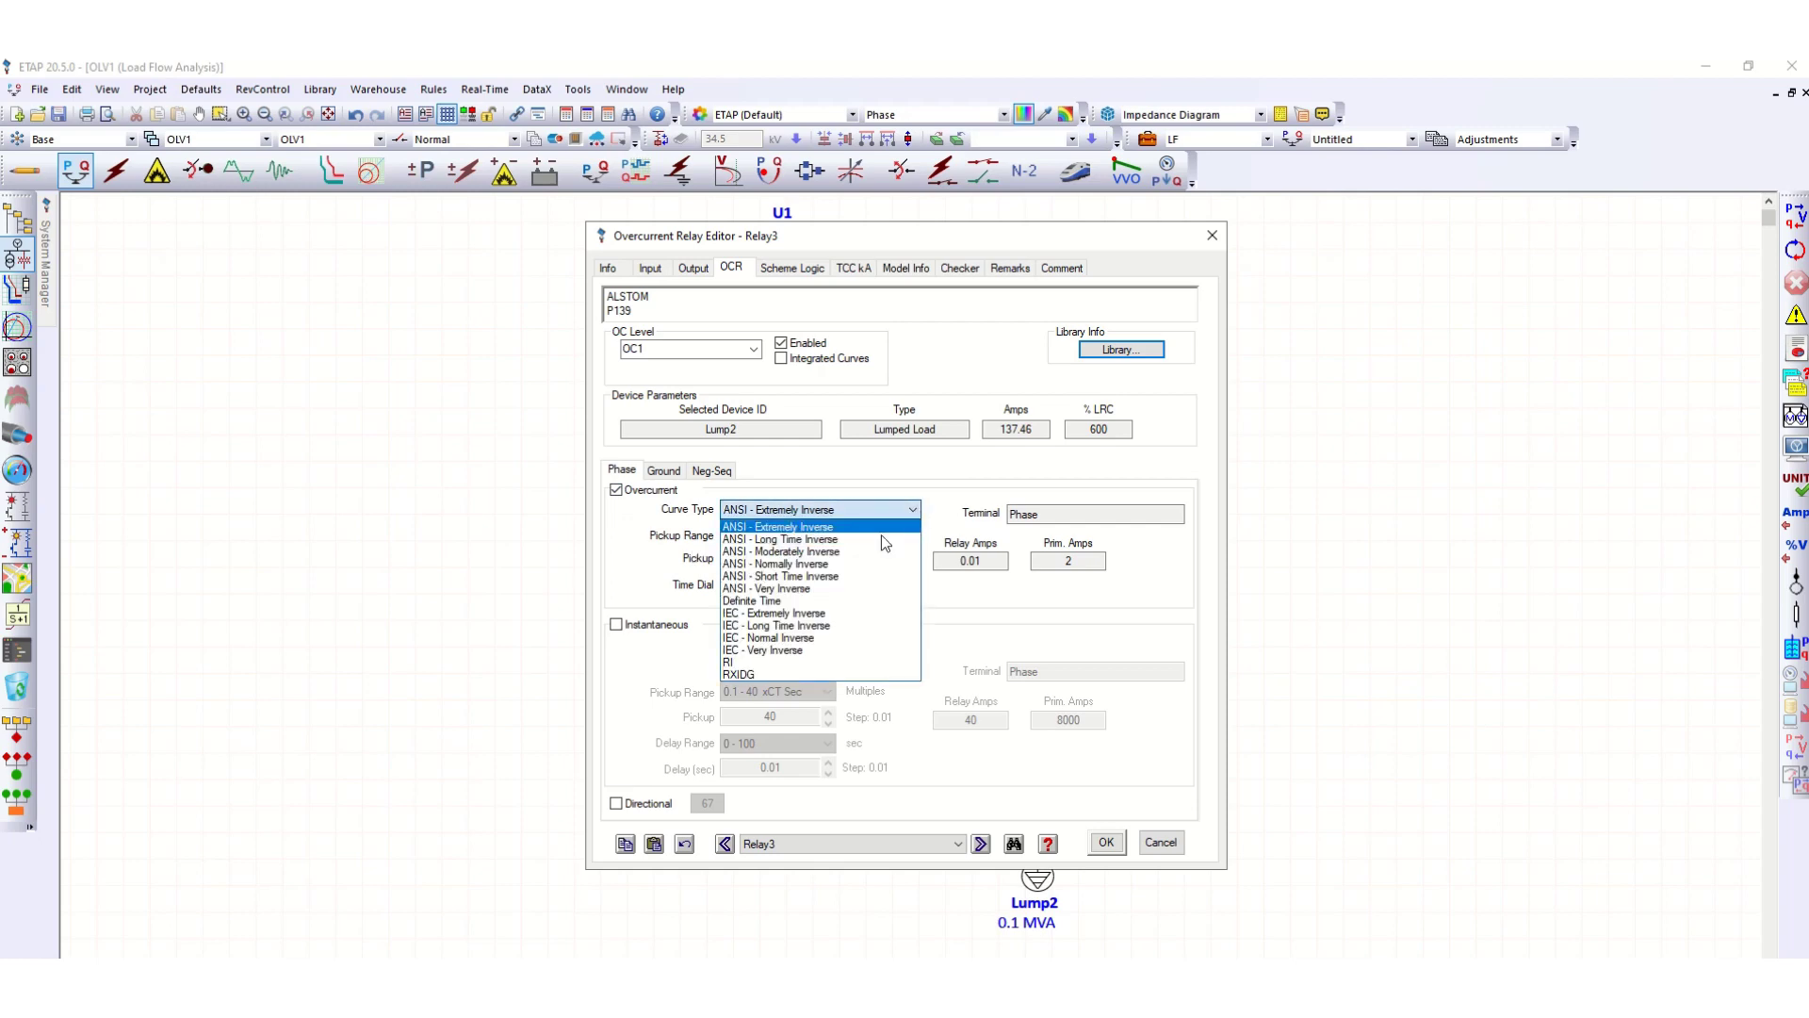
left_click(803, 563)
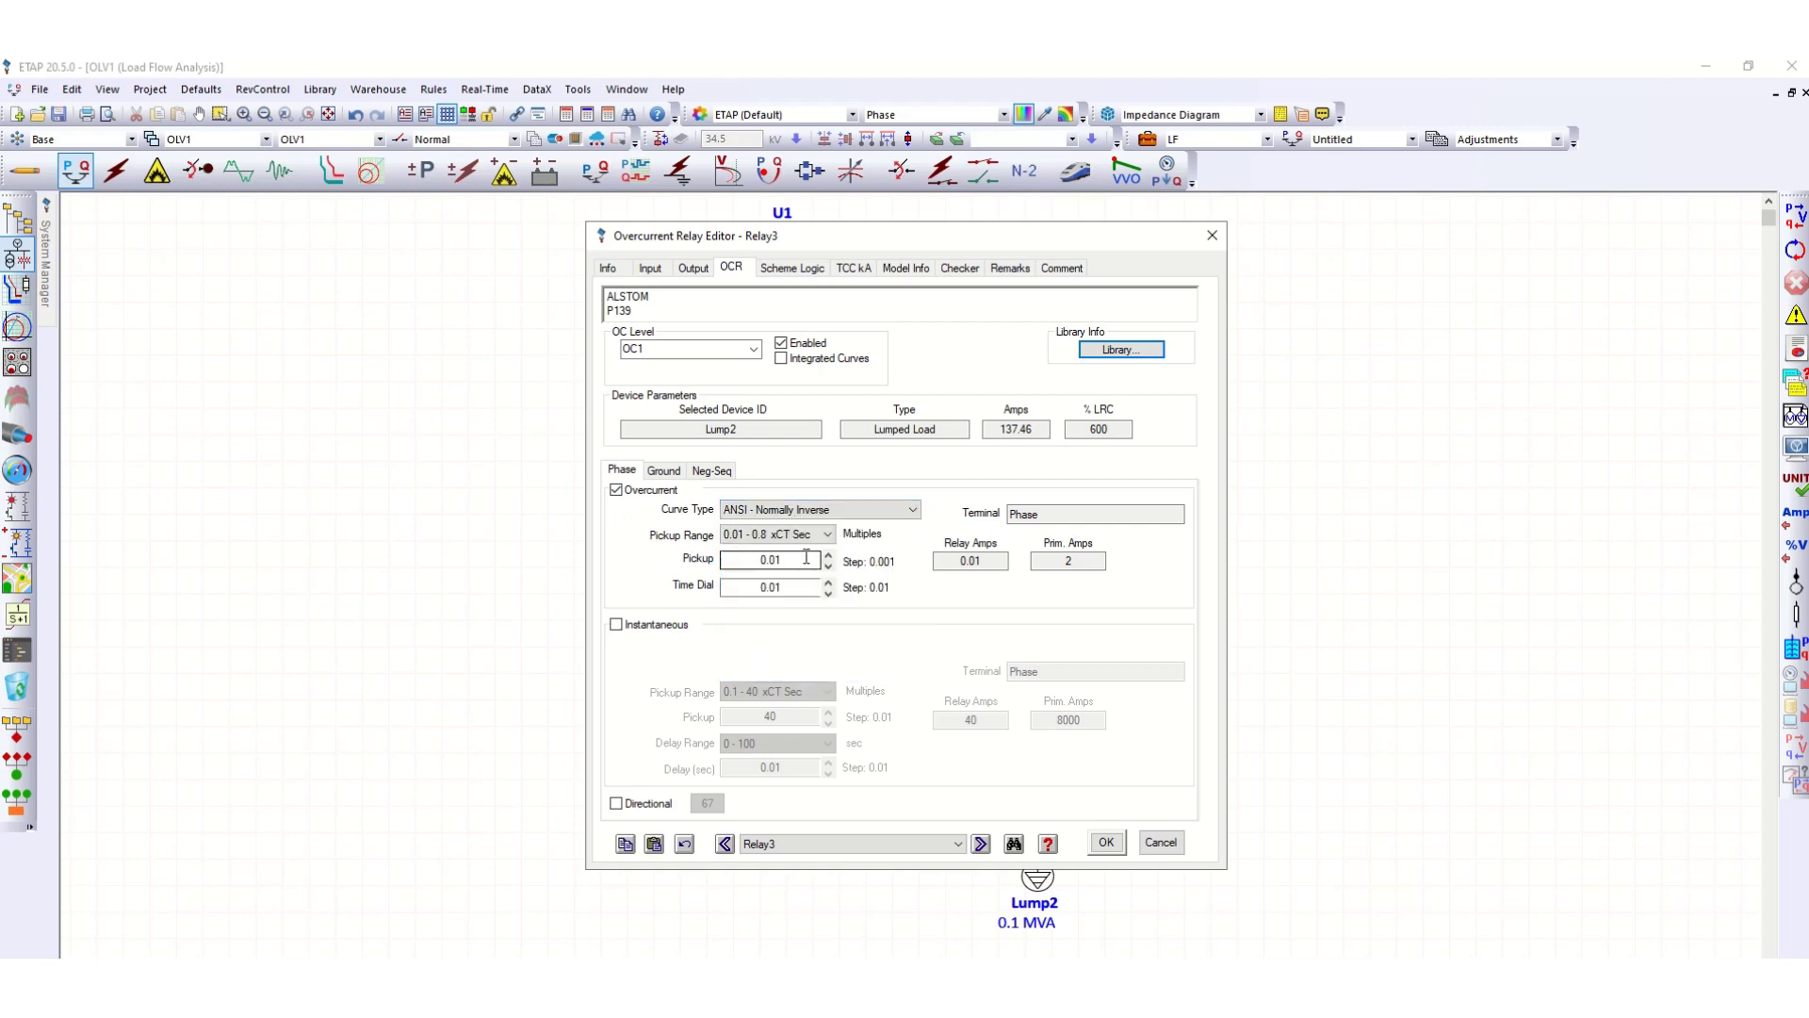
left_click(826, 534)
left_click(785, 565)
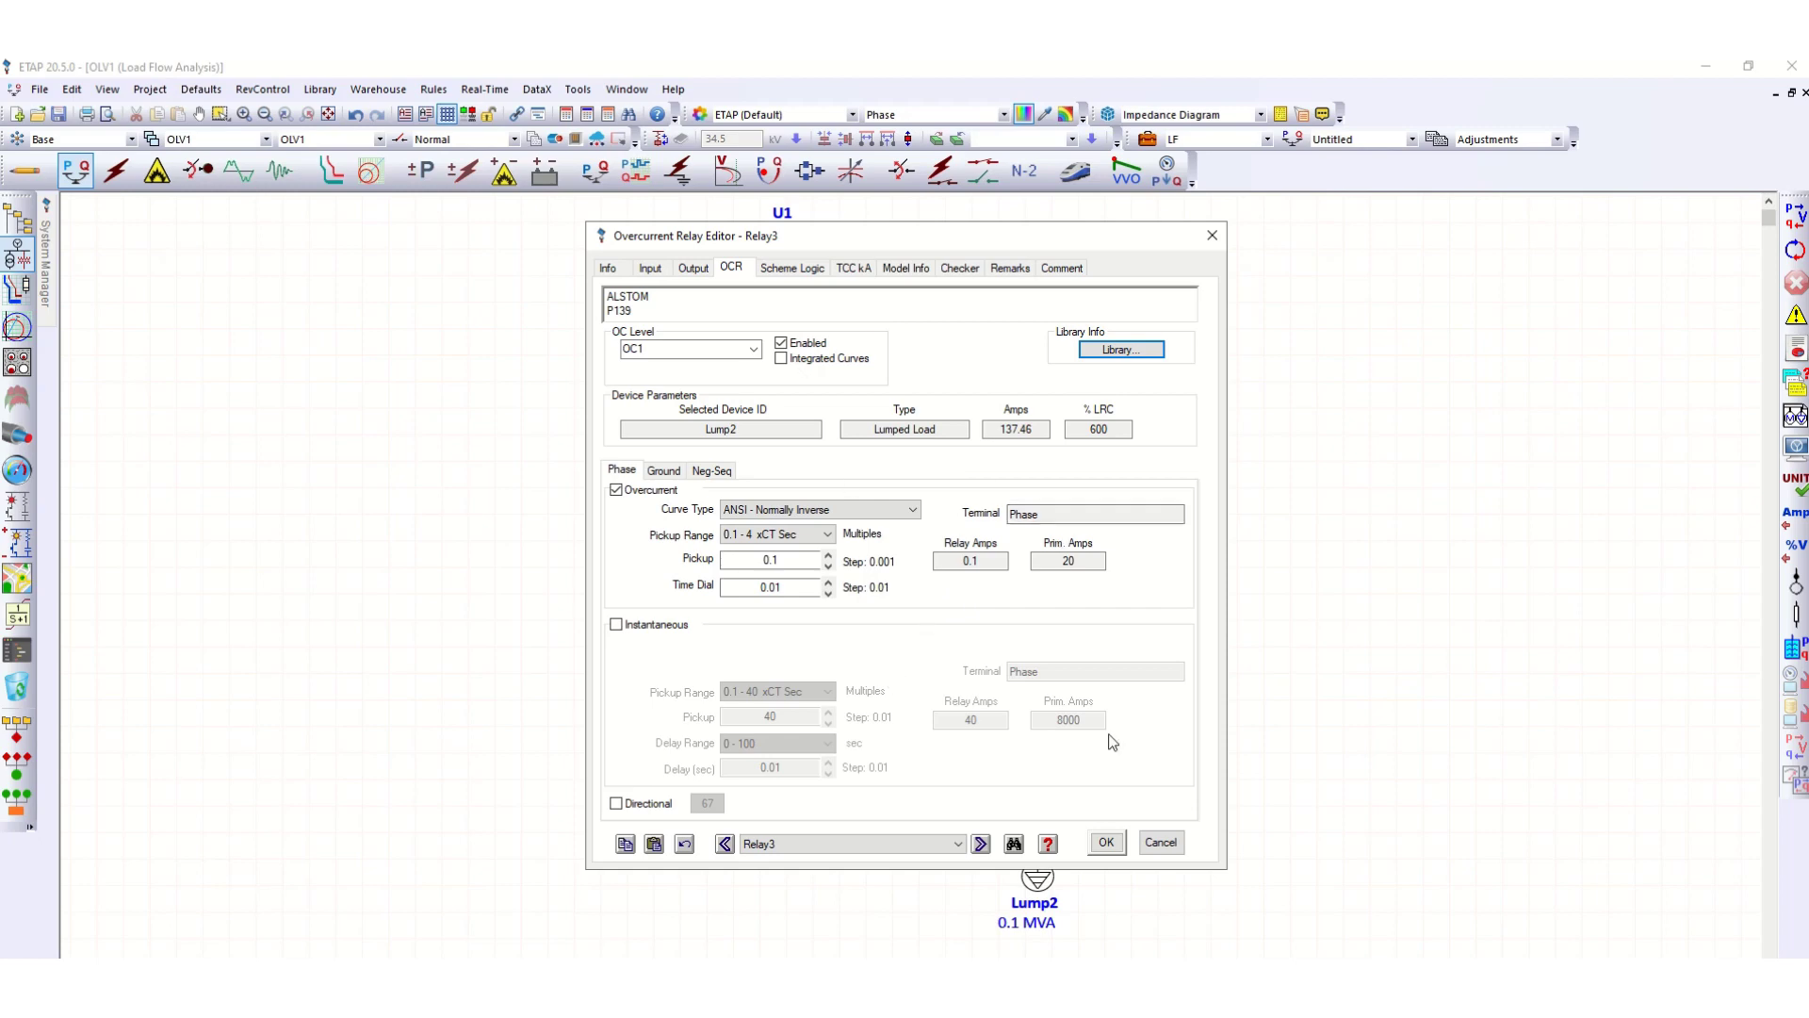
left_click(1106, 842)
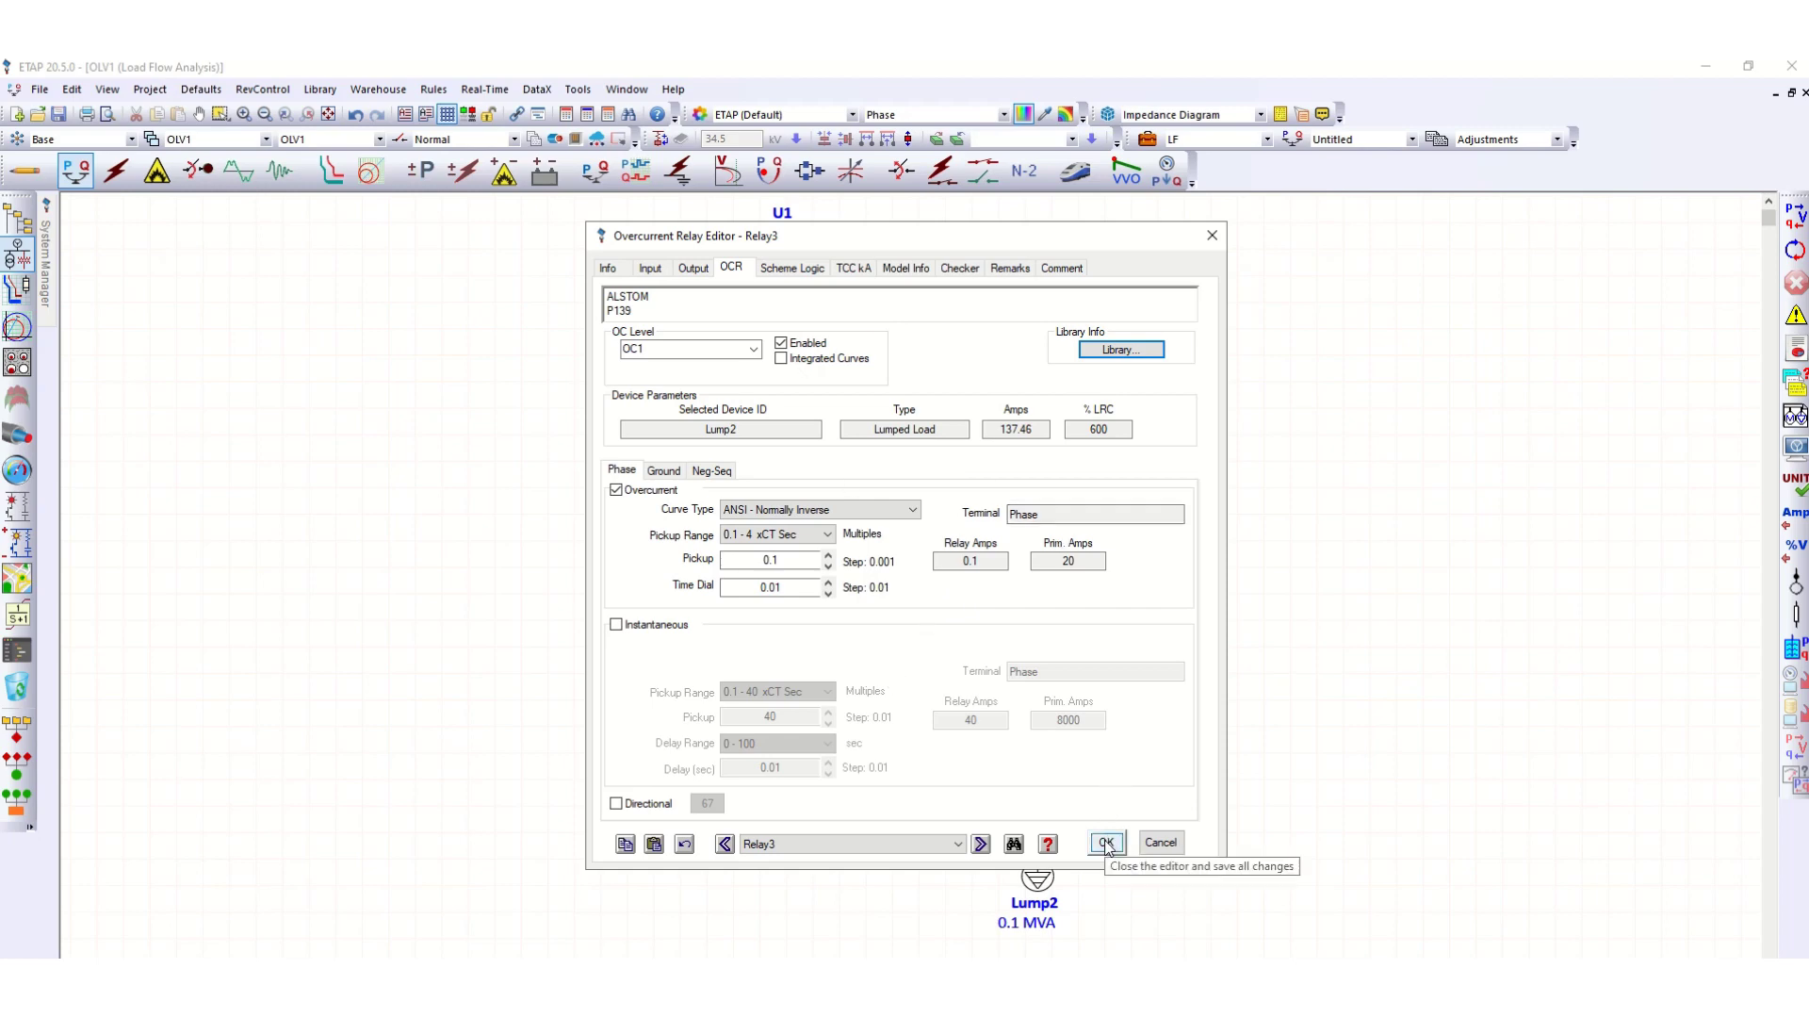
left_click(1106, 842)
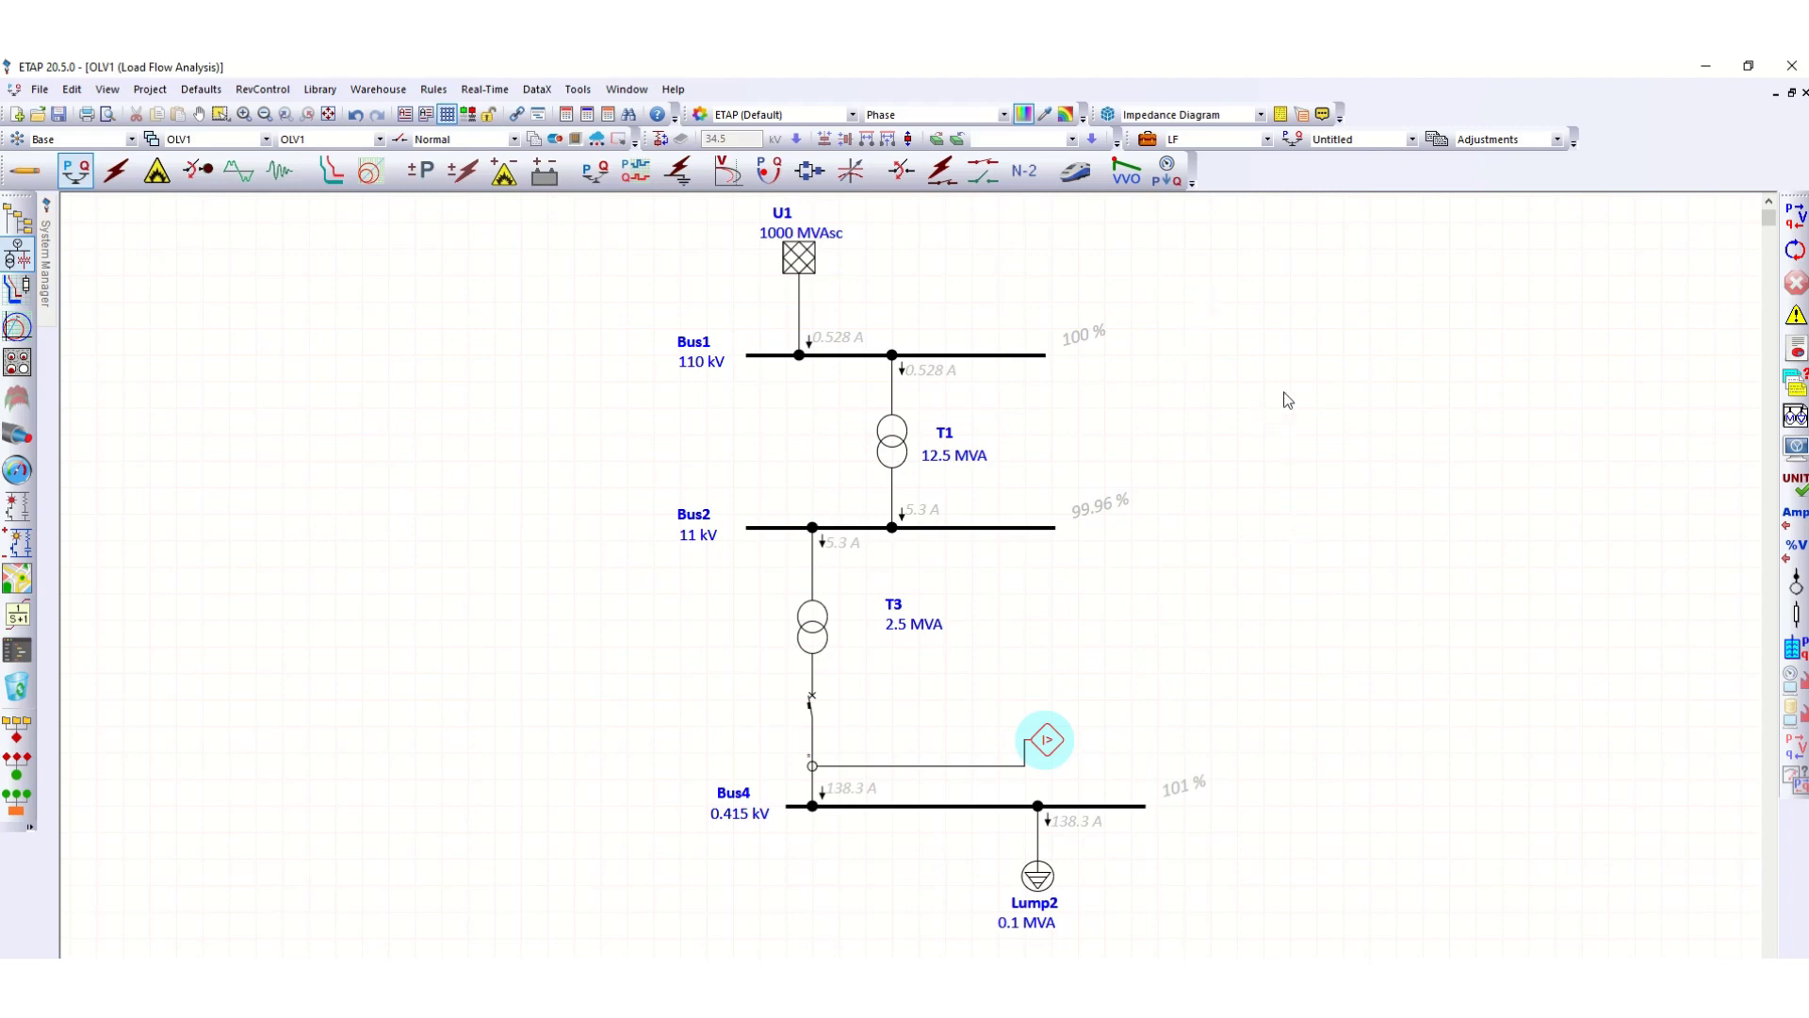
left_click(156, 171)
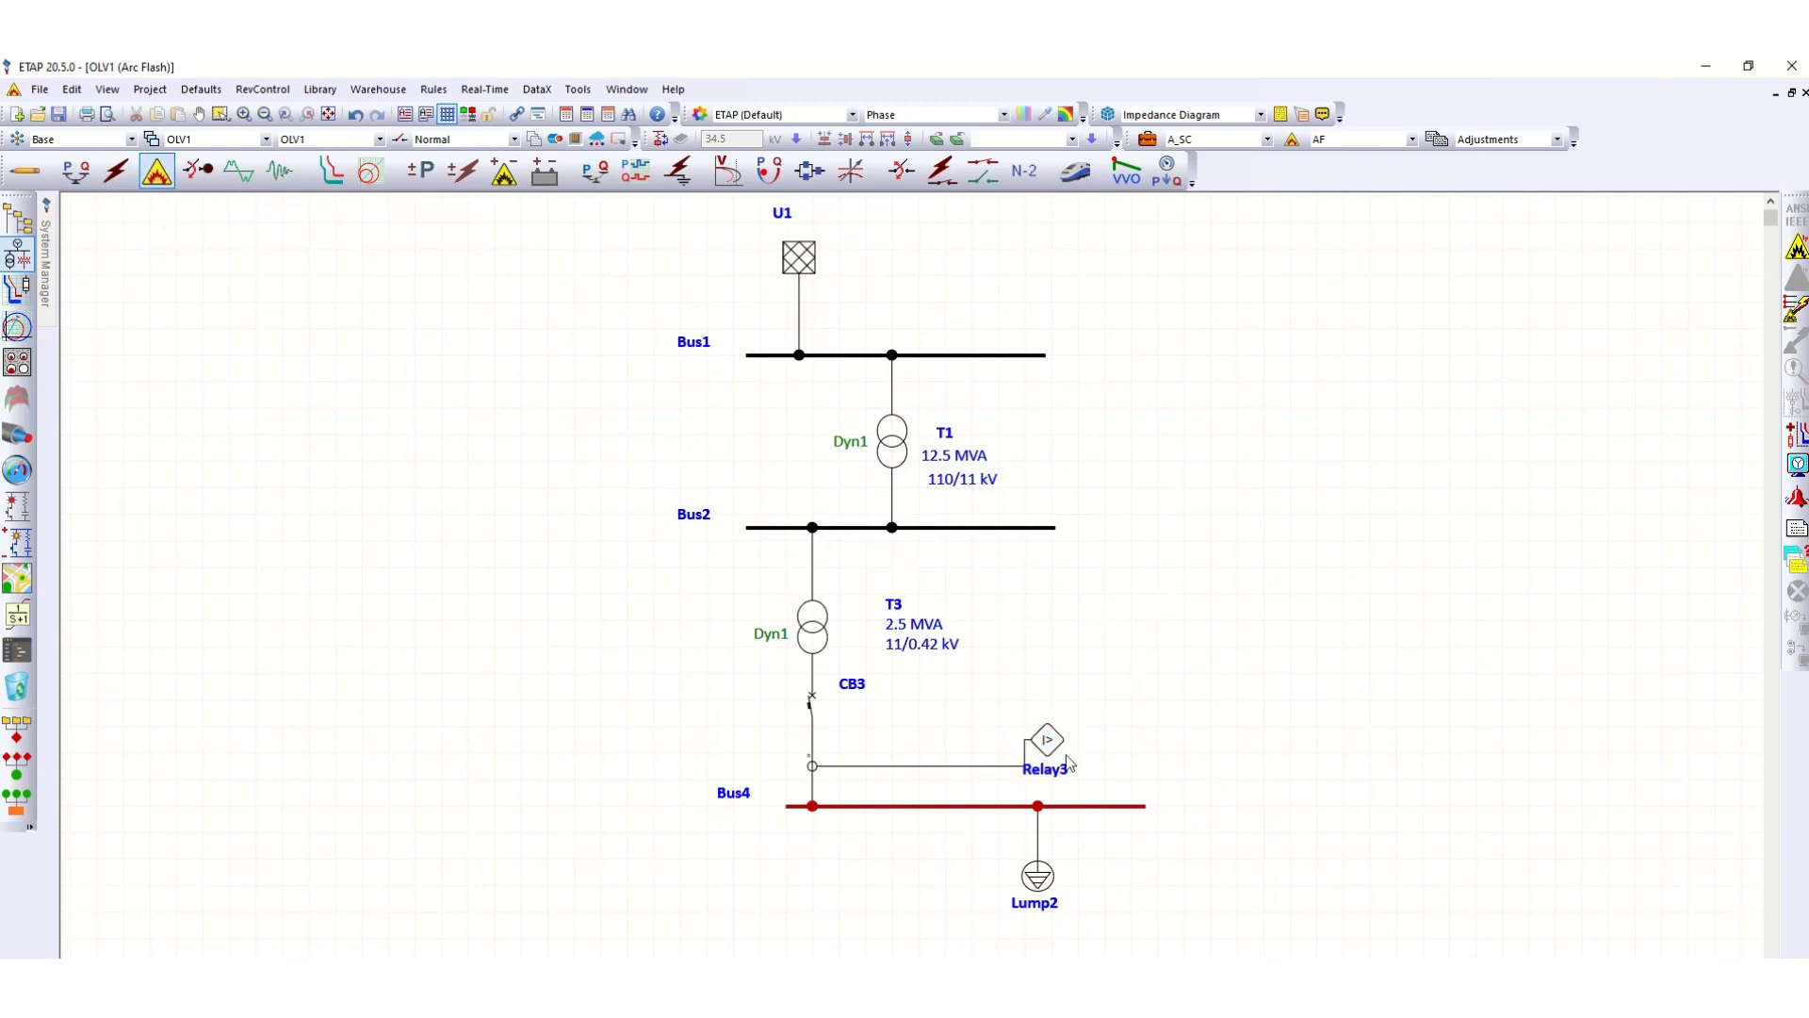
right_click(980, 807)
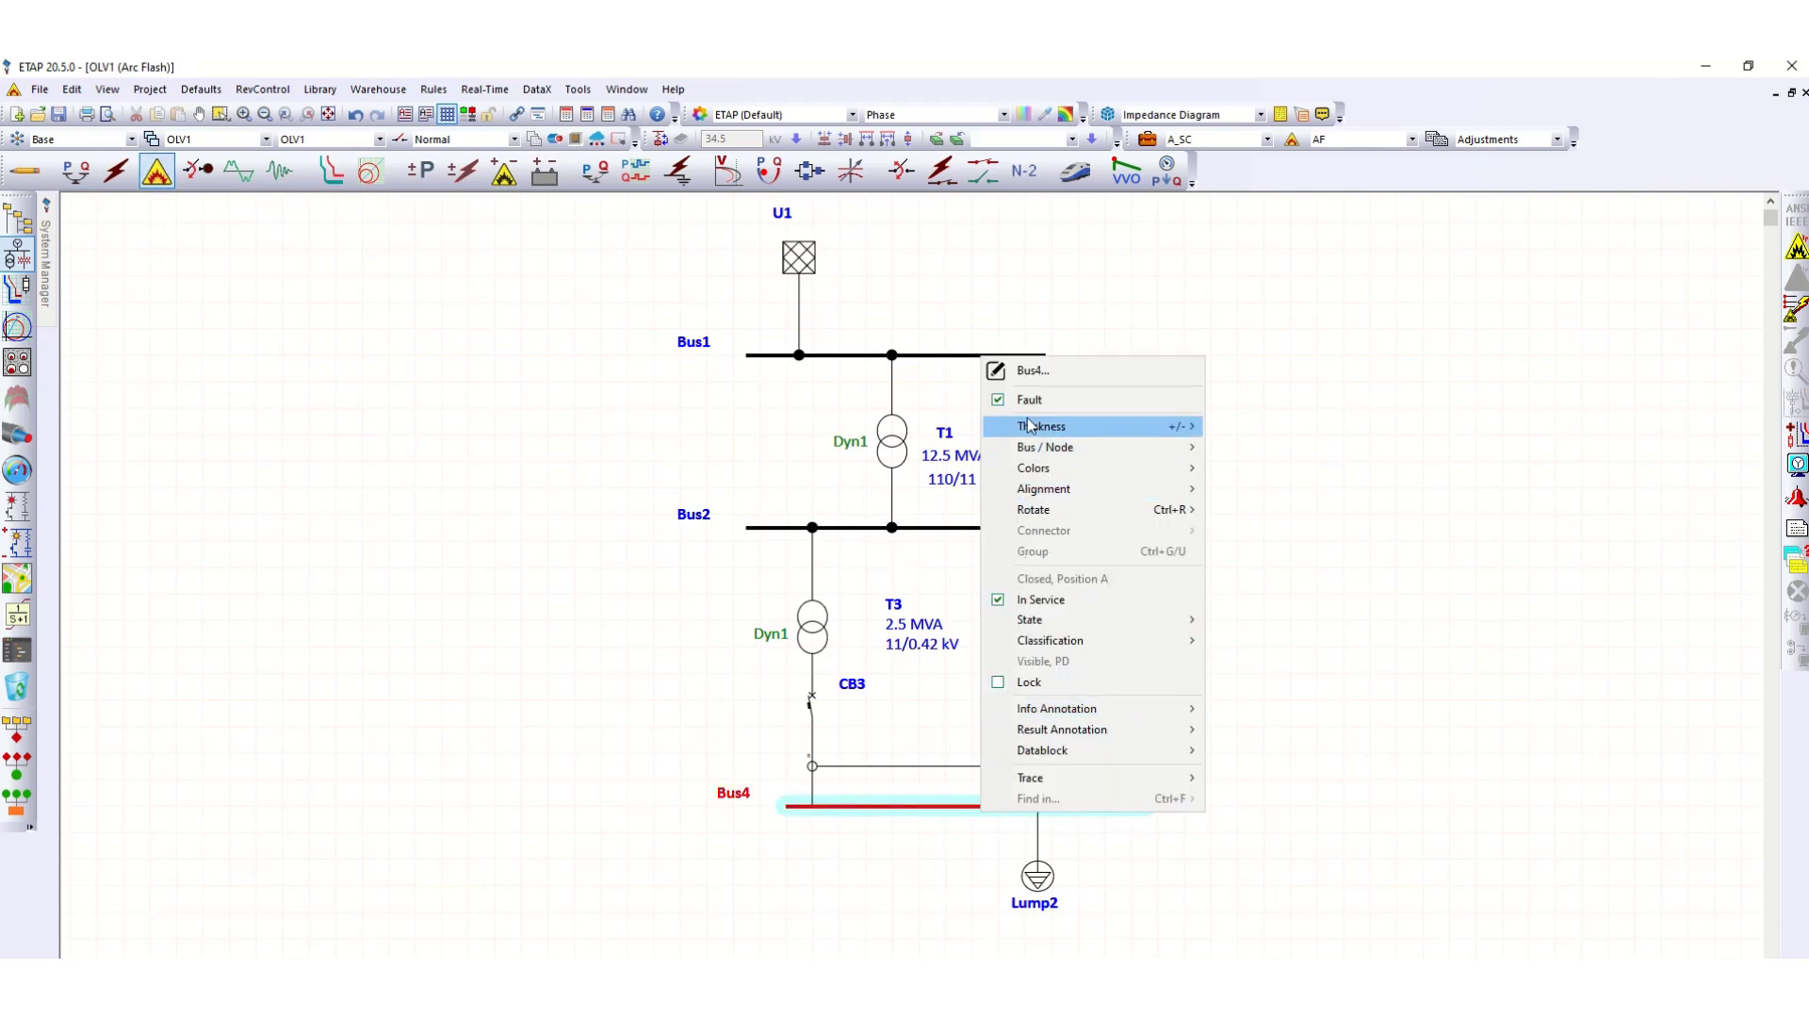
left_click(1428, 589)
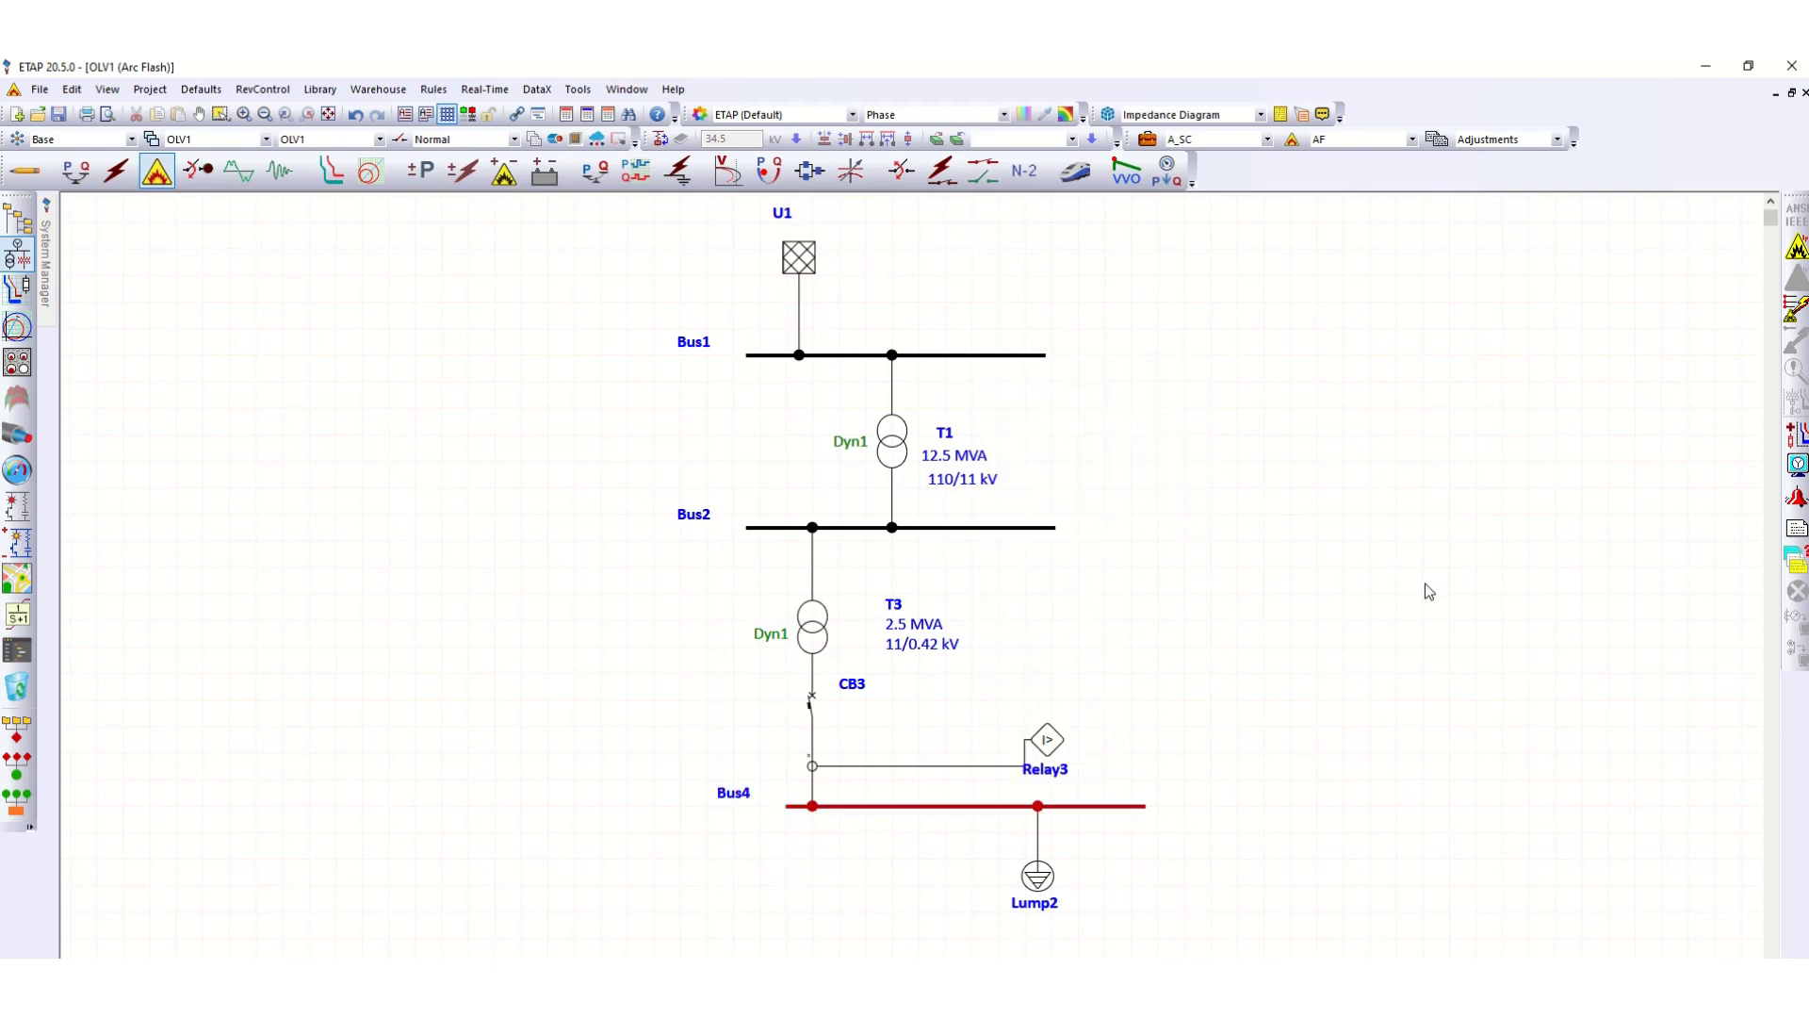
left_click_drag(1054, 735, 1072, 719)
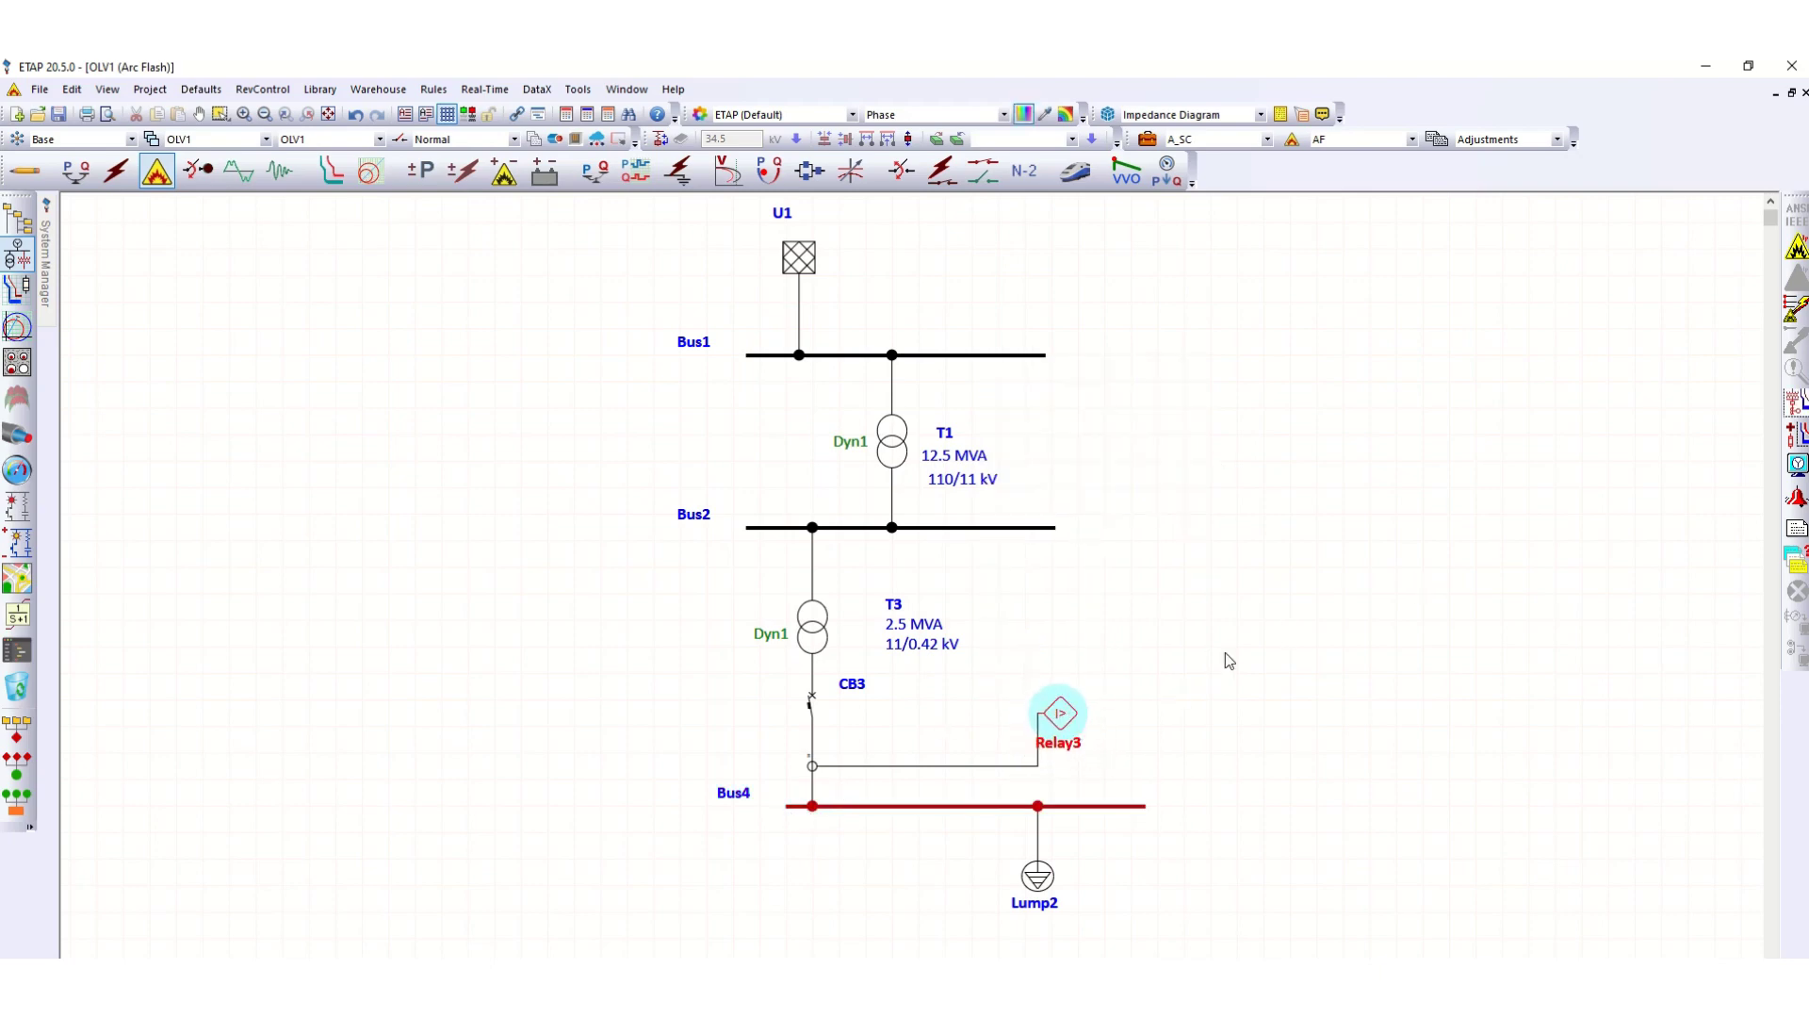
left_click(1251, 630)
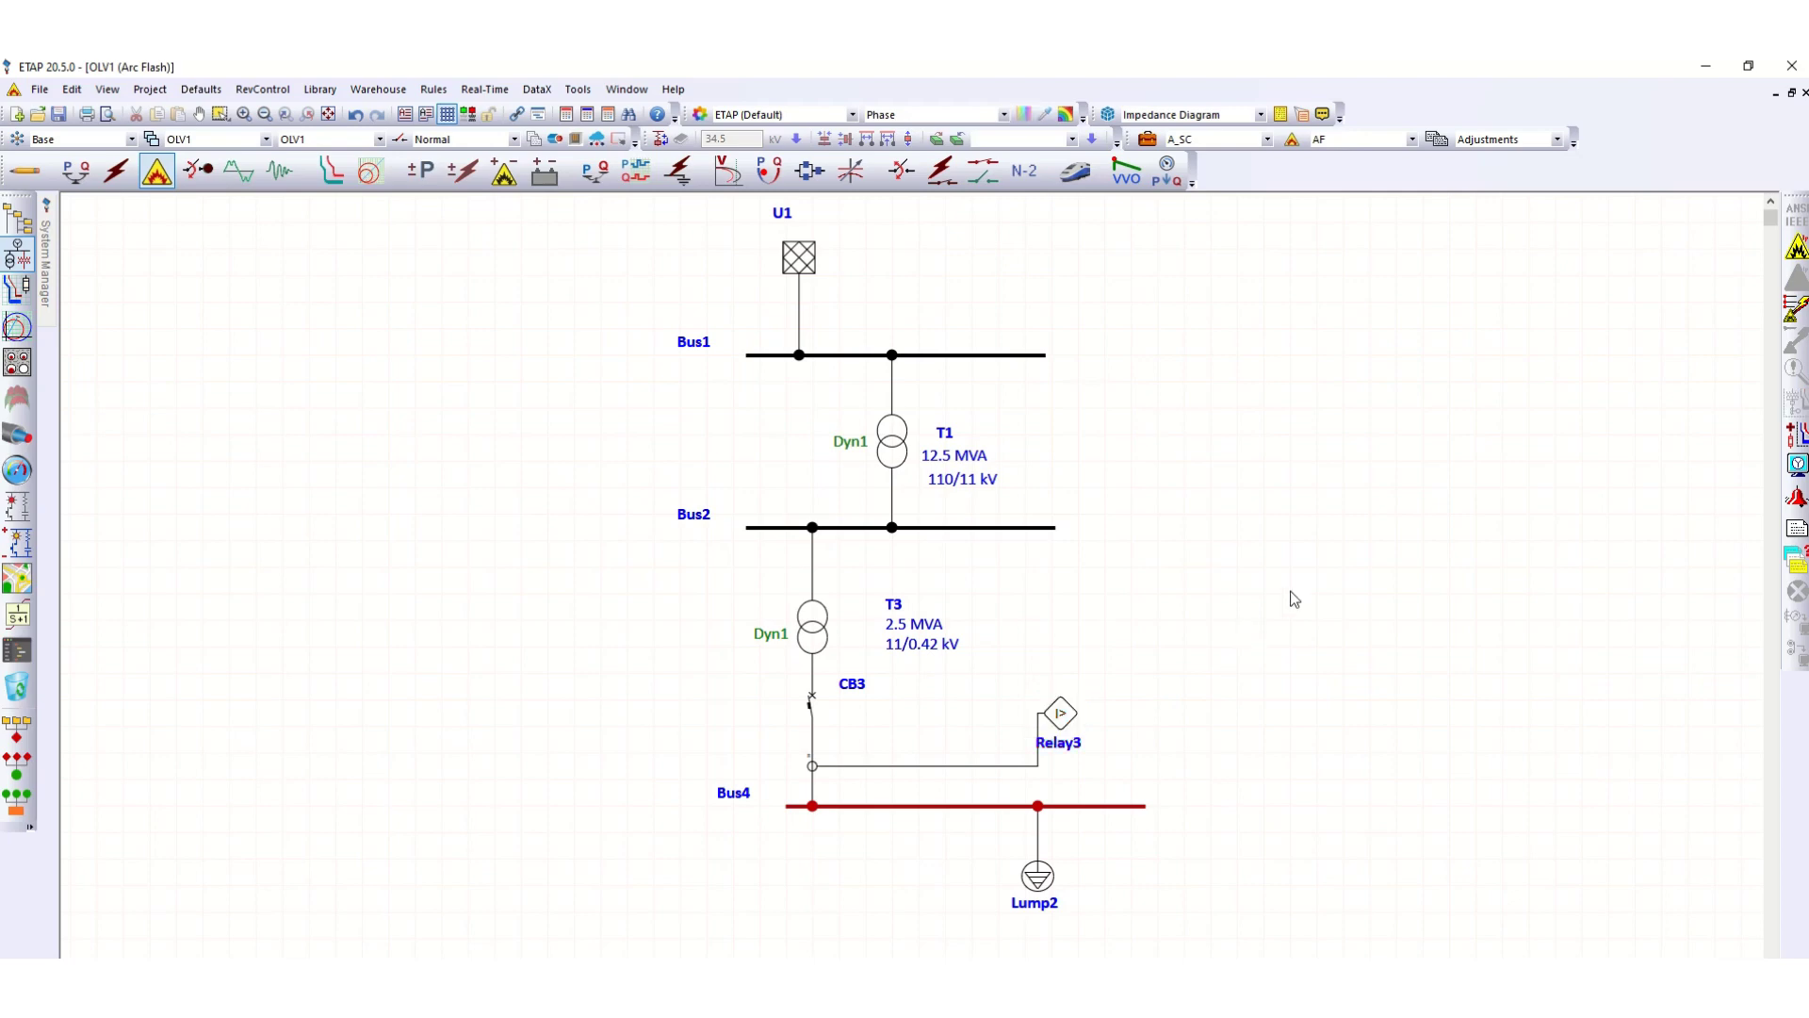
Review the Method, Clearing Time and Parameters tabs of the A_SC study case.
left_click(1148, 140)
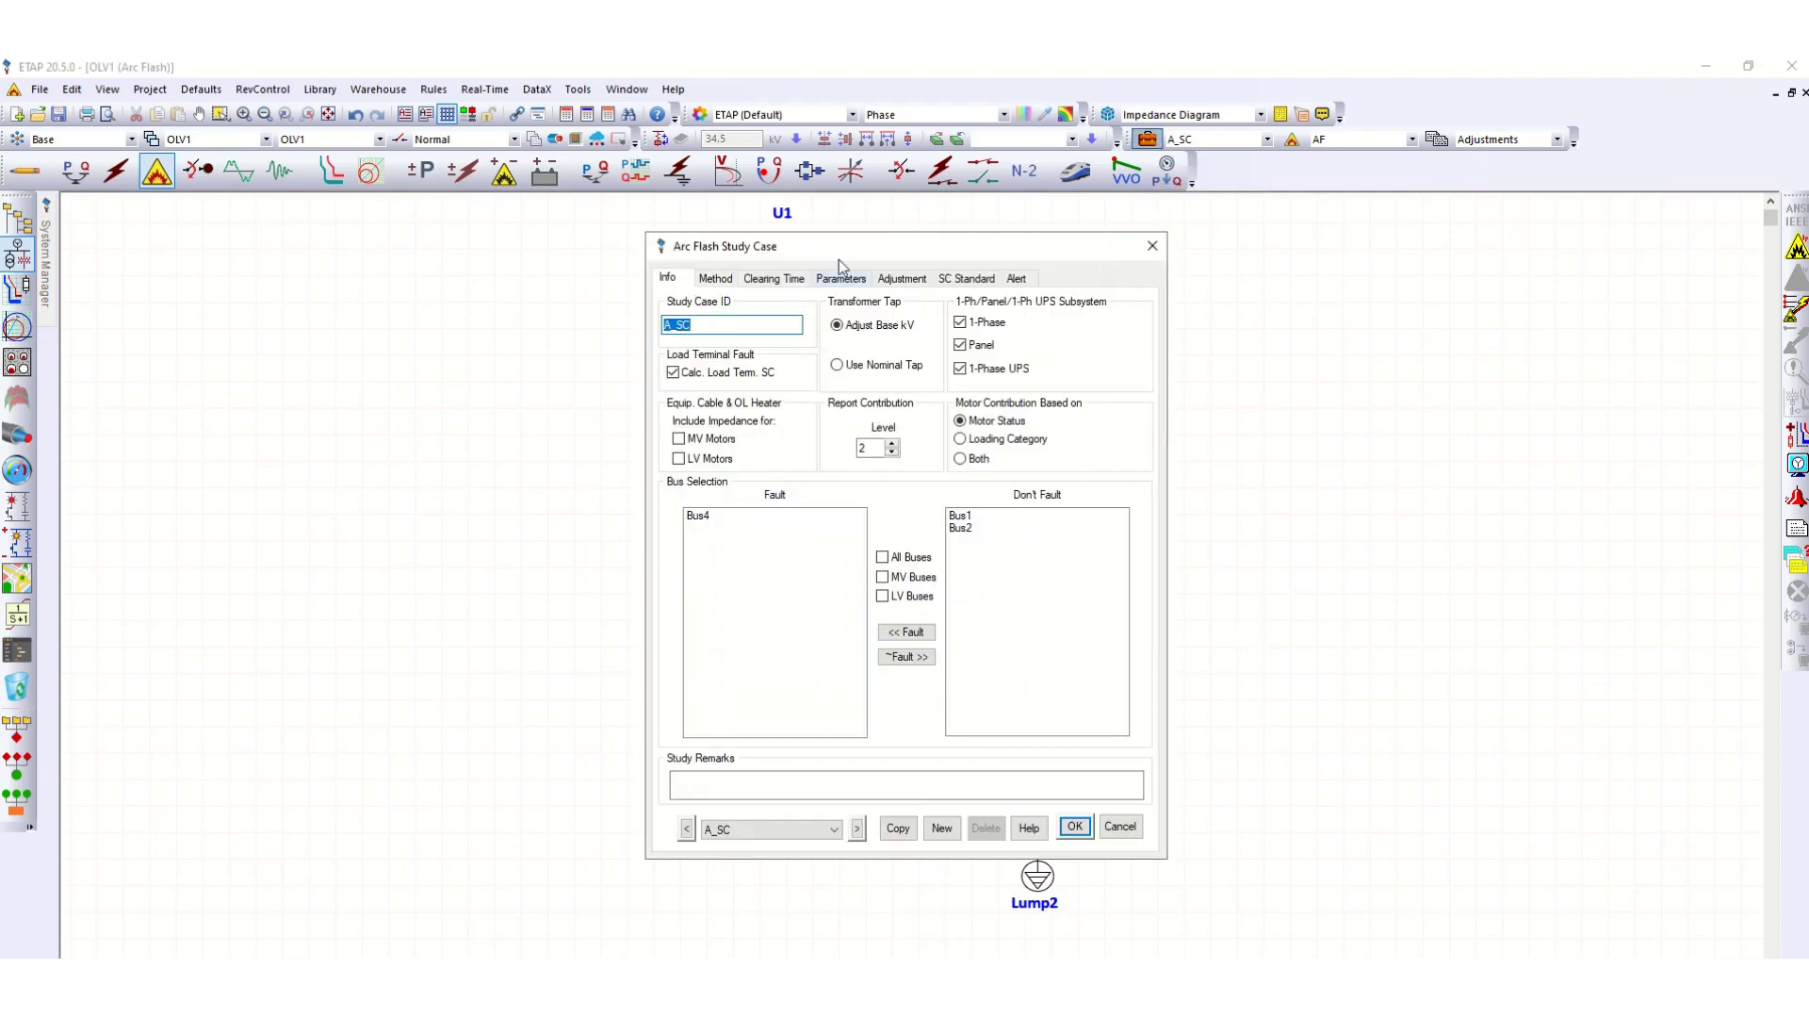
left_click_drag(838, 259, 309, 252)
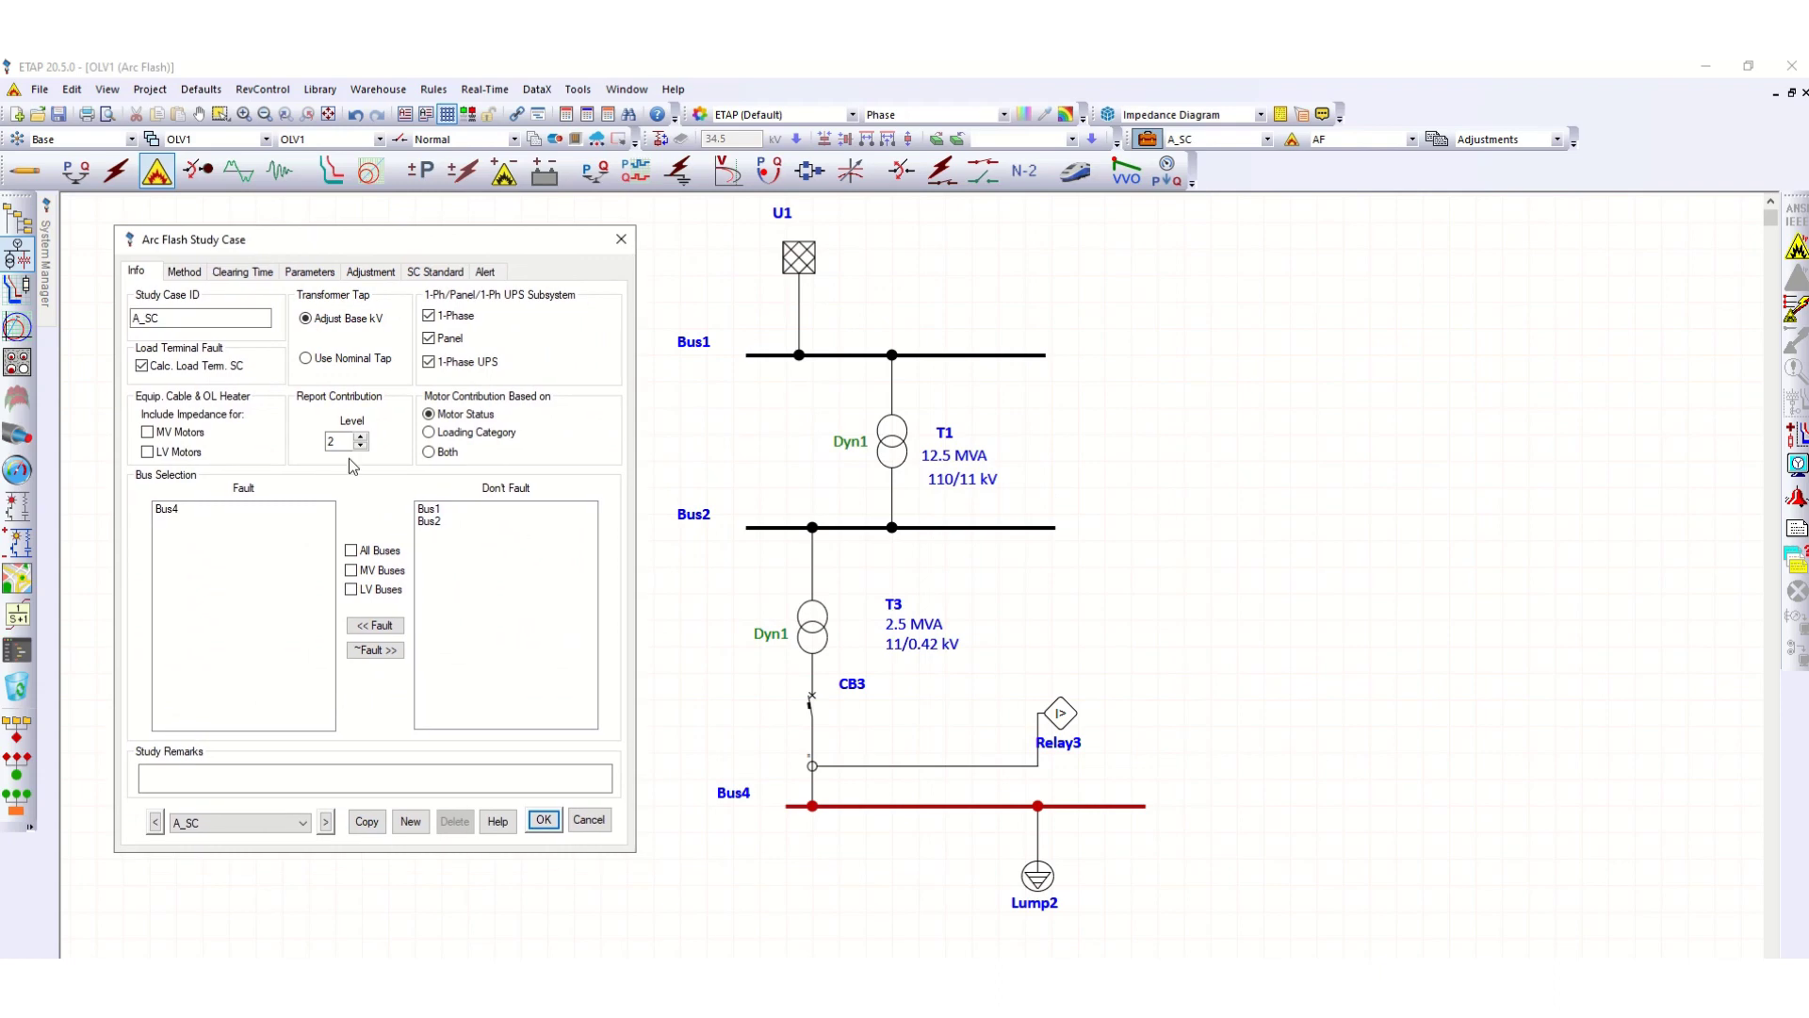
left_click(179, 272)
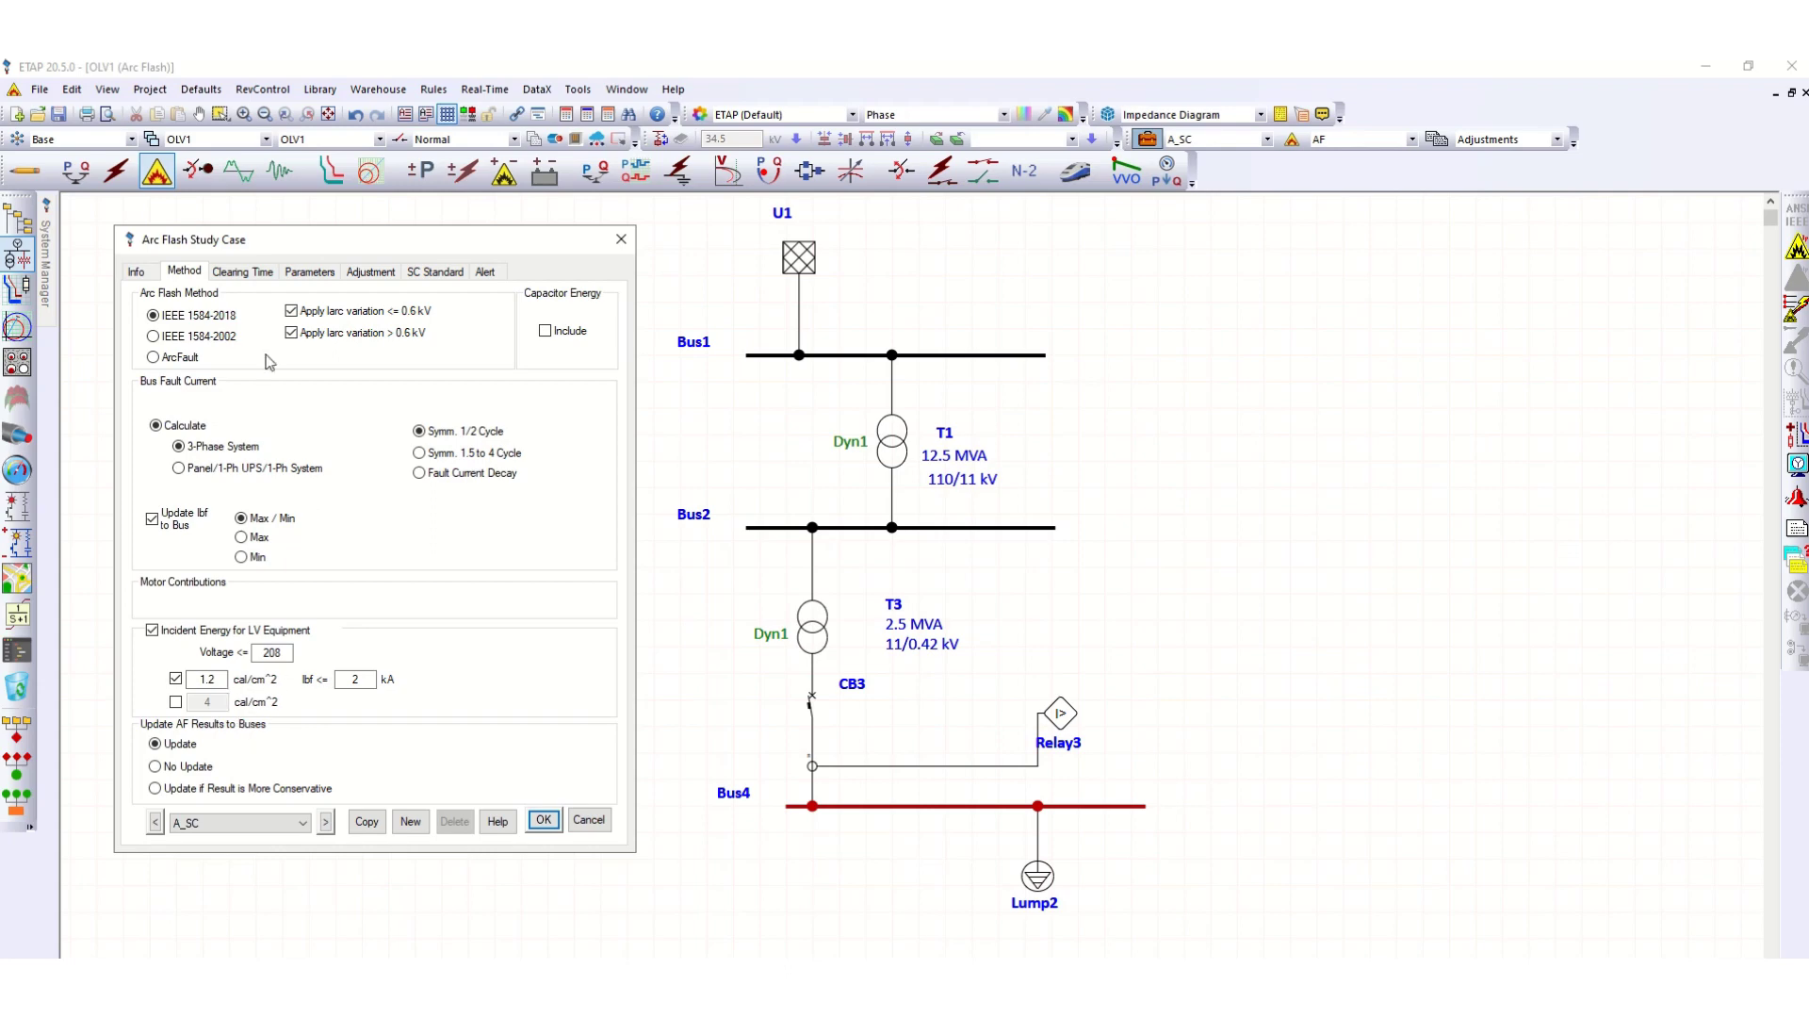
left_click(250, 274)
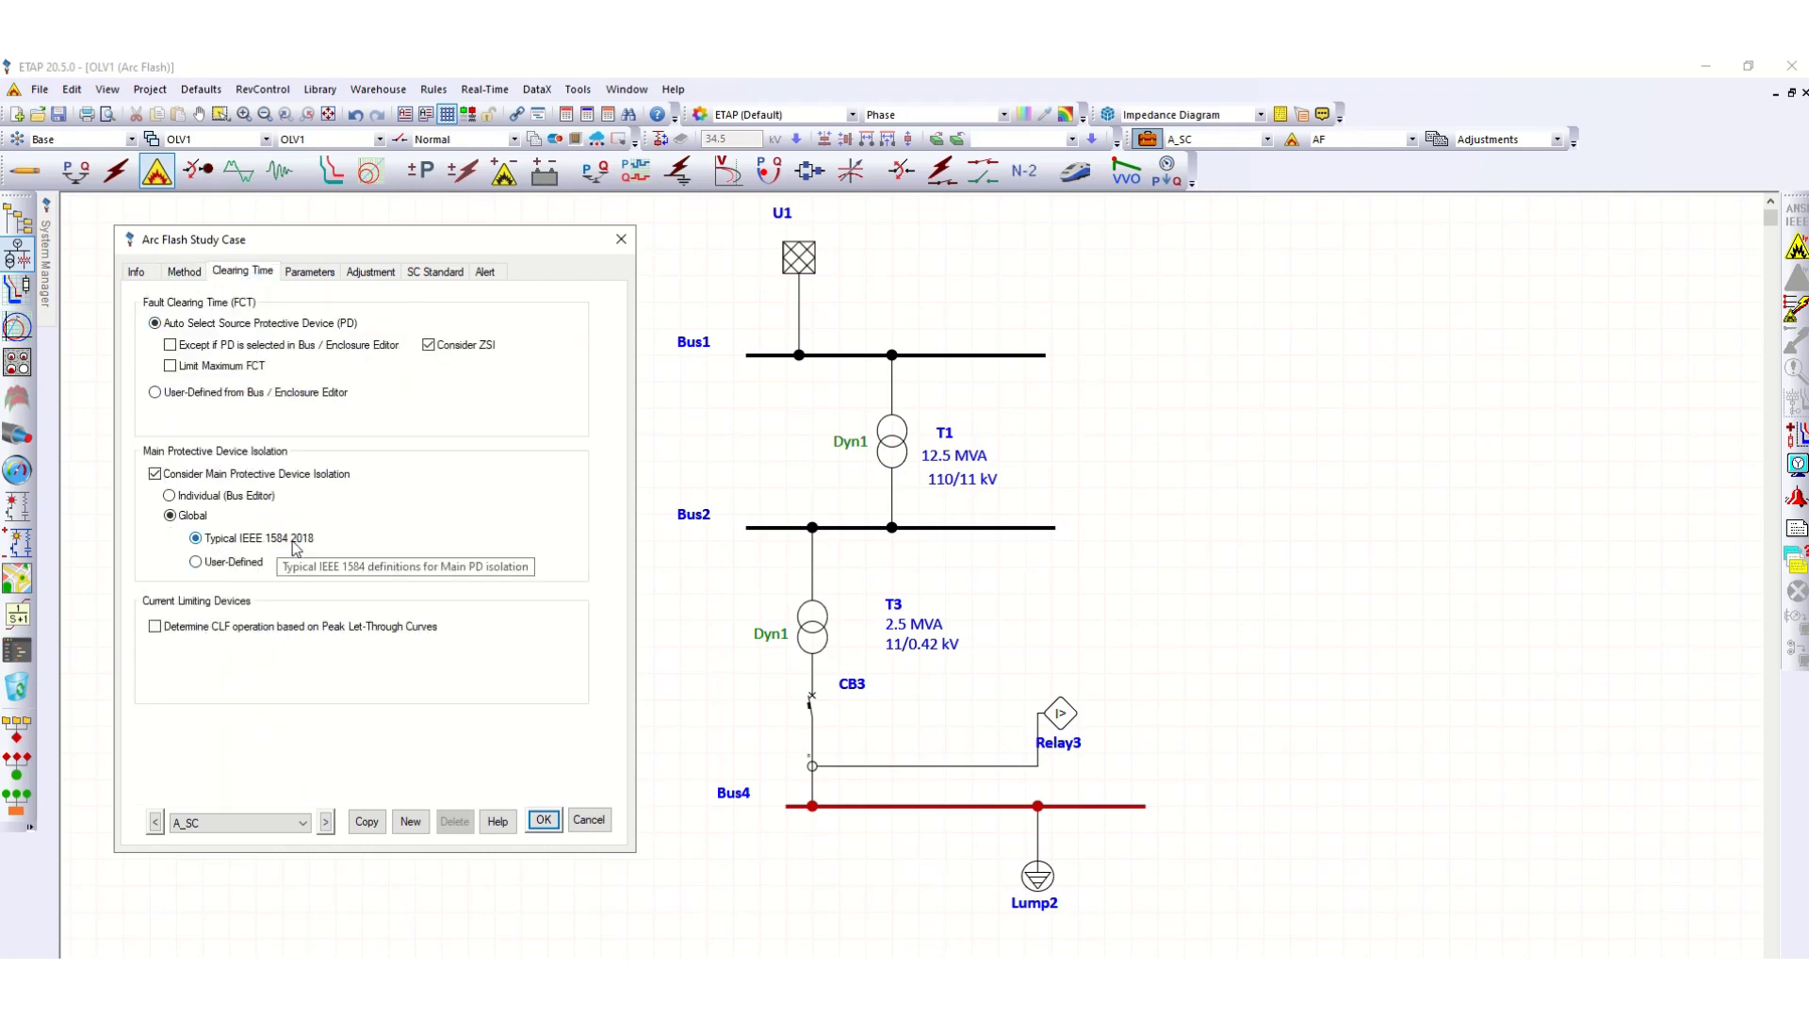
left_click(309, 273)
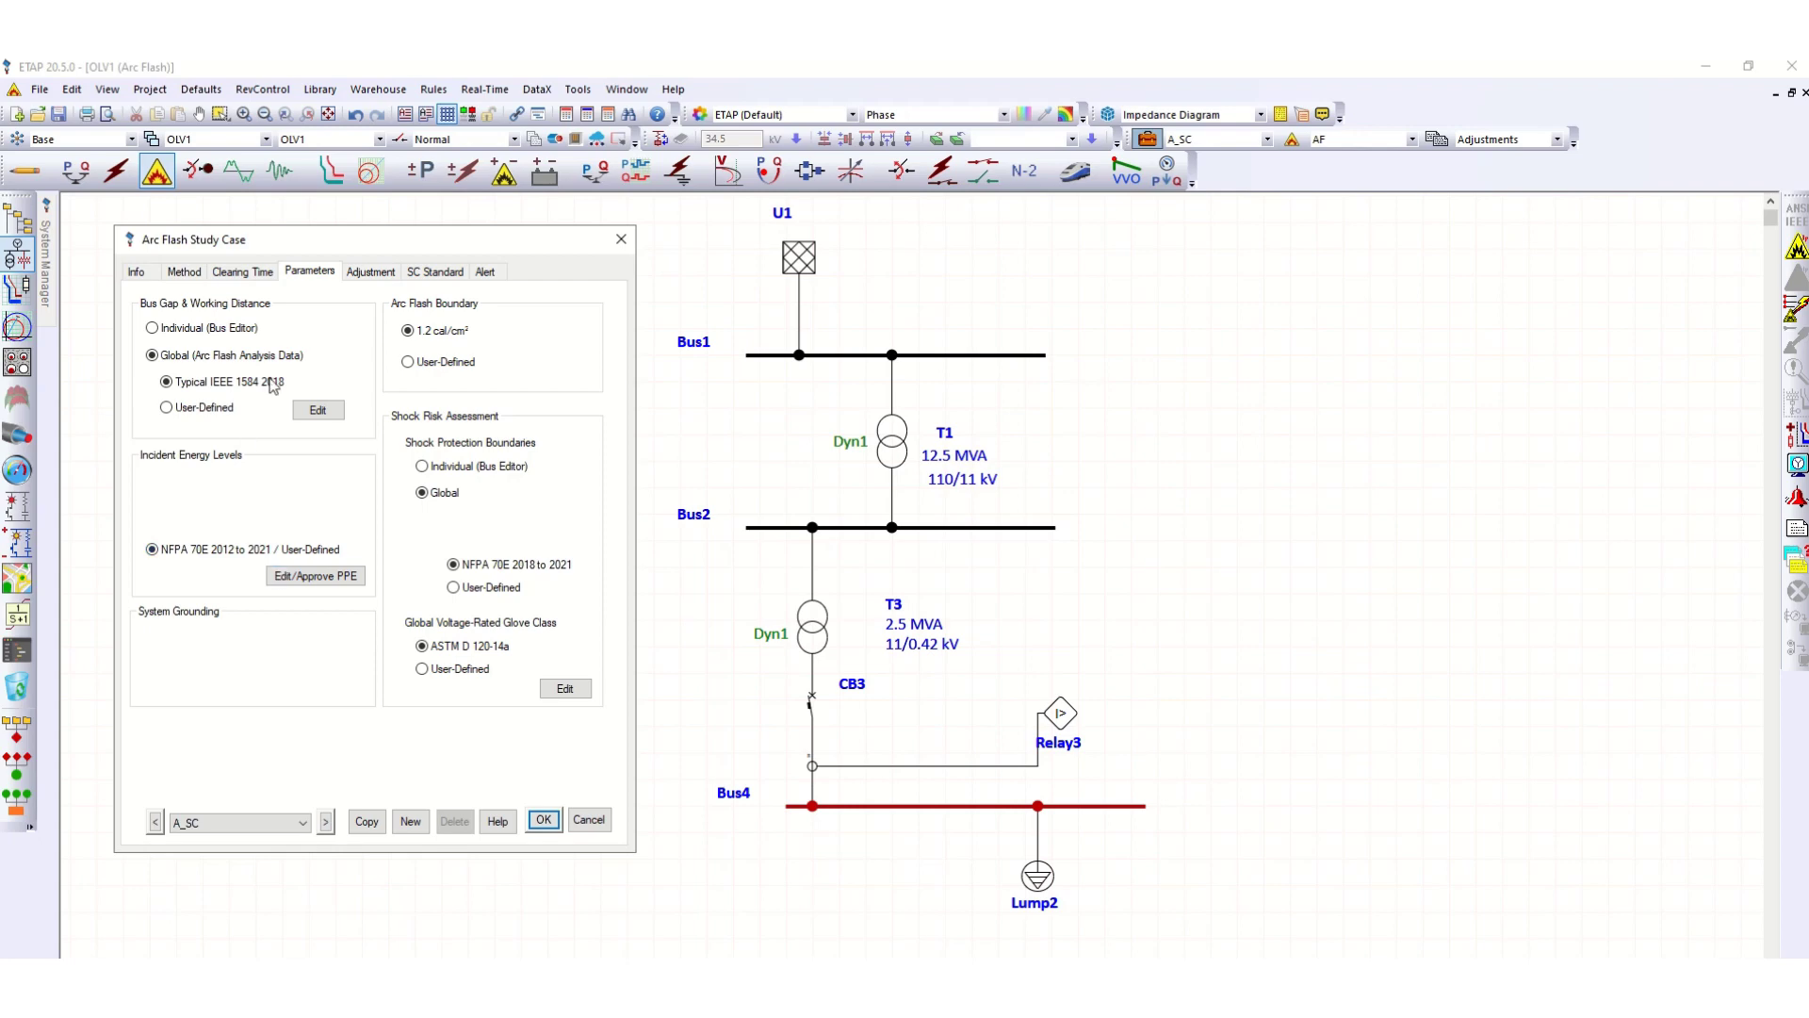
Approve the PPE incident energy levels and close the A_SC study case.
left_click(300, 577)
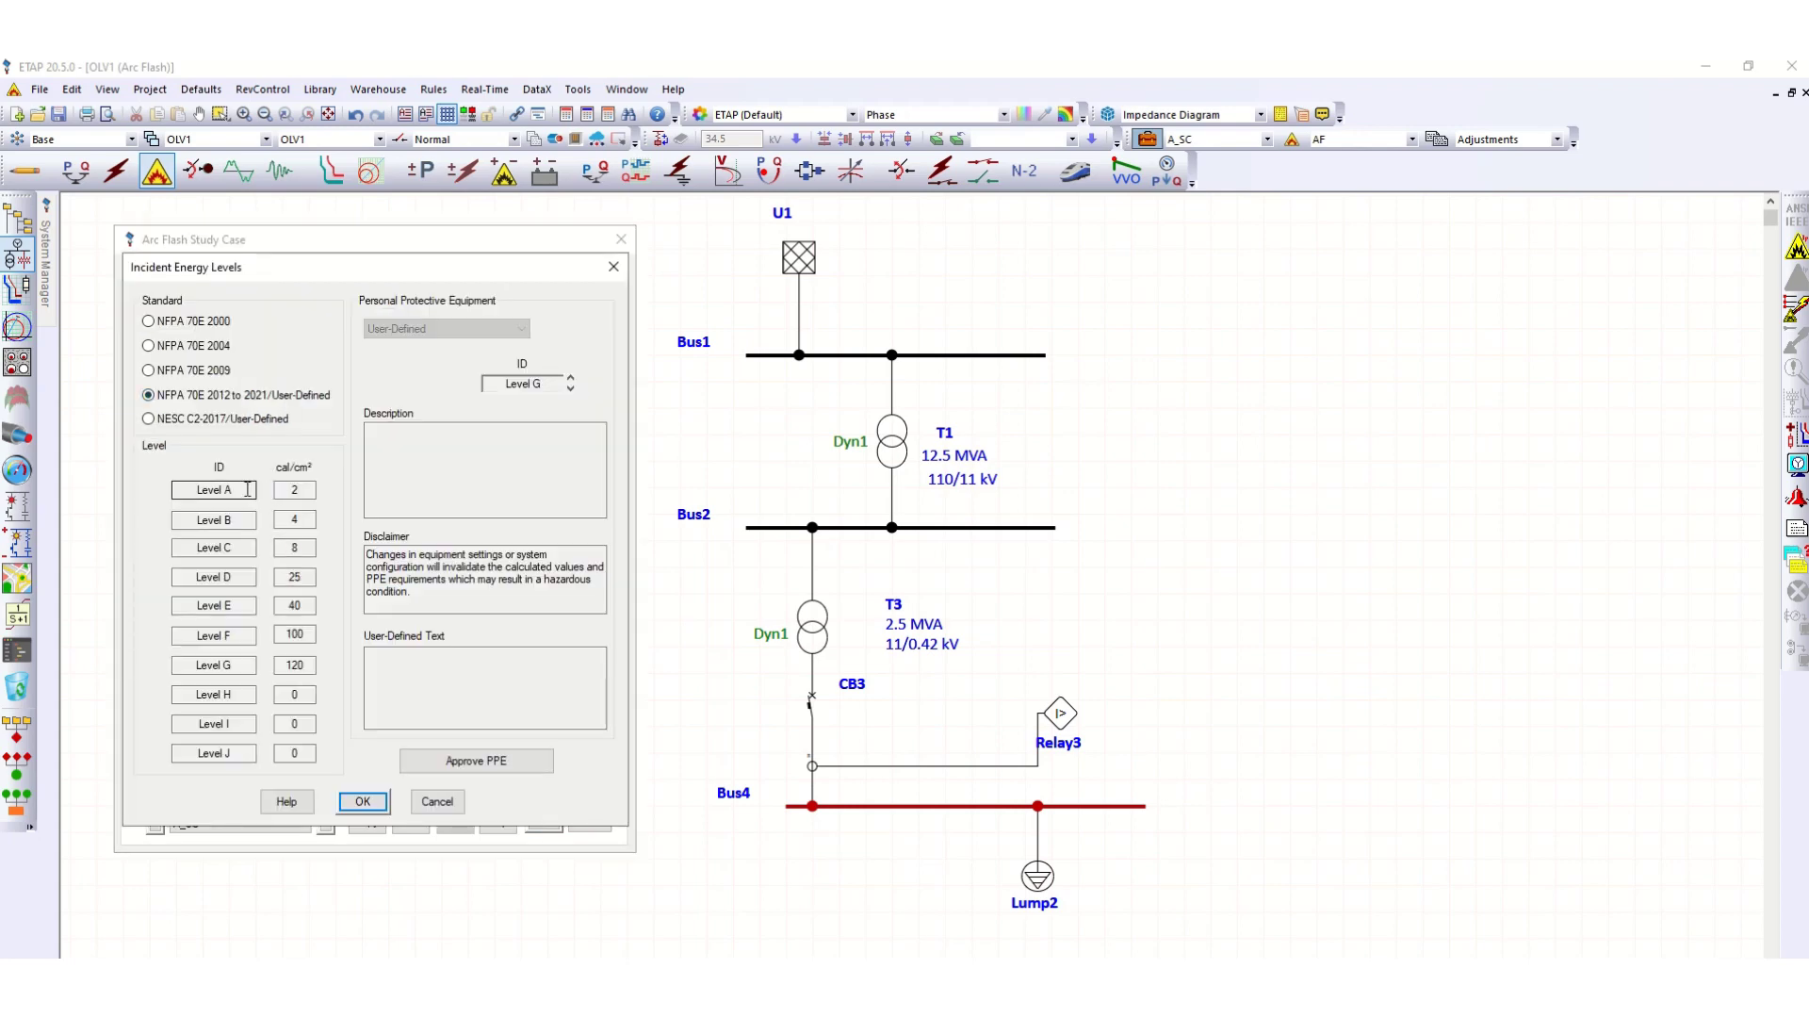
left_click(473, 767)
left_click(373, 687)
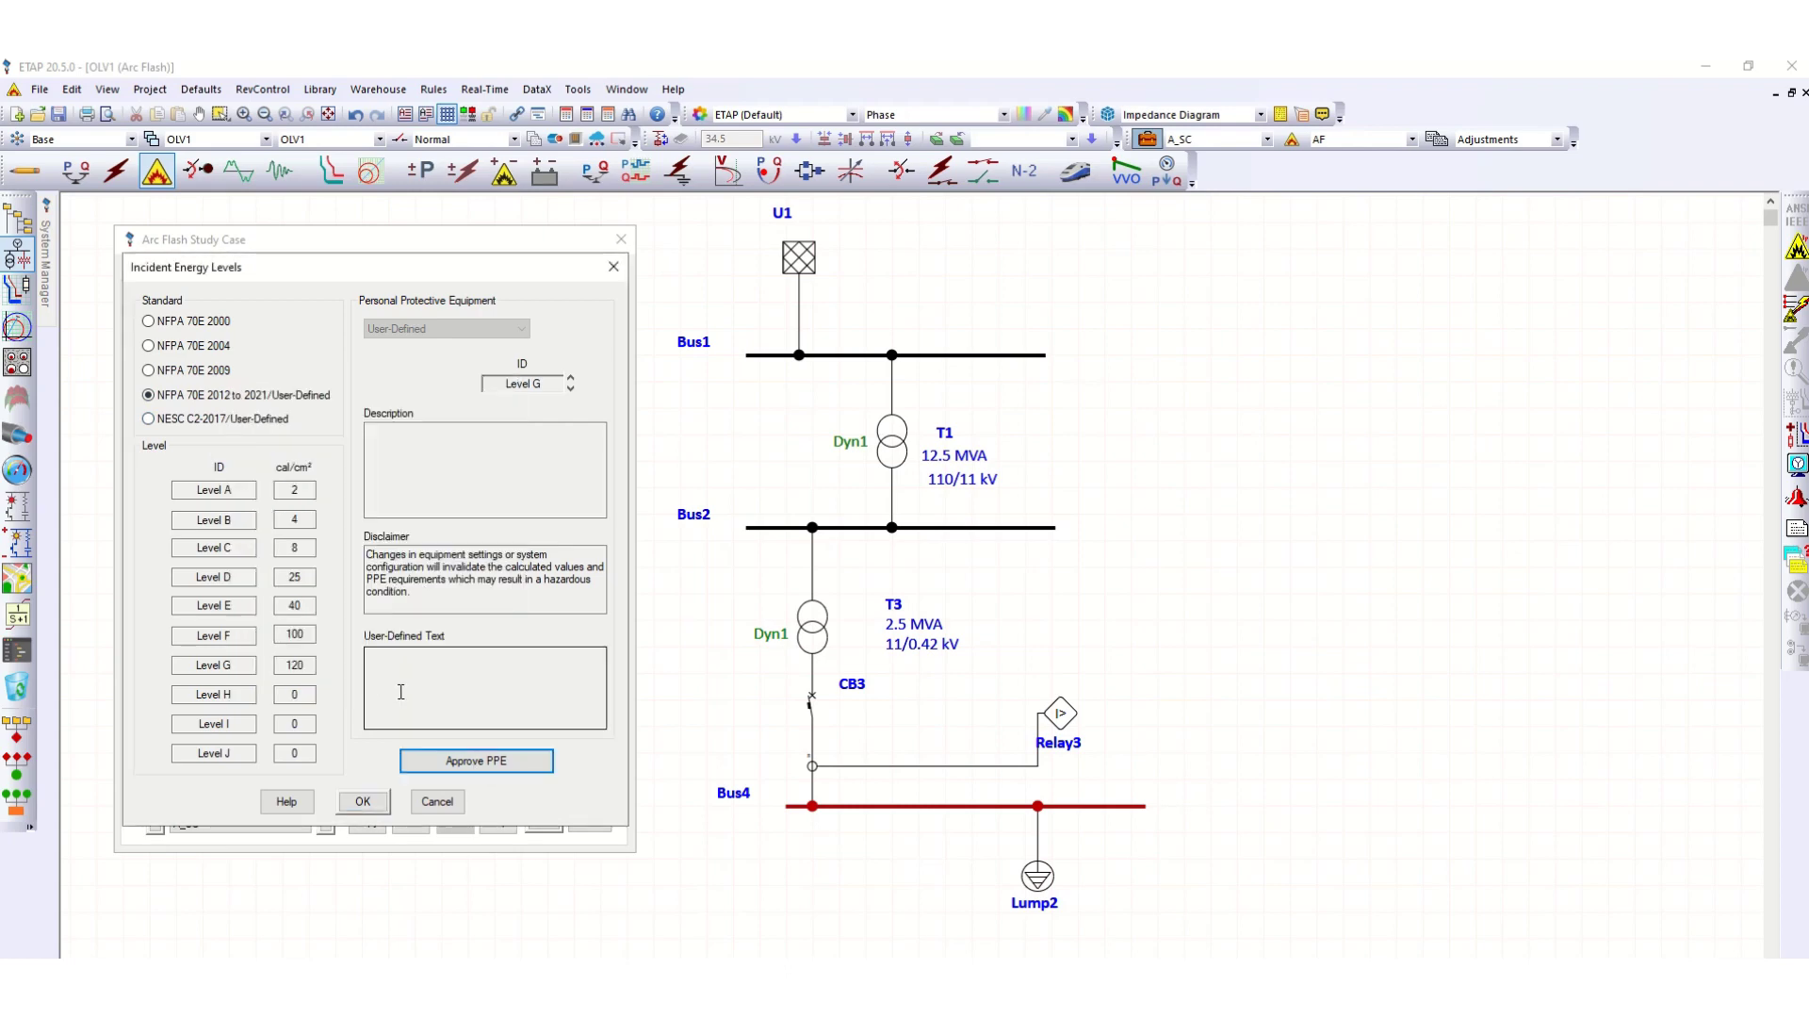
left_click(363, 801)
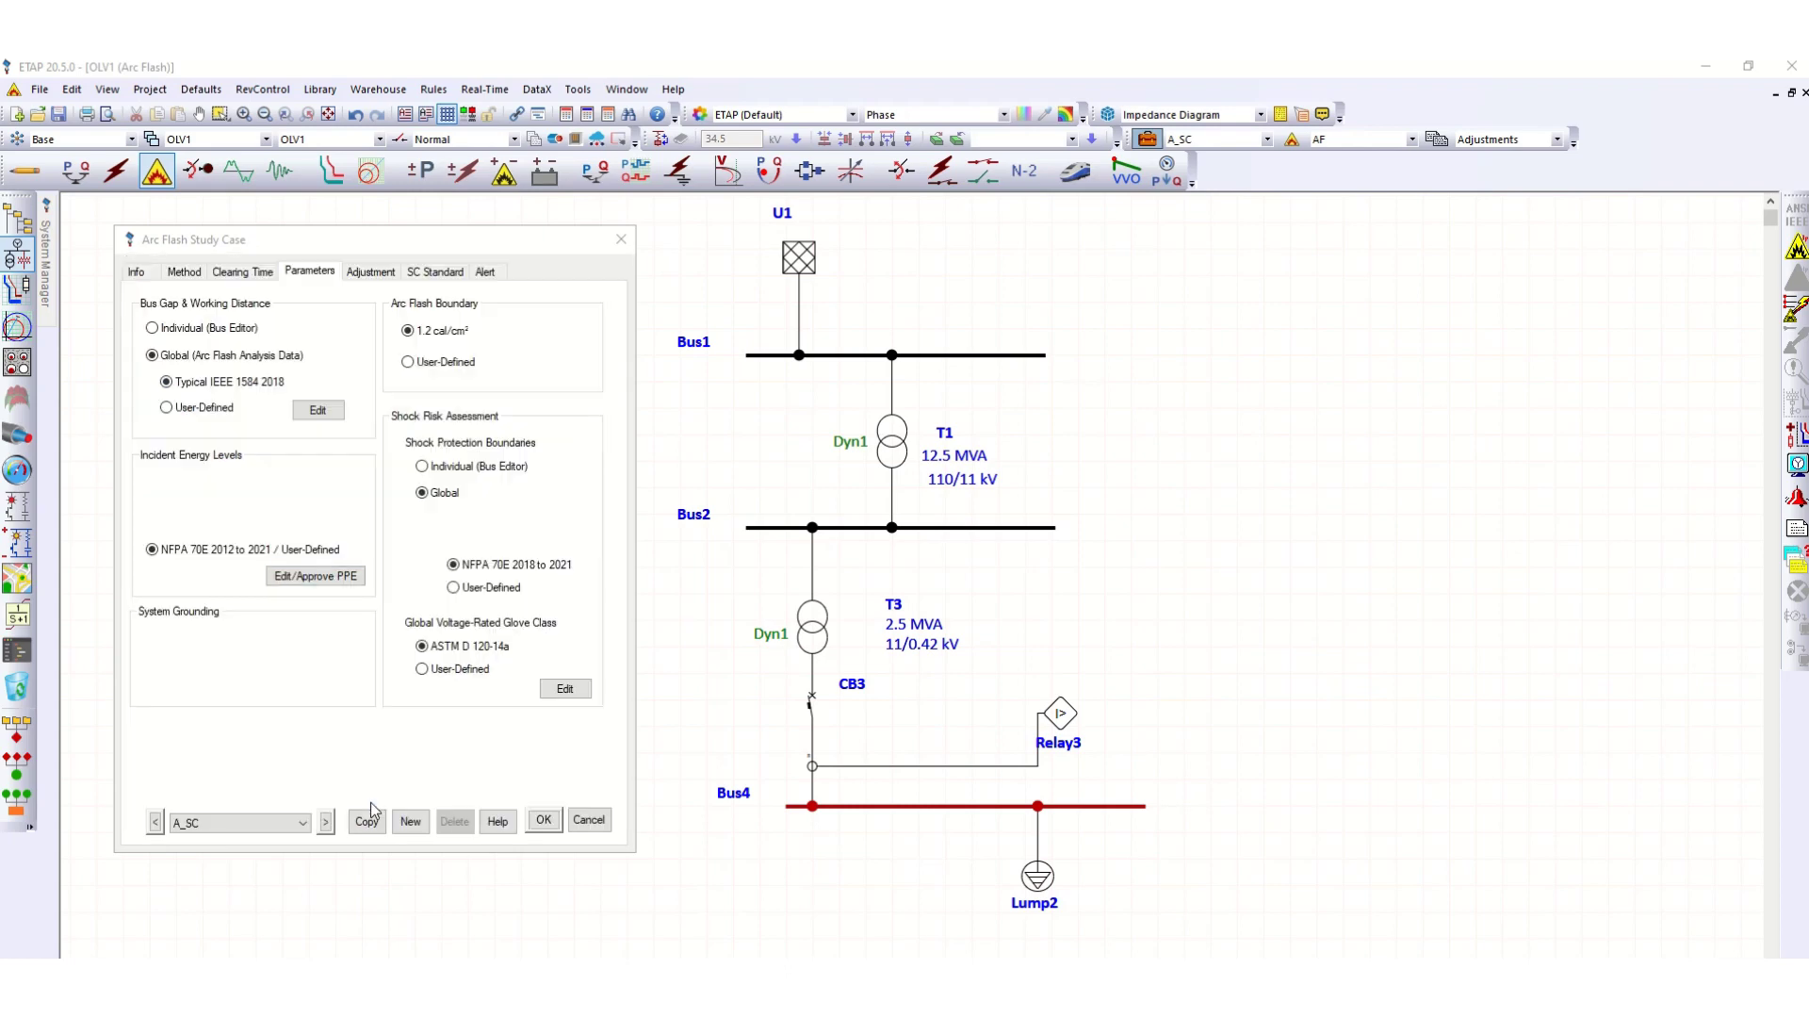
left_click(542, 820)
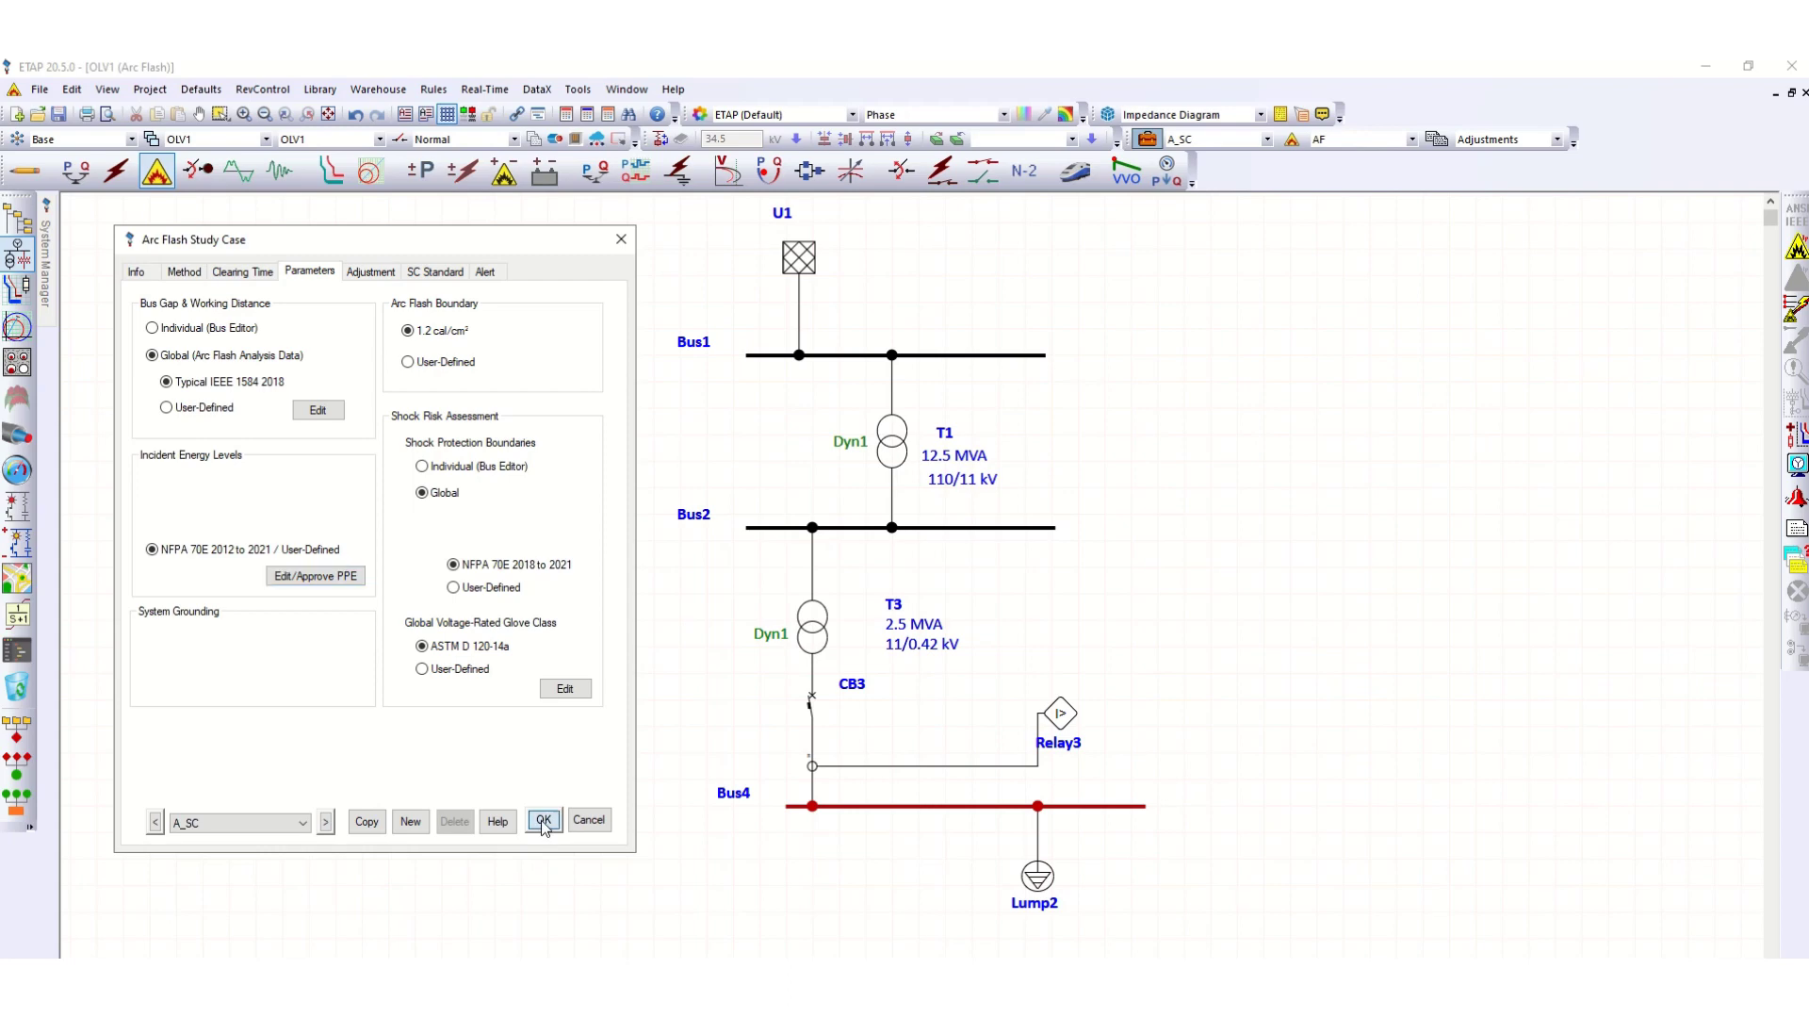
Set Bus4's rating standard to ANSI.
double_click(845, 807)
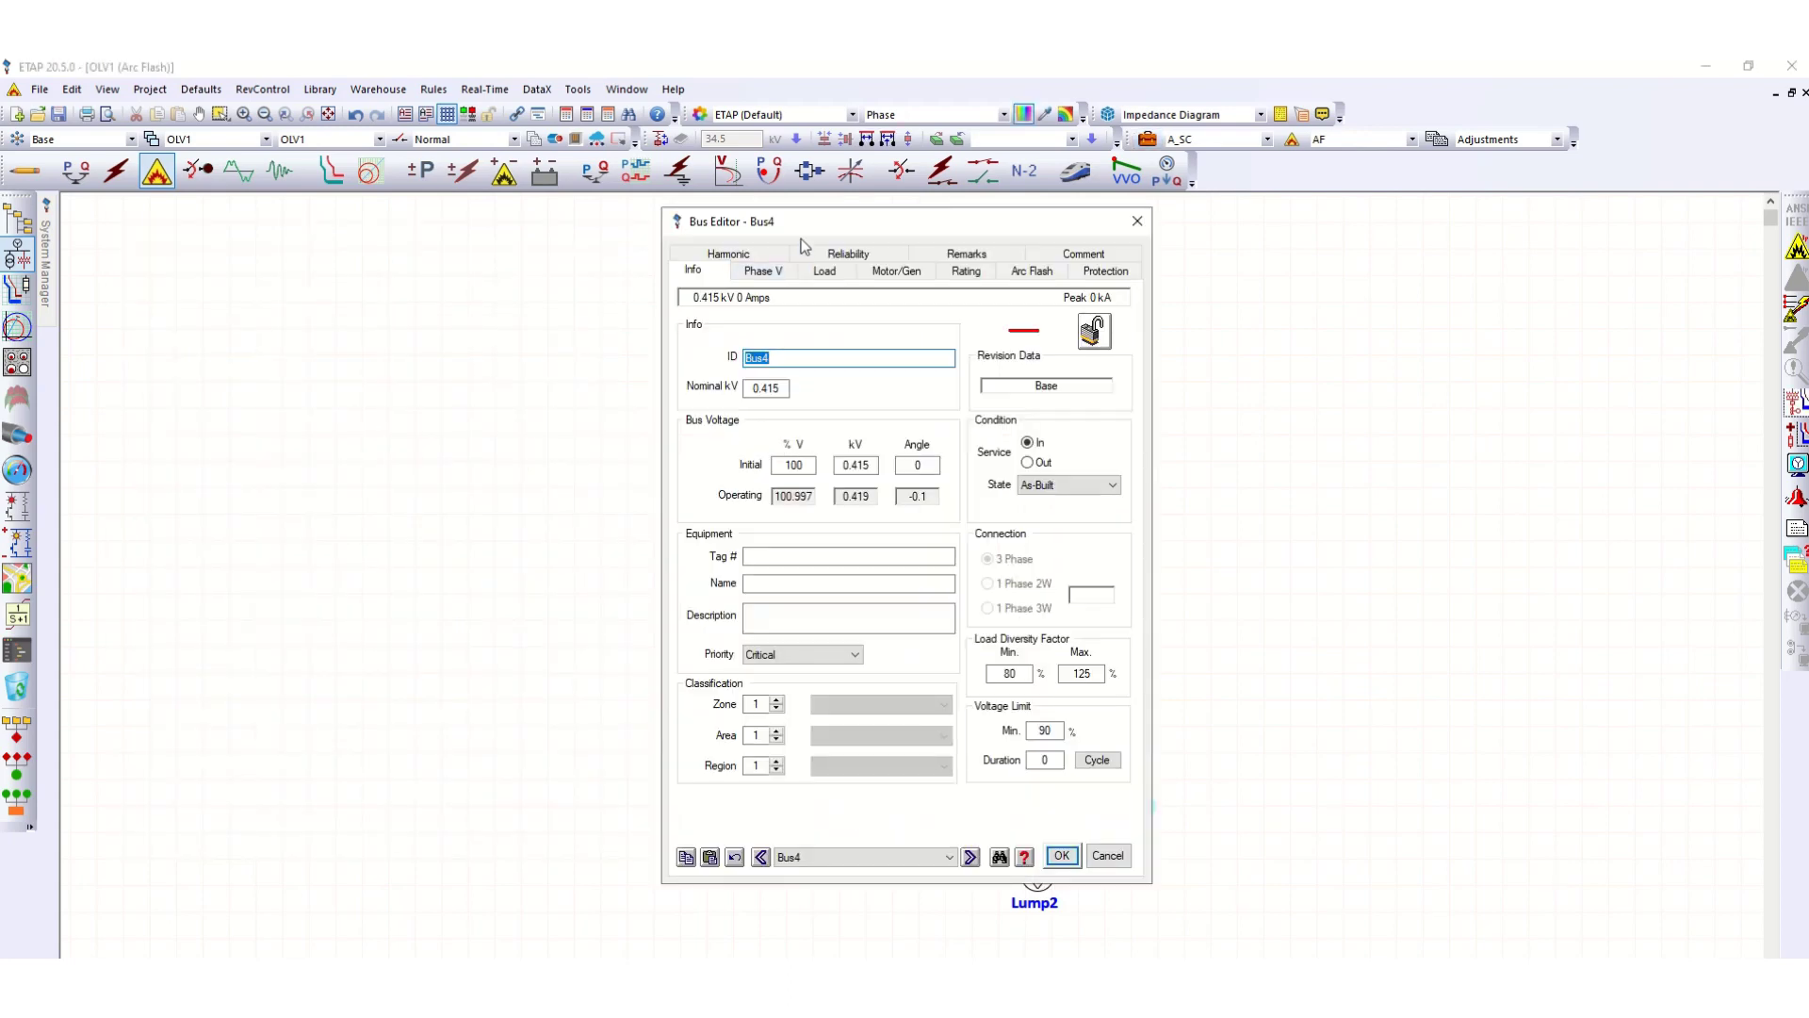
left_click_drag(714, 246, 254, 246)
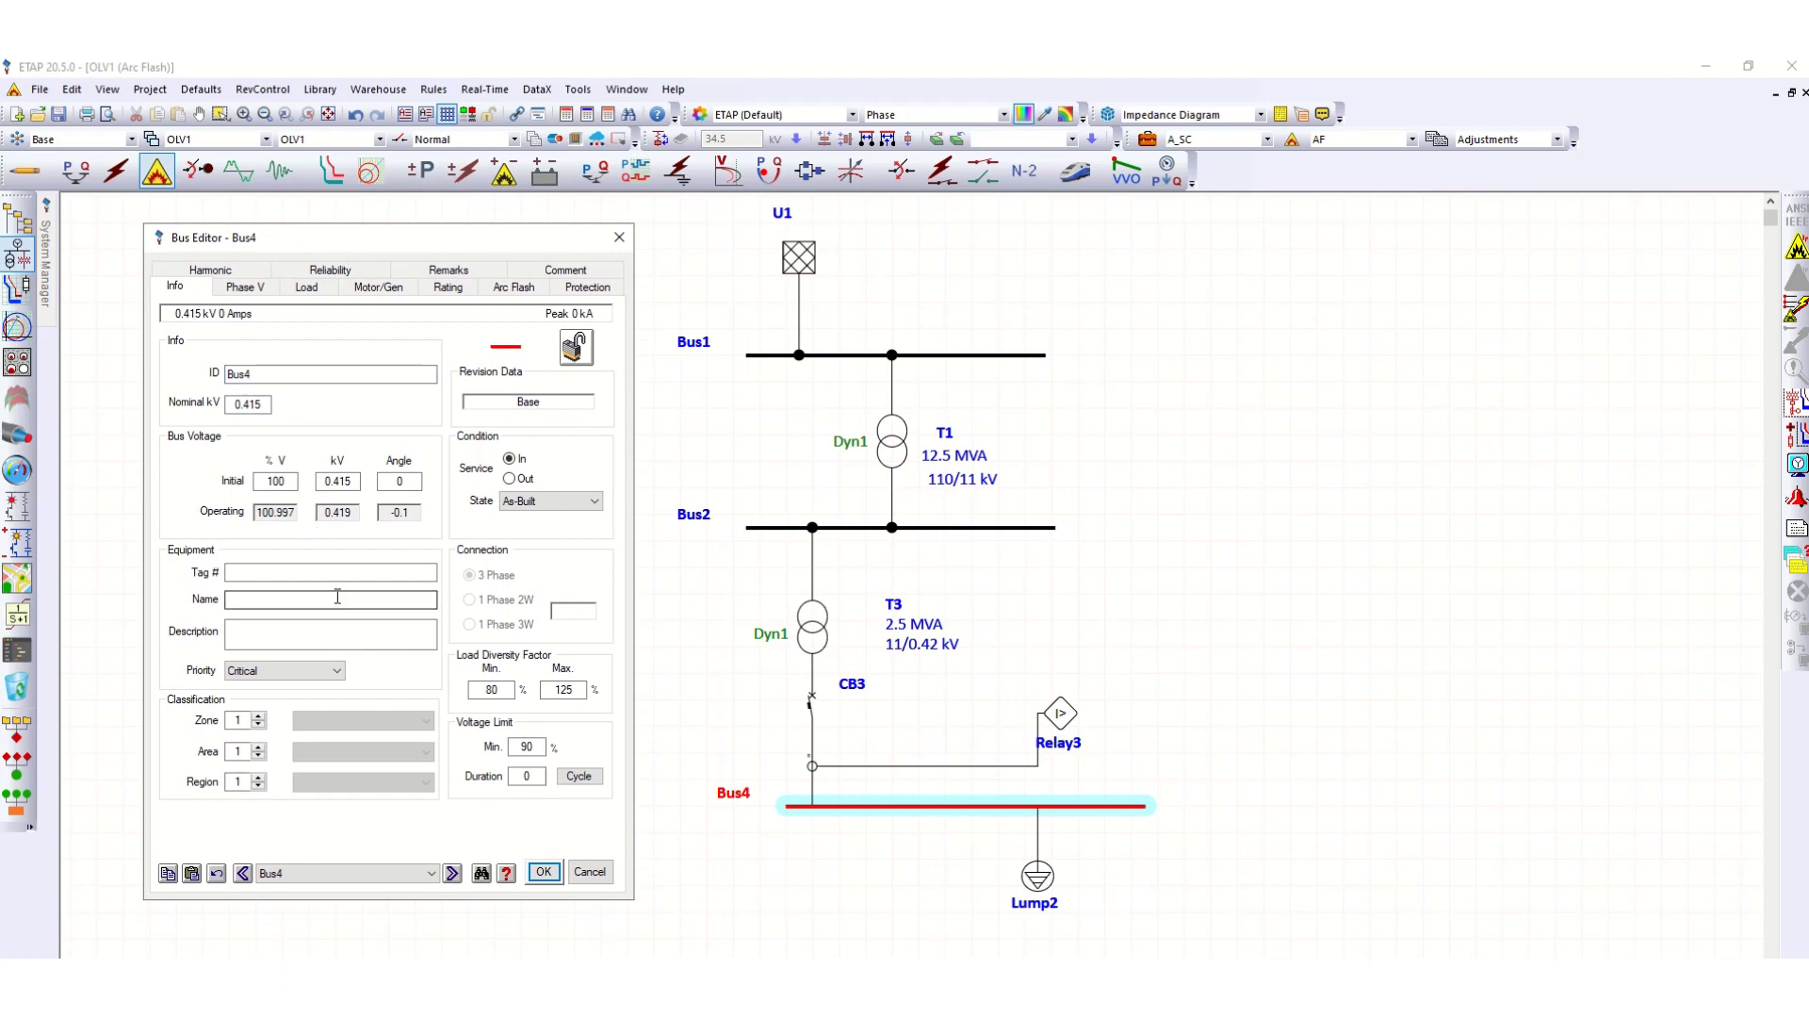
left_click(452, 295)
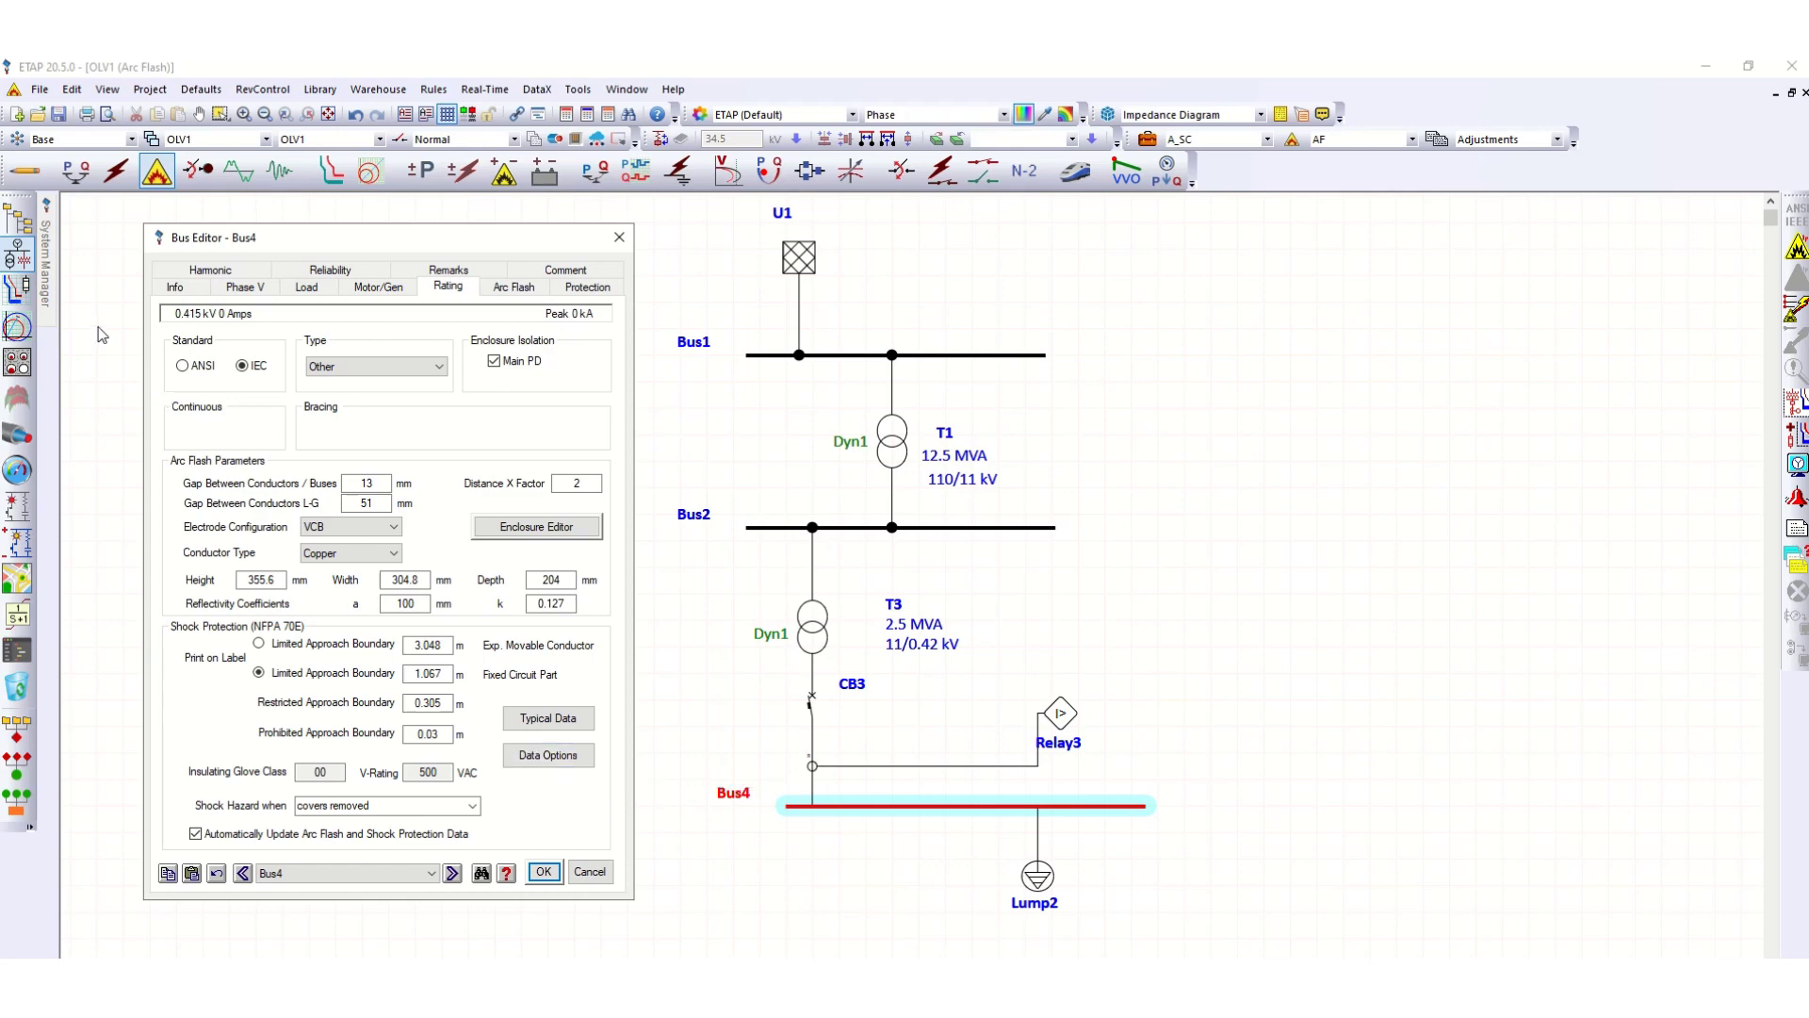
left_click(182, 366)
Load IEEE 1584 2018 typical arc-flash data for Bus4 and close its editor.
left_click(551, 757)
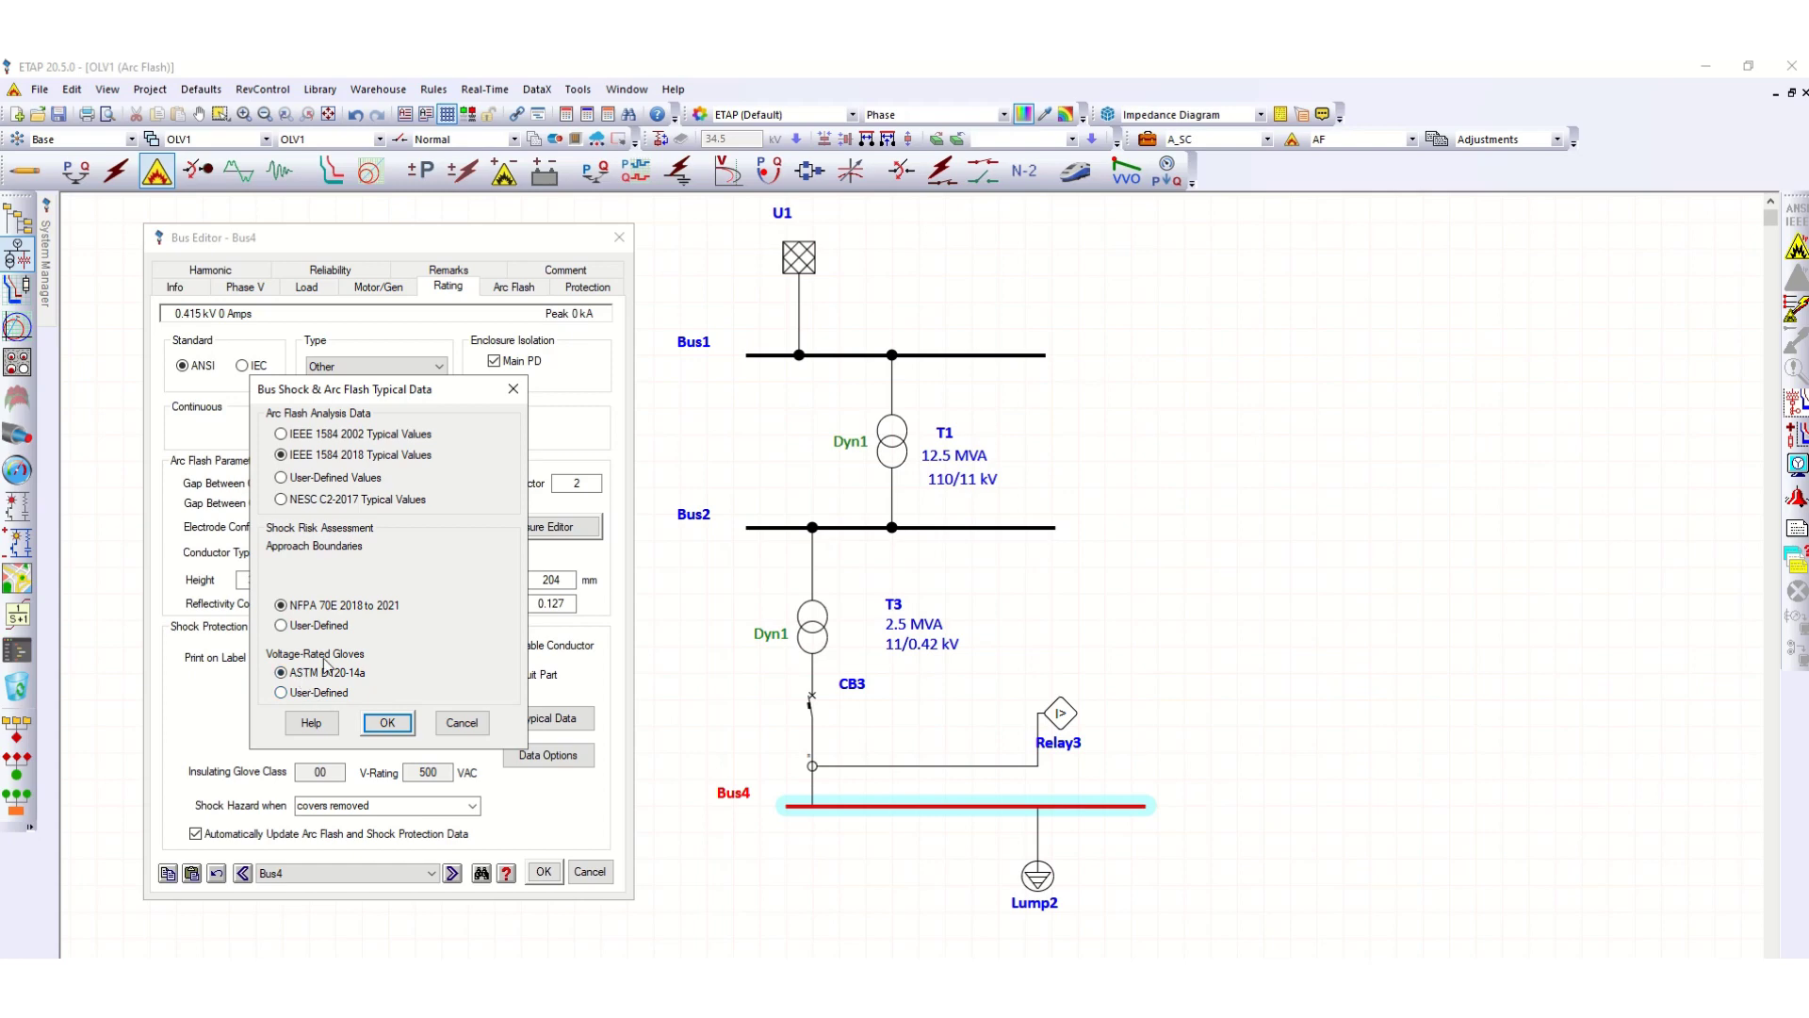
left_click(394, 726)
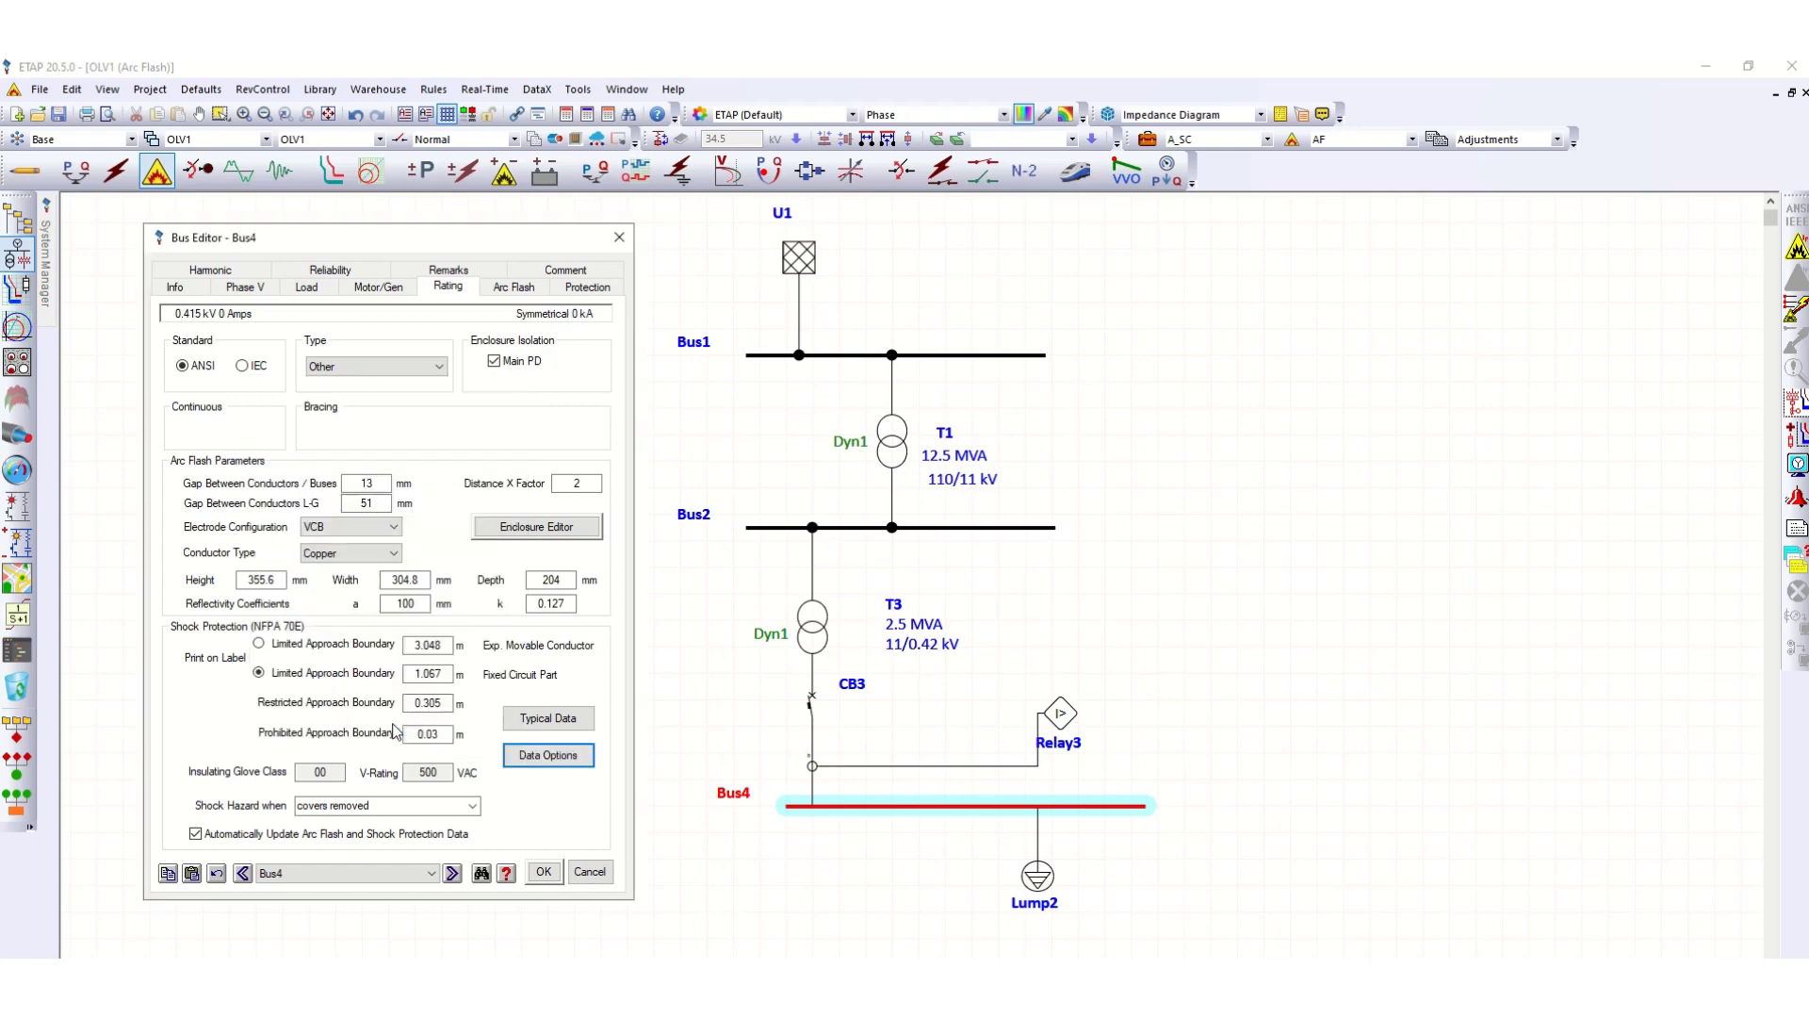
left_click(539, 719)
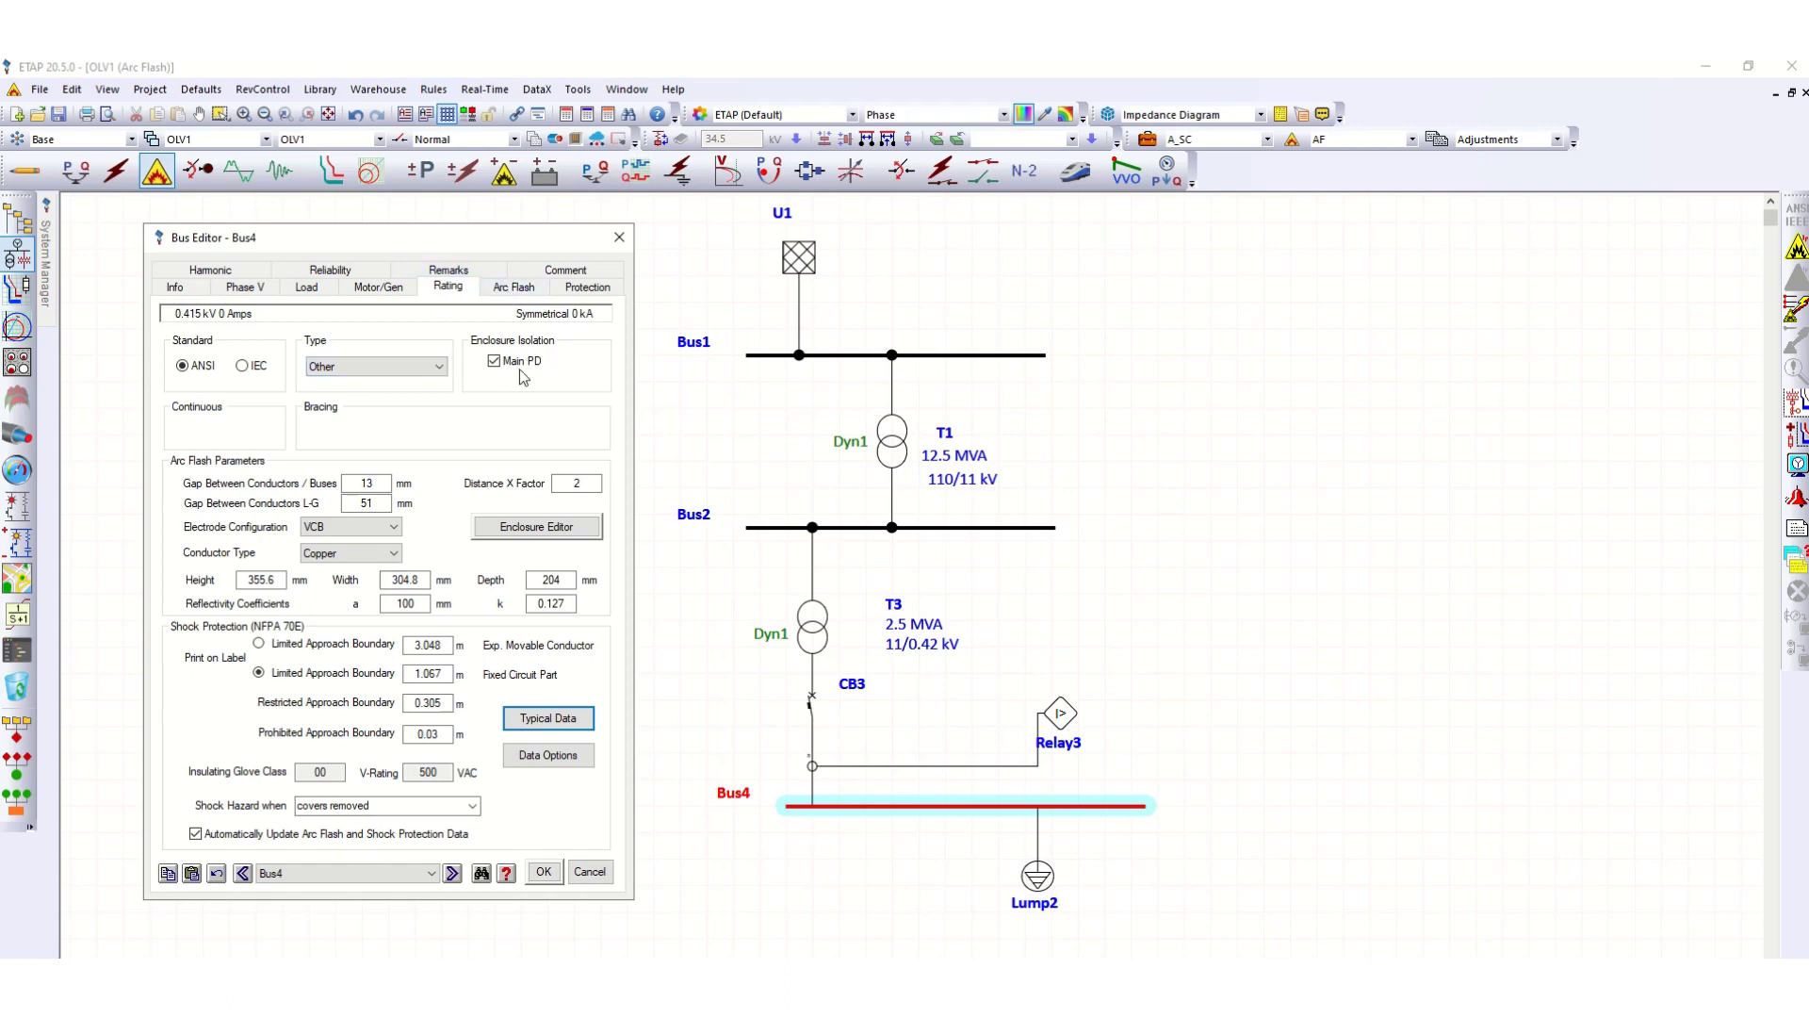
left_click(529, 290)
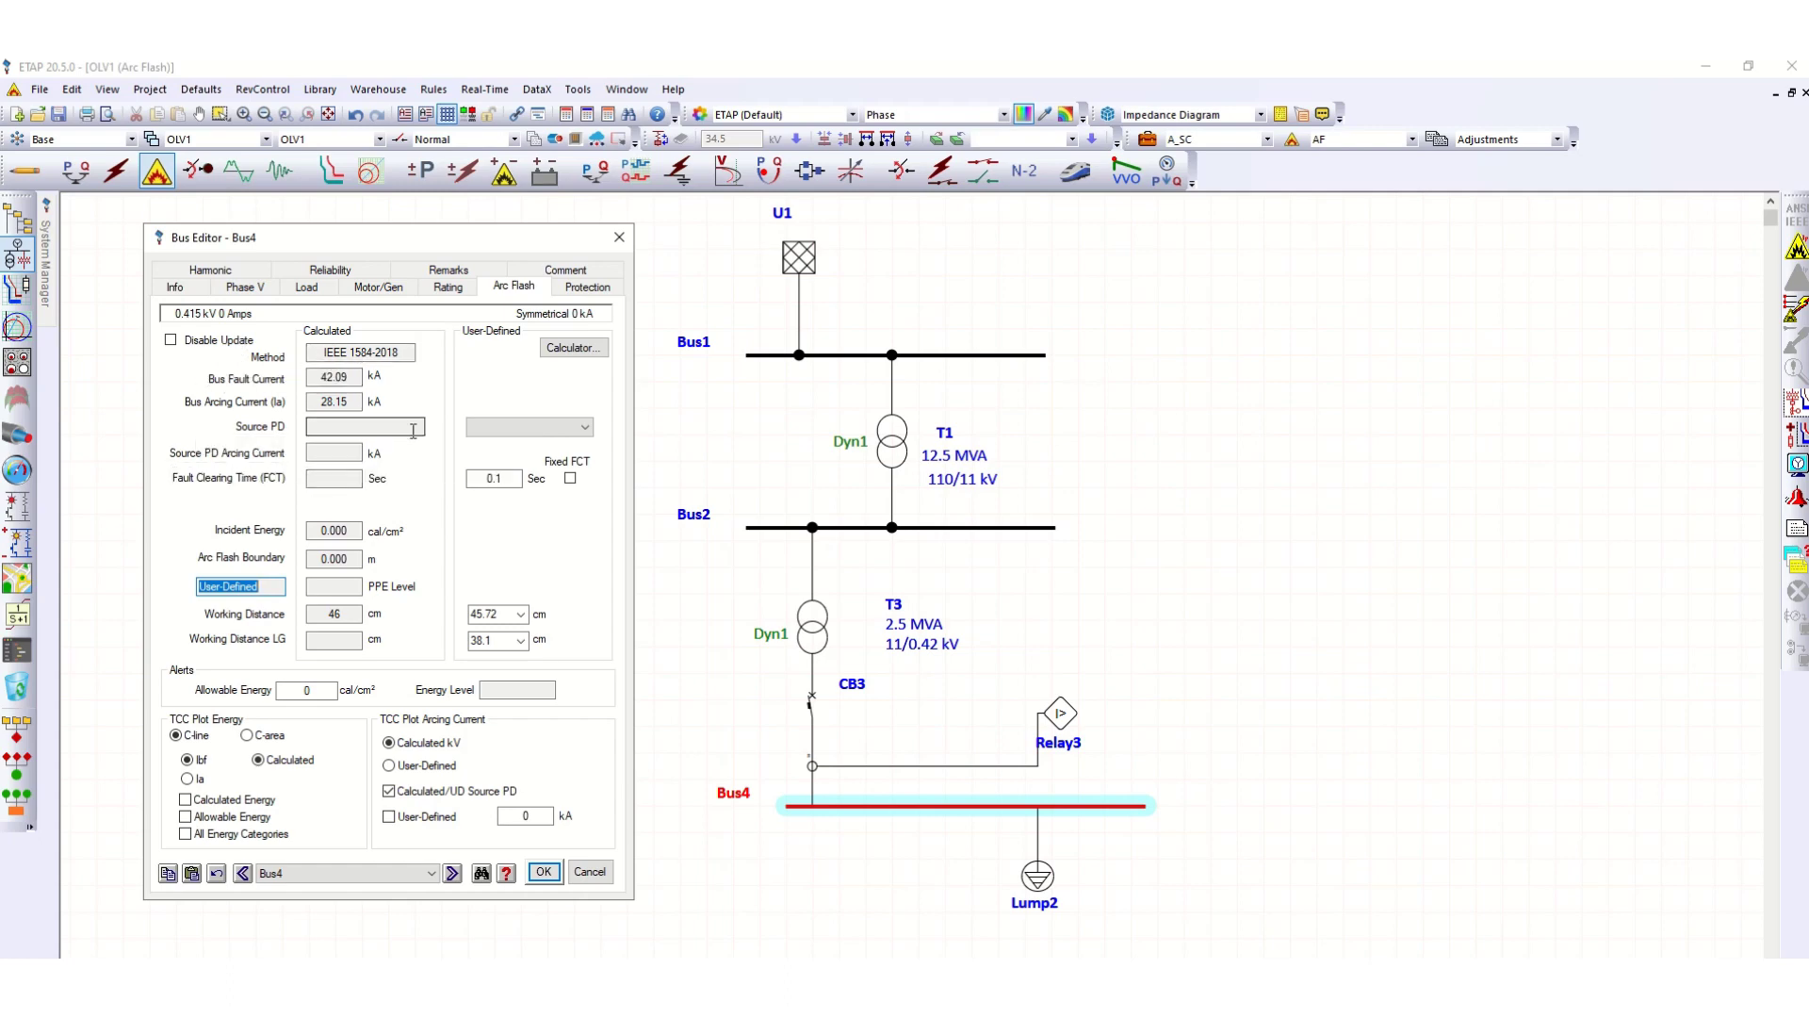
left_click(546, 871)
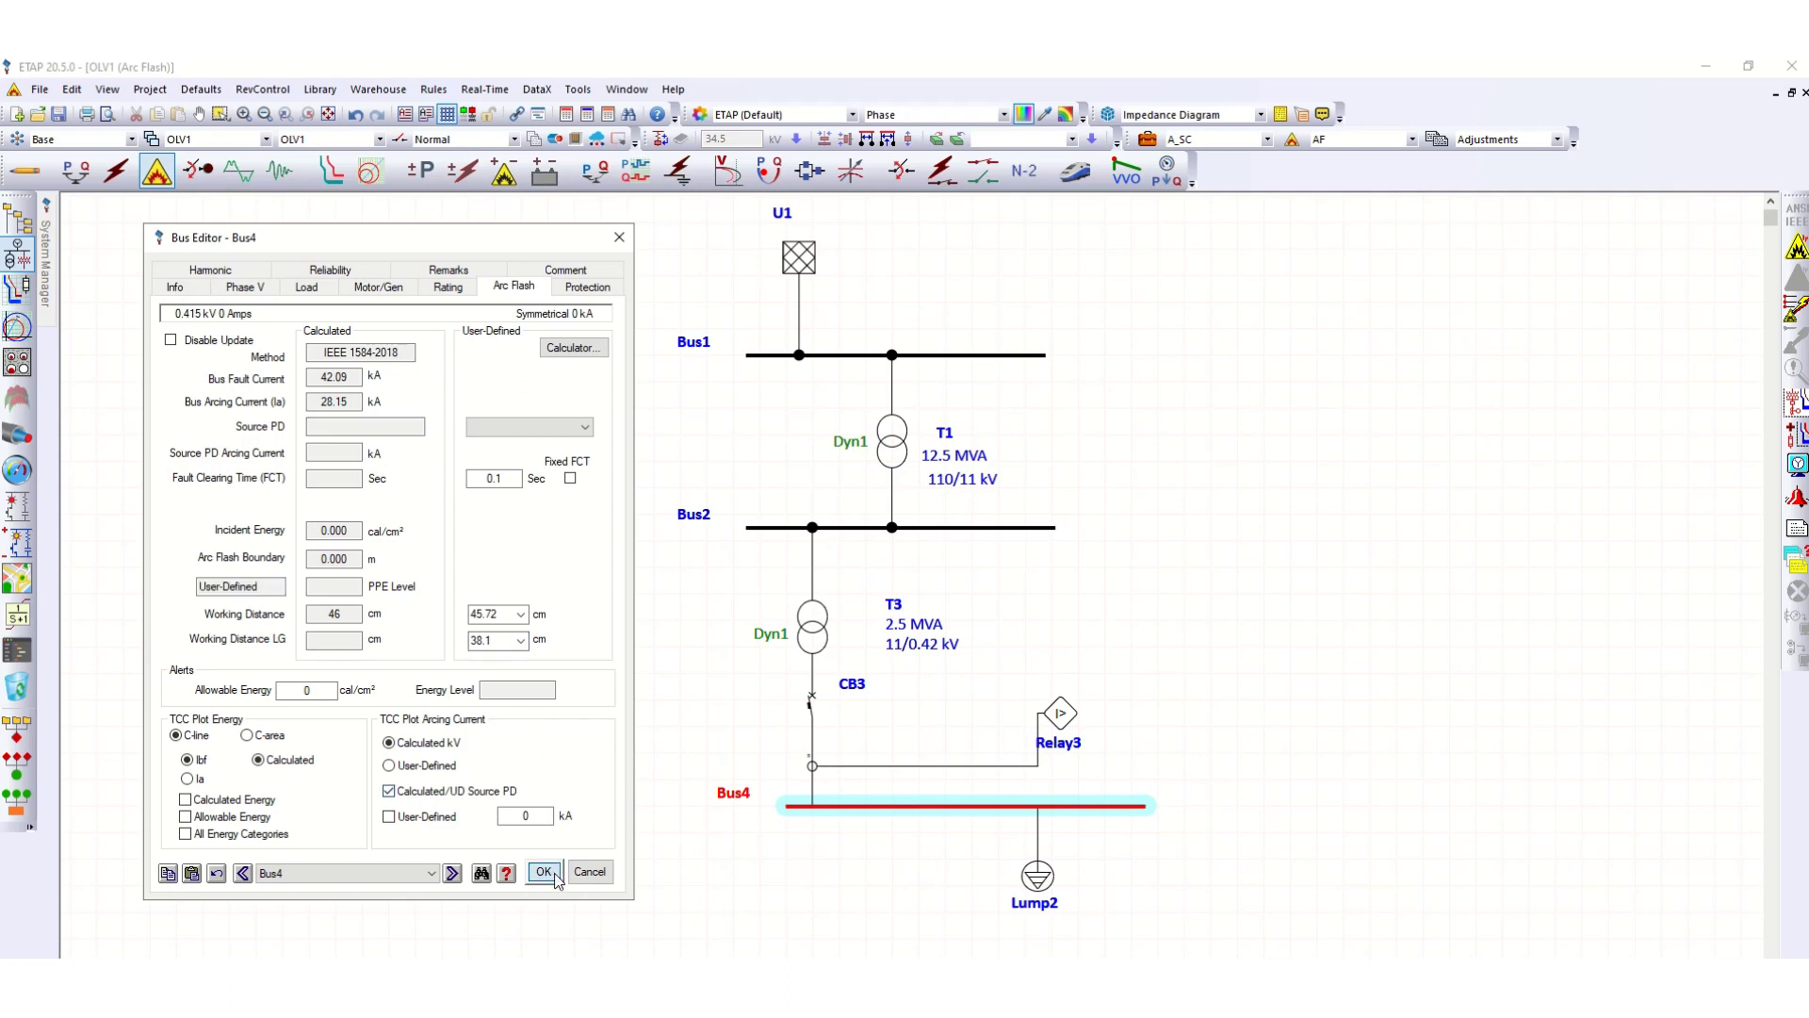
Run an IEC 60909 device duty short-circuit calculation, then return to Arc Flash mode.
left_click(119, 173)
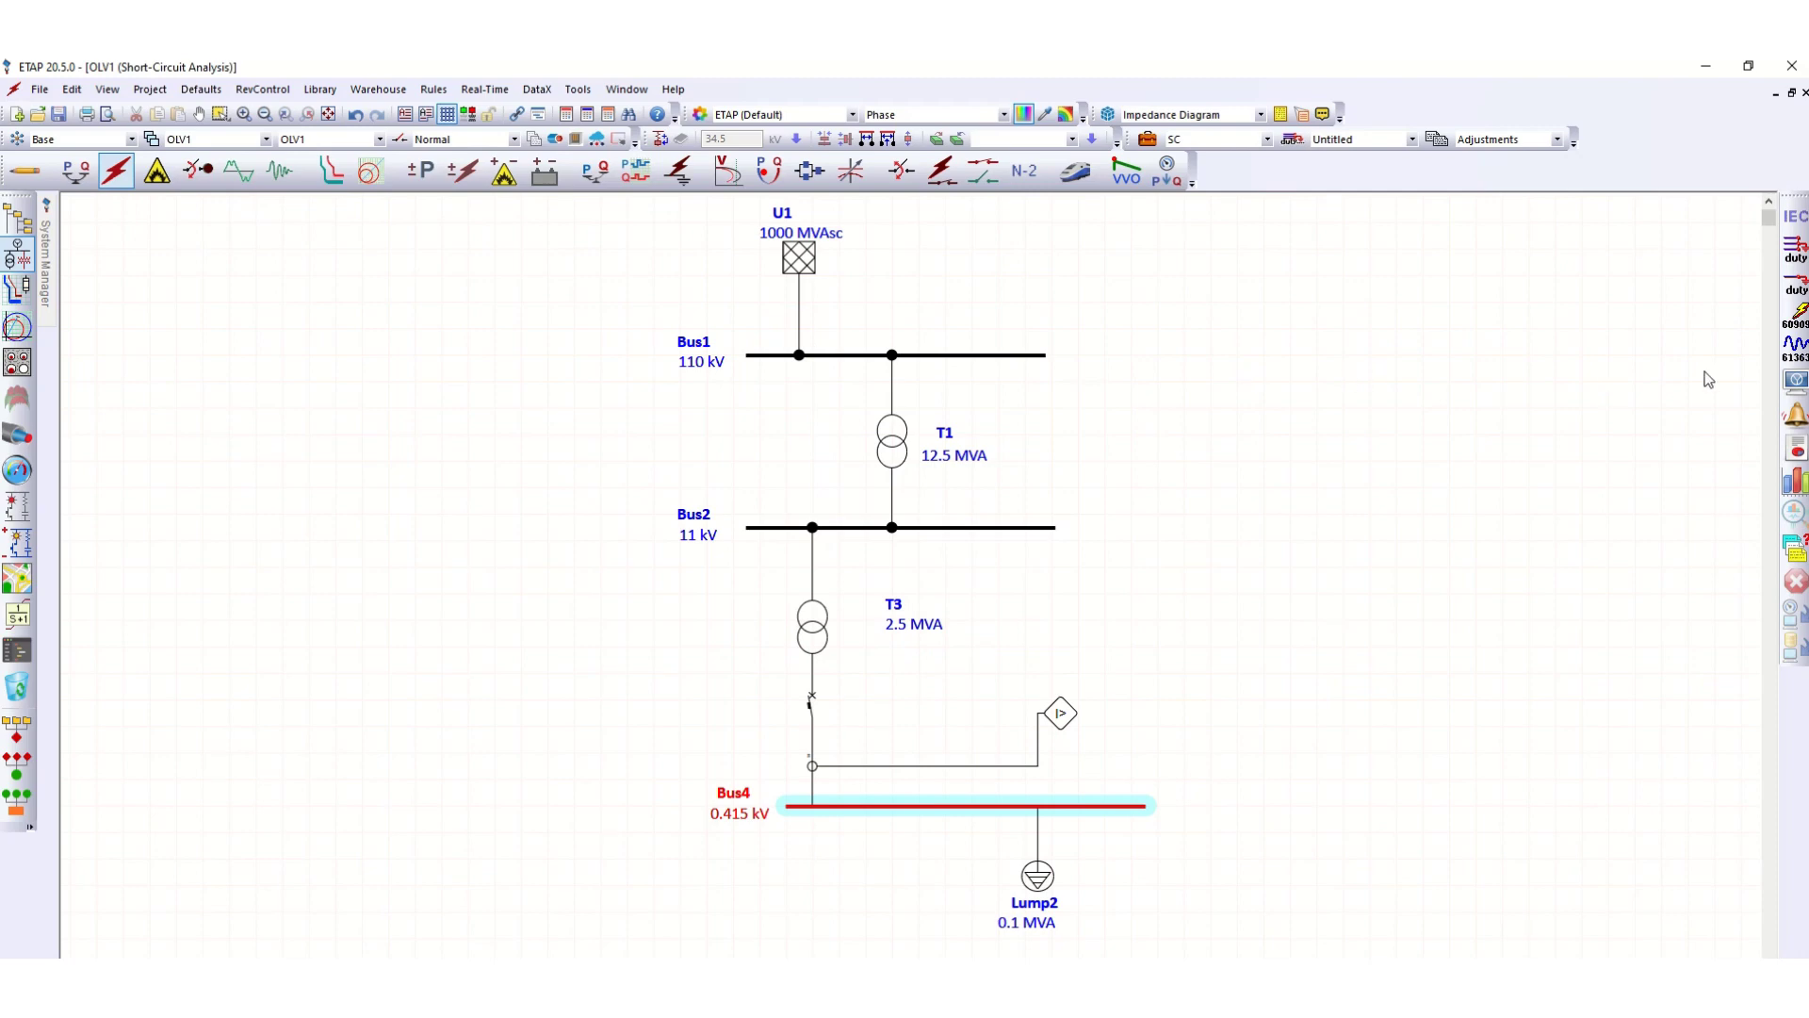
left_click(1796, 253)
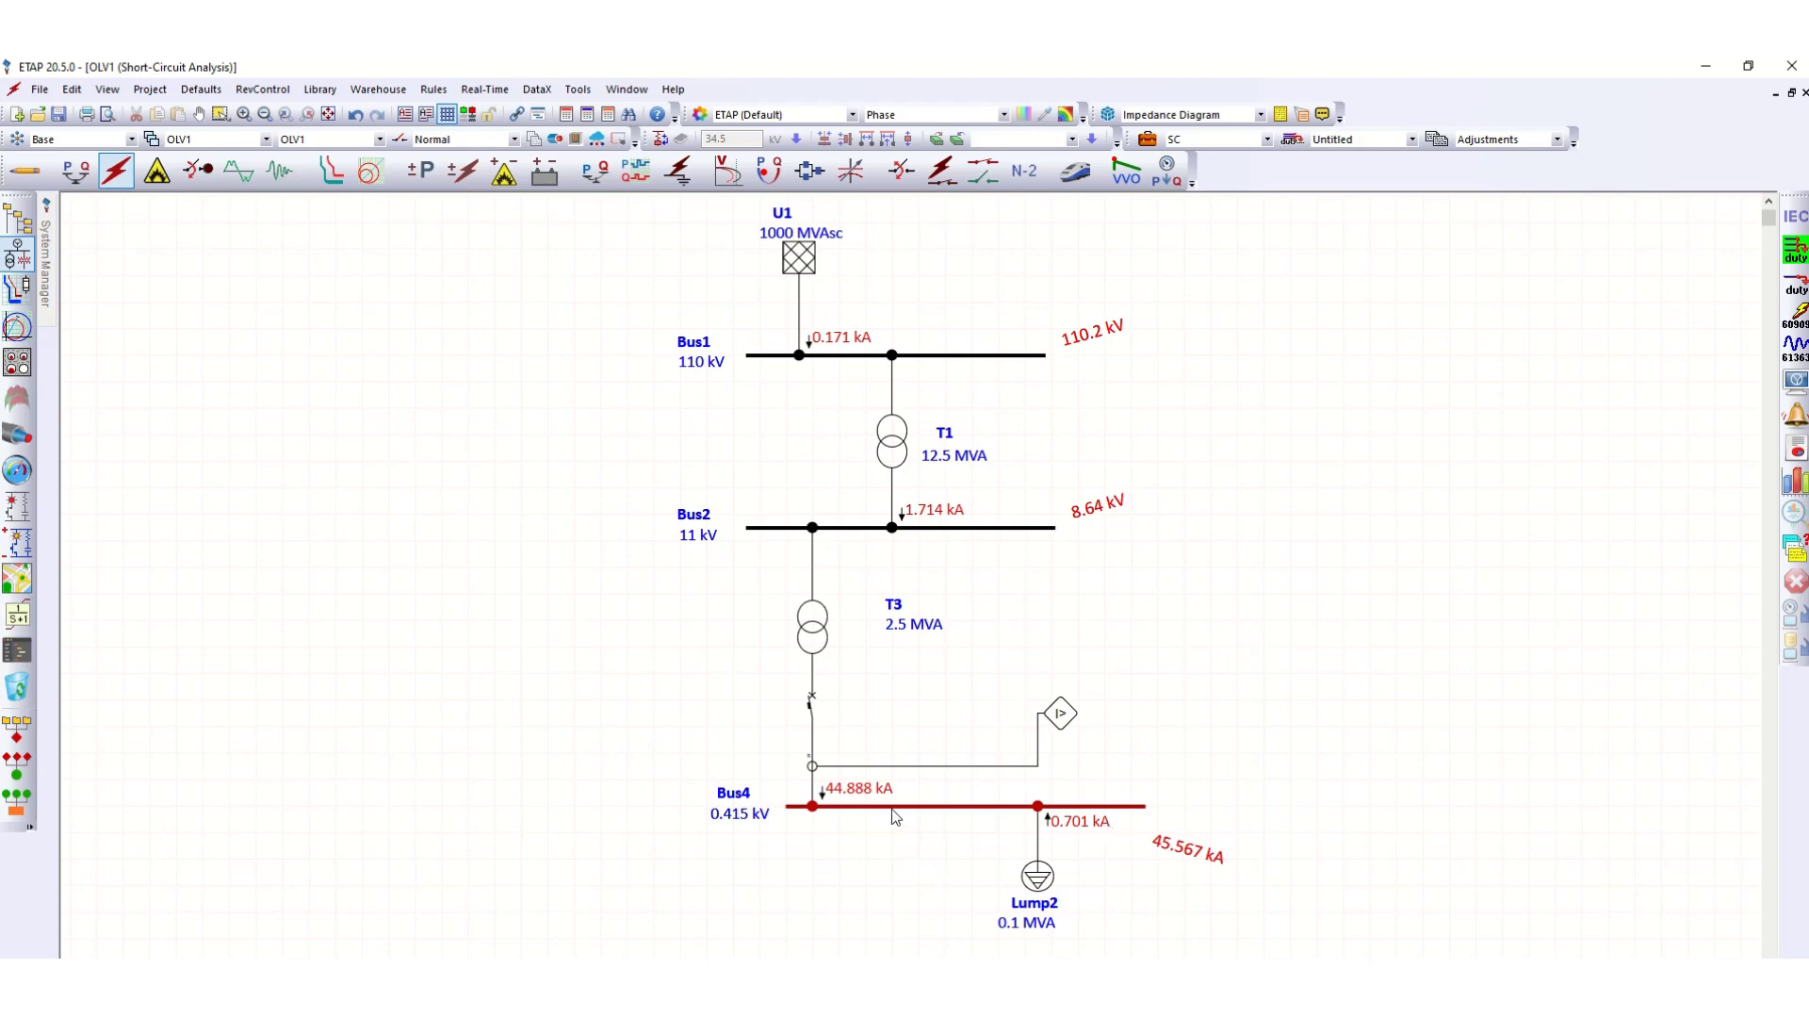
left_click(156, 171)
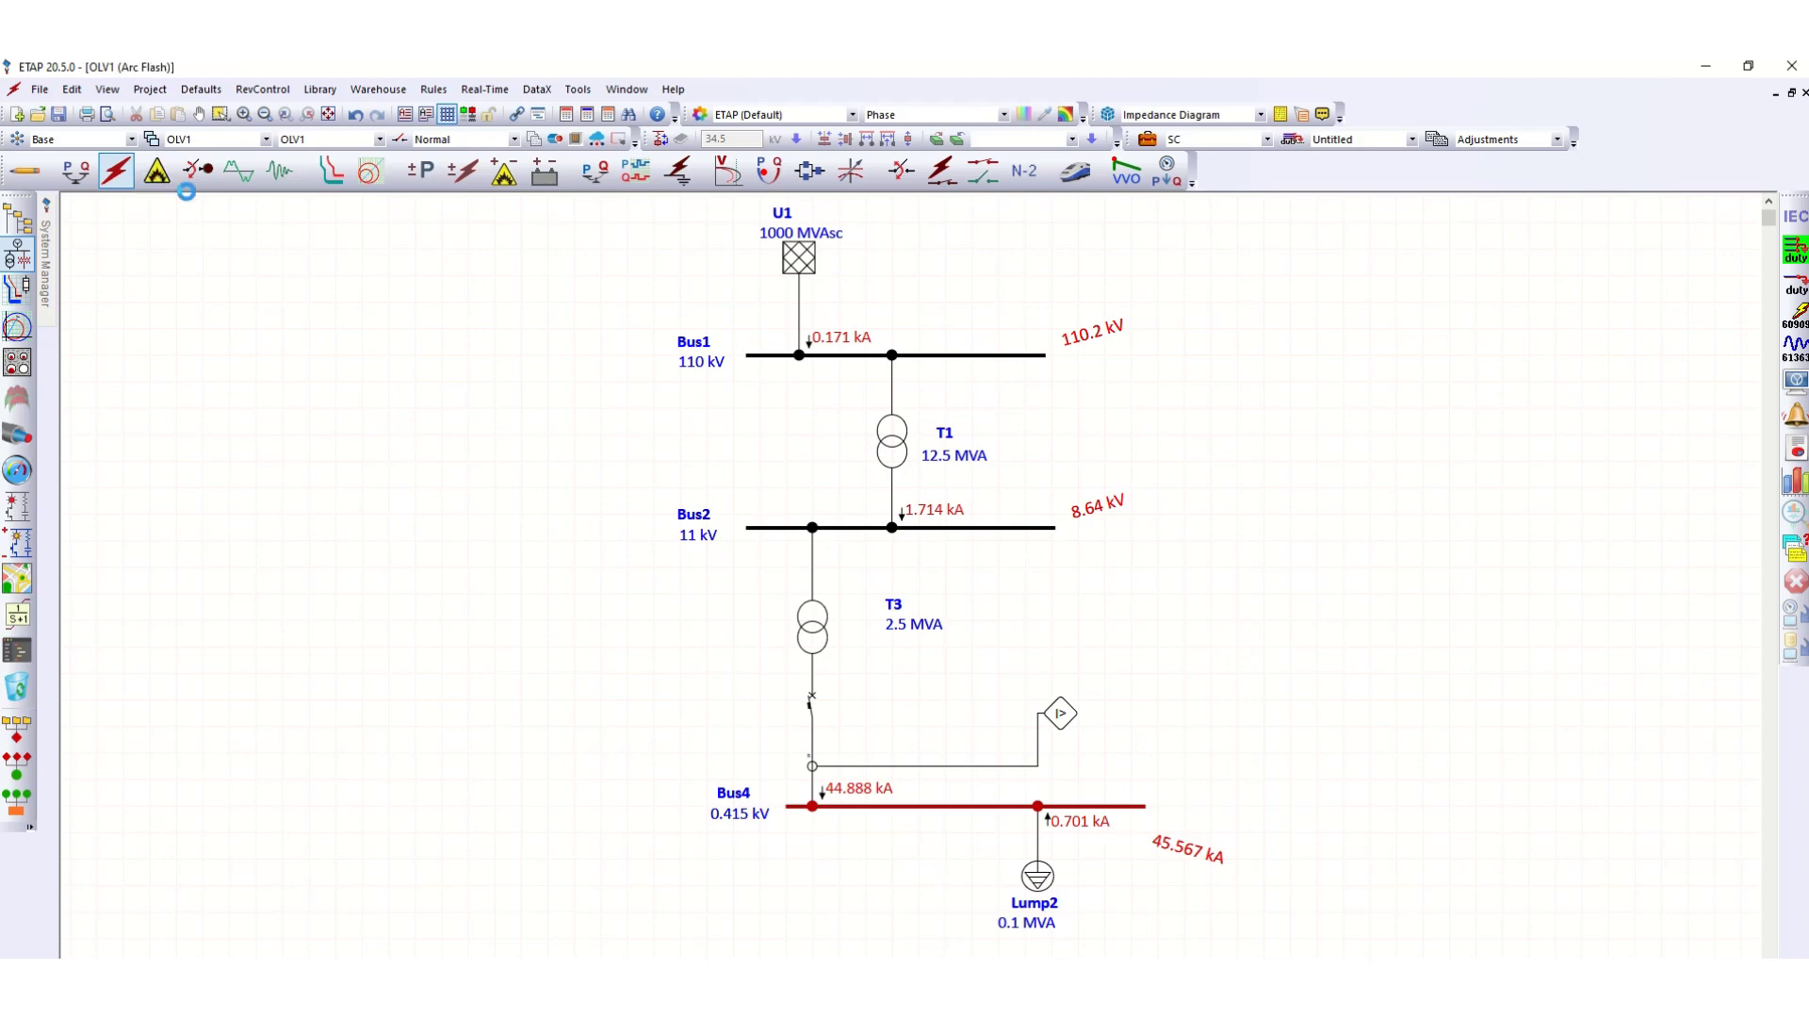
Set Bus4's TCC Plot Energy to C-area covering bus, line and load sides.
double_click(858, 806)
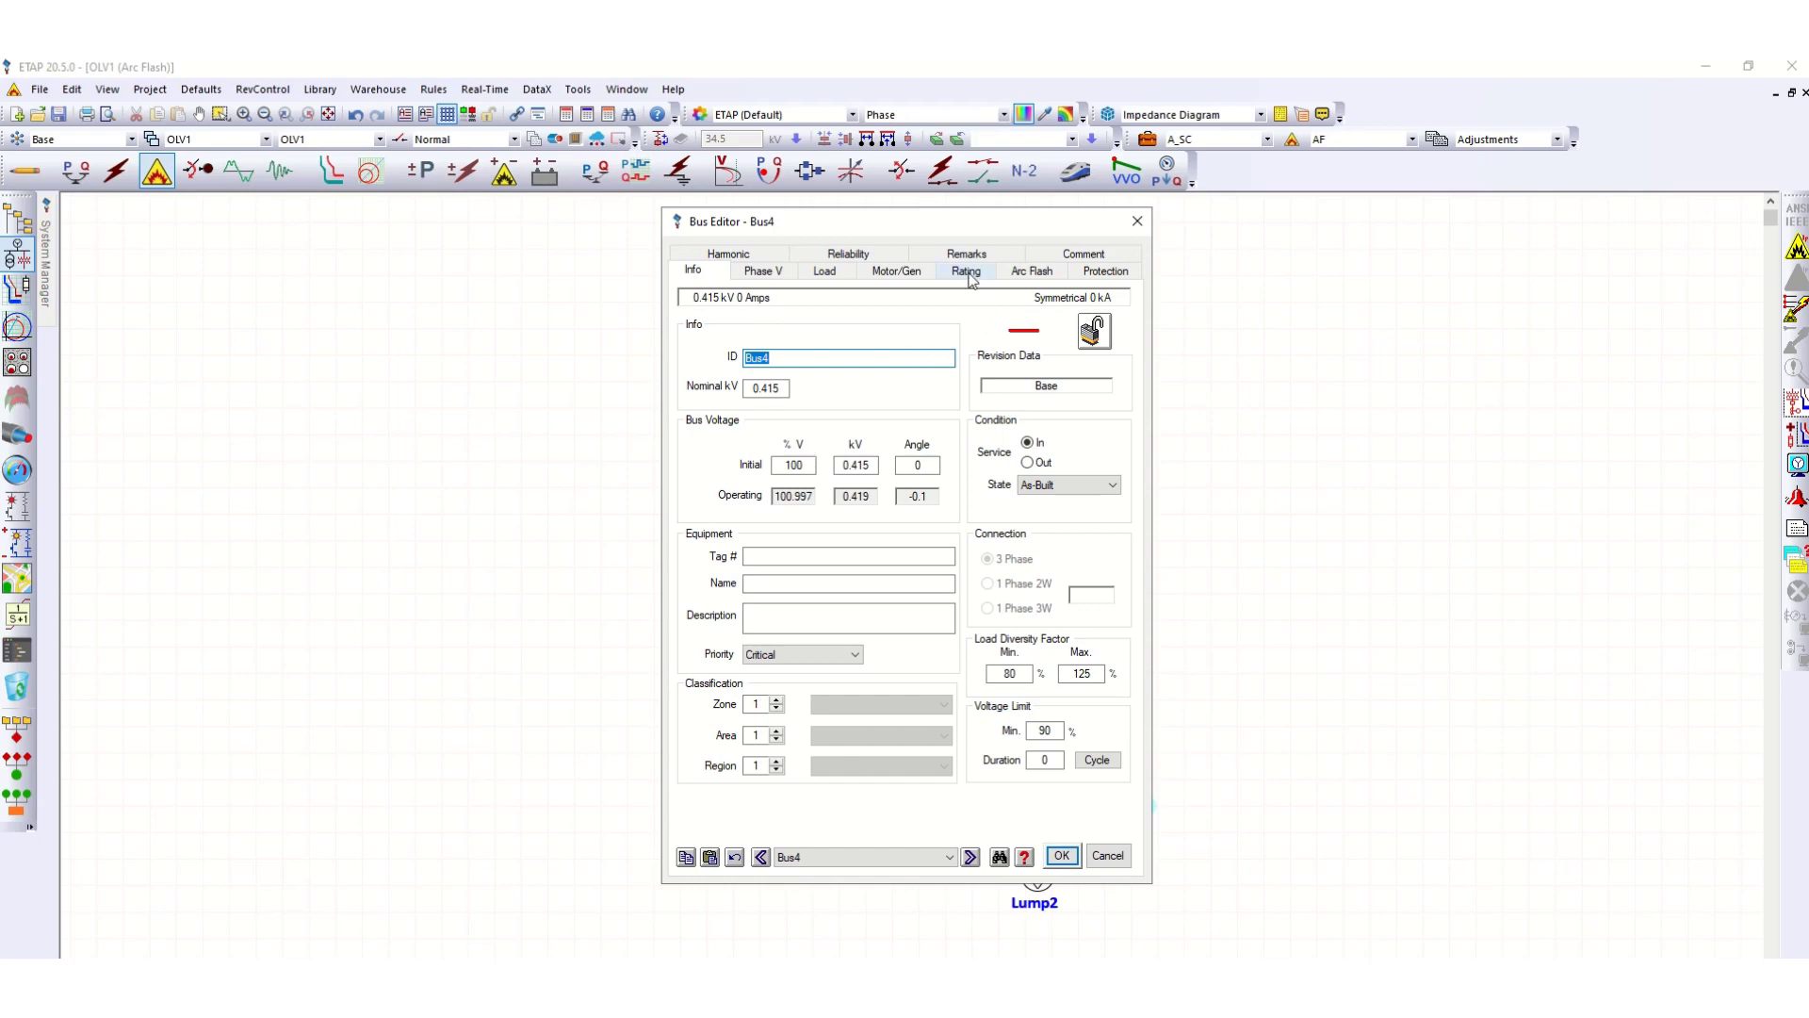
left_click(1031, 272)
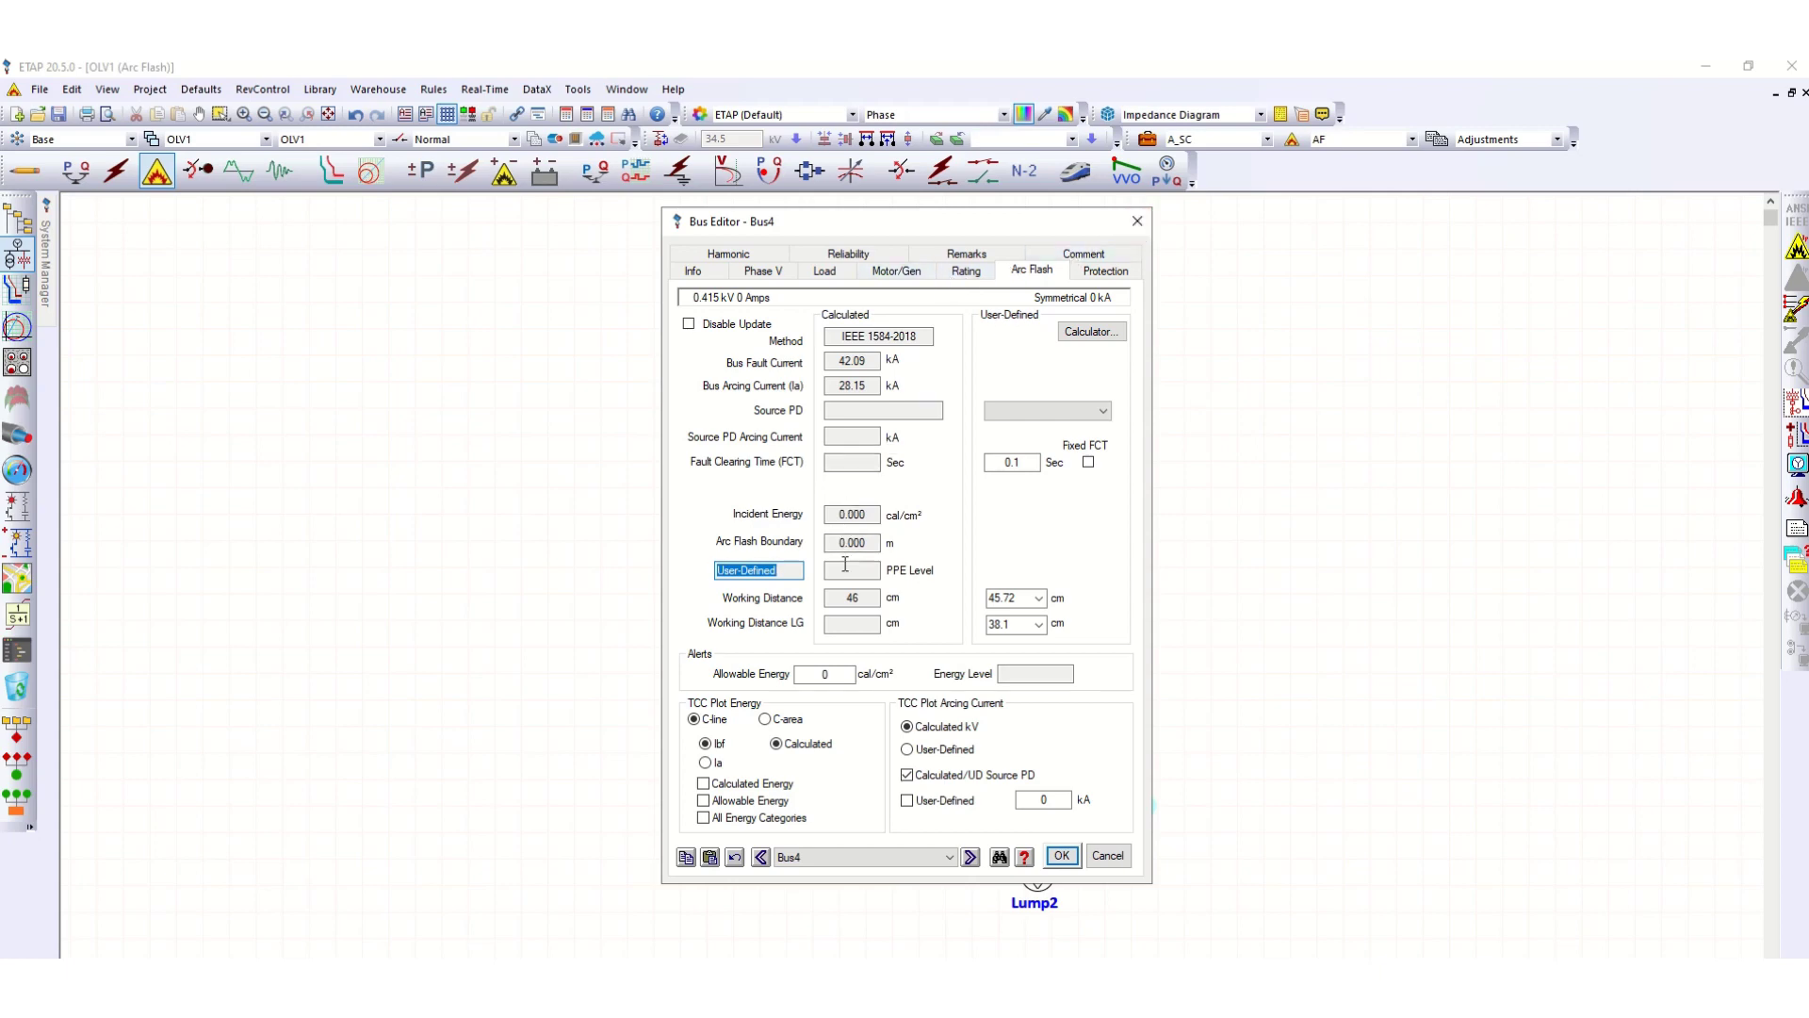
left_click(767, 720)
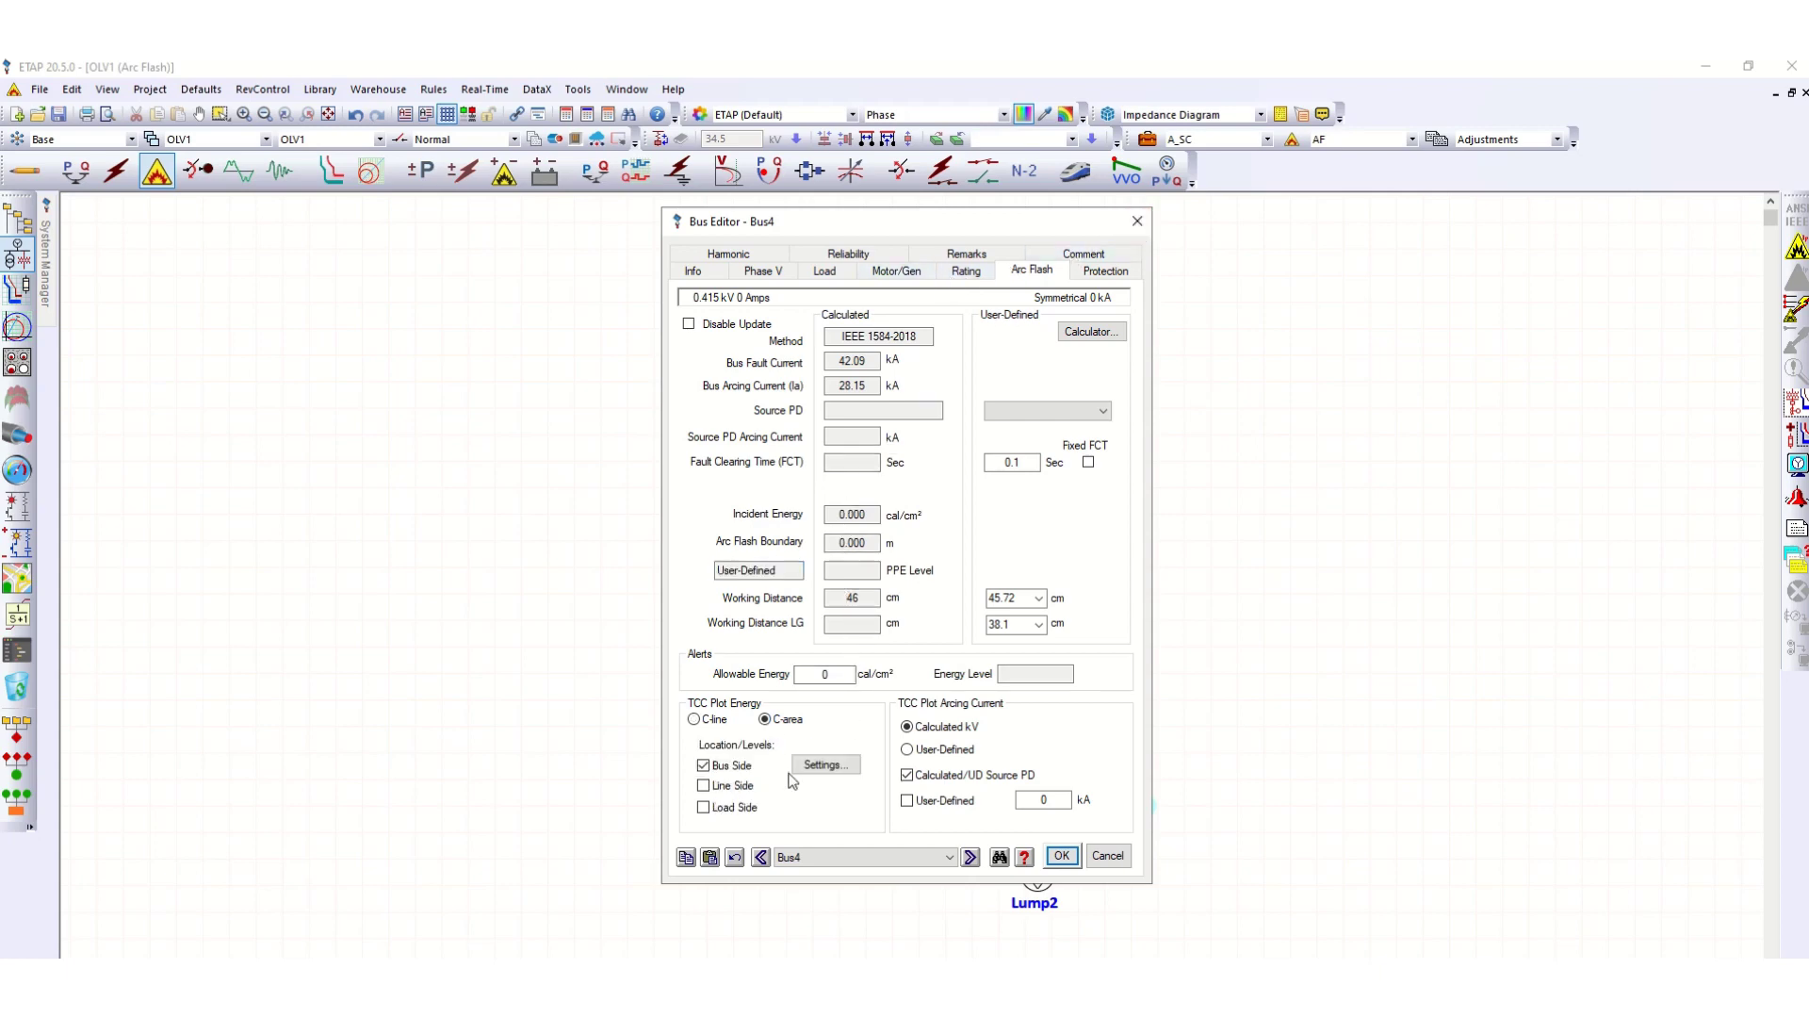
left_click(714, 787)
left_click(705, 808)
Close the Bus Editor and check Bus4's result: Level B, 3.577 cal/cm² at 45.7 cm.
left_click(1061, 855)
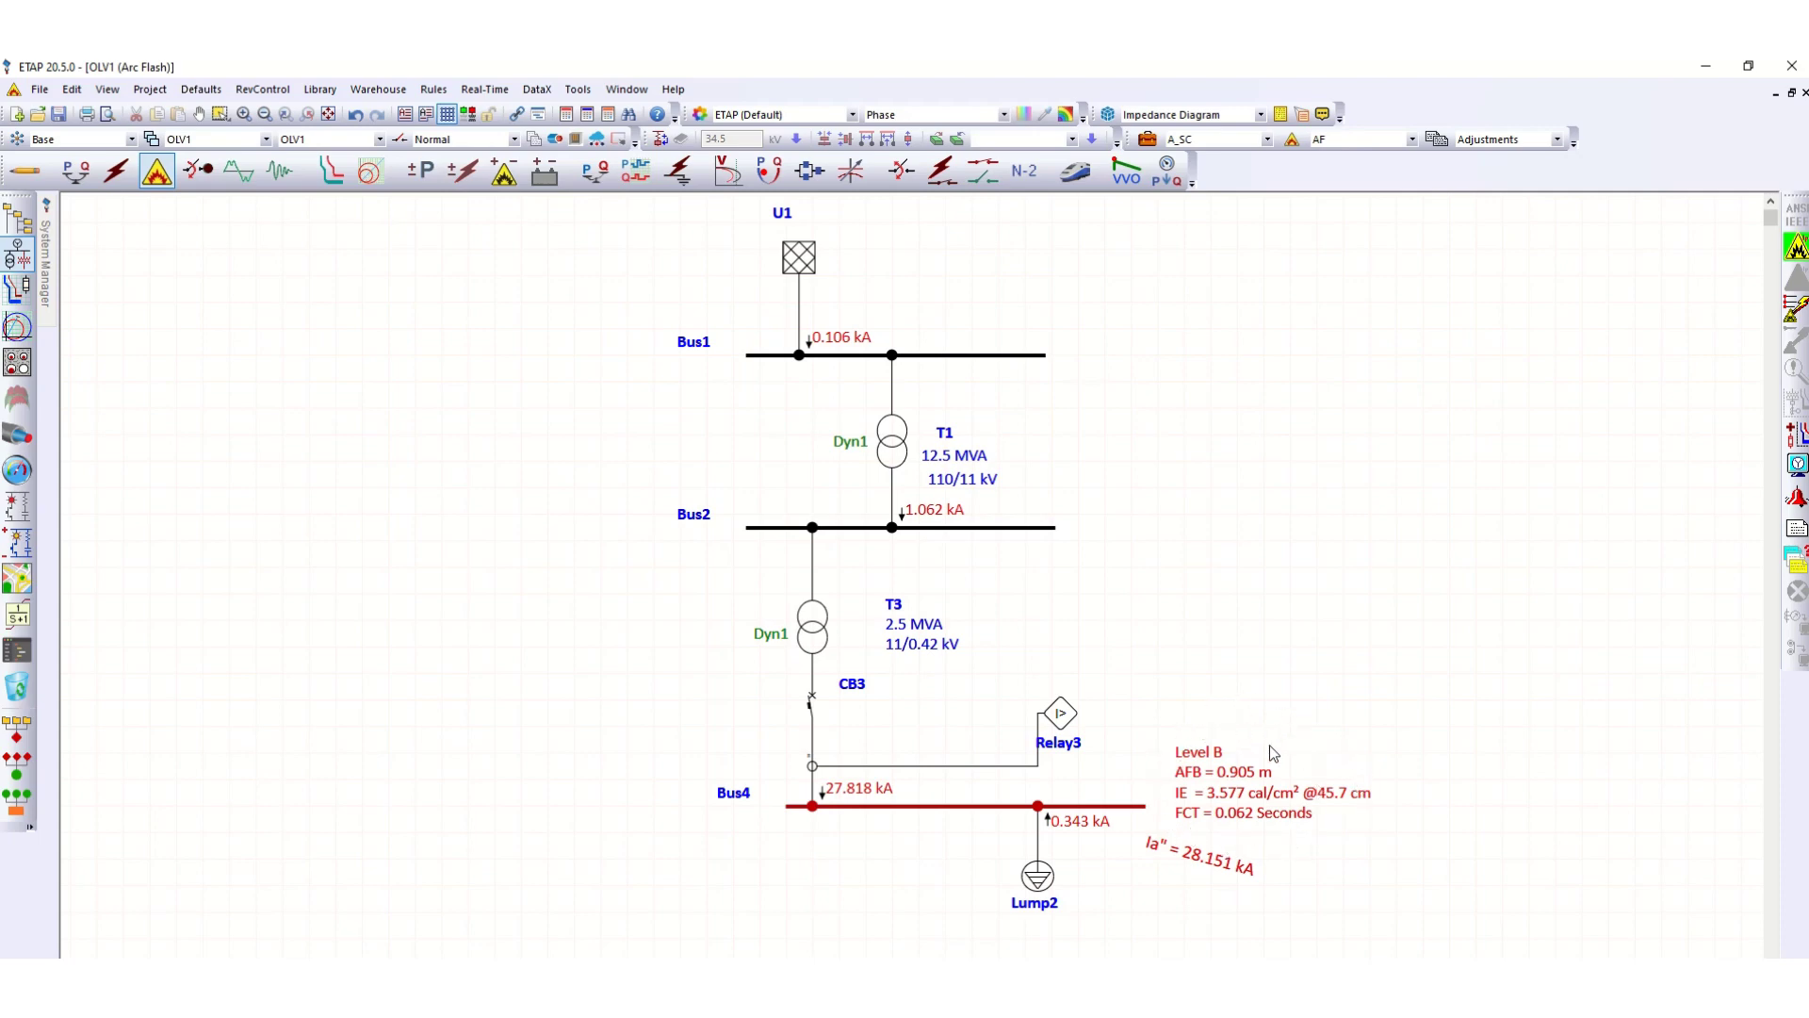
left_click(1236, 751)
Insert a fault on Bus4 and nudge CB3's label showing 0.062 s at 27.818 kA.
left_click(1798, 313)
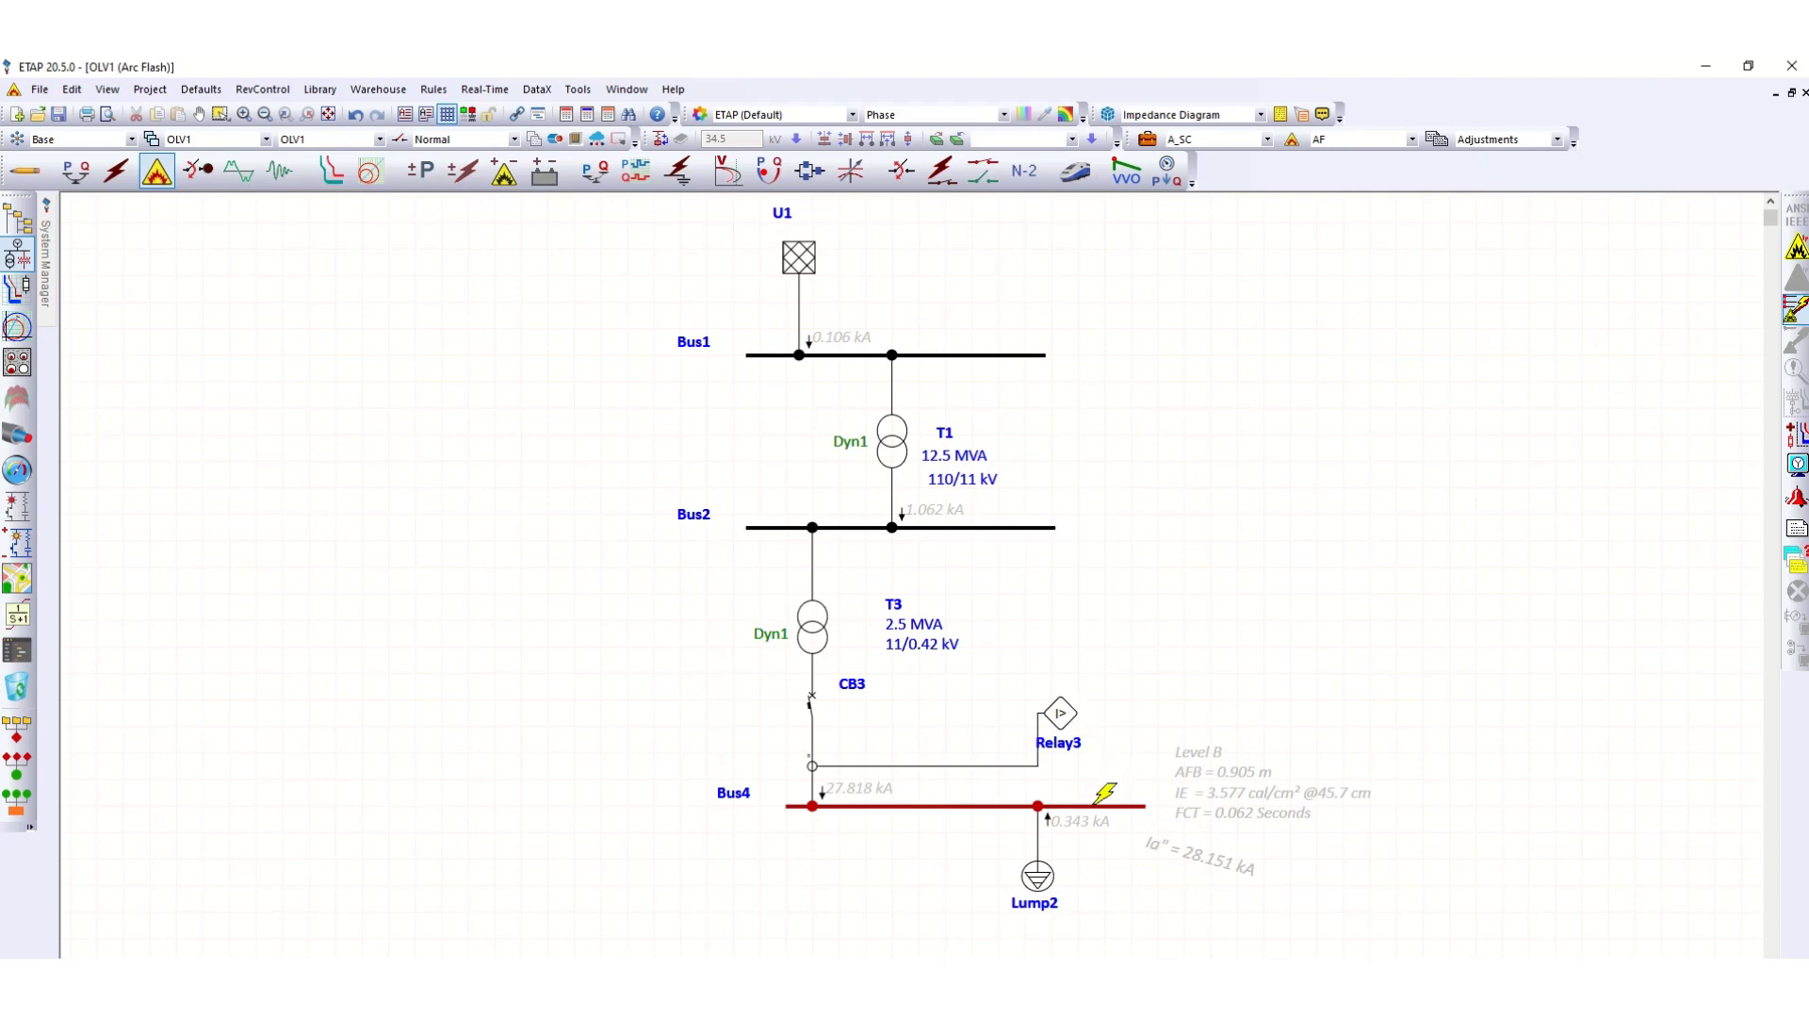
left_click(1097, 802)
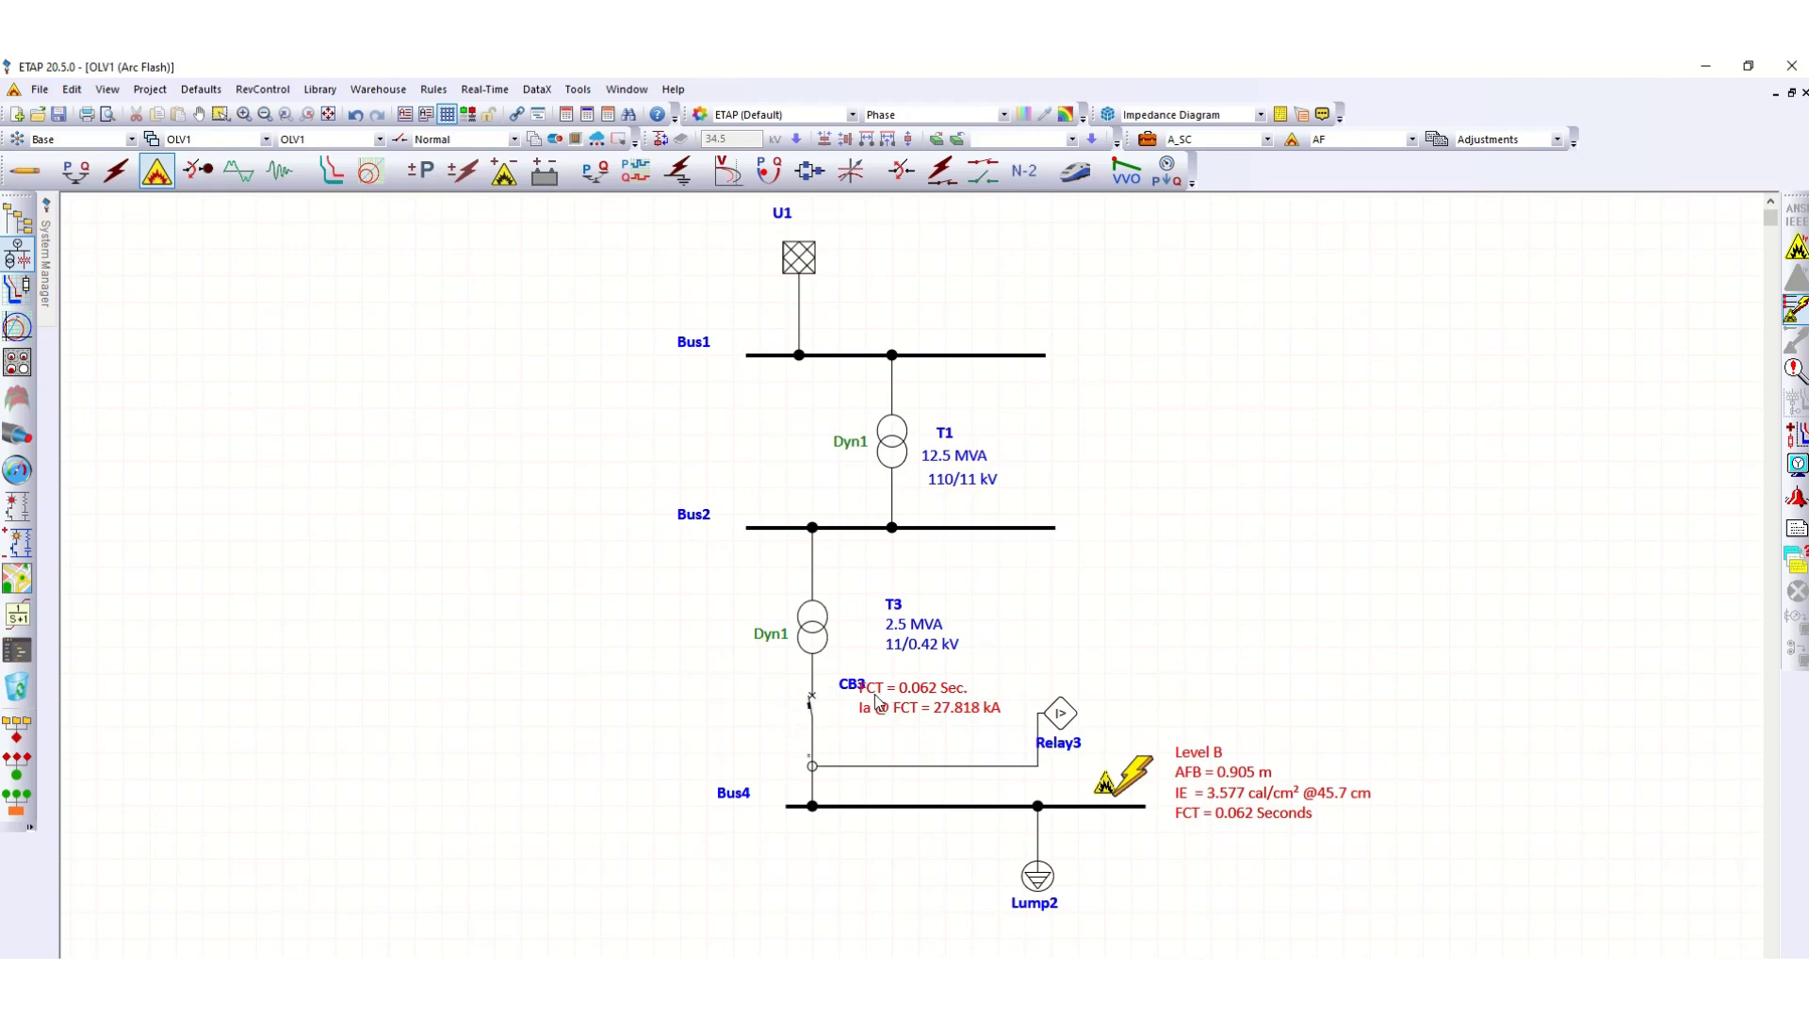
left_click_drag(902, 705, 918, 706)
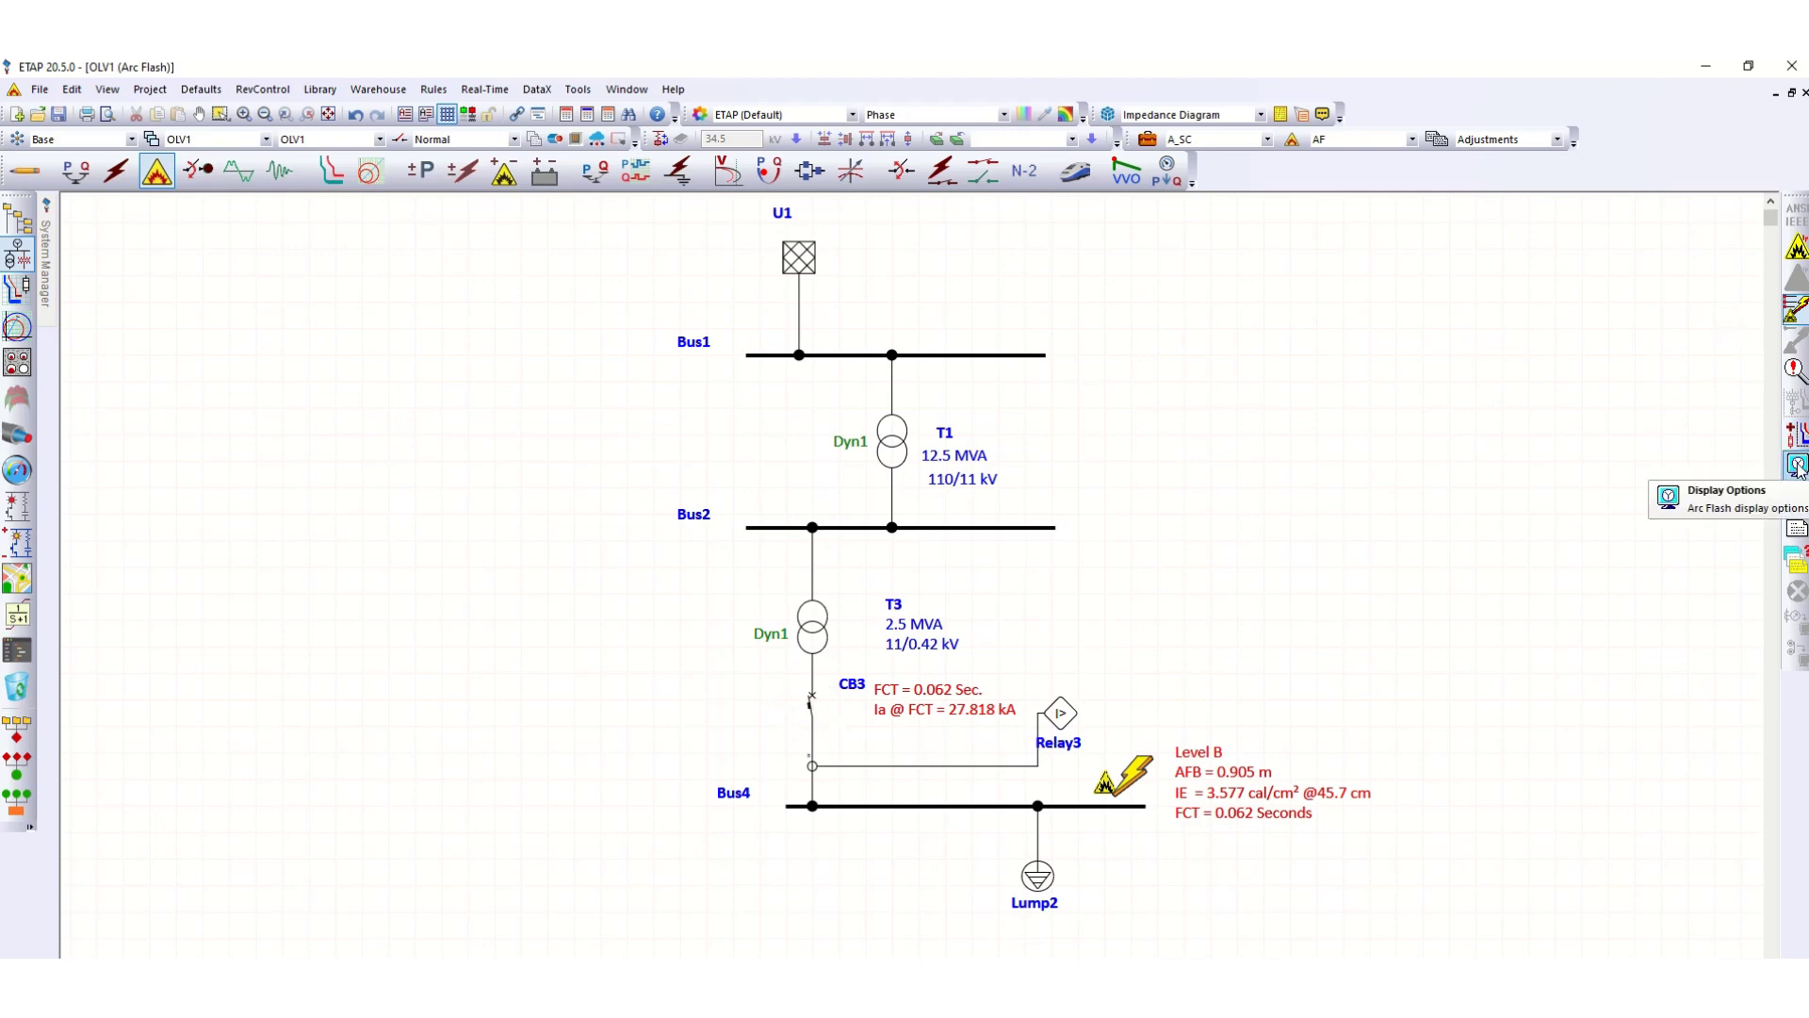
Keep the FCT unit at sec in the arc-flash Display Options.
left_click(1797, 464)
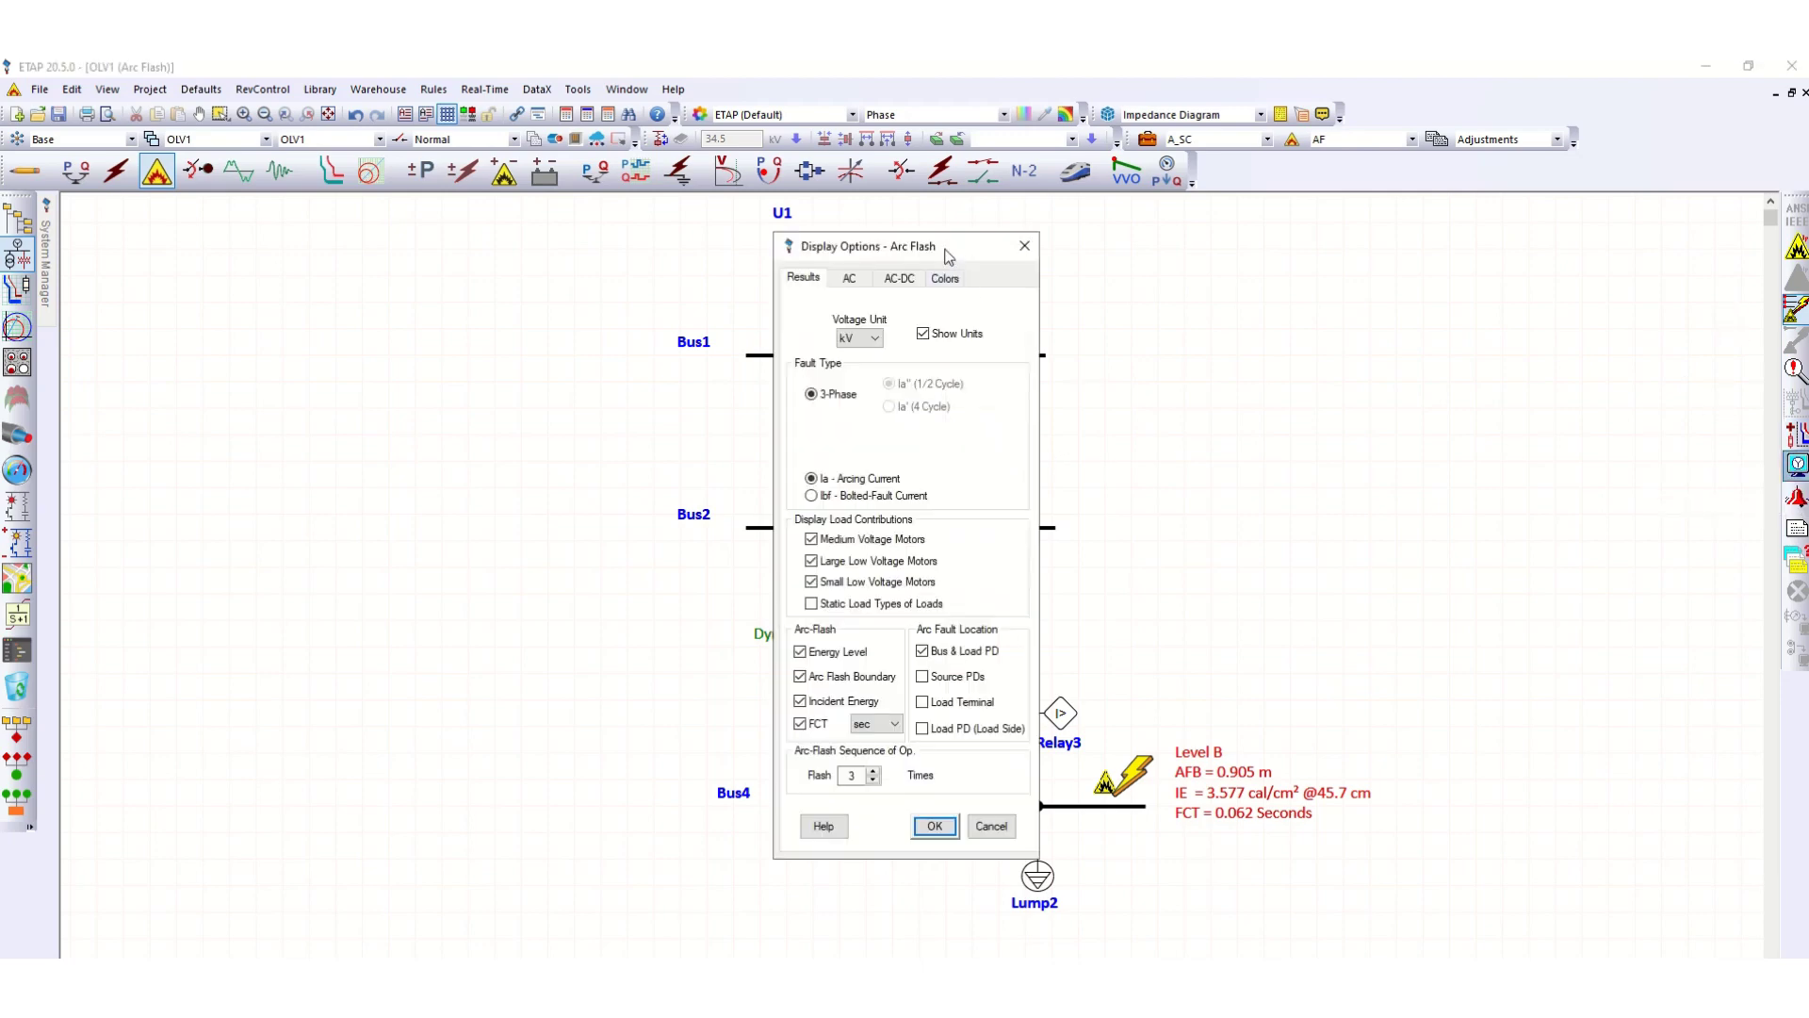
left_click_drag(956, 246, 1333, 196)
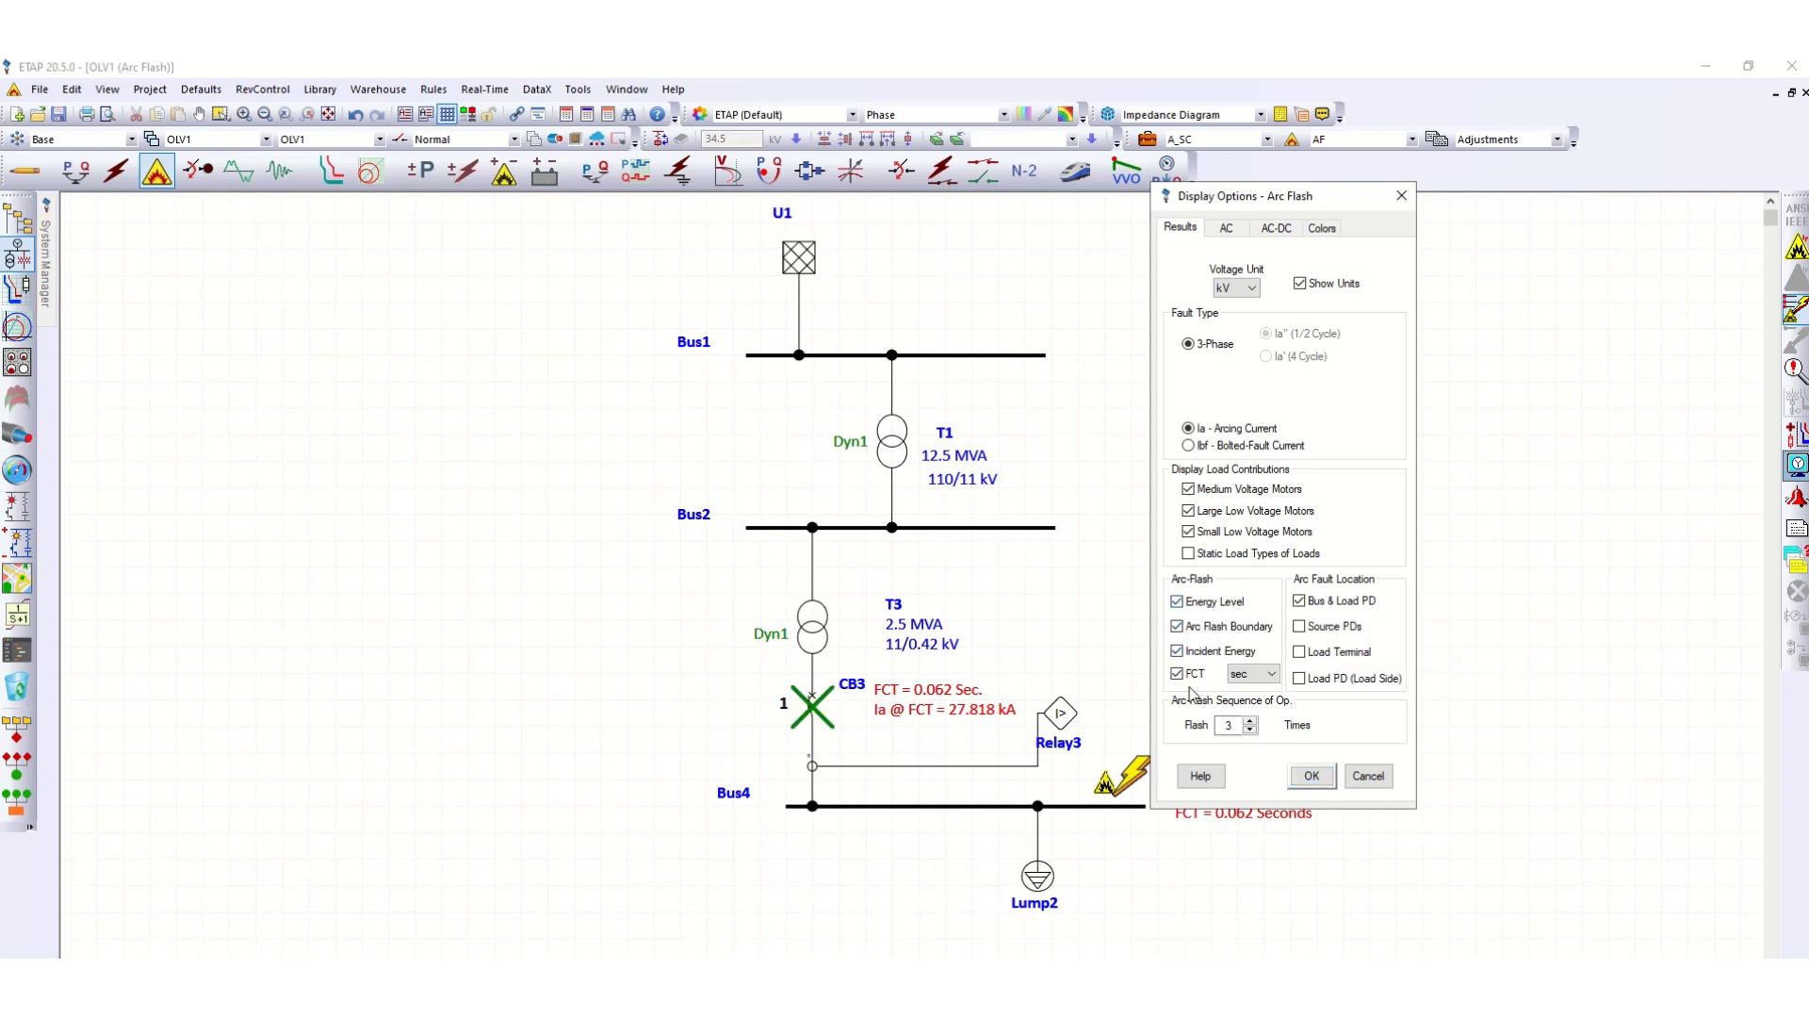
left_click(1254, 674)
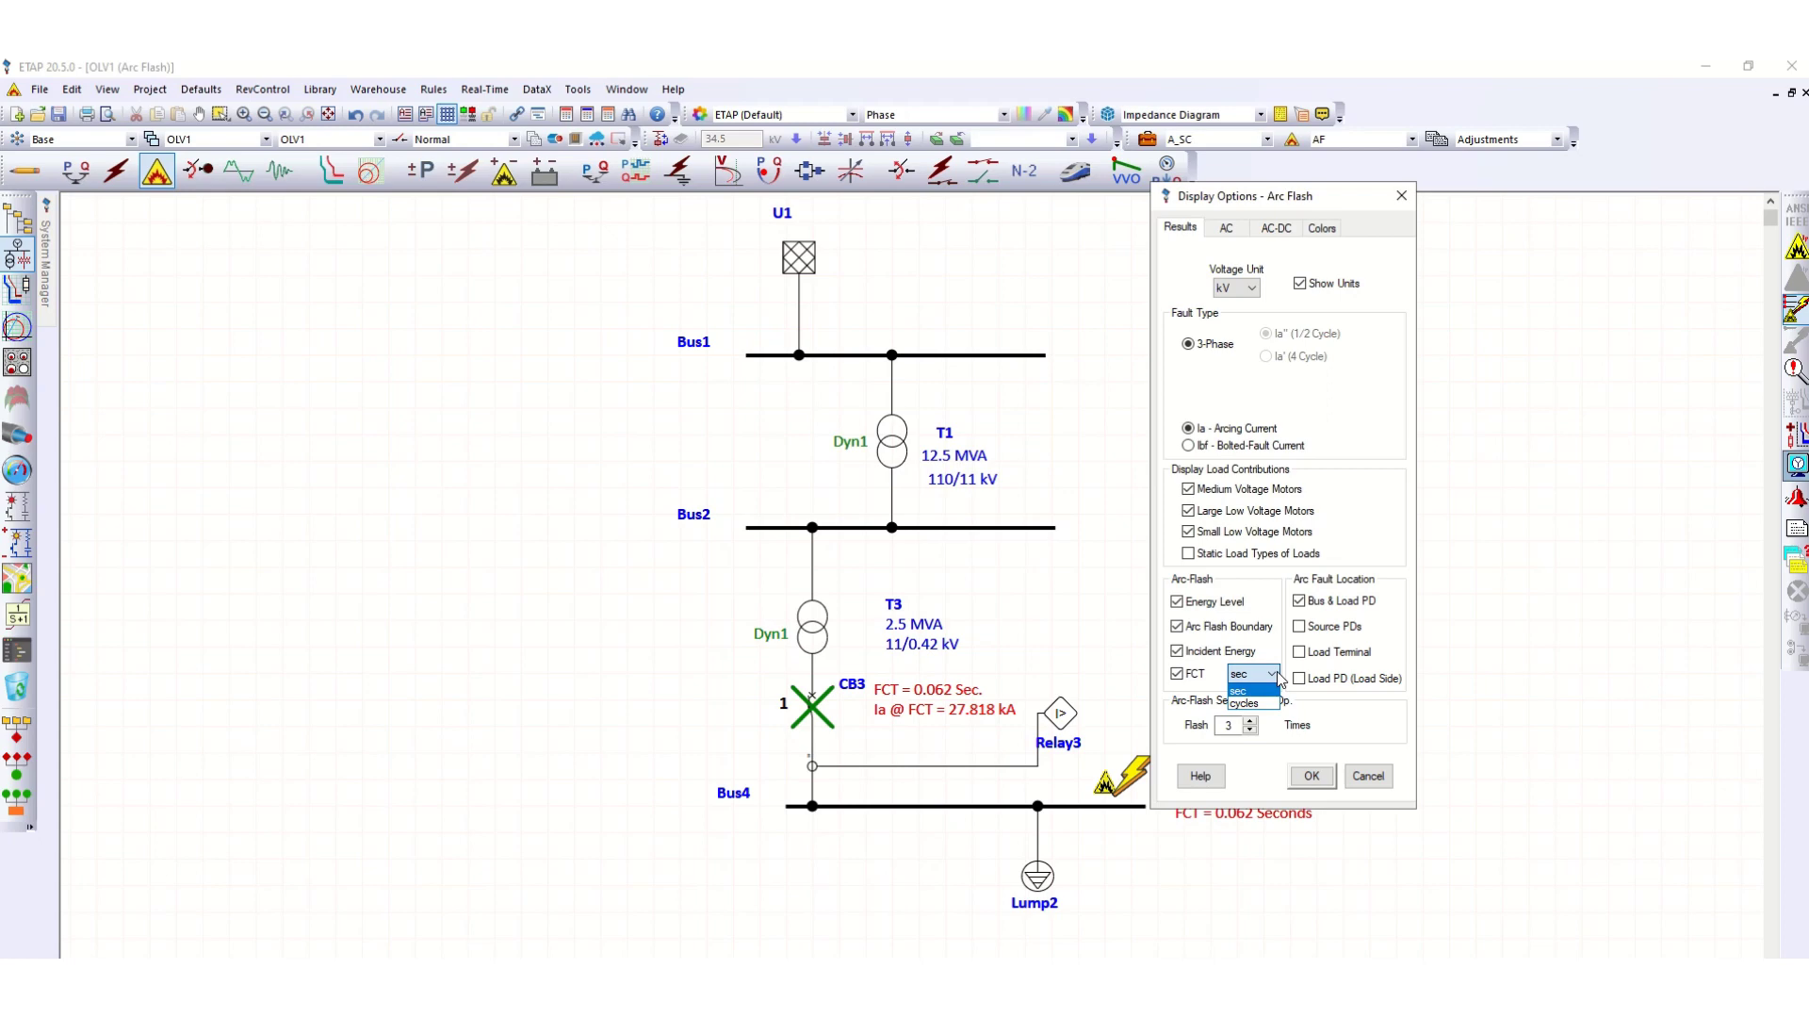
left_click(1263, 691)
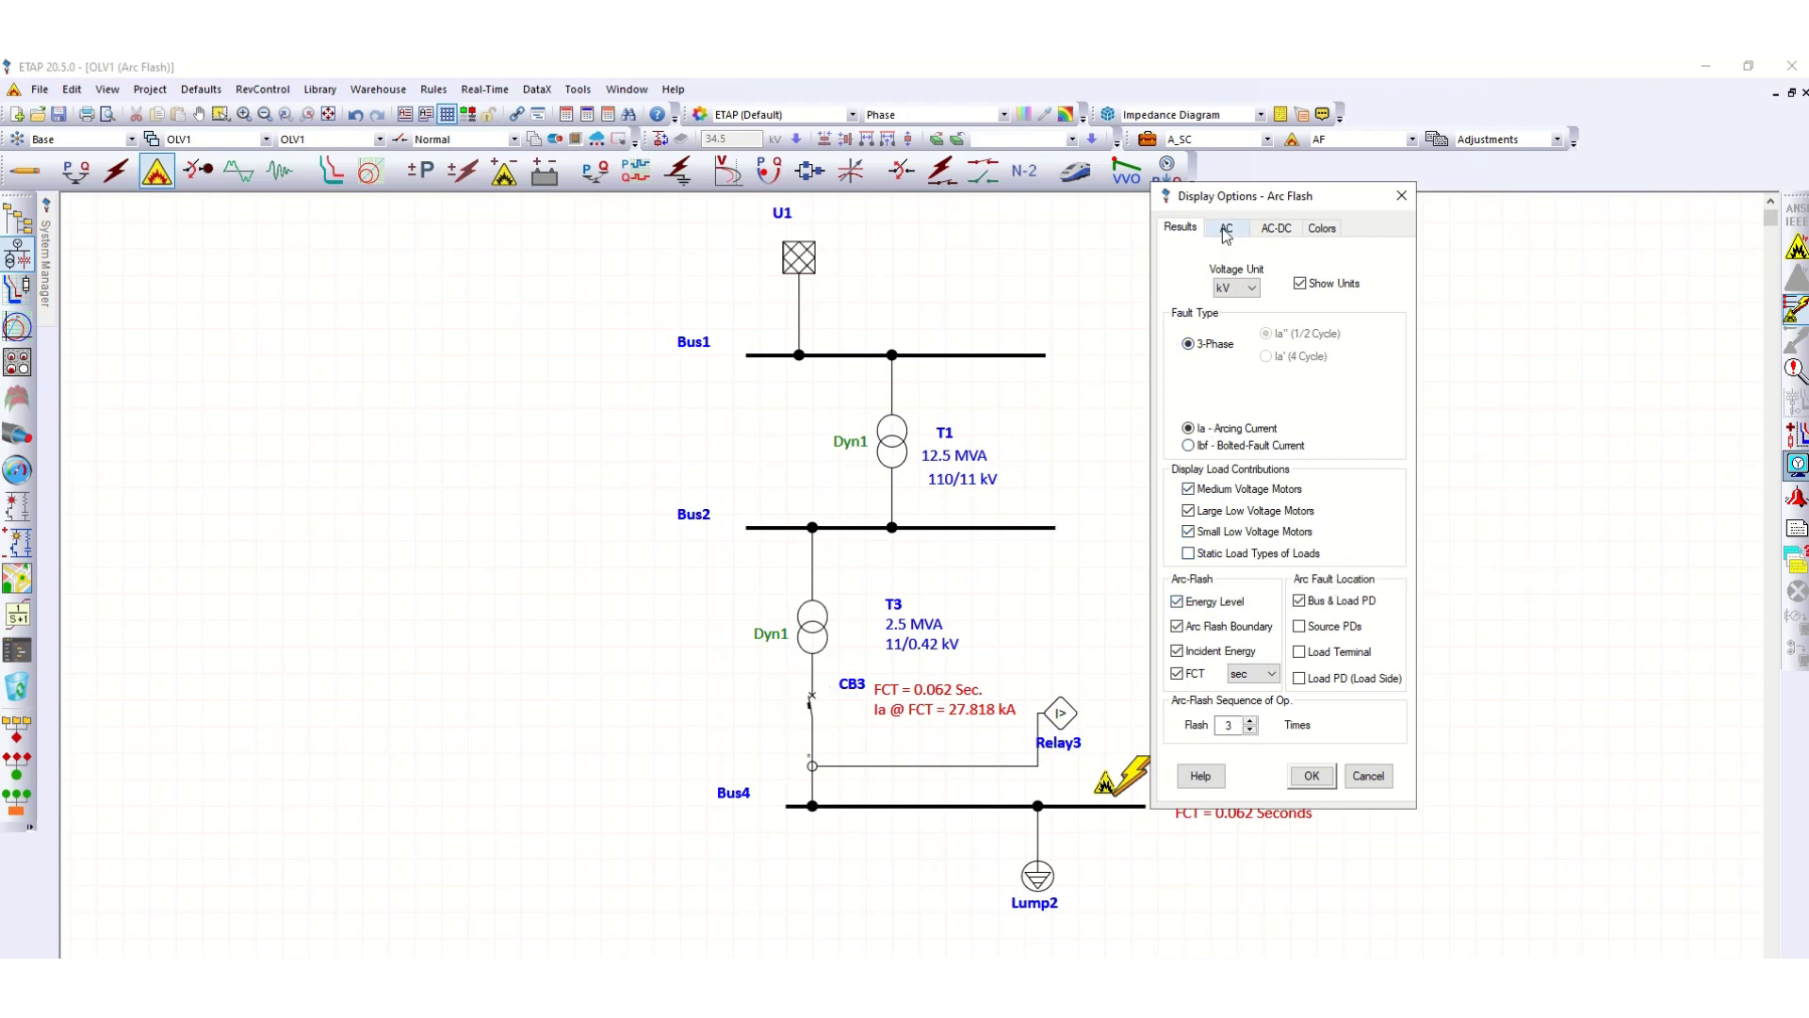
left_click(1310, 777)
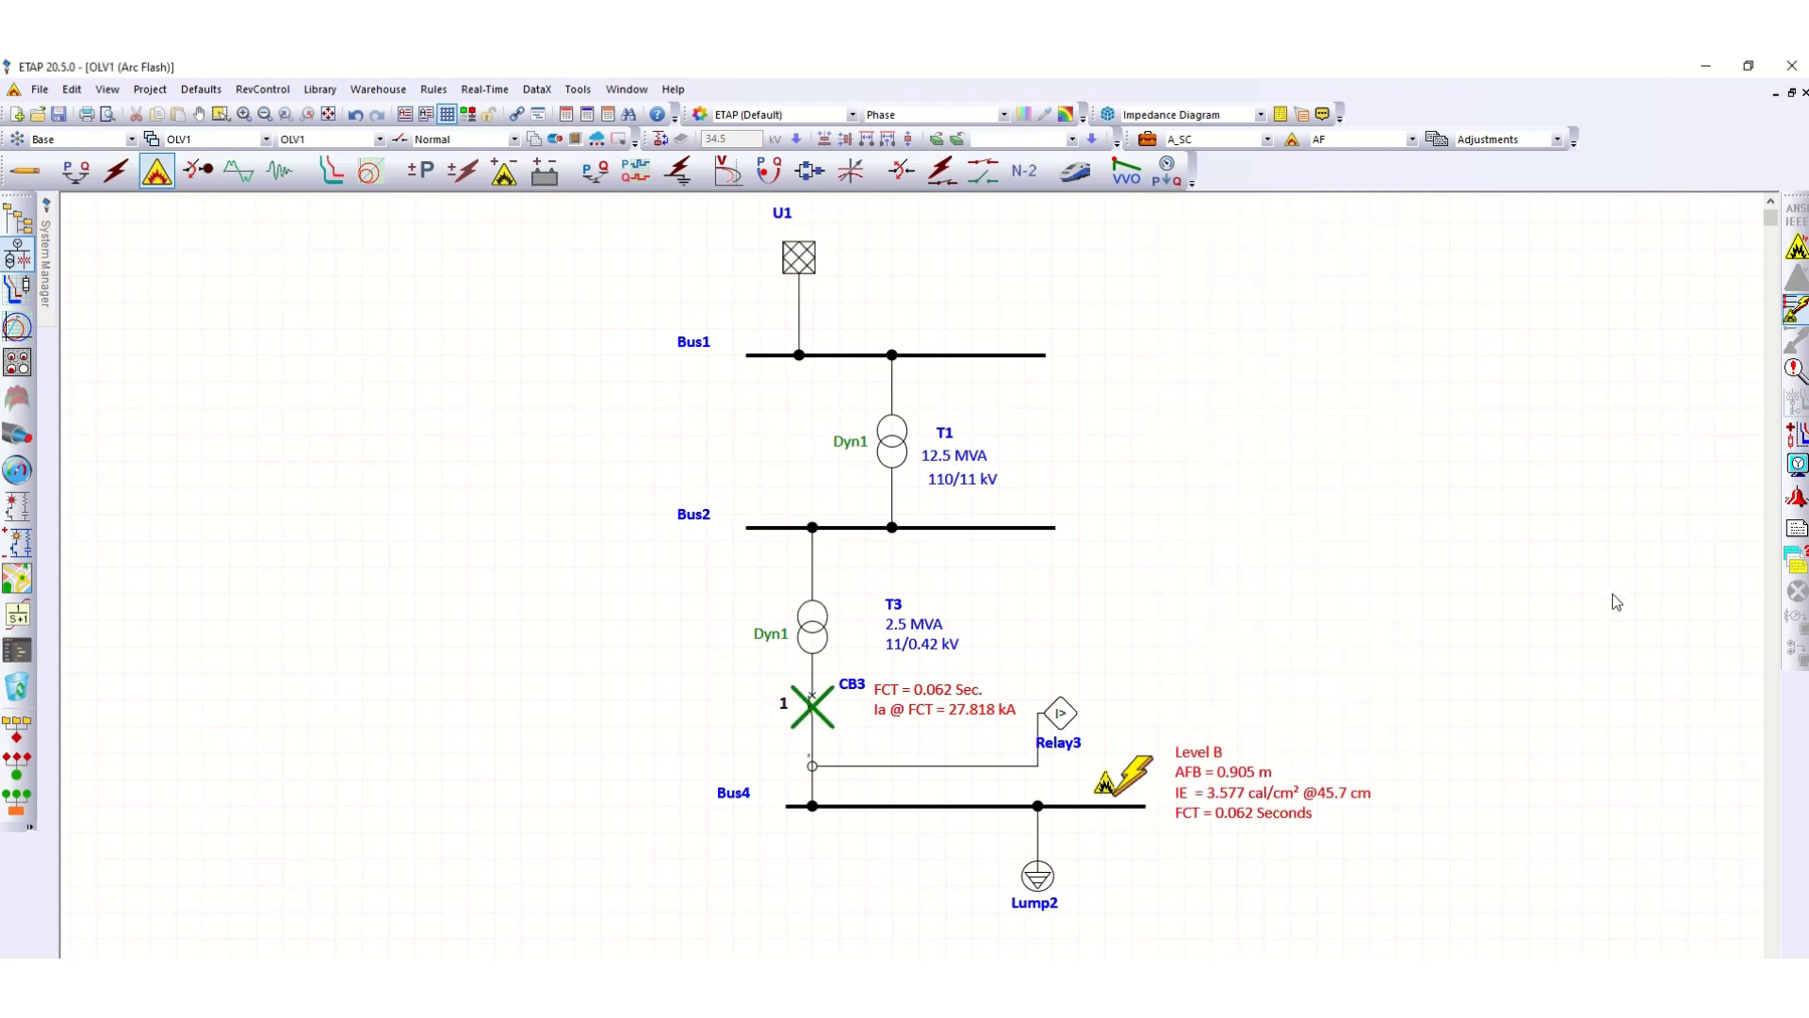